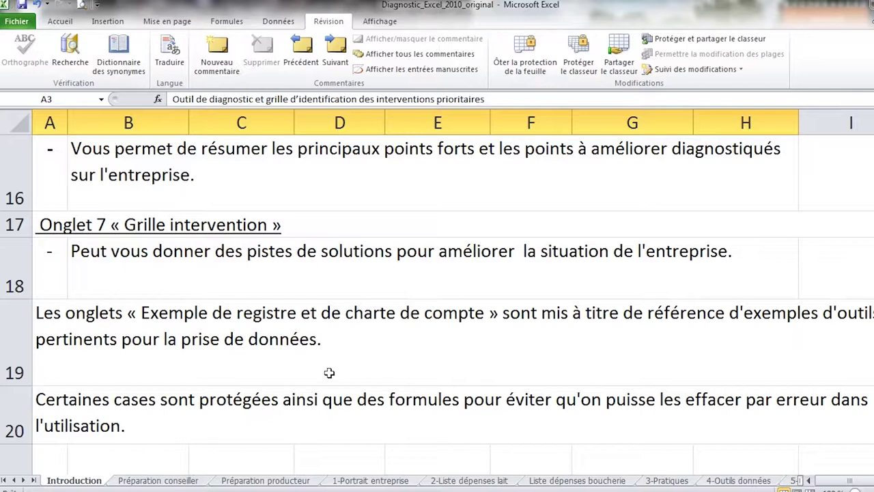
Finish reading the Introduction sheet and display the adviser's tool checklist on the Préparation conseiller sheet.
scroll(329, 372, down, 1)
scroll(329, 390, up, 1)
click(181, 482)
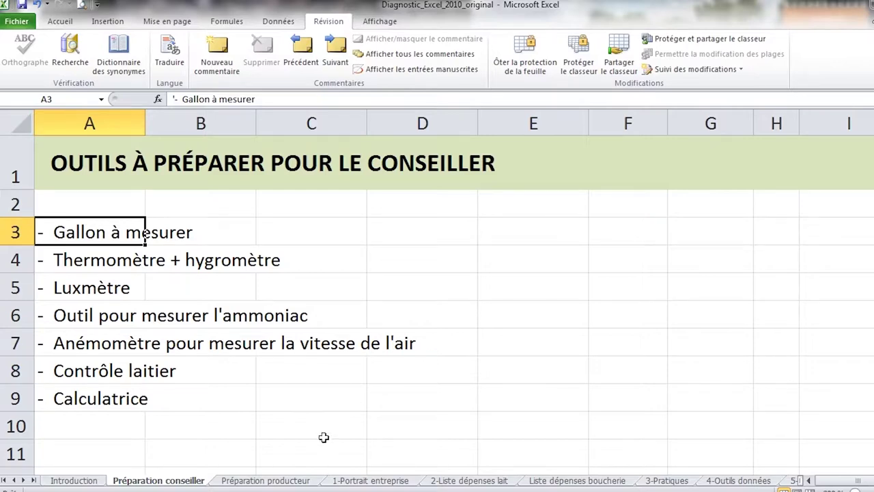
Examine the producer's data checklist on the Préparation producteur sheet, from the Inventaire line down to the Technico-économique section.
click(277, 483)
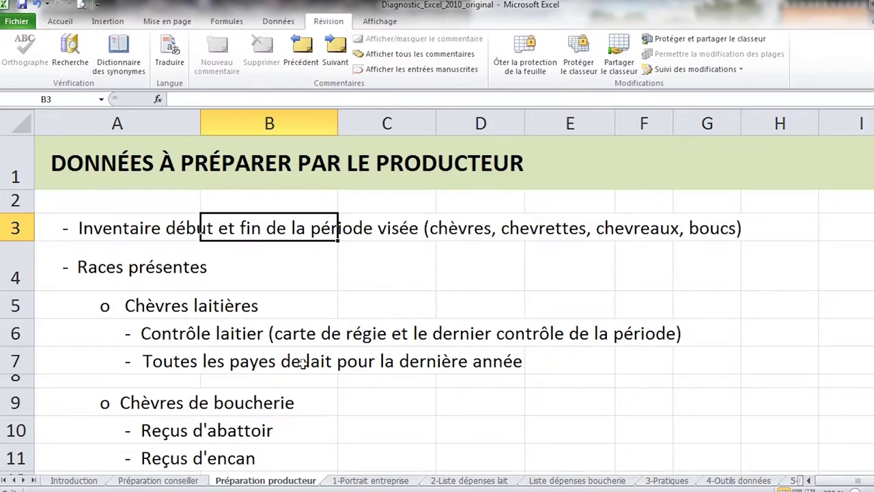
scroll(333, 359, down, 1)
scroll(333, 359, down, 1)
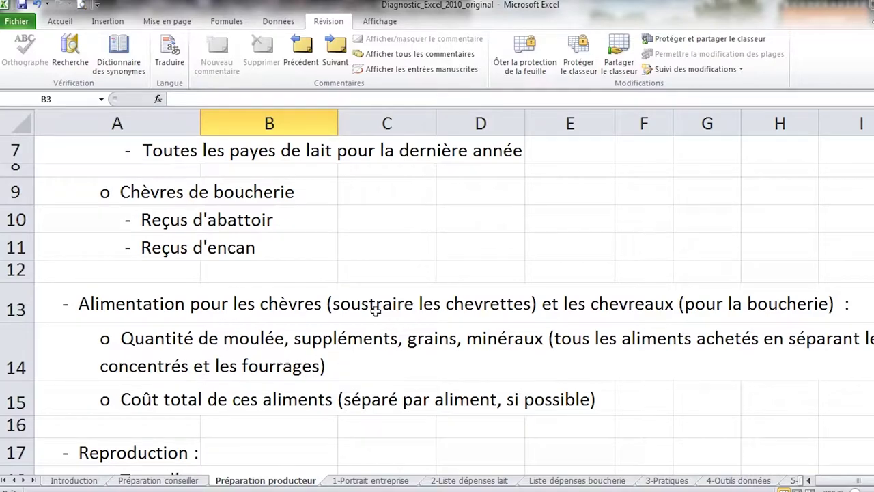
scroll(374, 314, down, 1)
scroll(375, 312, down, 1)
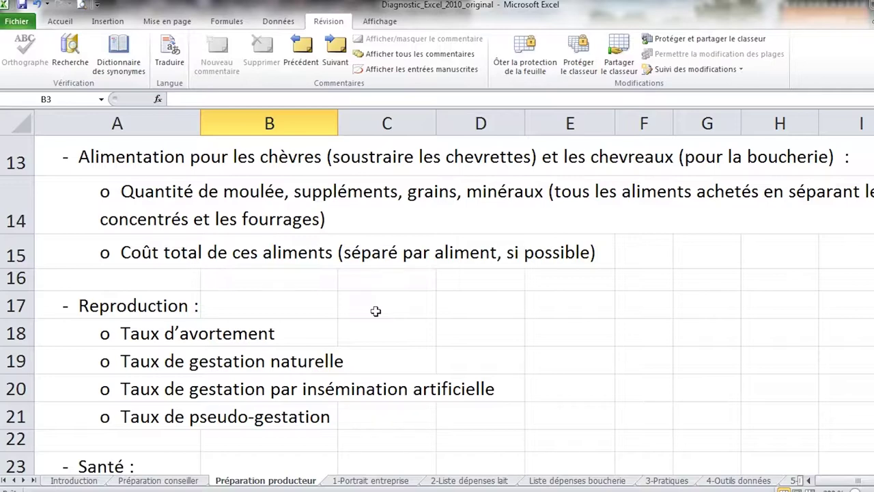
scroll(375, 311, down, 1)
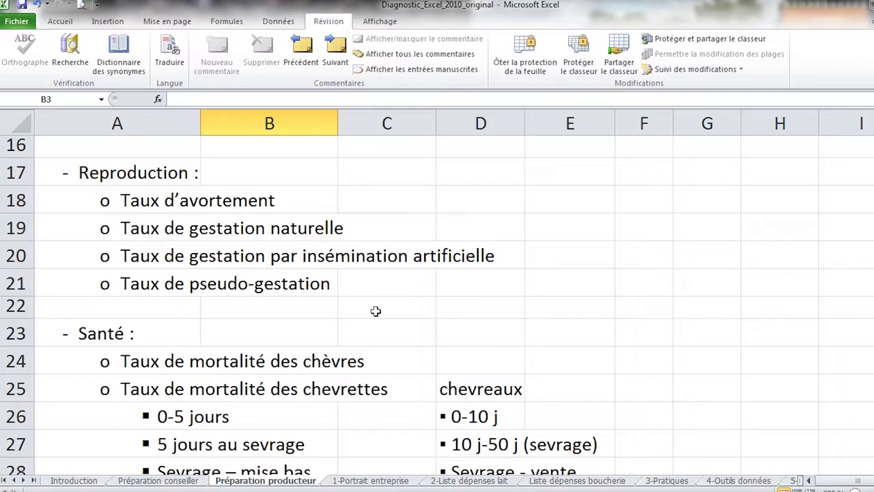
scroll(399, 306, down, 1)
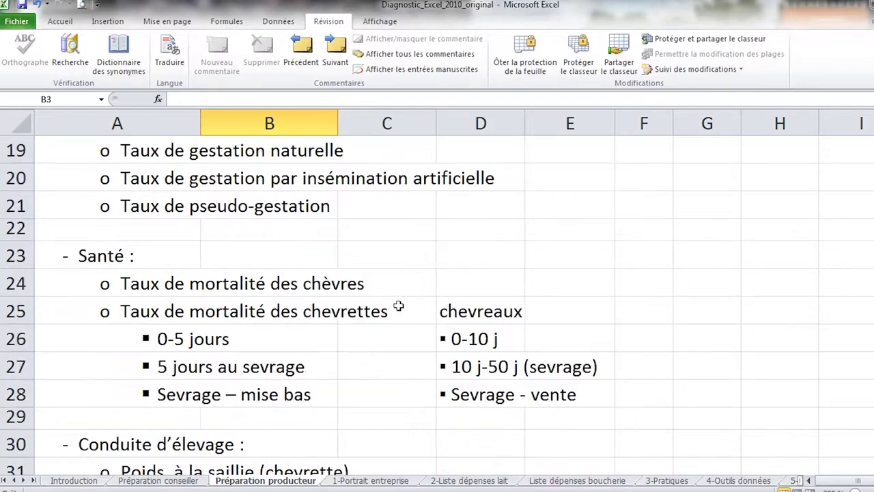
scroll(398, 306, down, 1)
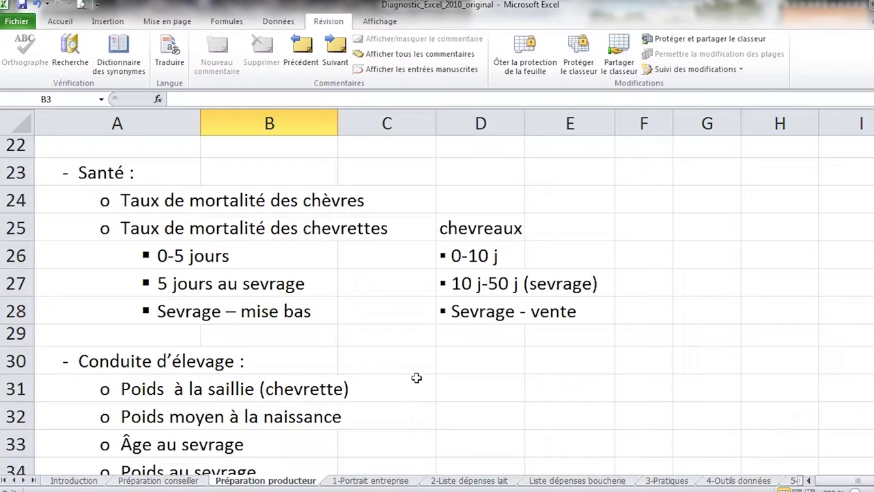
scroll(416, 377, down, 2)
scroll(416, 377, down, 1)
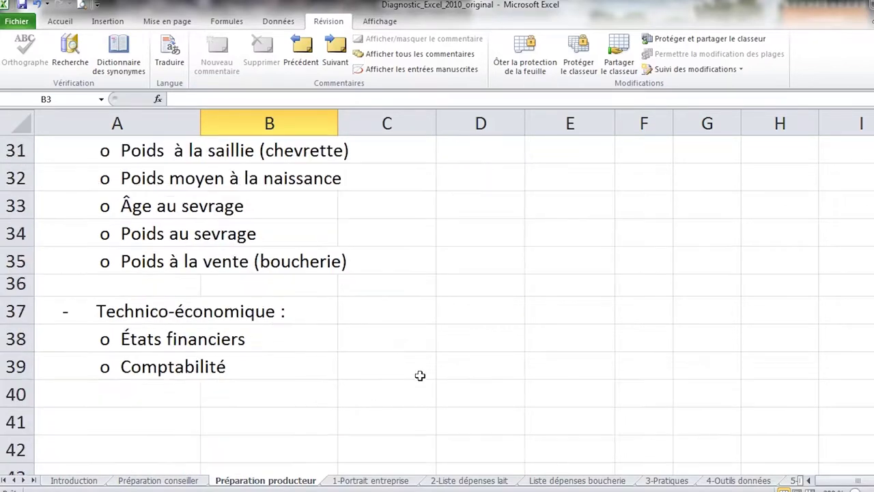
scroll(420, 376, up, 1)
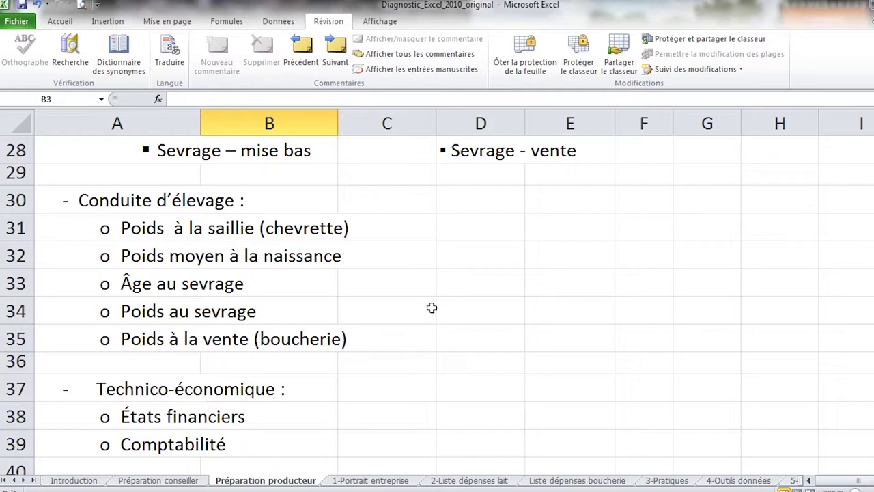
scroll(429, 307, down, 2)
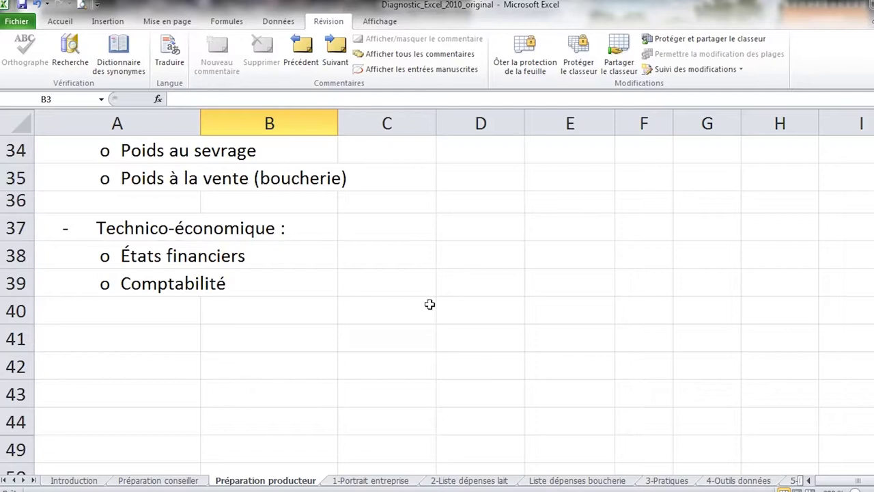
Display the Cheptel section of the 1-Portrait entreprise sheet from column A and read the comments on the Chèvres and Chevrettes counts.
click(402, 483)
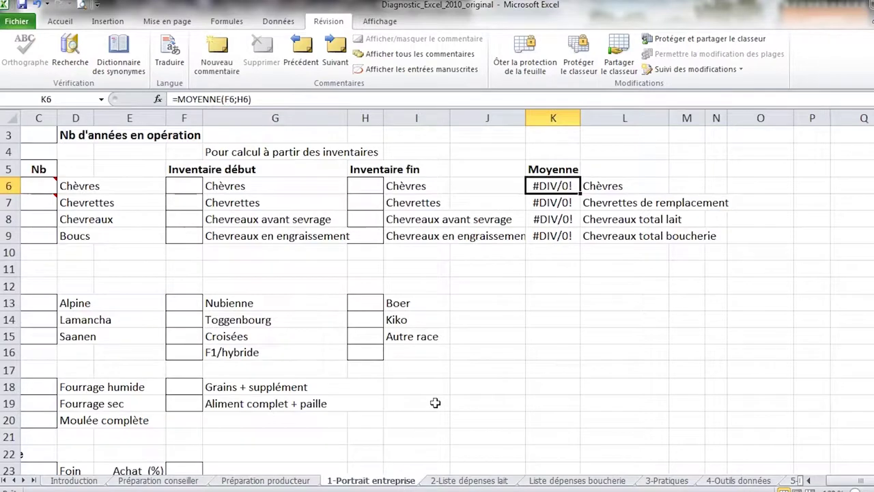
scroll(436, 399, up, 1)
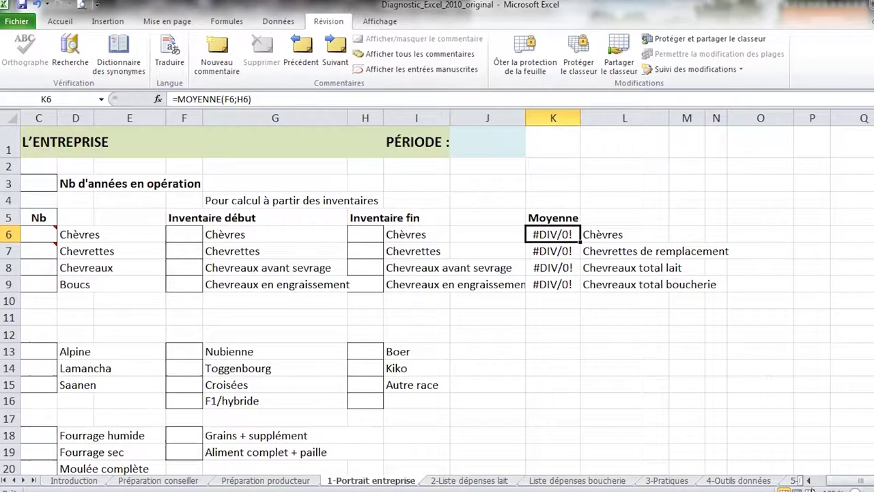
click(809, 481)
click(809, 480)
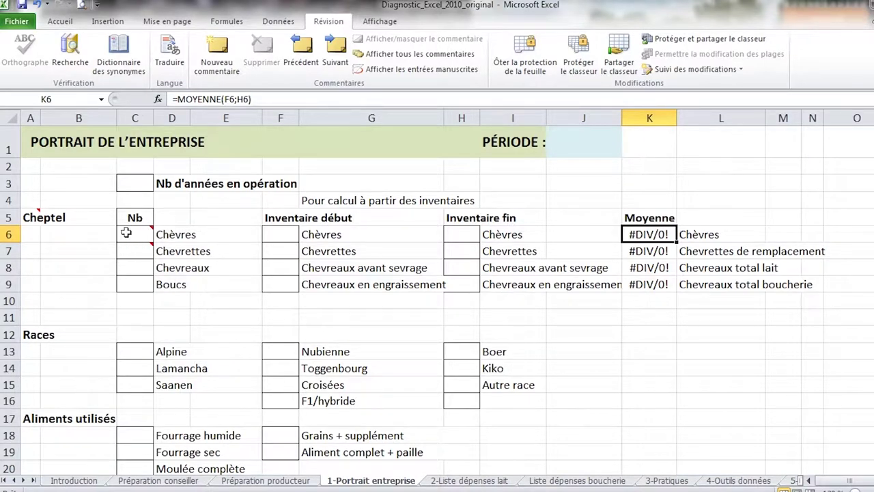
mouse_move(126, 233)
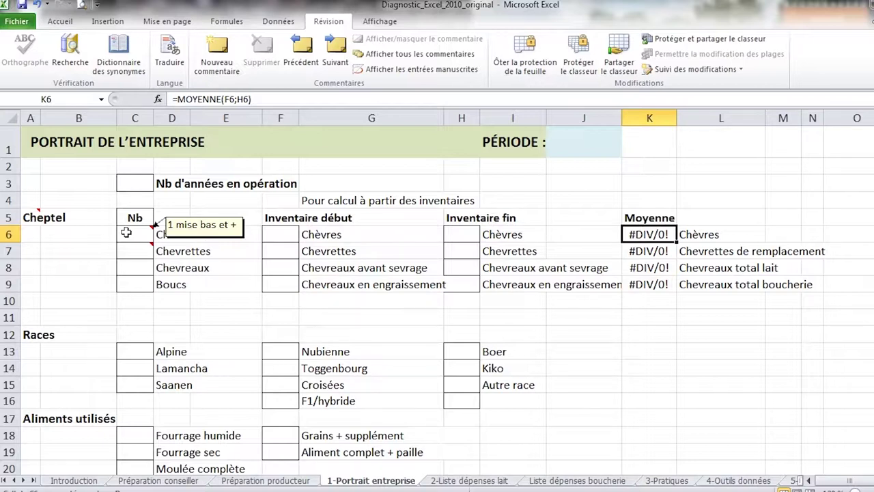
mouse_move(142, 250)
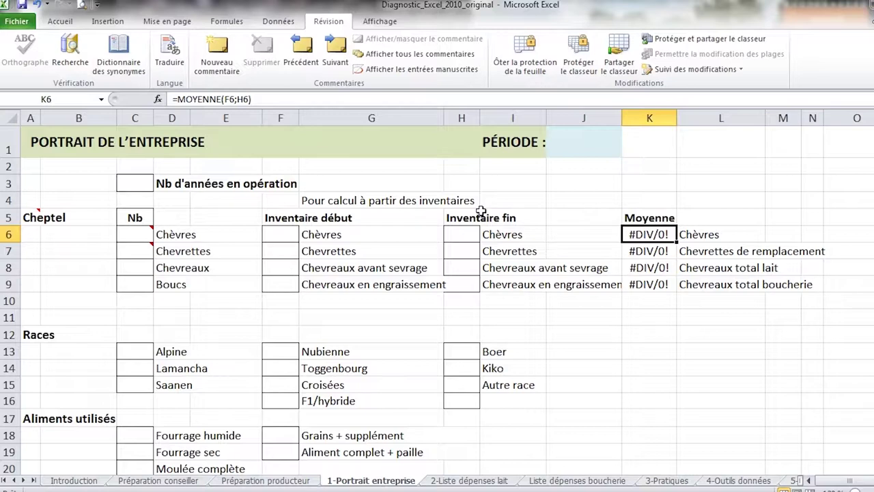
Examine the rest of the 1-Portrait entreprise sheet, from Races down to Objectifs et orientations de l'entreprise.
scroll(571, 327, down, 1)
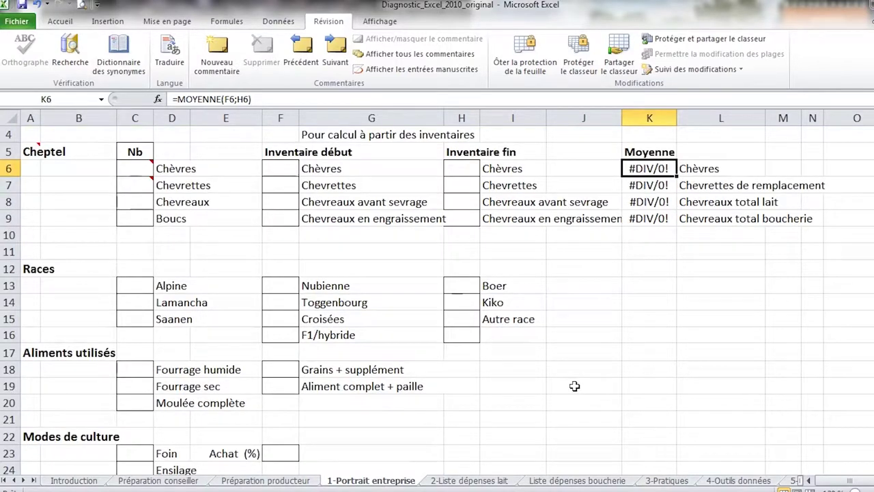
scroll(574, 386, down, 2)
scroll(574, 387, up, 1)
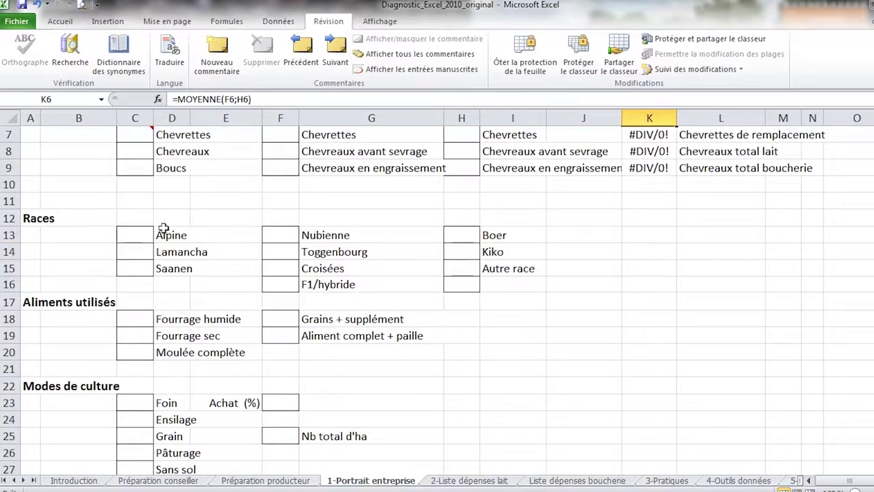
scroll(501, 335, down, 1)
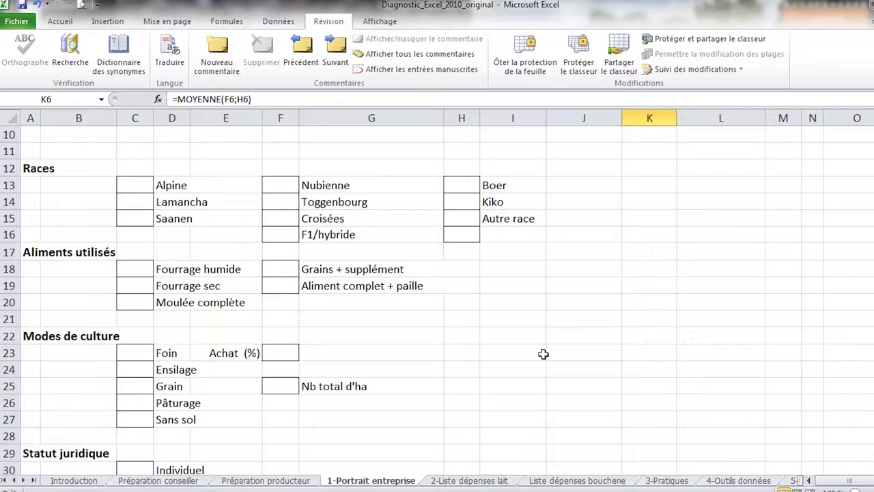
scroll(543, 354, down, 4)
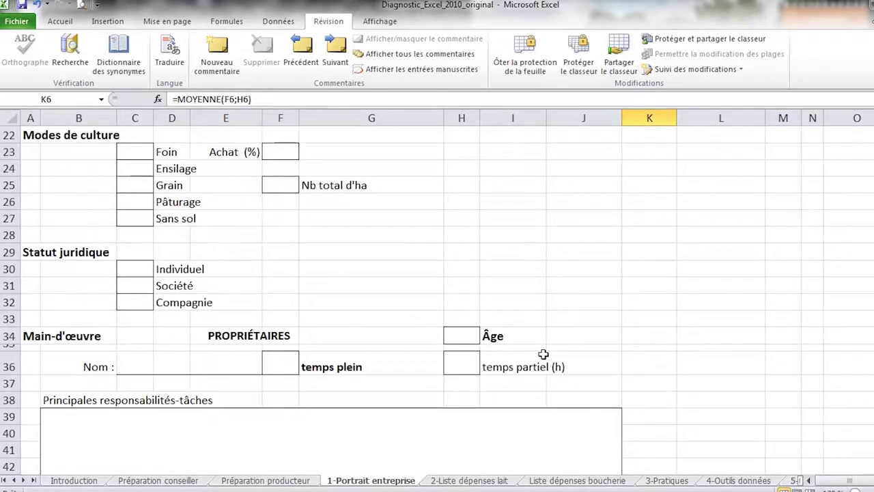
scroll(542, 354, down, 2)
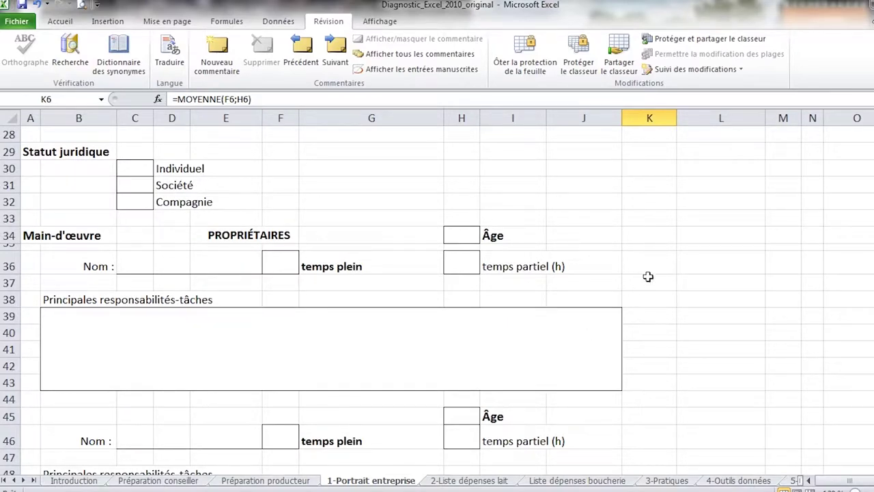
scroll(695, 322, down, 3)
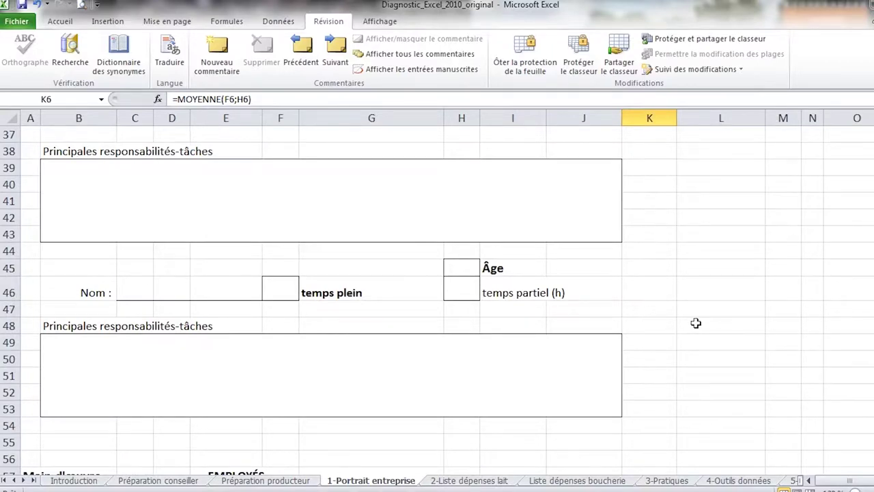
scroll(695, 322, down, 5)
scroll(653, 316, down, 6)
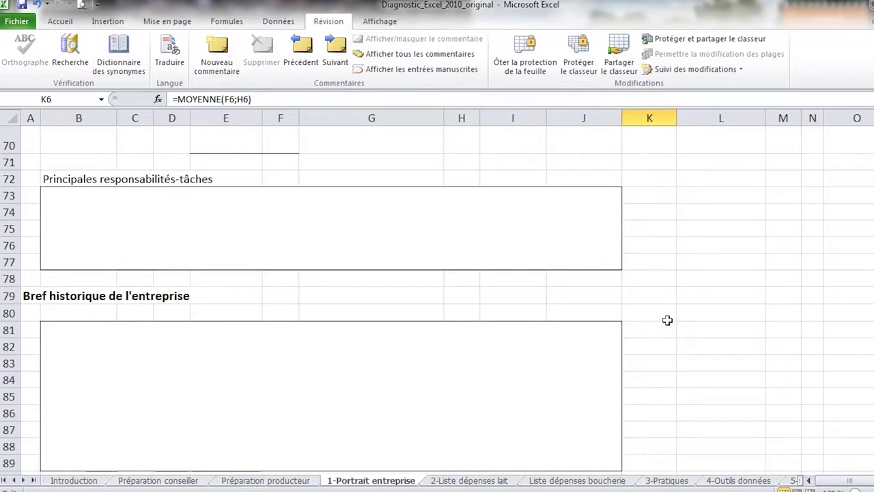
scroll(667, 320, down, 1)
scroll(667, 321, down, 3)
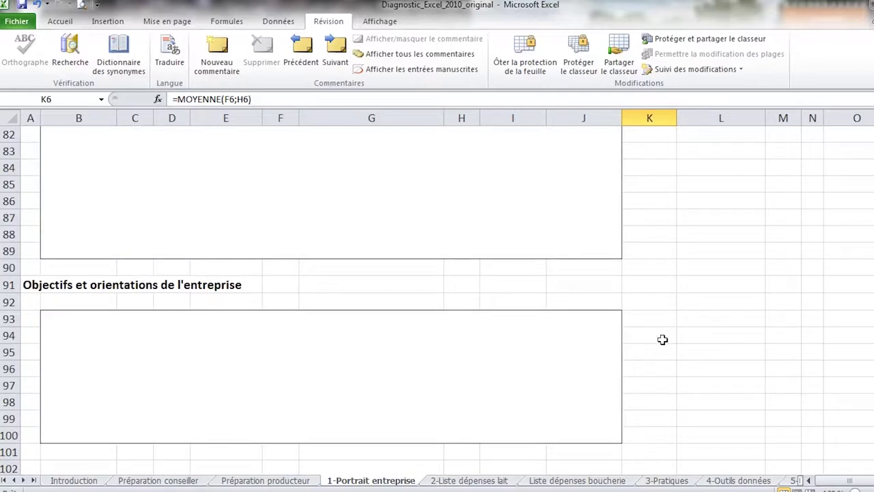
scroll(662, 339, down, 1)
scroll(626, 371, up, 1)
Review the Frais variables boucherie table and its example columns on the Liste dépenses boucherie sheet.
click(615, 480)
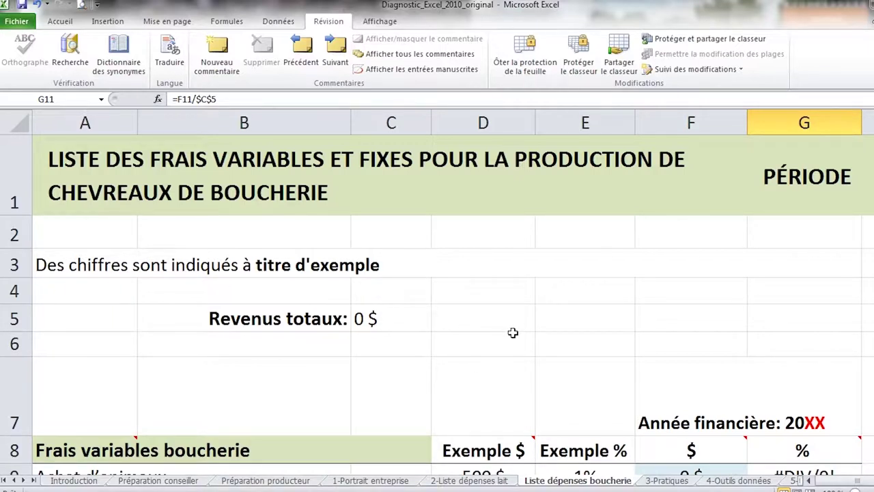
scroll(590, 346, down, 2)
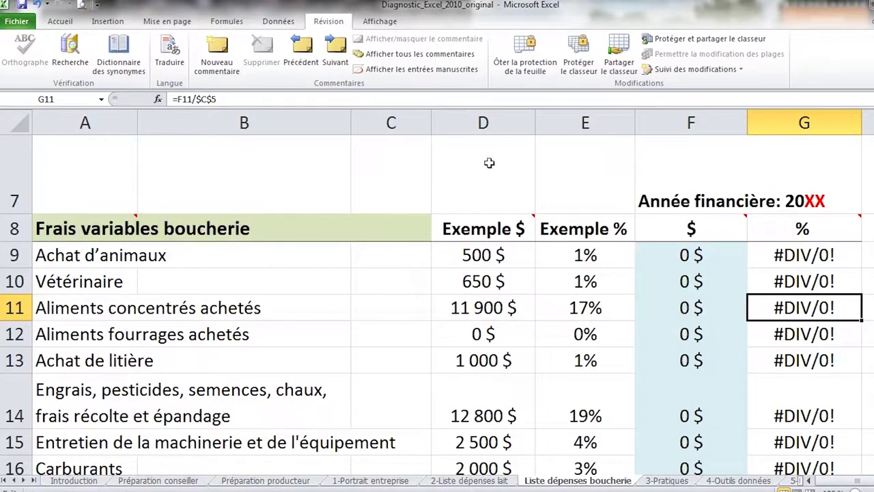
mouse_move(507, 219)
scroll(385, 333, down, 1)
scroll(383, 333, up, 1)
scroll(365, 345, down, 4)
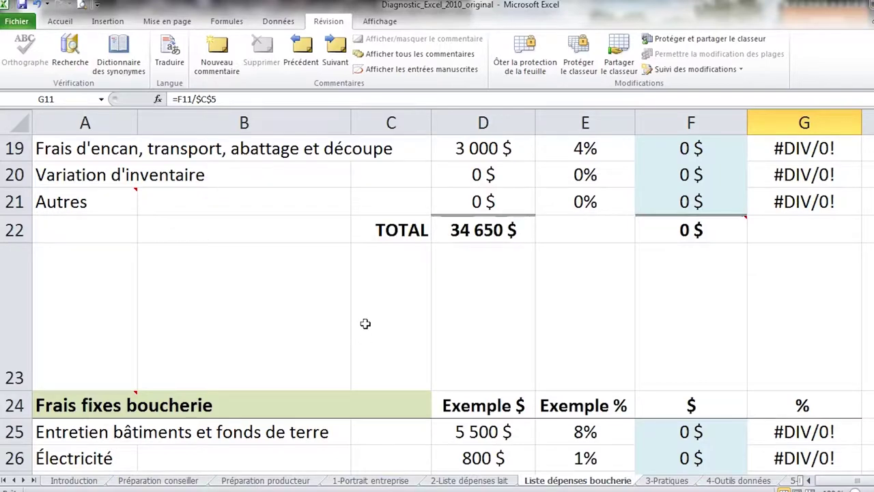
Review the Frais fixes boucherie table and select its total in cell F32 to read the attached comment.
scroll(295, 343, down, 1)
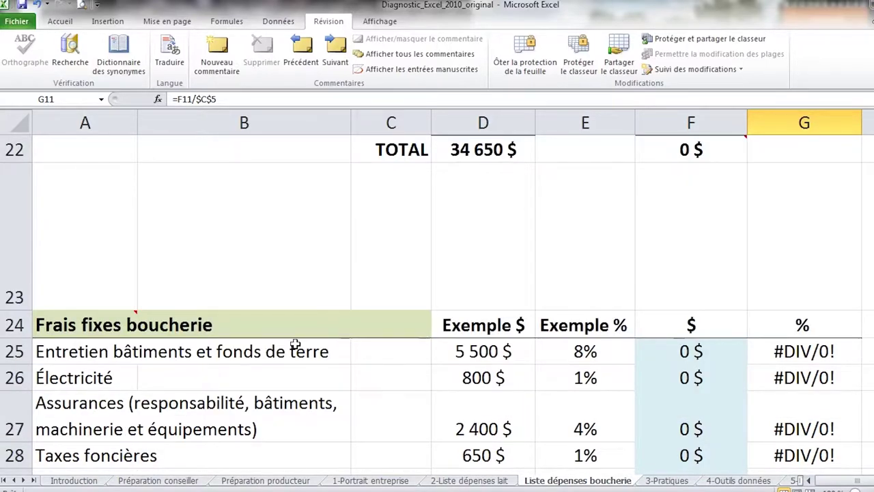
scroll(295, 343, down, 1)
scroll(295, 342, up, 1)
scroll(295, 344, down, 2)
click(714, 313)
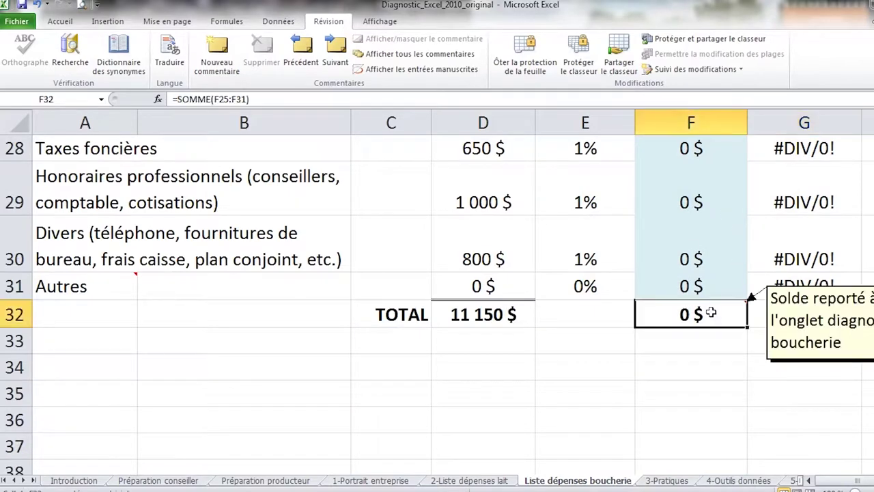
Select the Frais variables boucherie total in cell F22 and return to the Revenus totaux line.
scroll(716, 345, up, 2)
scroll(716, 346, up, 1)
click(699, 236)
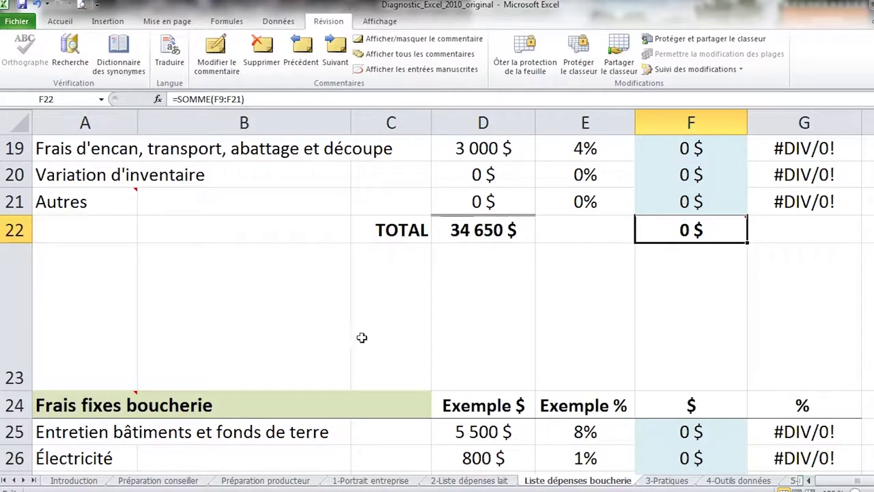
scroll(362, 338, up, 5)
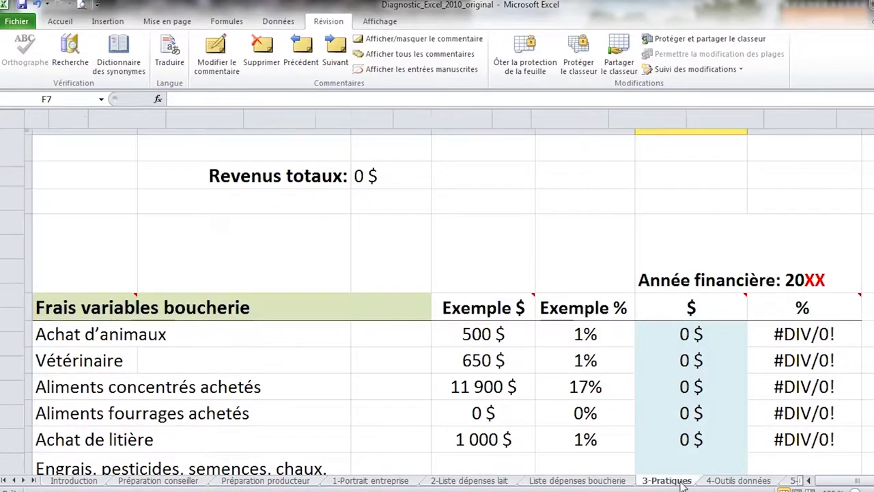
Show the Inventaire des pratiques checklist on the 3-Pratiques sheet and select the answer box for Enregistrement.
click(667, 481)
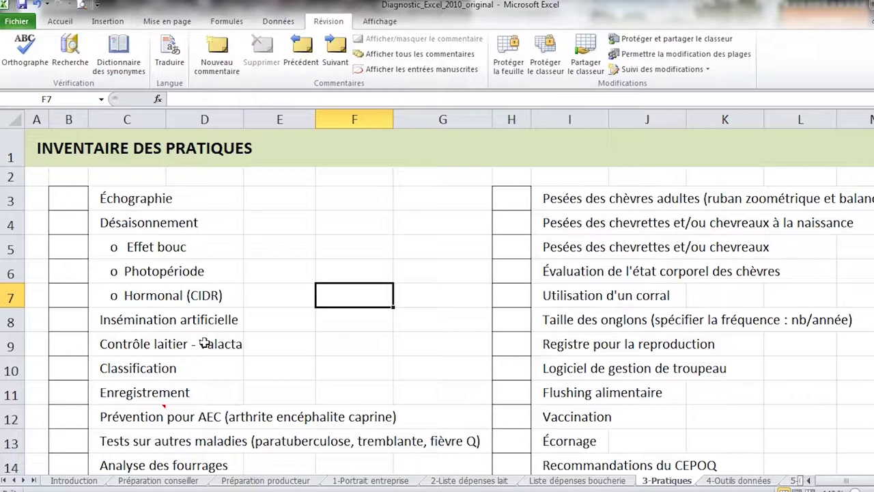
click(59, 366)
click(69, 392)
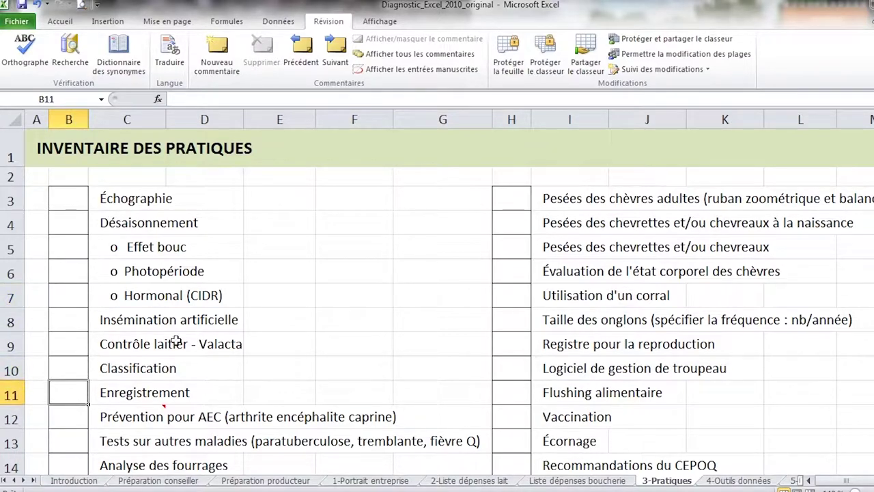
scroll(391, 350, down, 1)
click(63, 343)
click(77, 308)
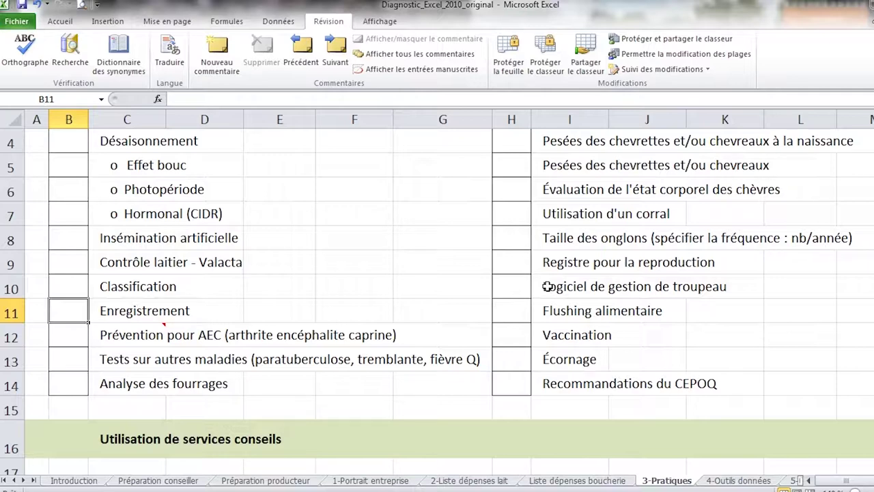
Review the Utilisation de services conseils section and select the answer box for Conseiller en gestion.
scroll(557, 314, down, 4)
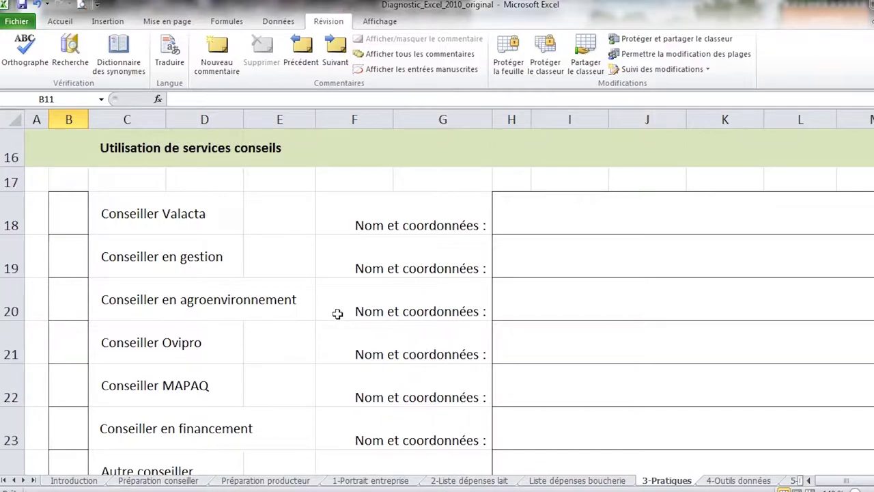
scroll(338, 315, down, 1)
click(59, 158)
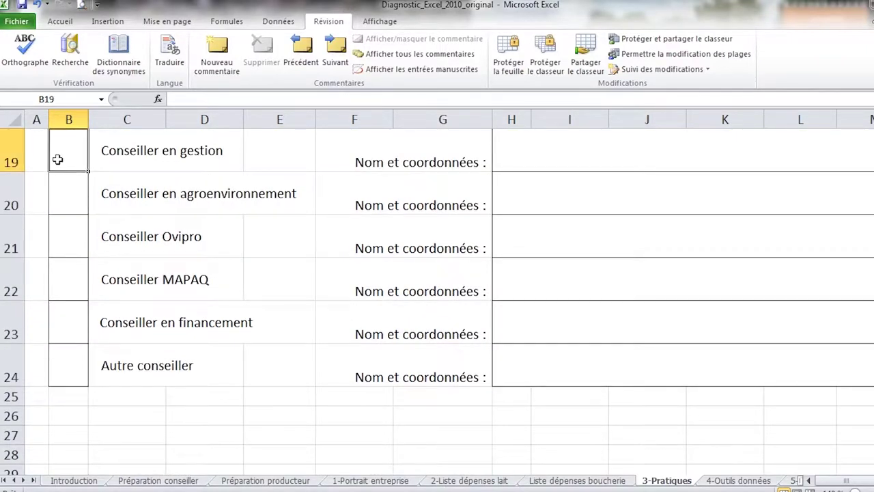
Select the Conseiller MAPAQ label and the answer box for Conseiller en financement in the services conseils list.
click(92, 281)
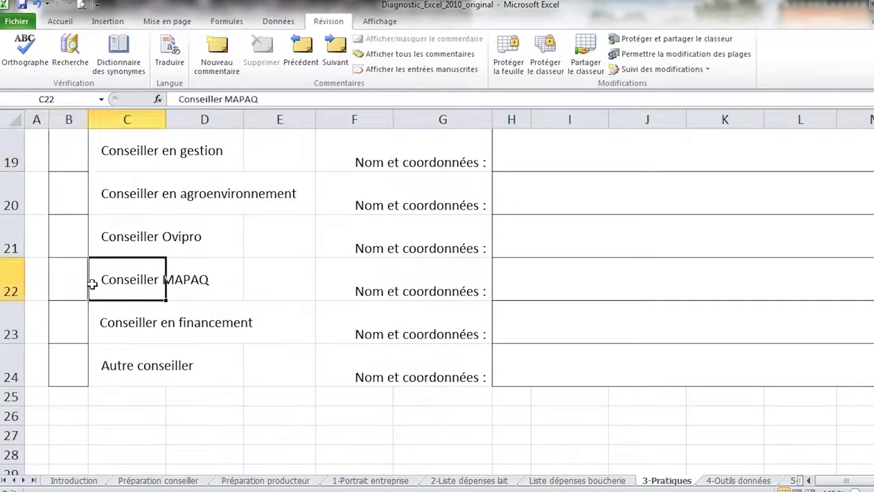
click(80, 313)
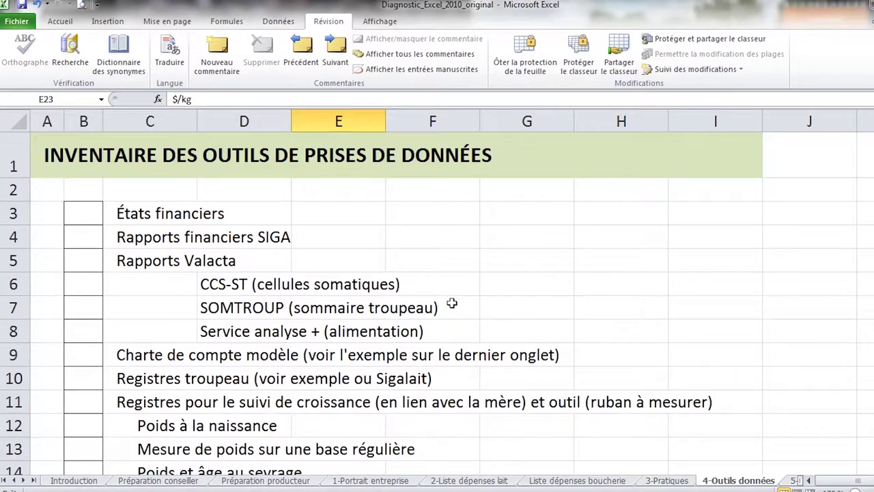
Review the data-collection tools checklist on 4-Outils données, selecting the answer boxes for États financiers, Rapports financiers SIGA and Charte de compte modèle.
click(80, 215)
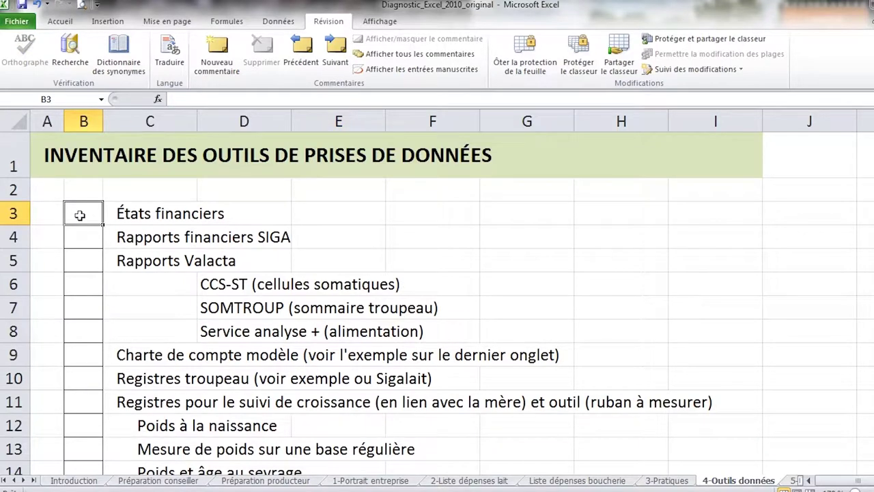
click(94, 237)
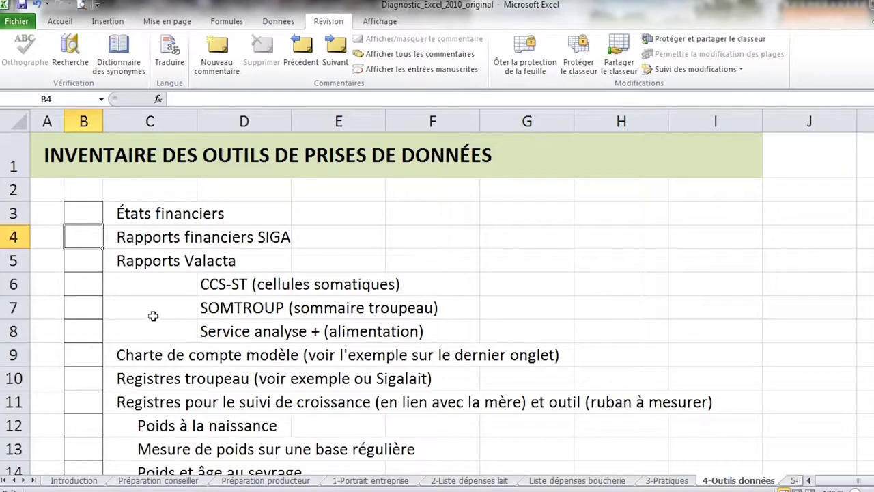
scroll(335, 349, down, 1)
click(73, 266)
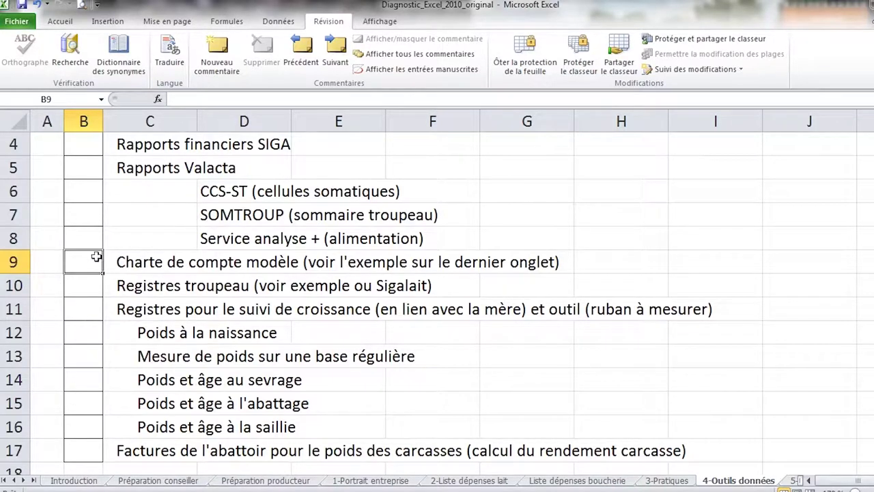
scroll(260, 350, down, 1)
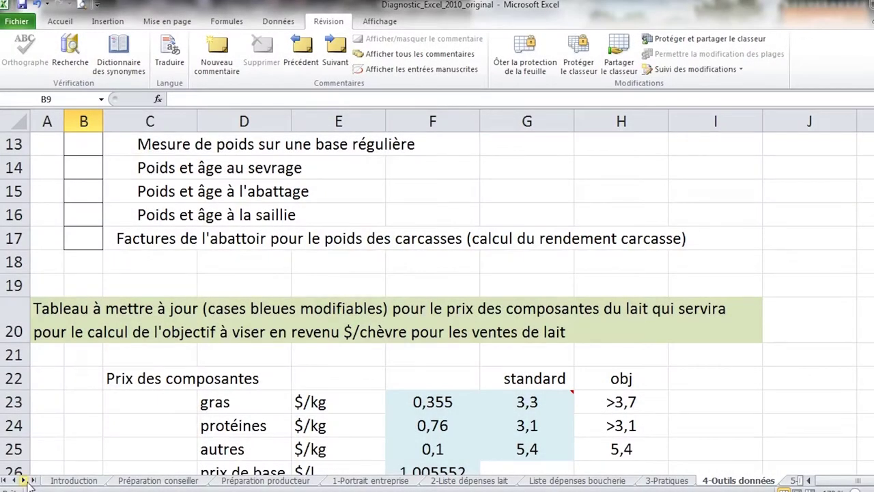
Show the 5b-Diagnostic Boucherie sheet of the workbook.
click(24, 480)
click(24, 481)
click(24, 481)
click(24, 481)
click(24, 480)
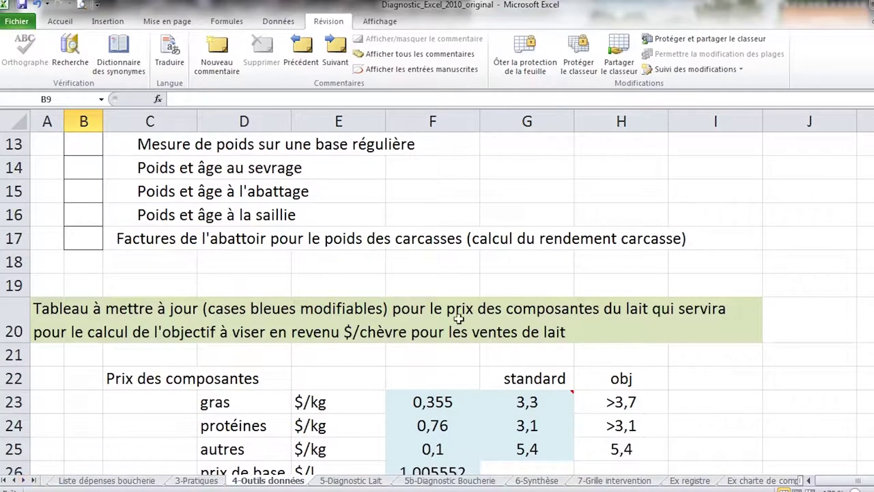
click(452, 481)
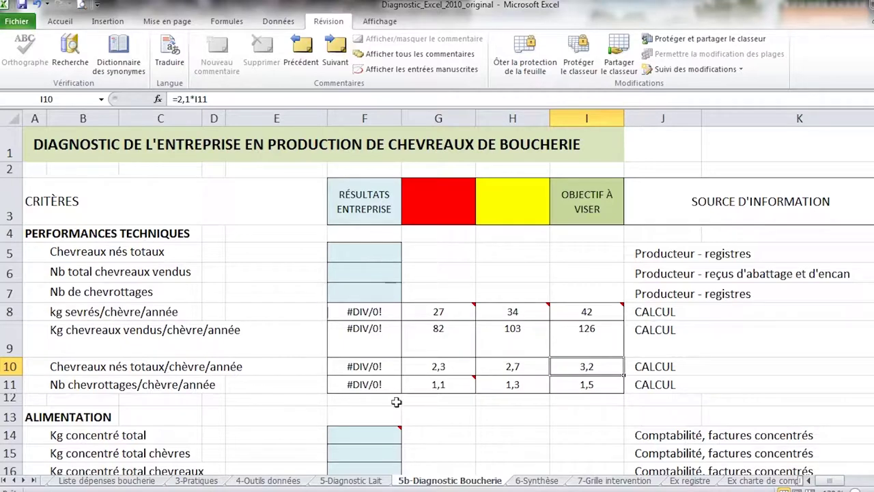
Examine the boucherie diagnostic criteria from Performances techniques through Alimentation, Reproduction and Santé to Bâtiments — Ambiance — Équipements.
scroll(488, 375, down, 2)
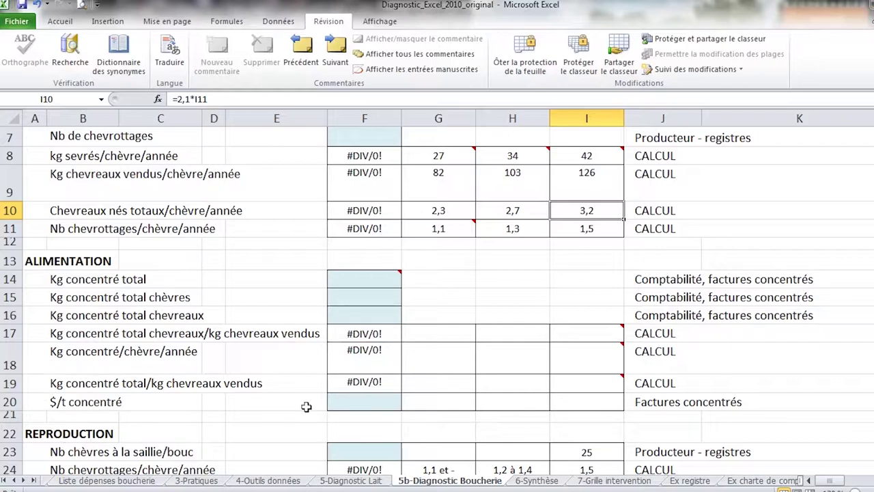
scroll(398, 407, down, 1)
scroll(401, 408, down, 1)
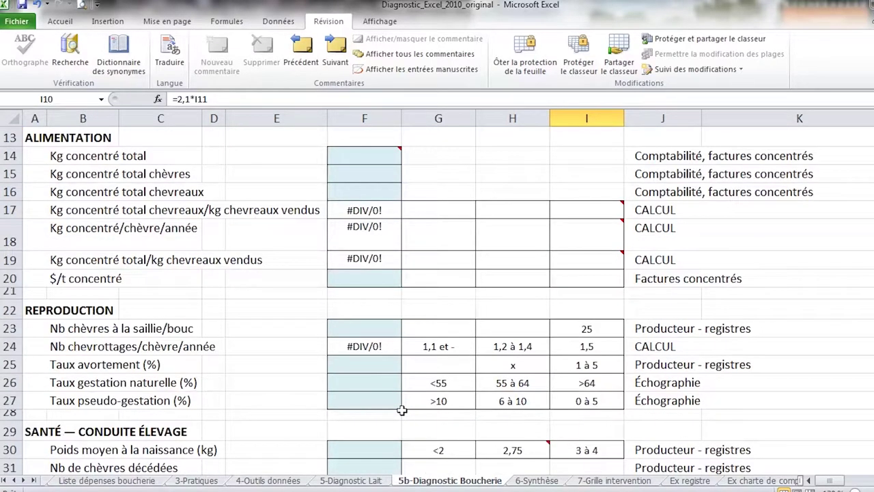
scroll(401, 409, down, 1)
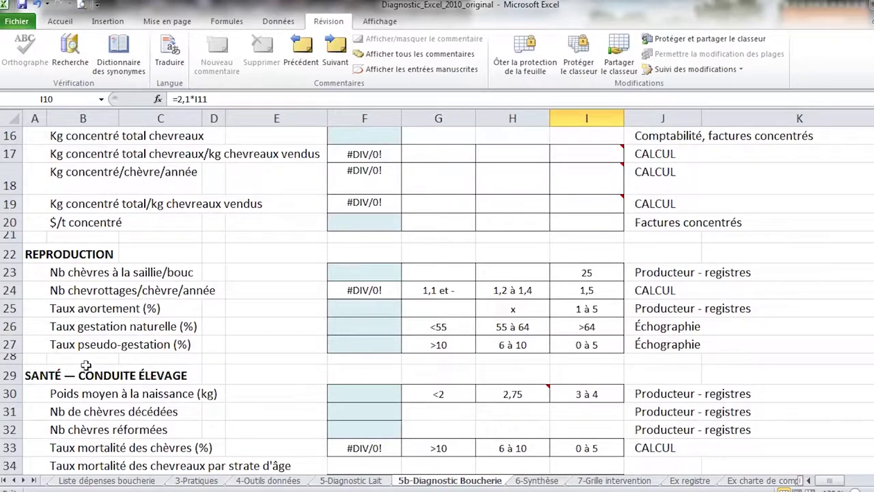
scroll(281, 308, down, 1)
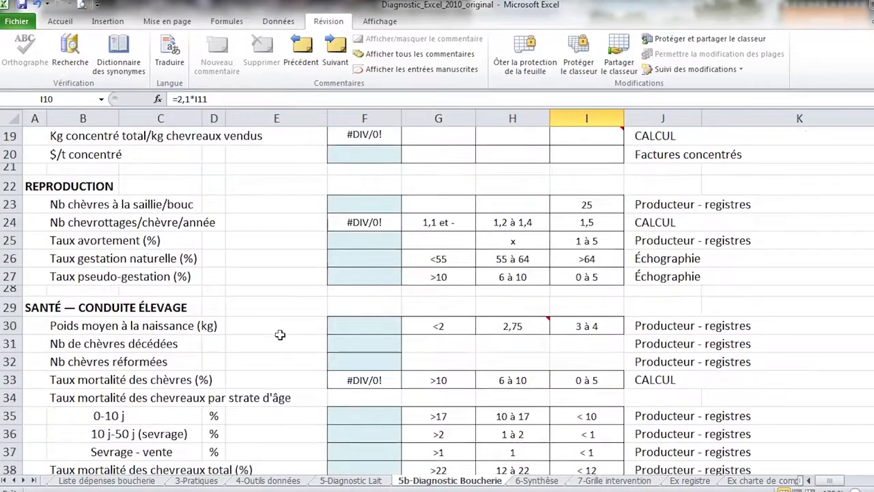
scroll(282, 273, down, 2)
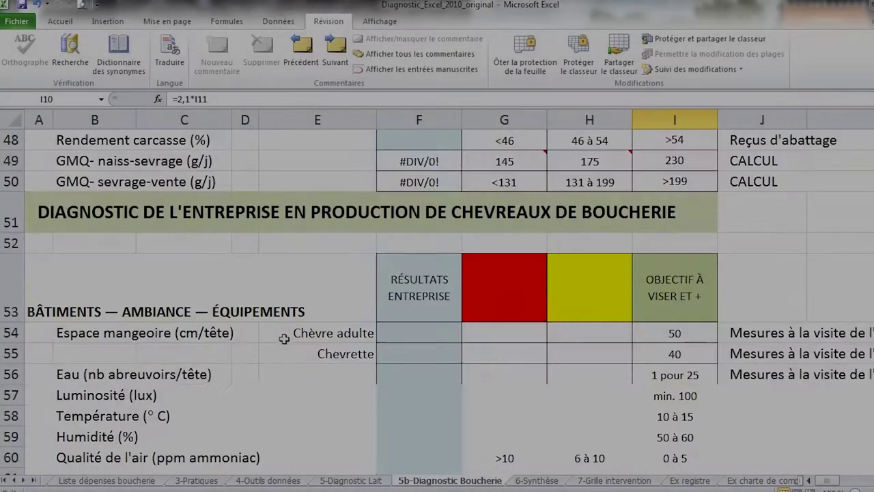
scroll(283, 336, down, 1)
scroll(284, 339, down, 1)
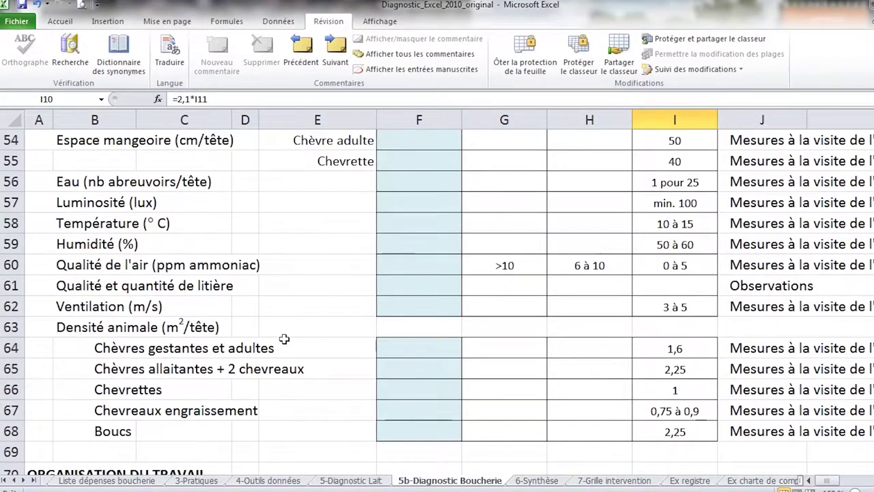
scroll(284, 339, up, 1)
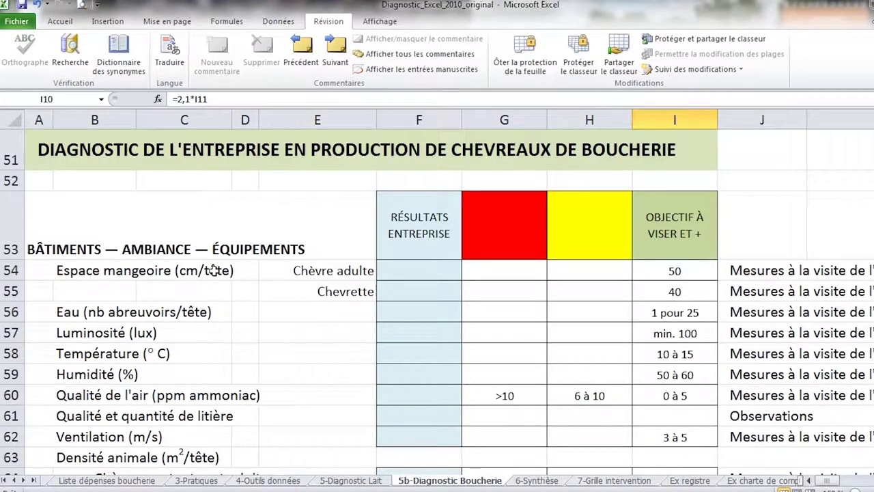
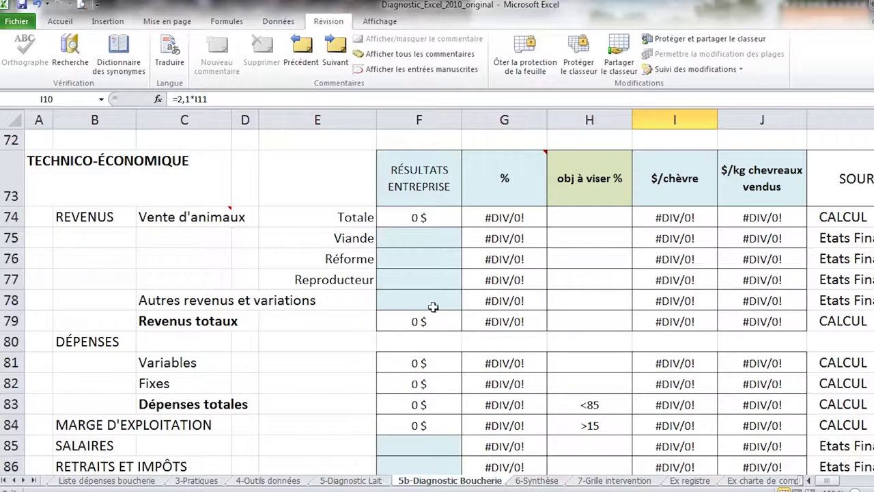
Review the Technico-économique results column, selecting the cells for Marge d'exploitation, Salaires, Retraits et impôts and Capital.
scroll(437, 443, down, 1)
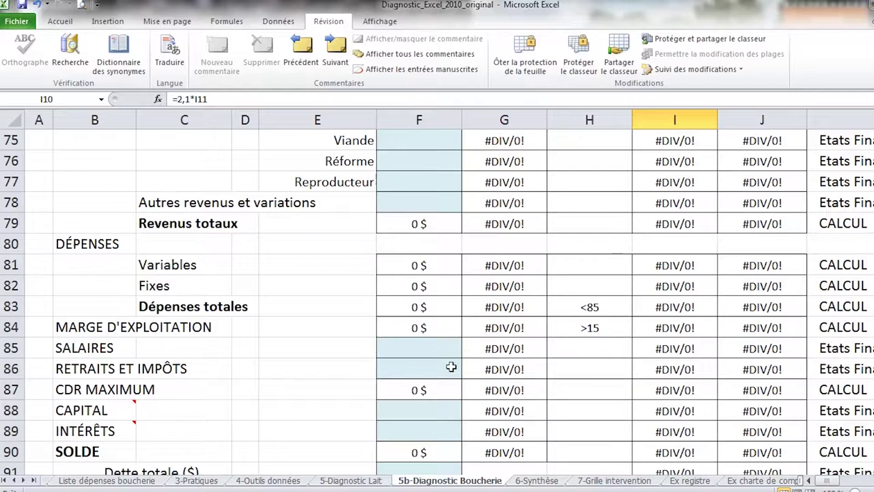
click(446, 328)
scroll(447, 339, down, 1)
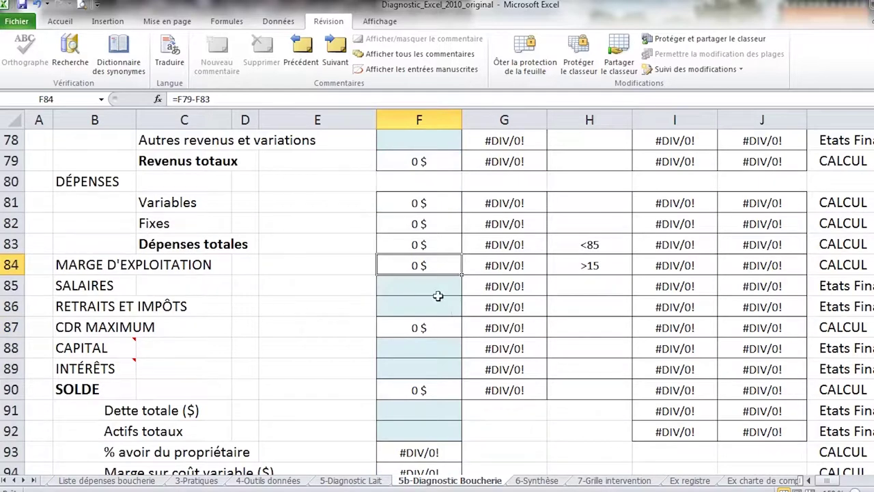
click(435, 292)
click(436, 312)
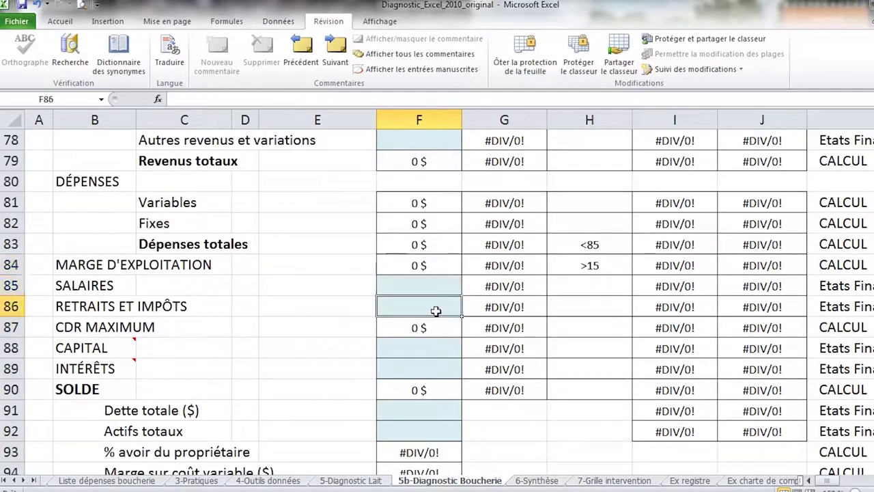
click(444, 349)
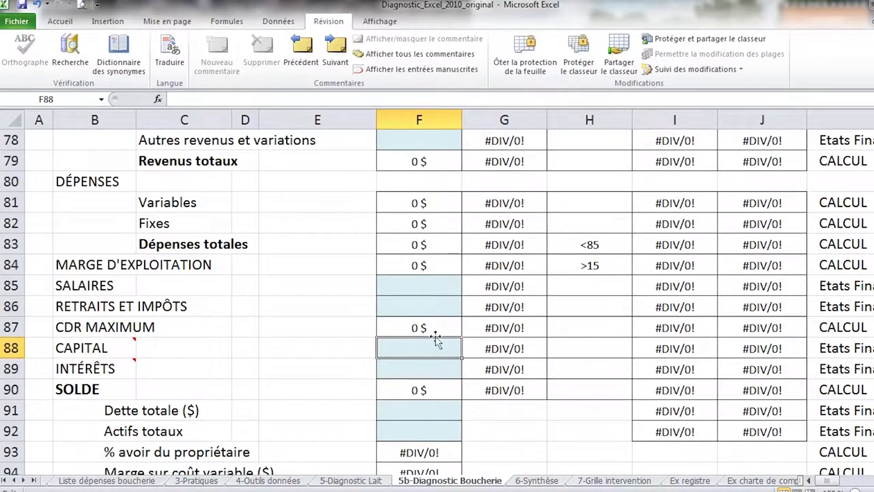
Select the Solde result in F90 and the entry cells for Dette totale and Actifs totaux.
scroll(431, 374, down, 1)
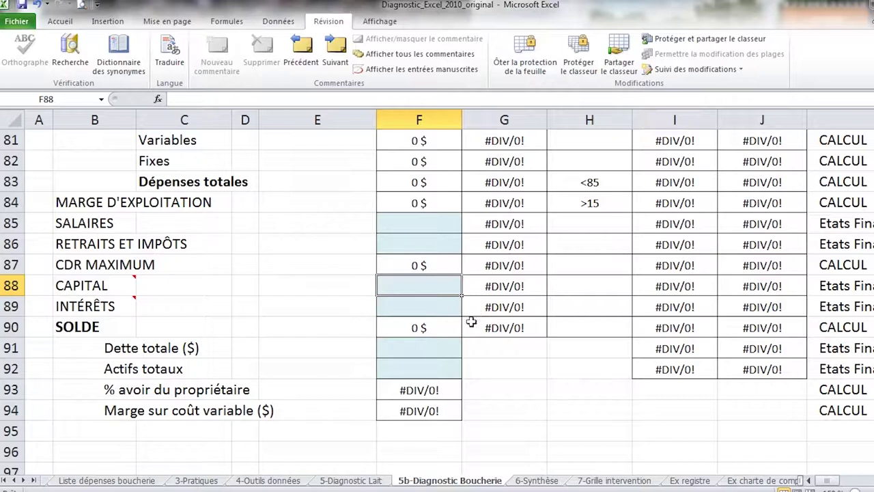
click(449, 327)
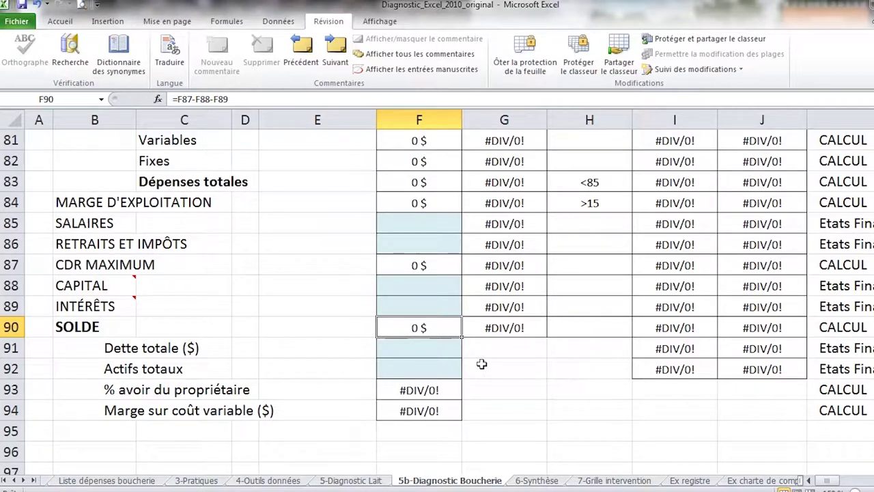
click(442, 354)
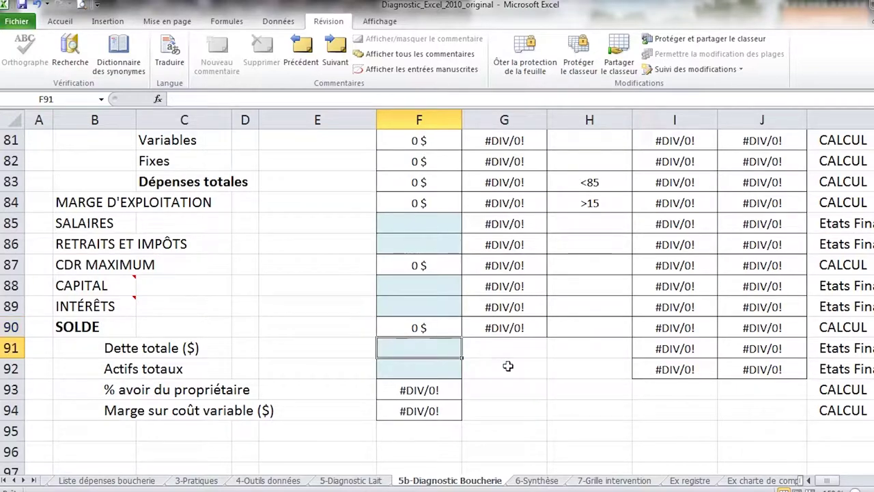
click(451, 370)
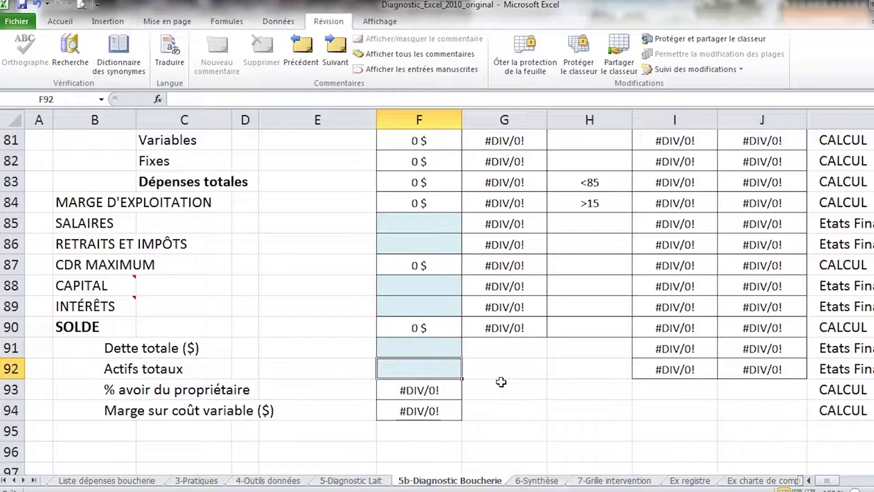
Show the 6-Synthèse sheet and review its sections for strong points, points to improve and Recommandations.
click(552, 481)
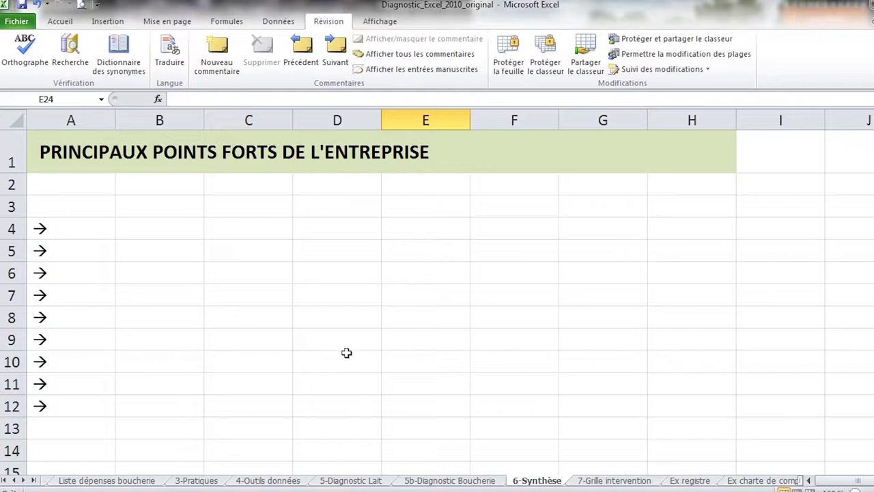
scroll(346, 353, down, 1)
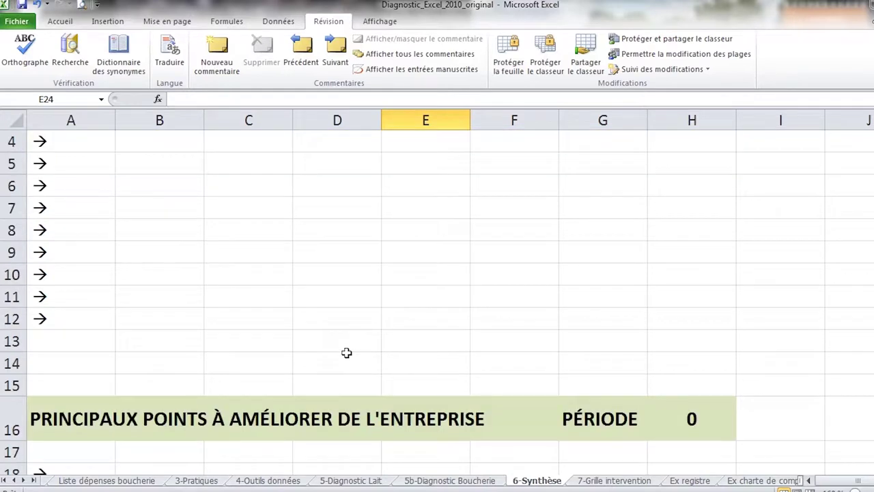
scroll(346, 352, down, 3)
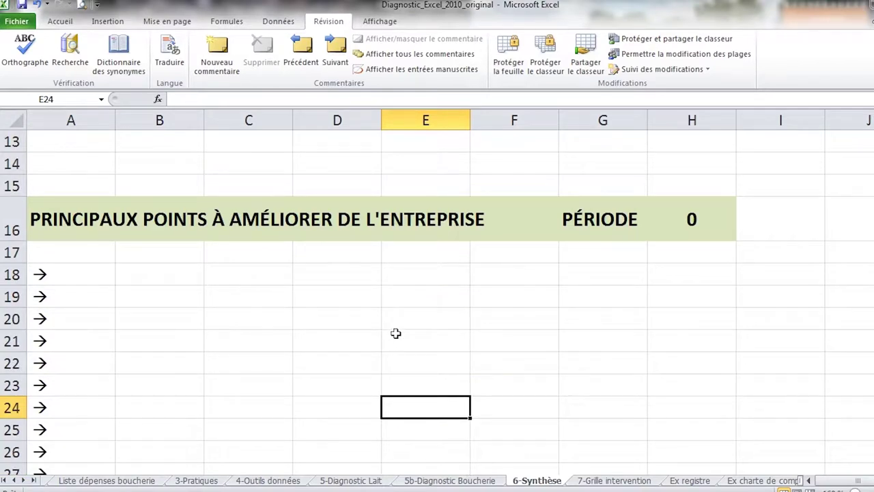
scroll(351, 353, down, 3)
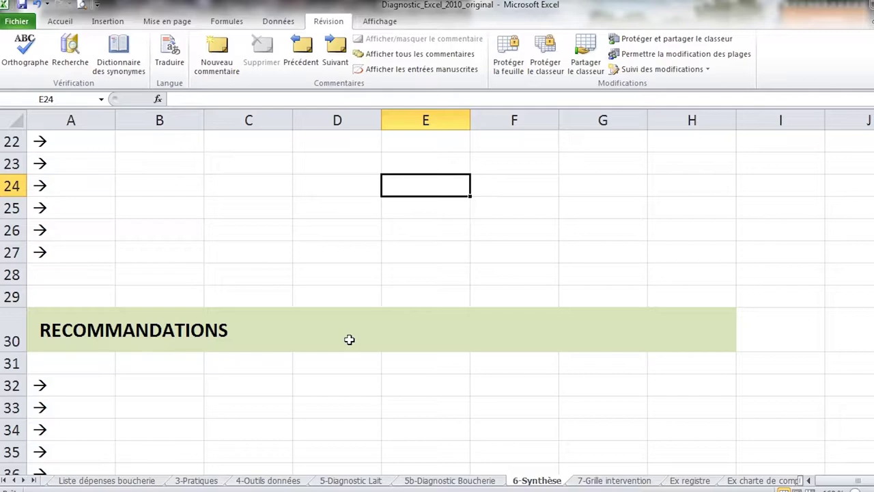
Show the Performances techniques block on 7-Grille intervention and select the questions on herd registers and herd software.
click(628, 481)
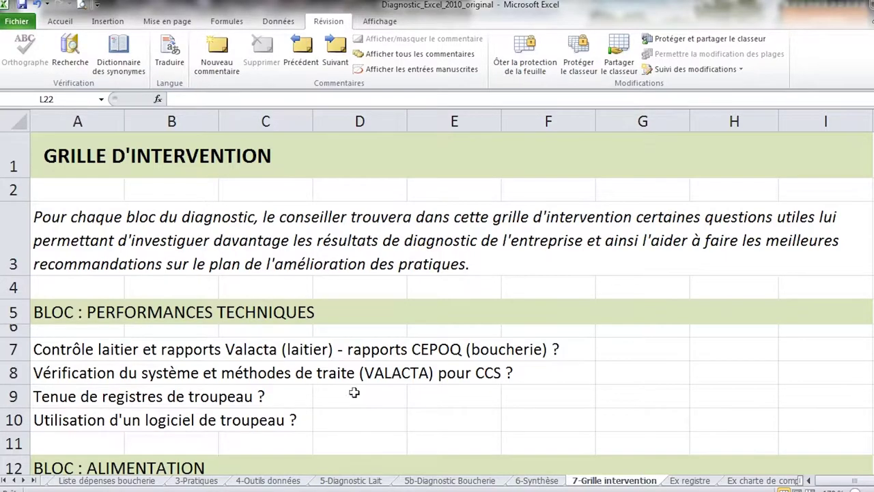
scroll(344, 372, down, 1)
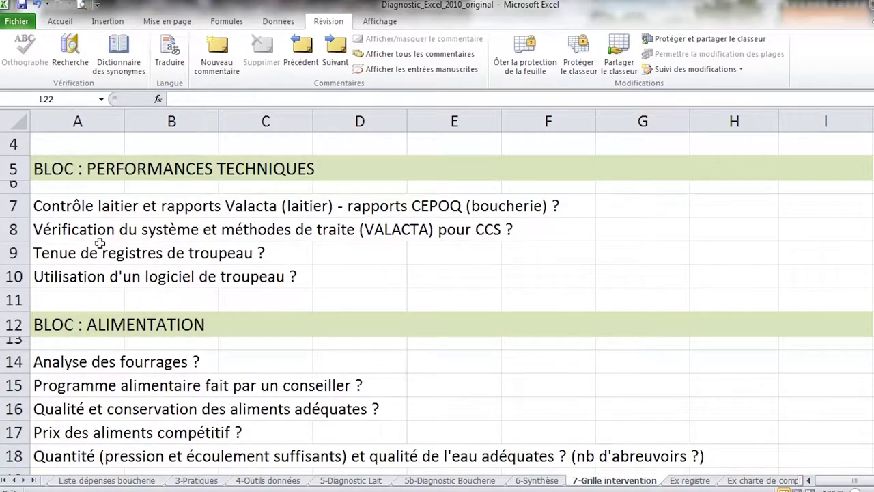
click(61, 258)
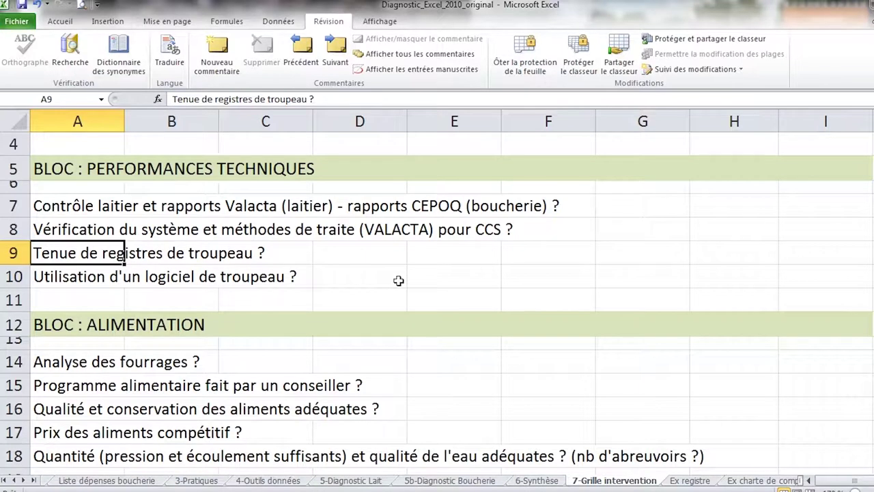
click(75, 277)
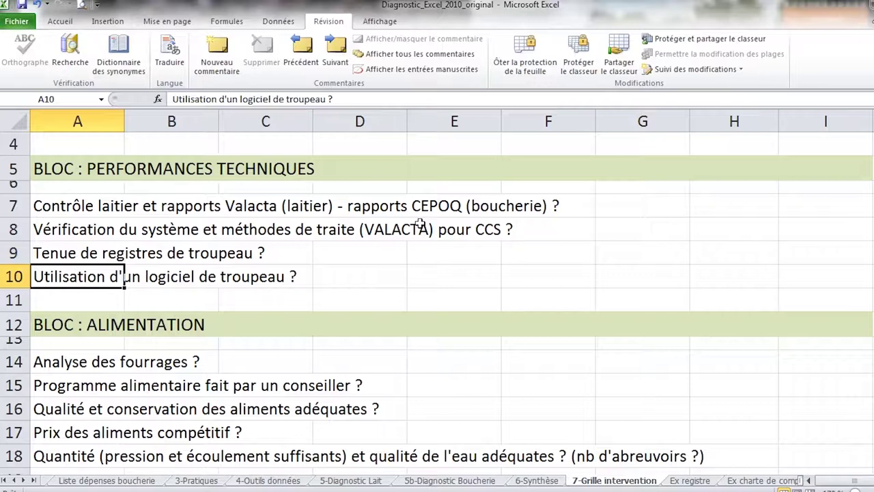
Review the Alimentation block and select the questions on forage analysis and on water quantity and quality.
scroll(382, 339, down, 2)
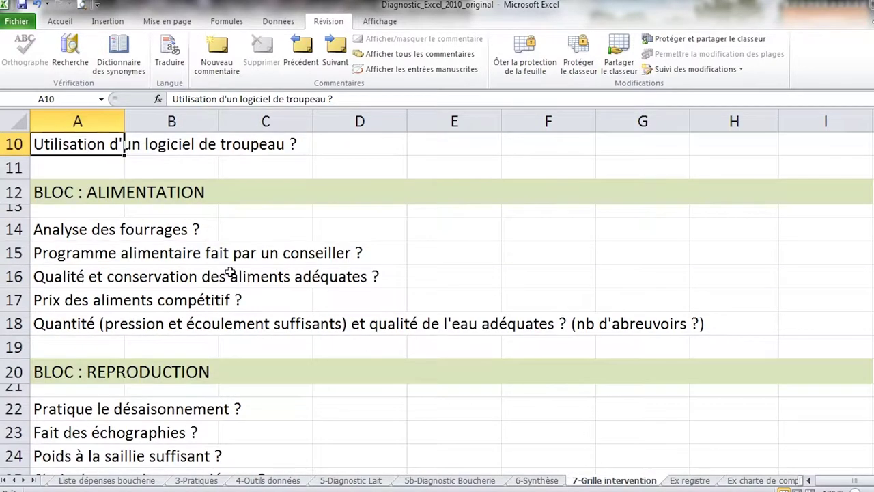
click(82, 222)
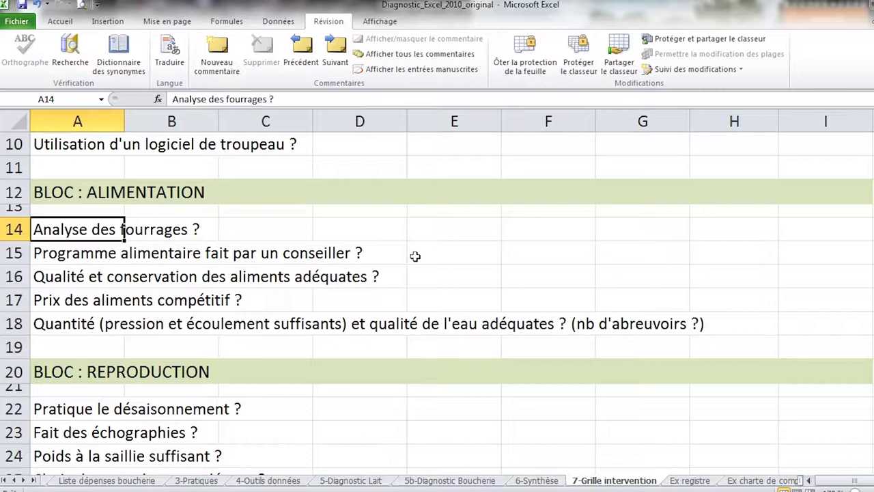
click(64, 321)
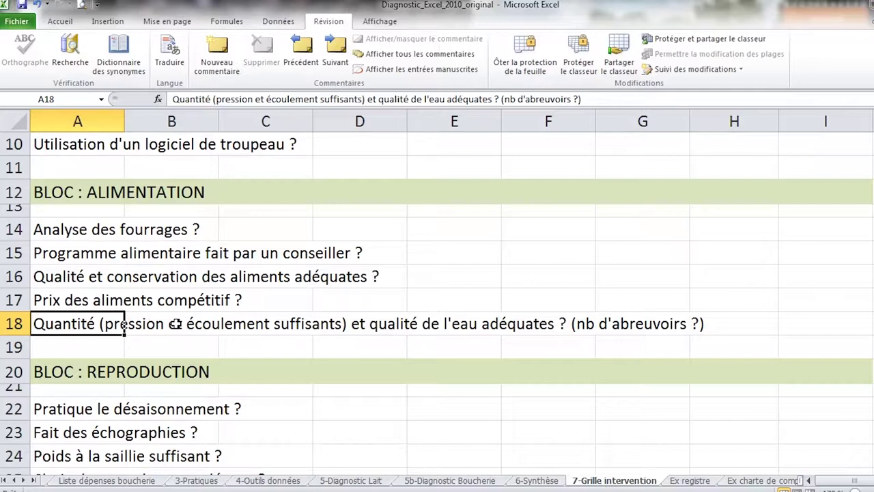
Review the Reproduction block and select the questions on désaisonnement, échographies, choice of reproducteur and the reproduction register.
scroll(243, 296, down, 1)
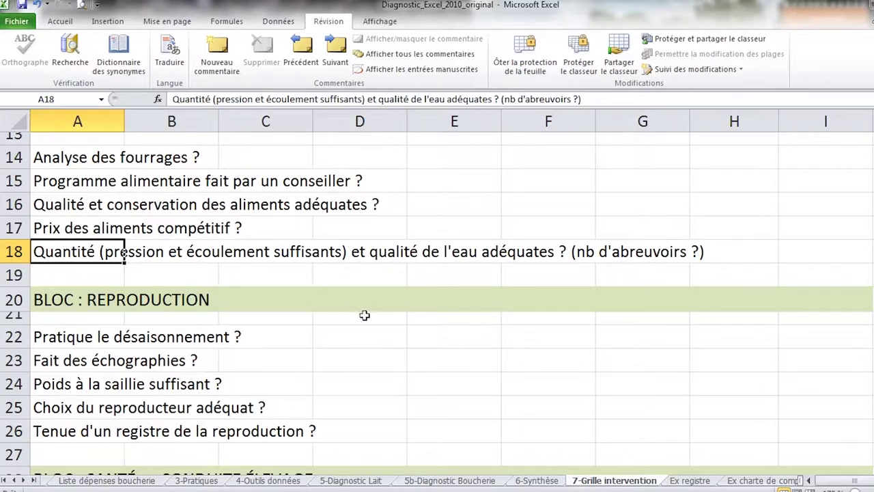
scroll(365, 315, down, 1)
scroll(364, 315, down, 1)
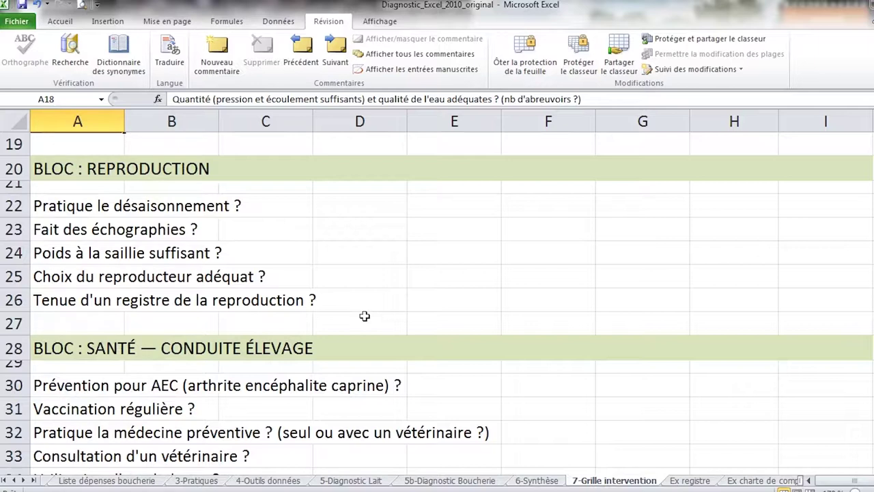
click(41, 204)
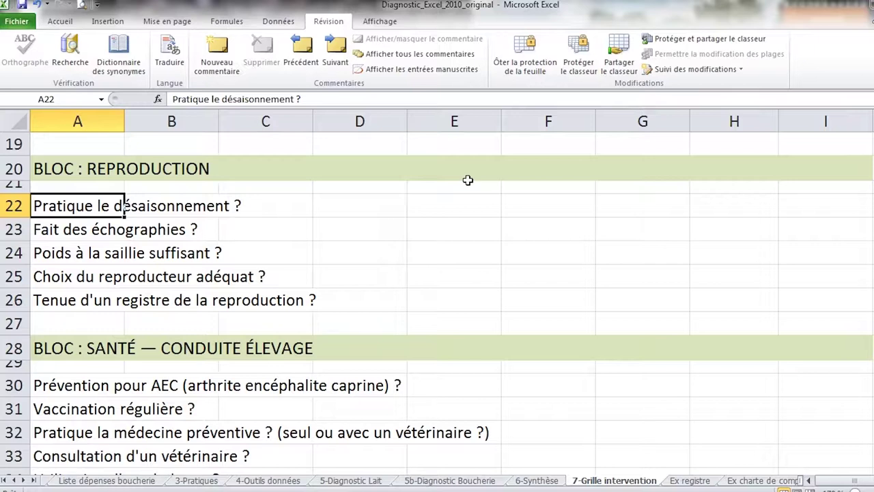
click(97, 227)
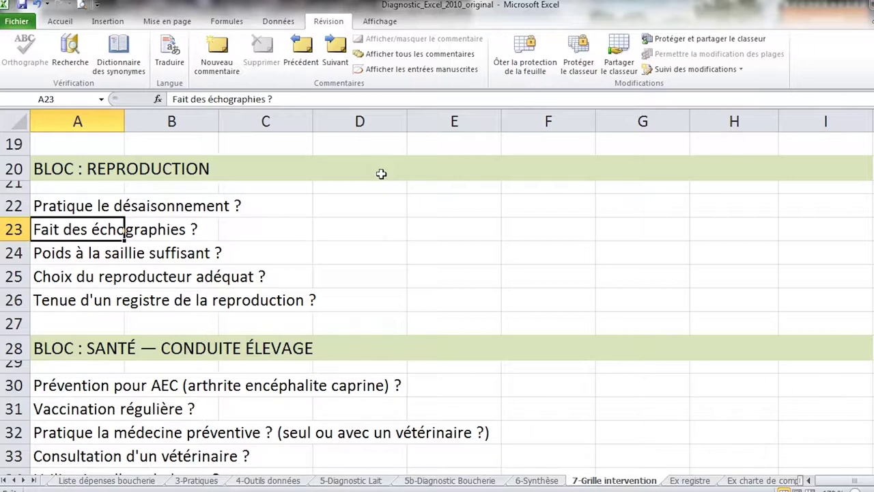
click(89, 270)
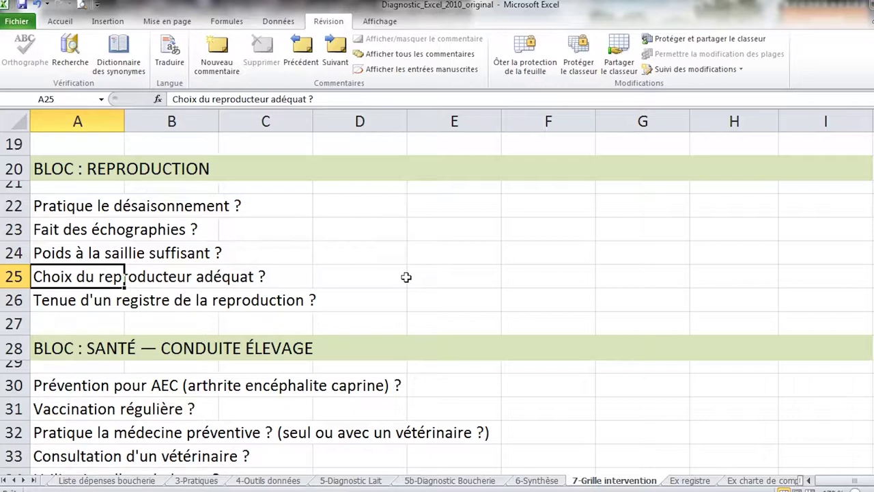
click(82, 301)
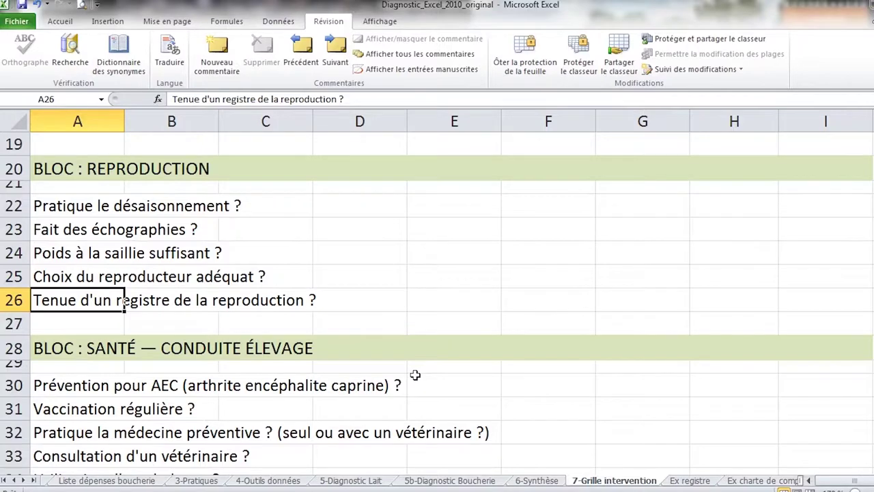
Review the remaining intervention grid blocks from Santé to Technico-économique and select the question on financial evaluation by a management advisor.
scroll(414, 372, down, 2)
scroll(414, 372, down, 1)
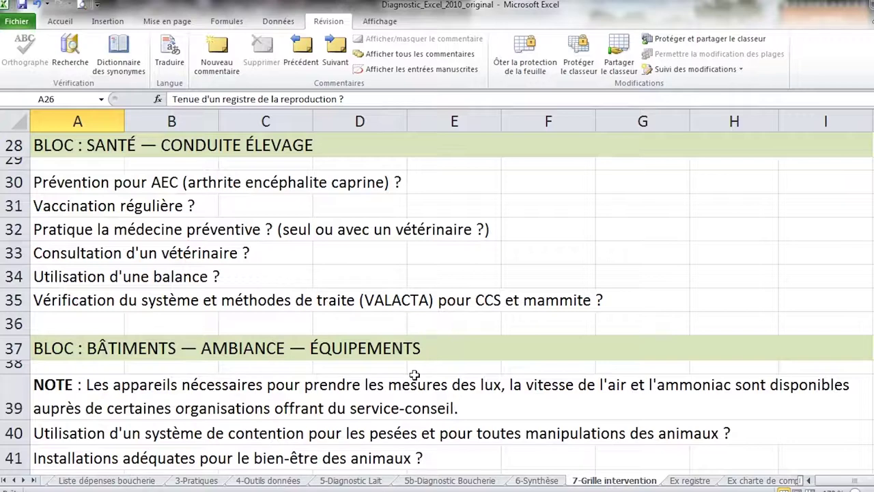
scroll(414, 374, down, 3)
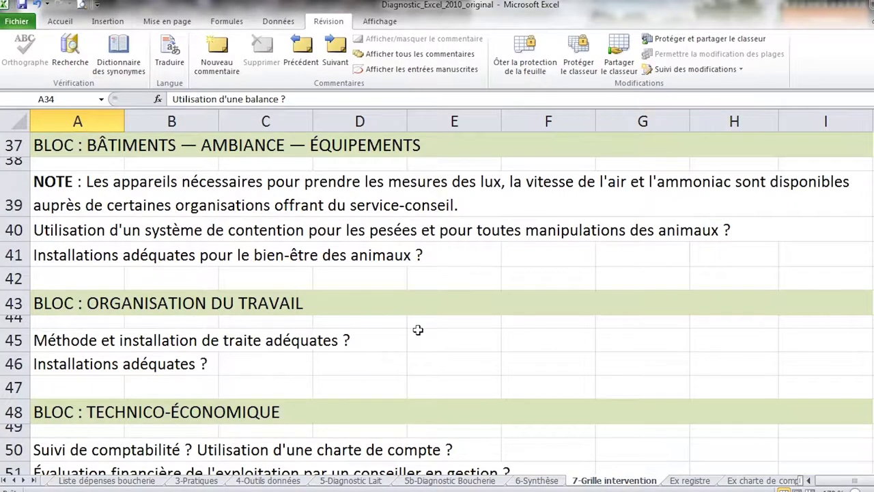
scroll(447, 360, down, 2)
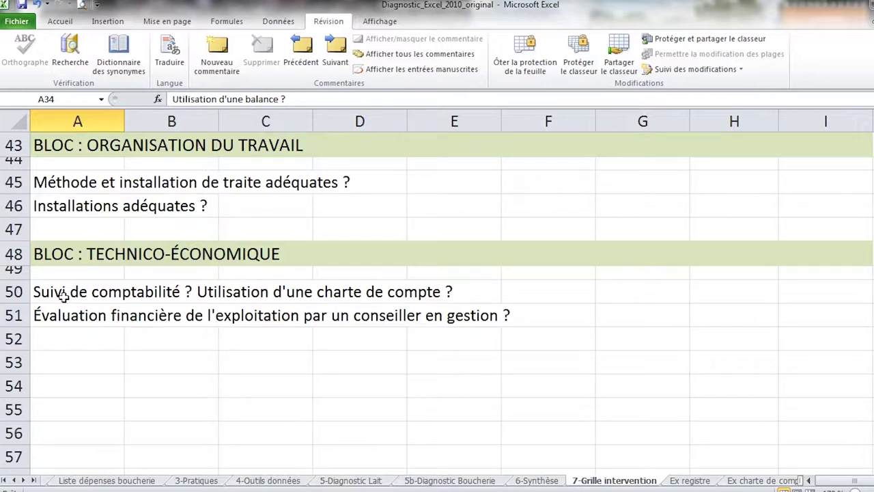
click(63, 314)
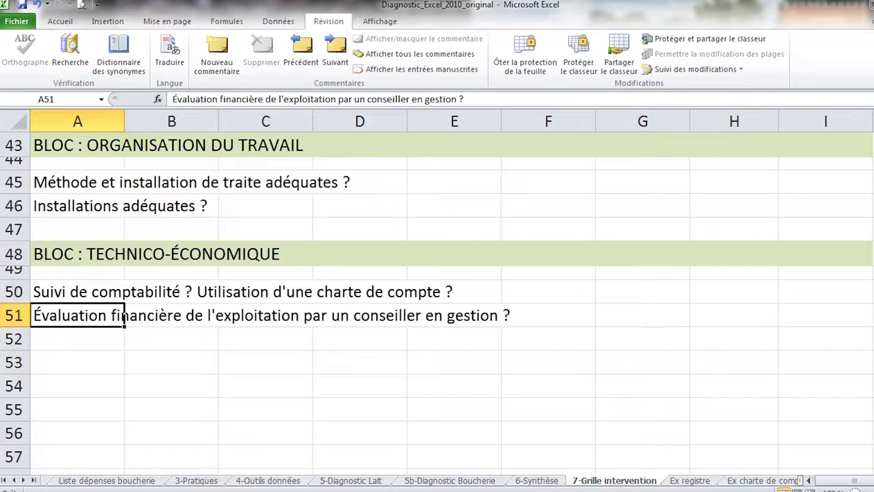
Show the breeding register example on Ex registre, and the Frais variables boucherie table with its labels on Liste dépenses boucherie.
click(687, 480)
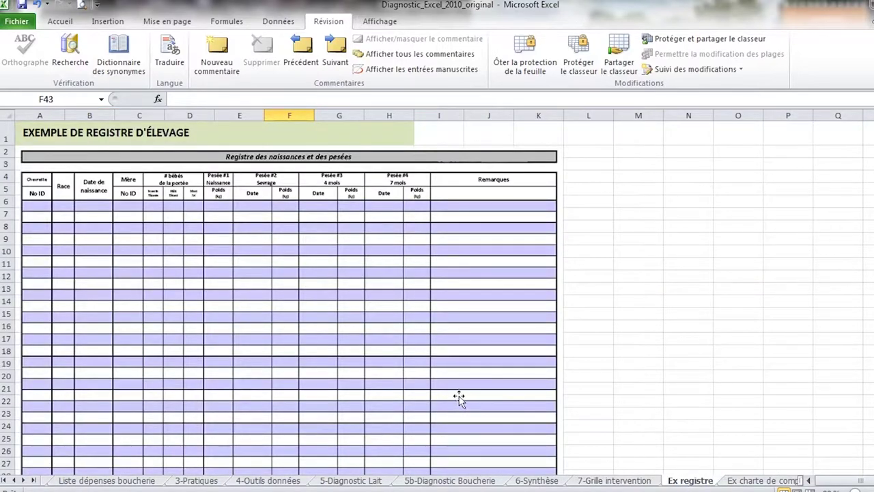
scroll(512, 253, up, 3)
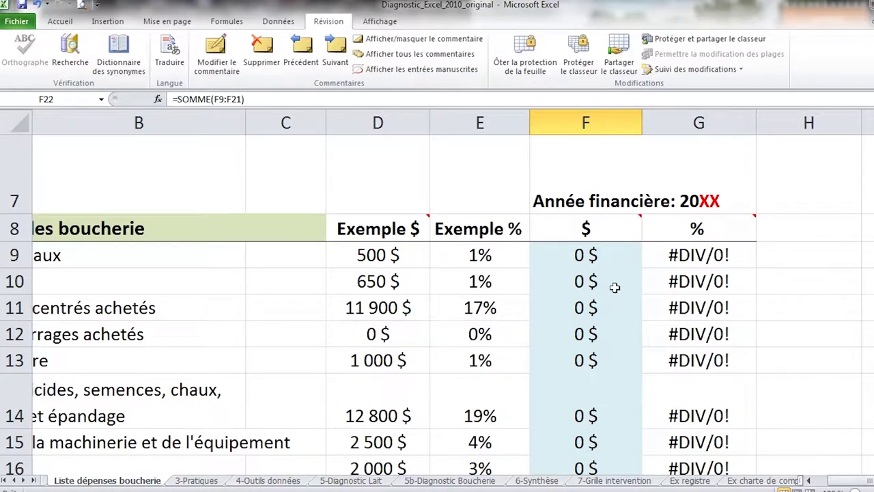
click(14, 480)
click(14, 480)
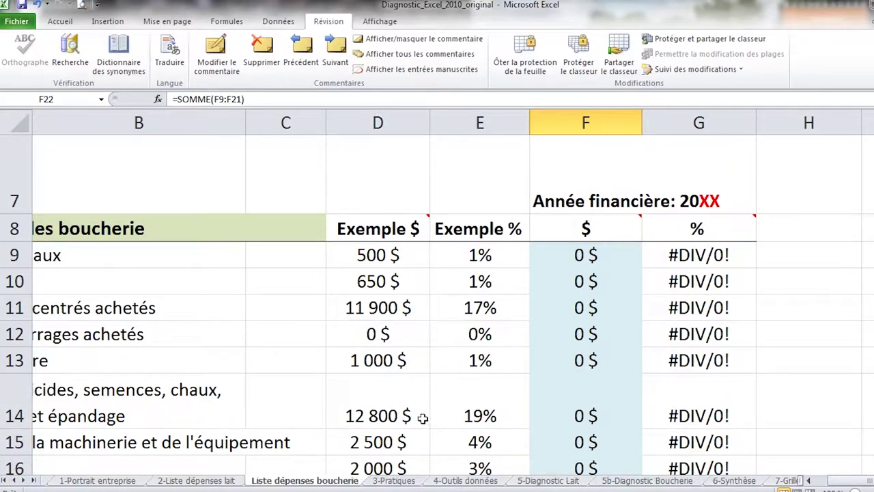
click(830, 481)
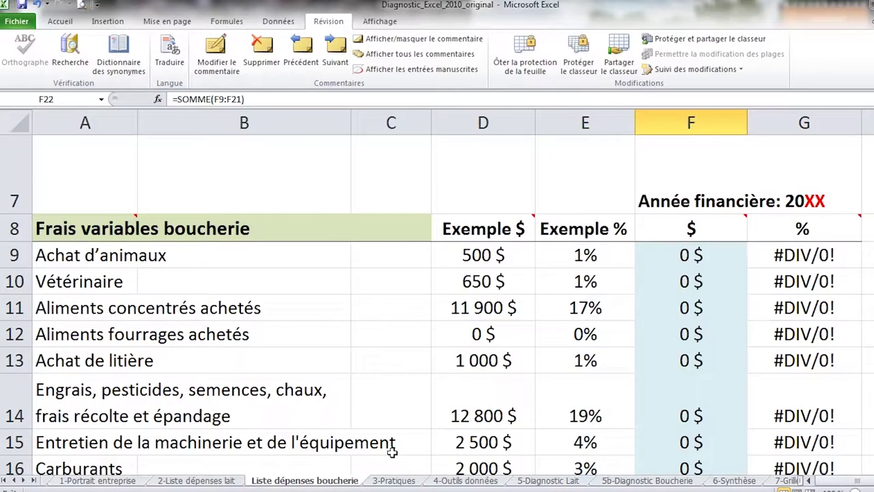
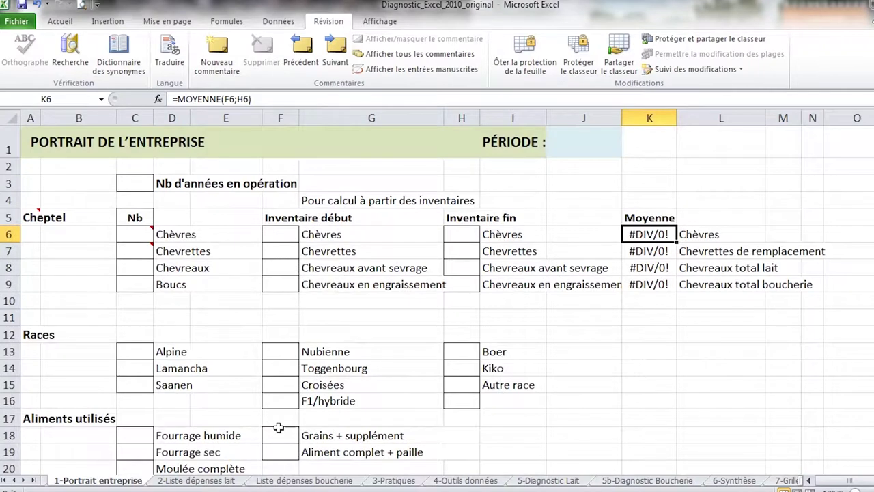
On 1-Portrait entreprise, enter the Cheptel numbers: 100 Chèvres, 30 Chevrettes, 316 Chevreaux and 4 Boucs.
click(140, 235)
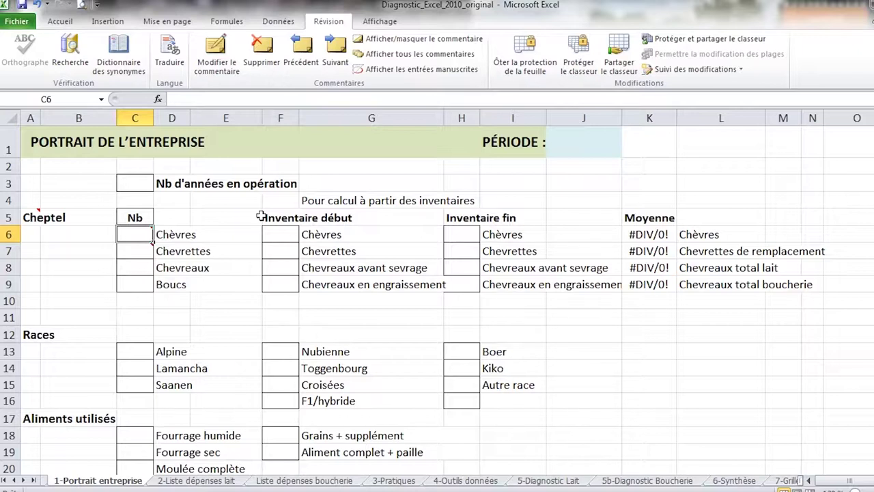
text(100)
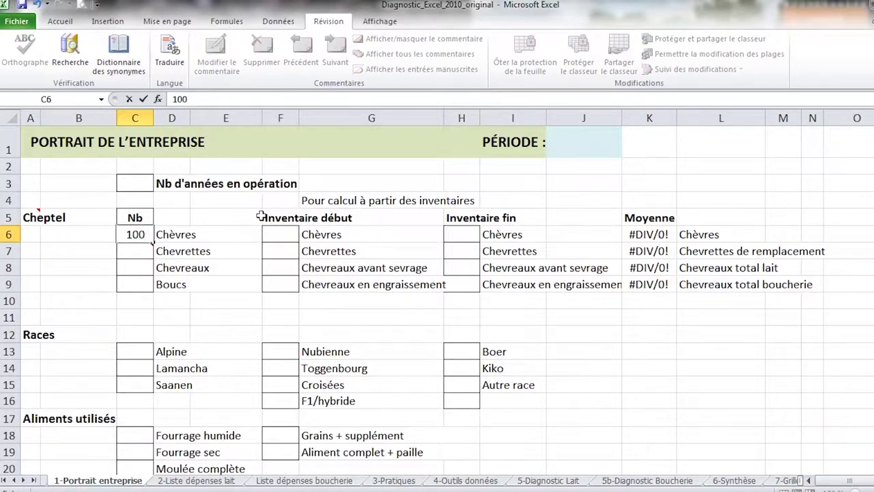
key(Return)
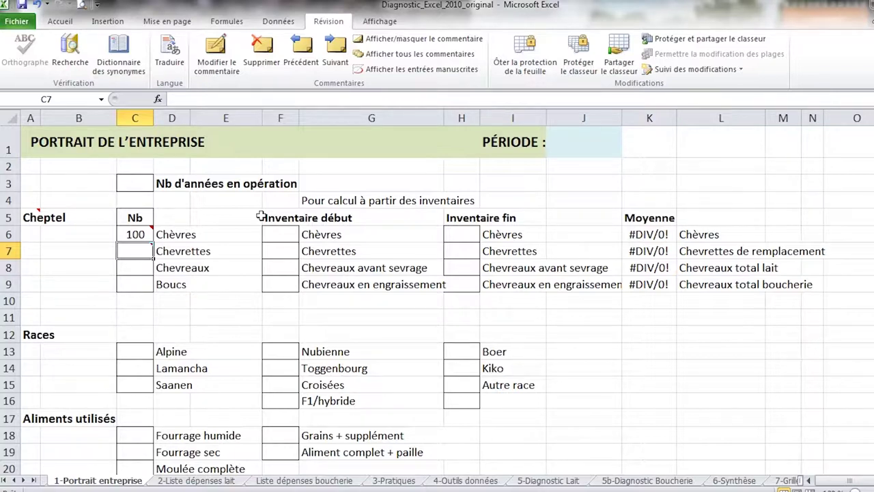
text(30)
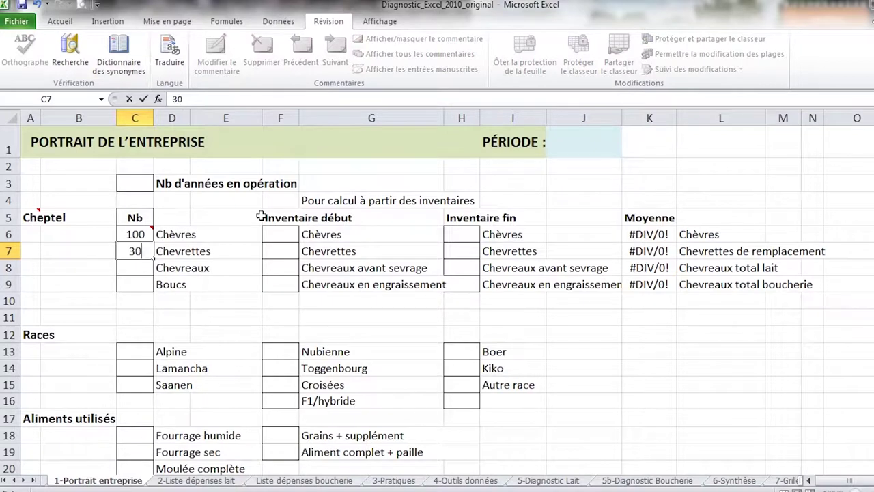
key(Return)
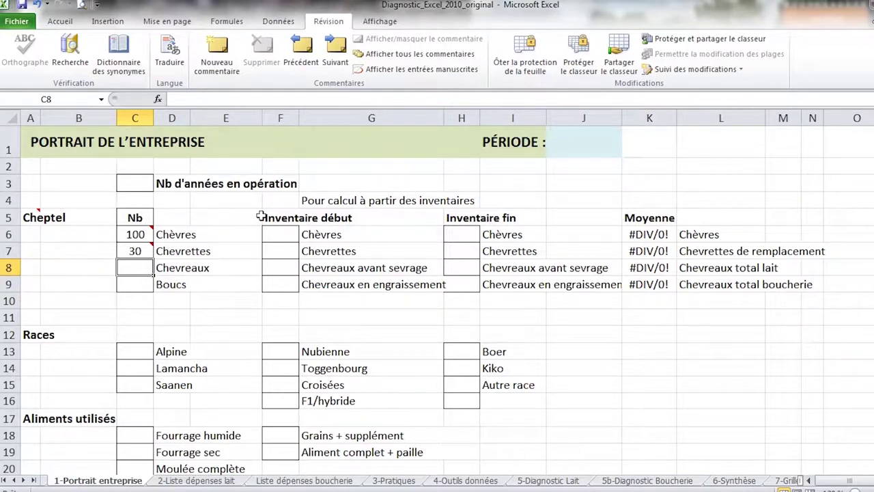
text(316)
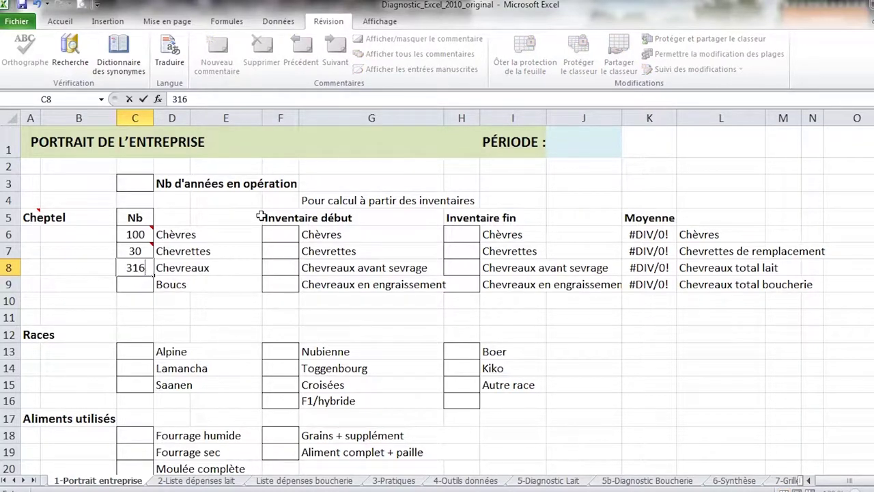
key(Return)
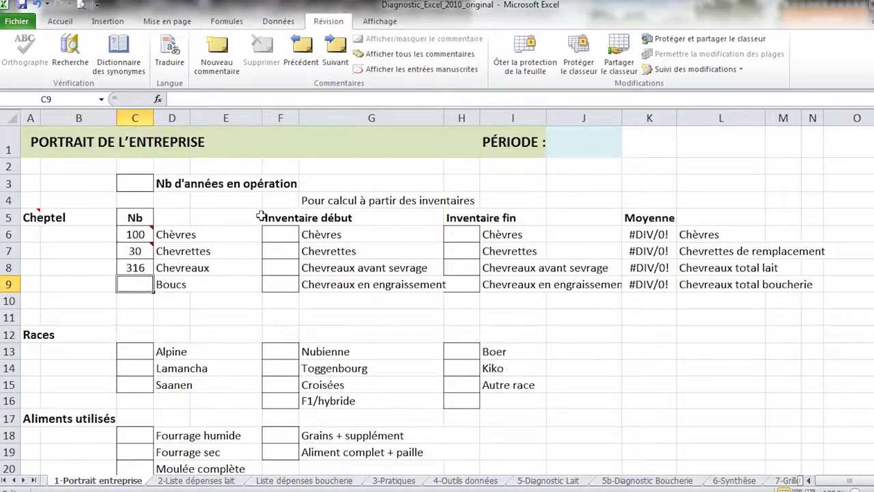
text(4)
key(Return)
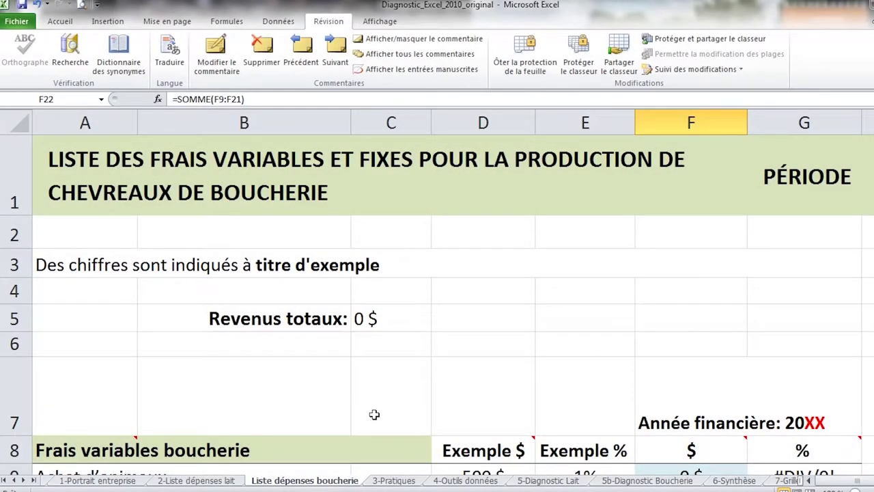
In the $ column of Frais variables boucherie on Liste dépenses boucherie, enter 8300 for Achat d'animaux and 650 for Vétérinaire.
scroll(374, 353, down, 1)
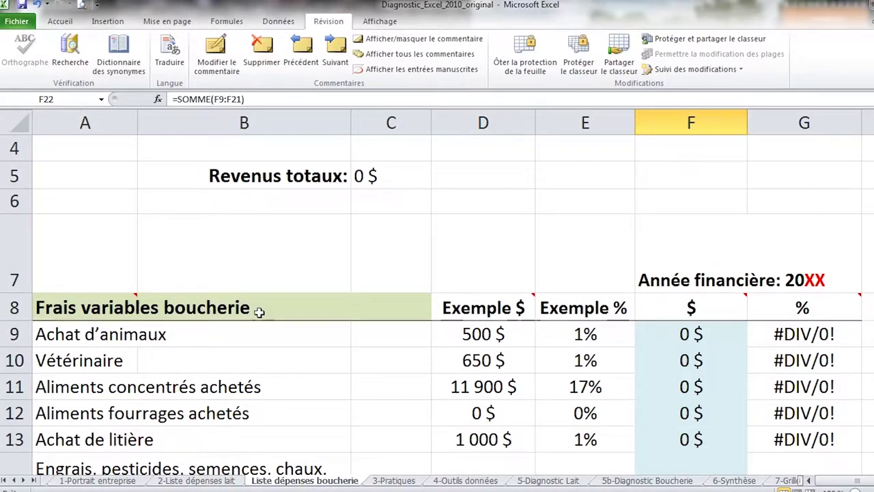
click(101, 334)
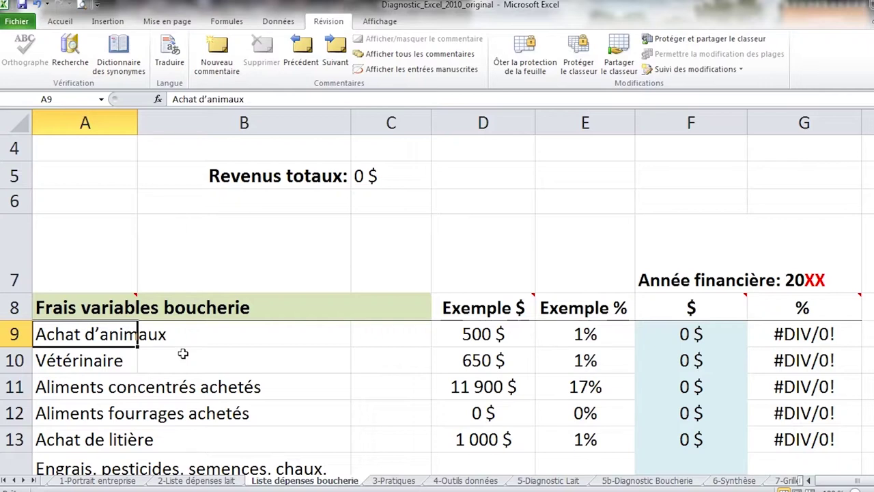
key(Tab)
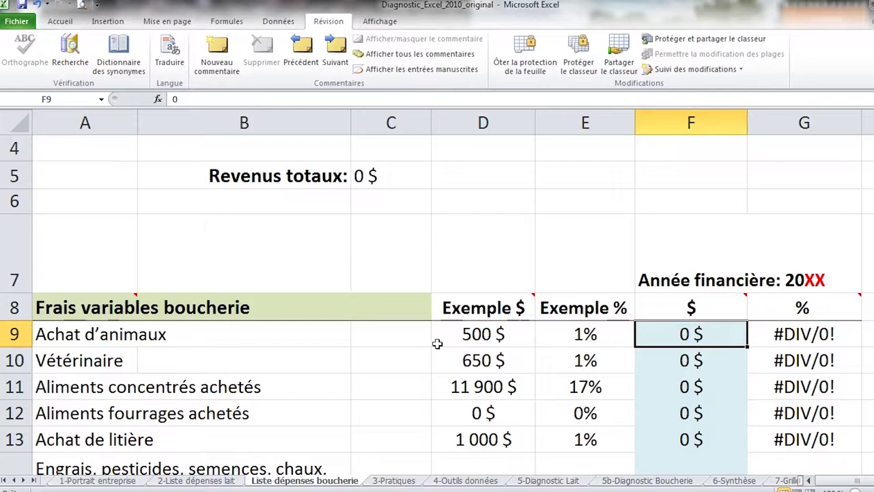
text(8300)
key(Return)
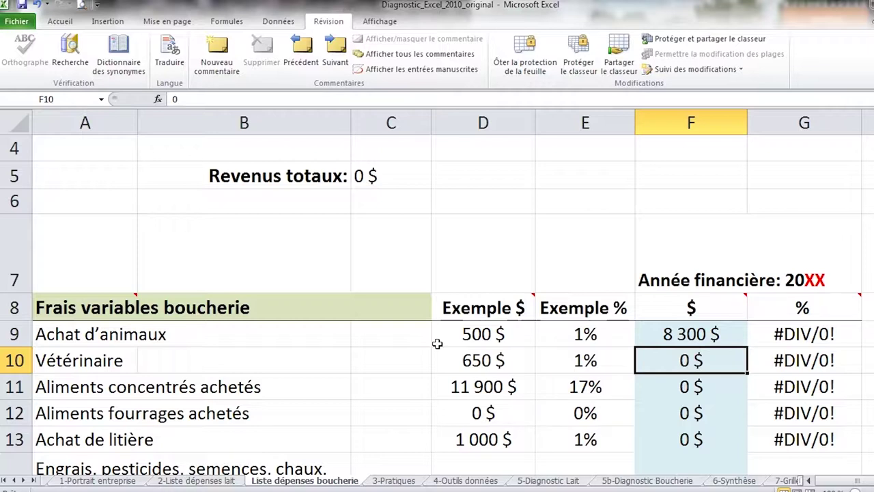
text(650)
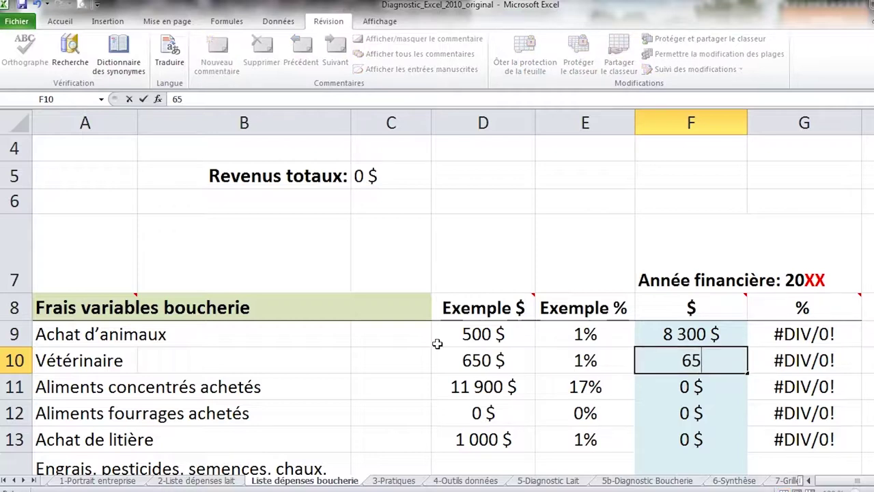
key(Return)
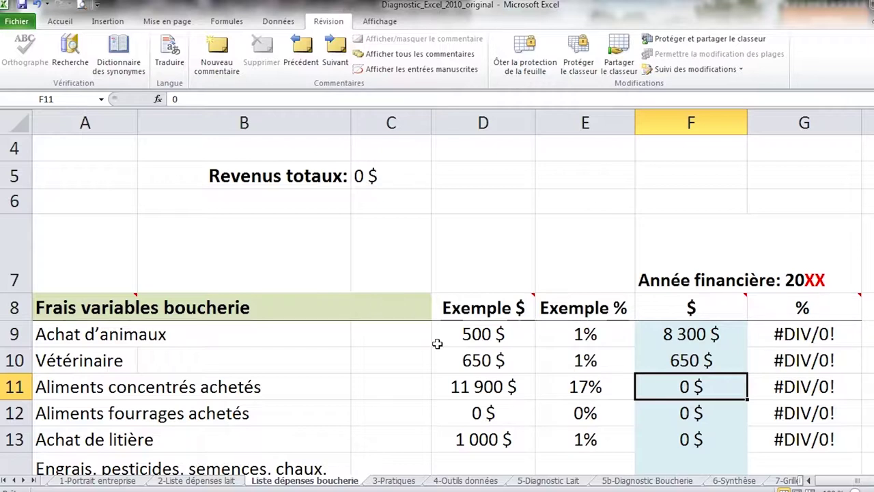
Enter 15447 for Aliments concentrés achetés and 300 for Achat de litière in the $ column, skipping Aliments fourrages achetés.
scroll(715, 309, down, 1)
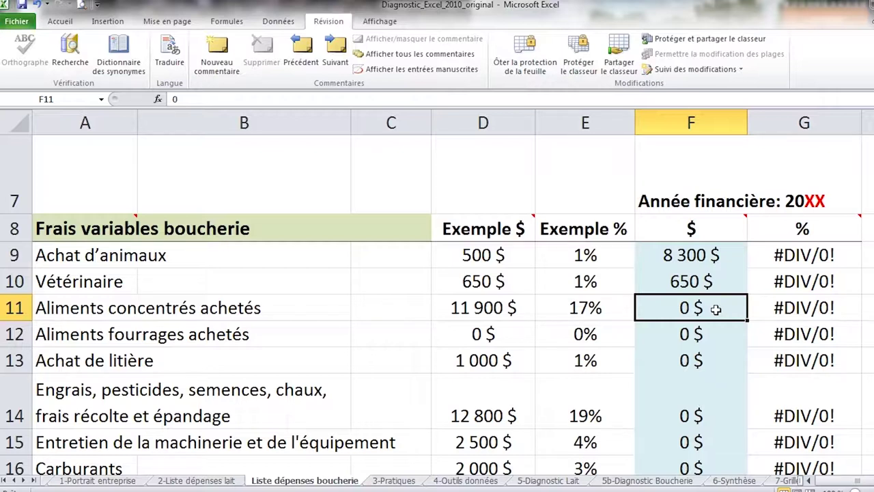
text(15447)
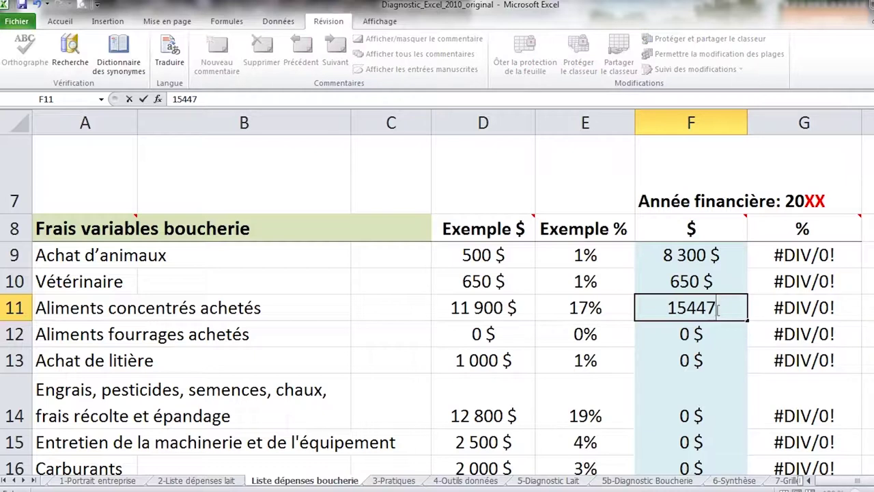
key(Return)
key(Return)
key(Up)
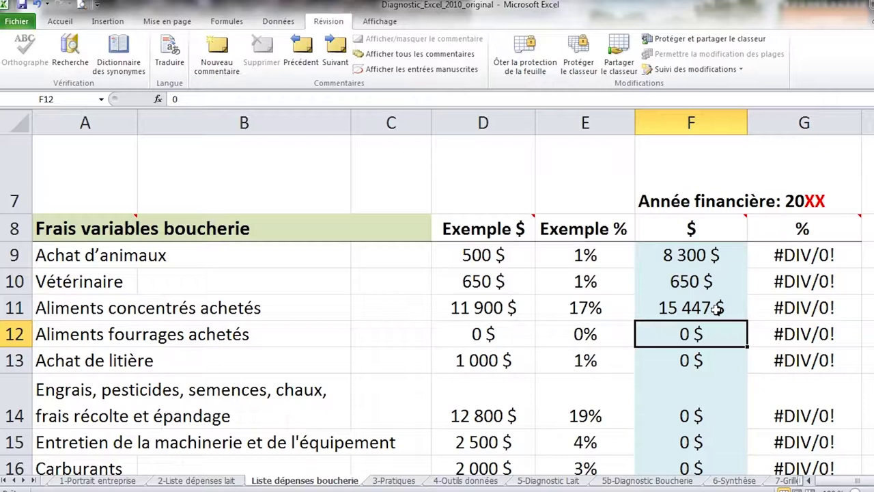
key(Down)
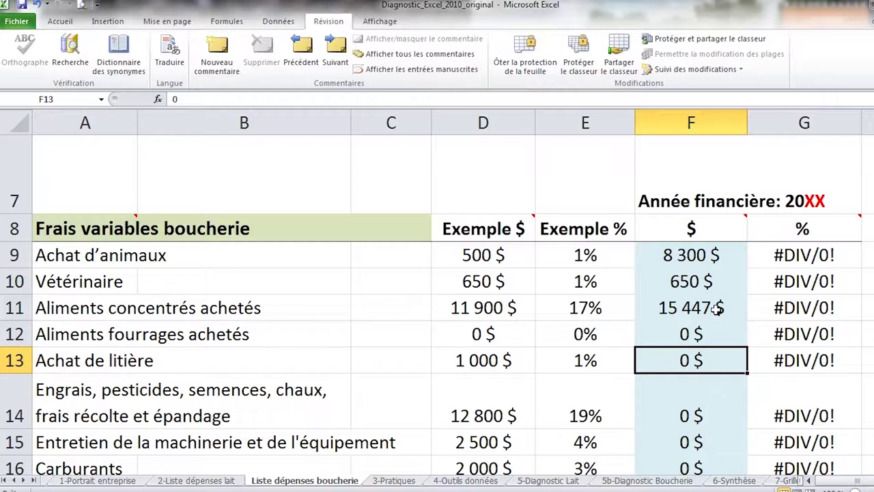
text(300)
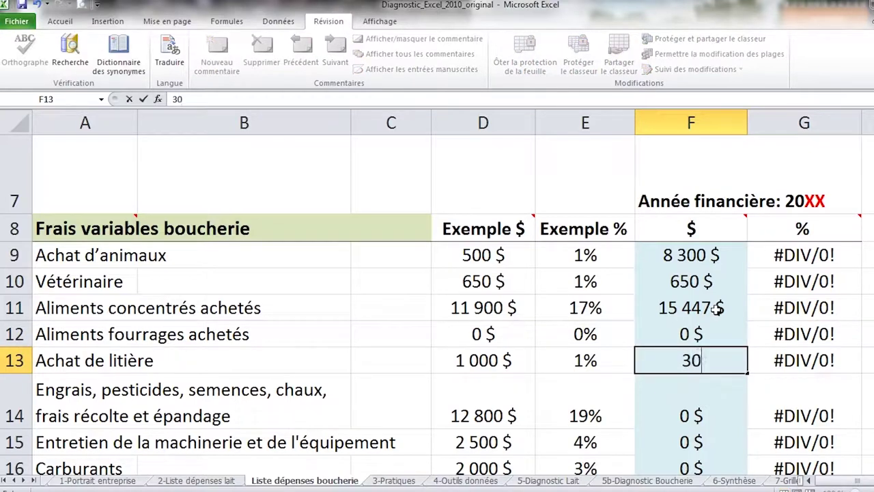
key(Return)
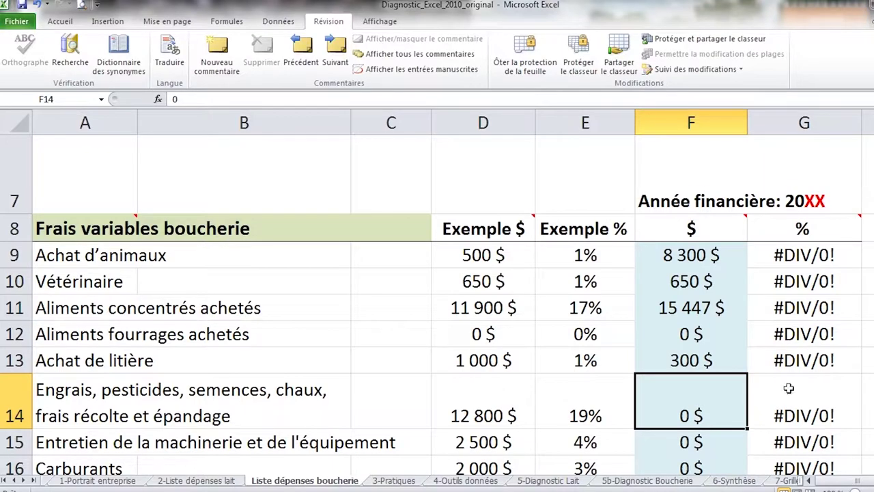
Enter 12289 for Engrais, pesticides, semences, chaux, frais récolte et épandage in the $ column of Frais variables boucherie.
scroll(767, 405, down, 1)
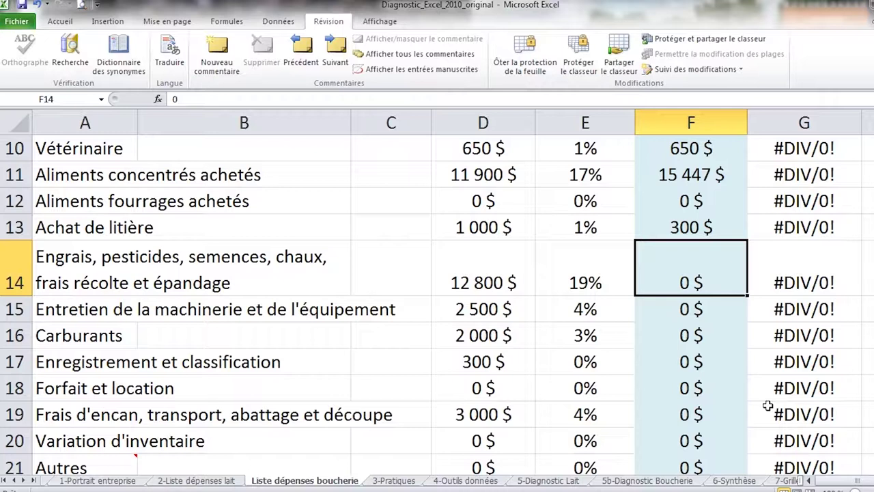
text(12289)
key(Return)
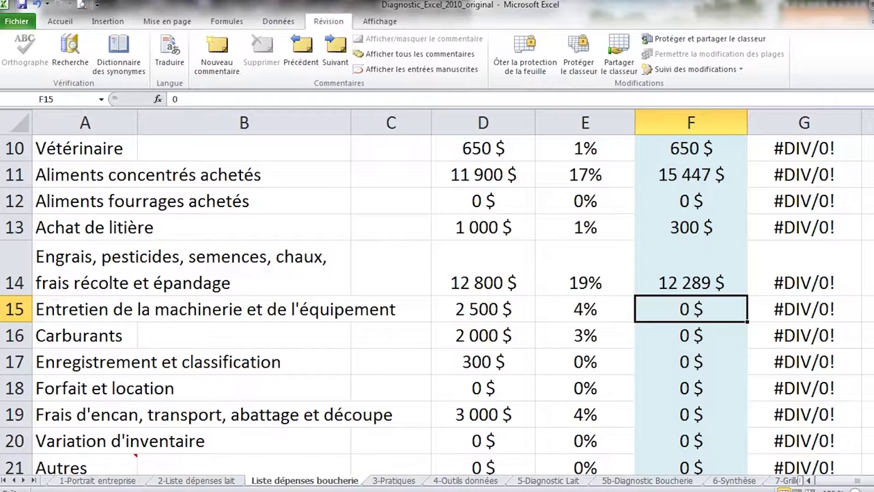
In the $ column, enter 2500 for Entretien de la machinerie et de l'équipement and 4000 for Carburants.
scroll(437, 307, down, 3)
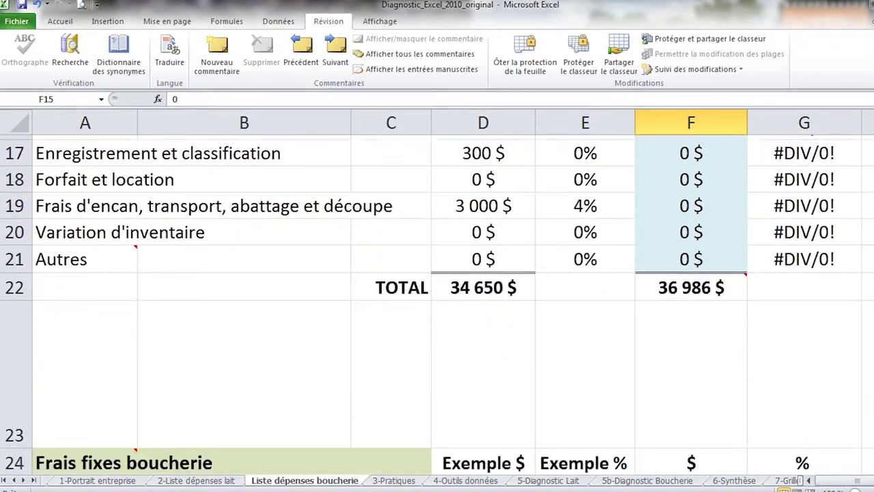
scroll(437, 308, down, 3)
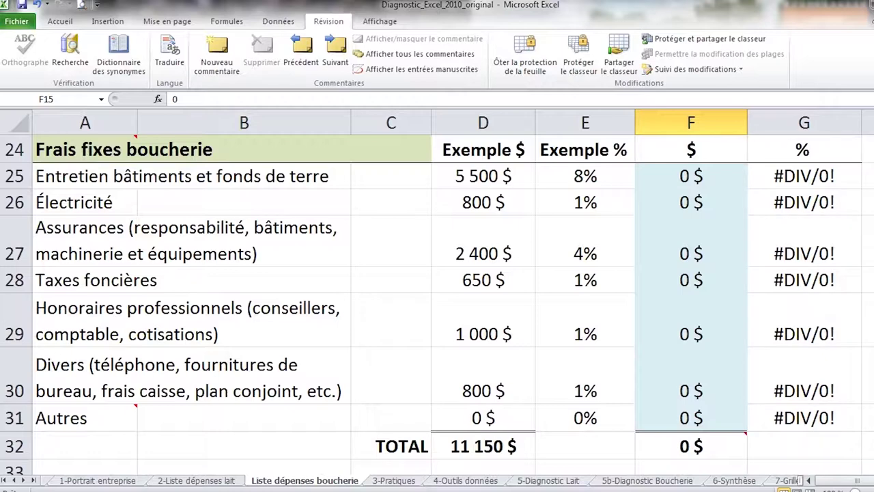
scroll(437, 304, up, 2)
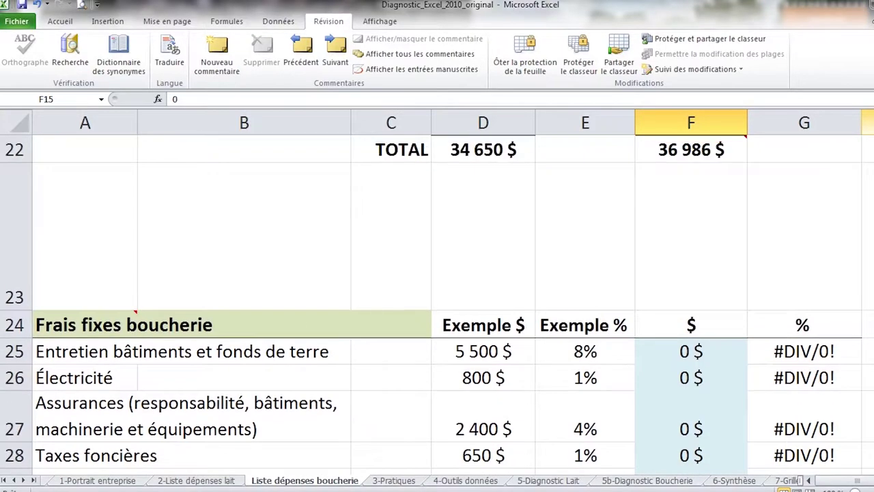
scroll(437, 305, up, 2)
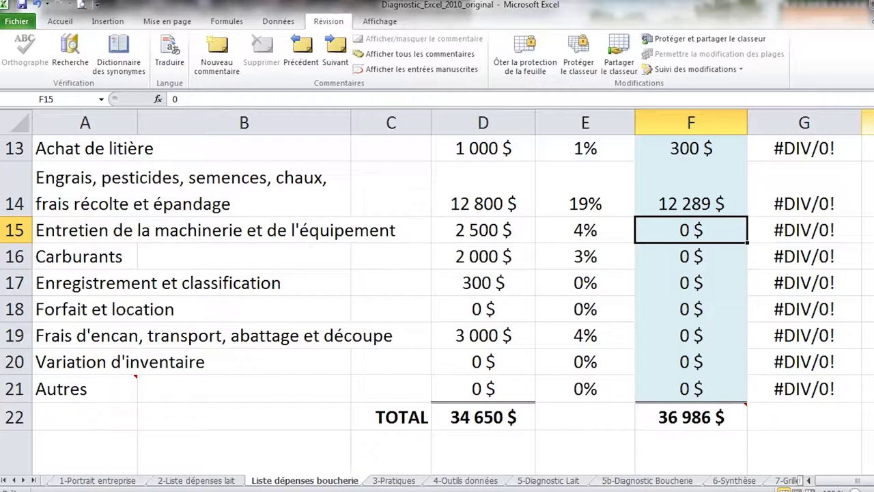
key(Up)
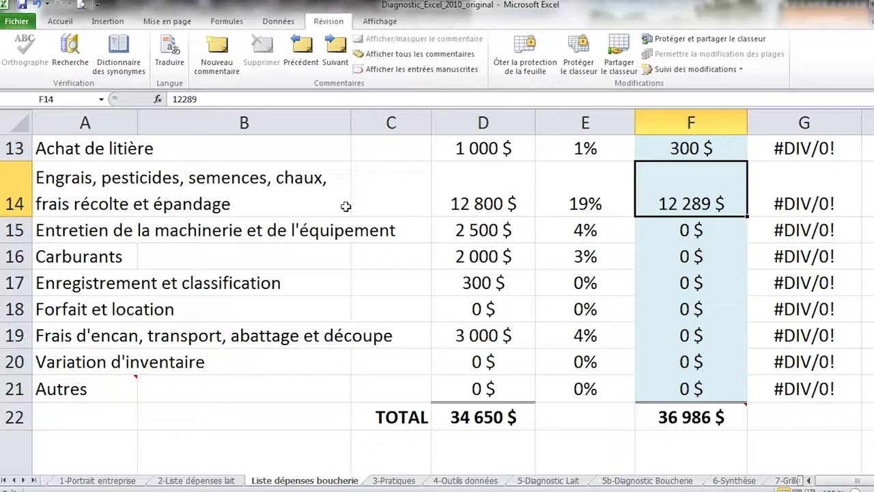
key(Return)
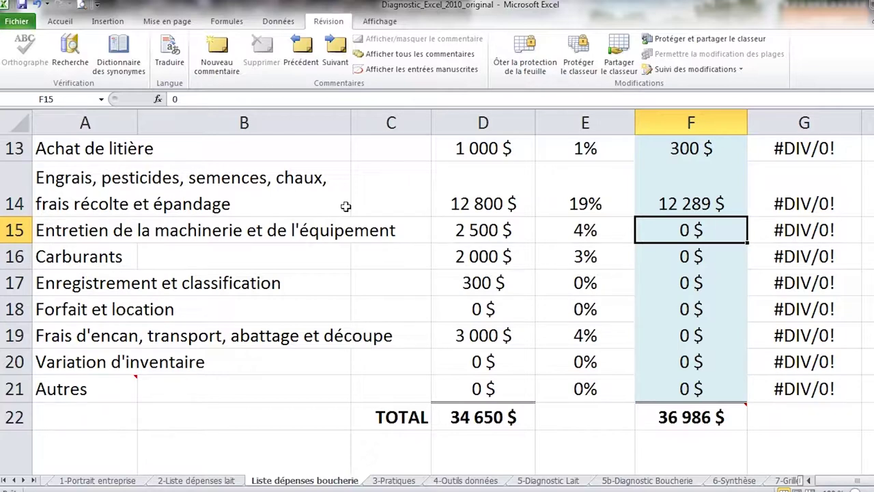
text(2500)
key(Return)
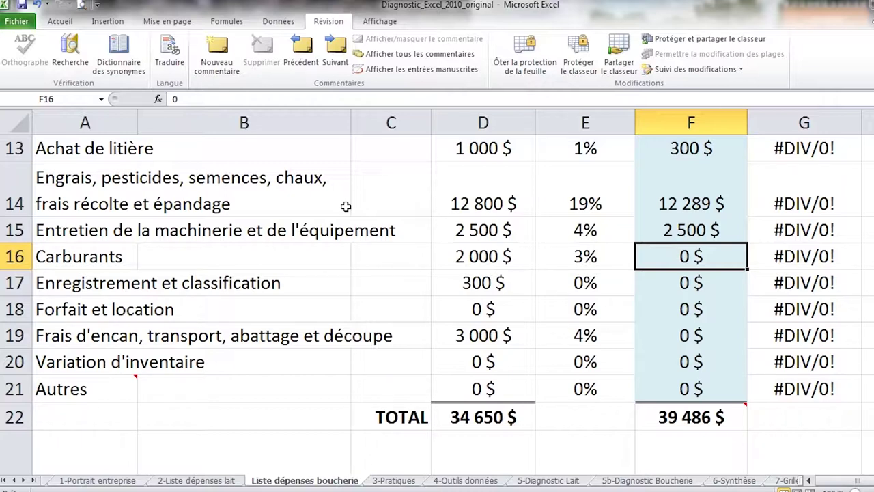
text(4000)
key(Return)
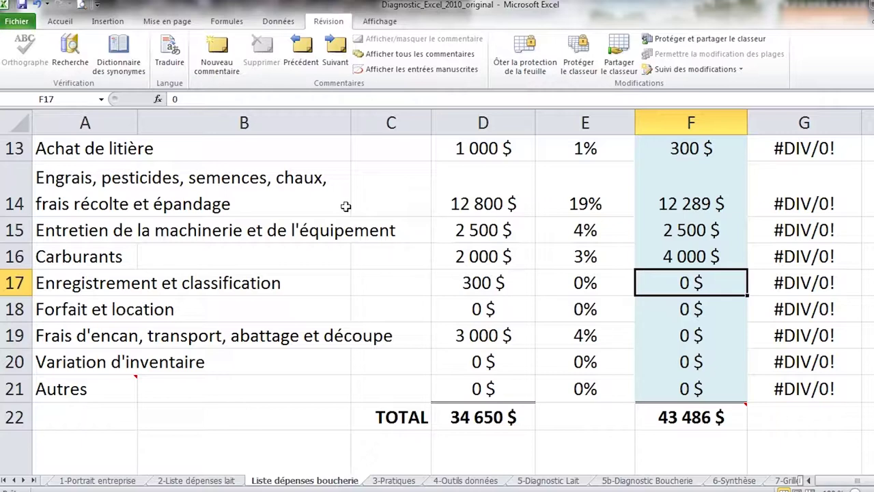
Enter 9058 for Frais d'encan, transport, abattage et découpe and 167 for Autres, skipping Enregistrement et classification, Forfait et location and Variation d'inventaire.
key(Down)
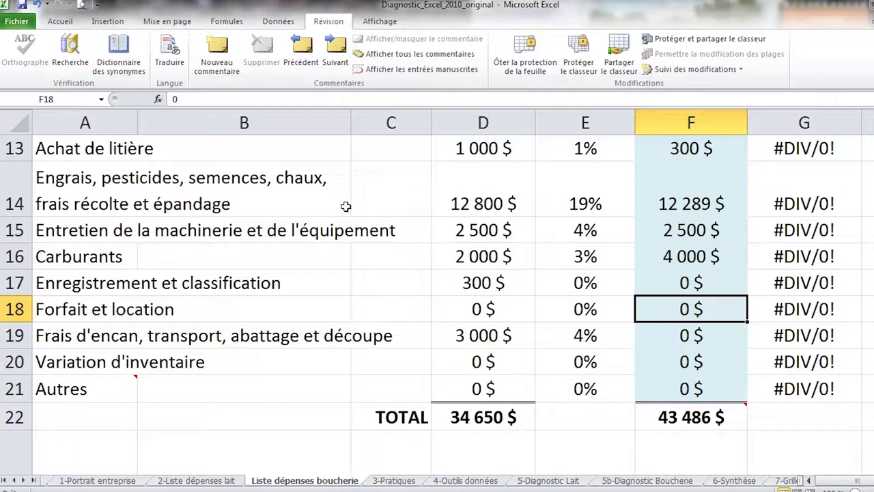
key(Down)
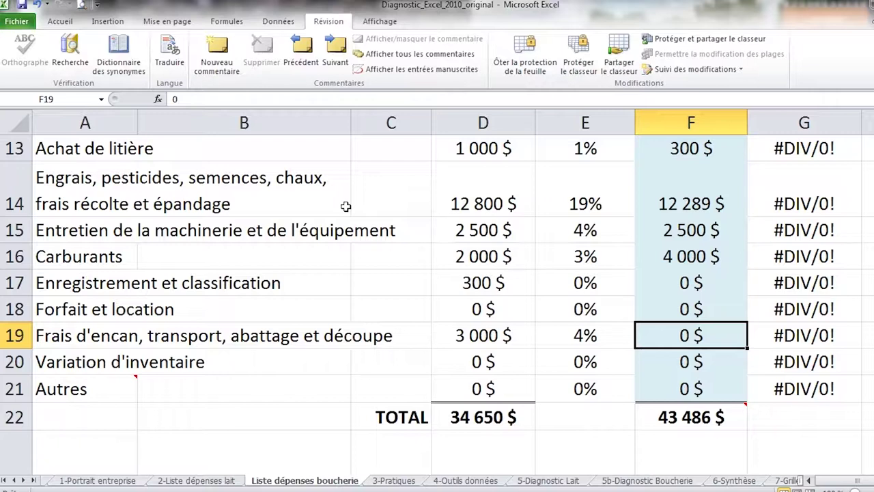
text(9058)
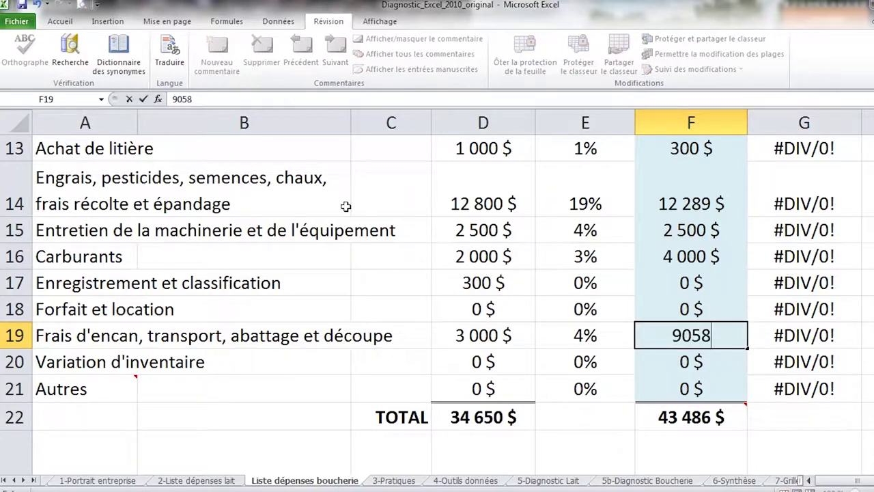
key(Return)
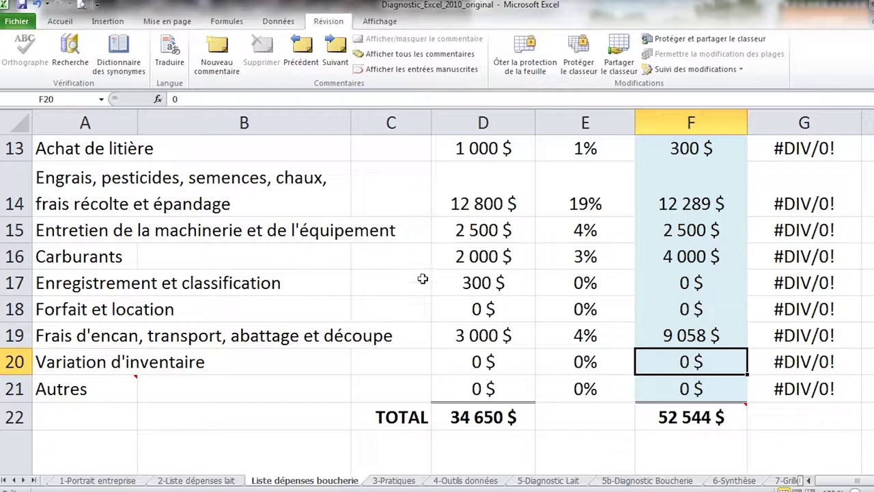
click(705, 390)
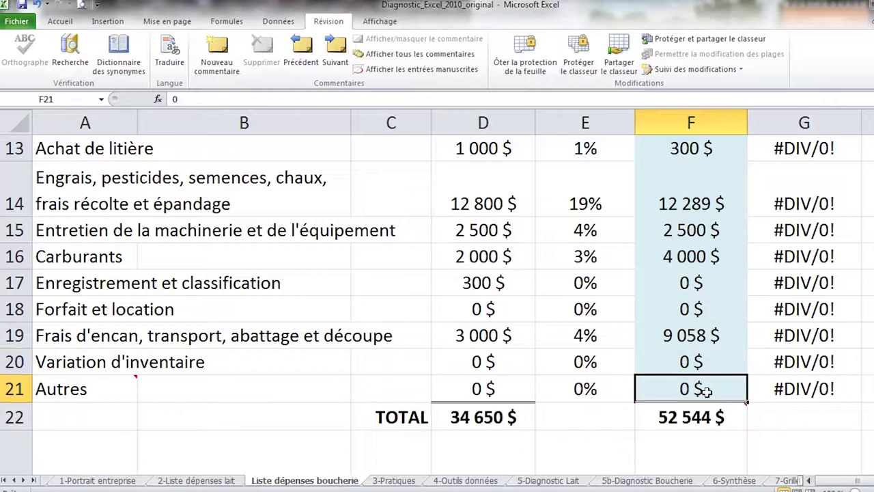
text(167)
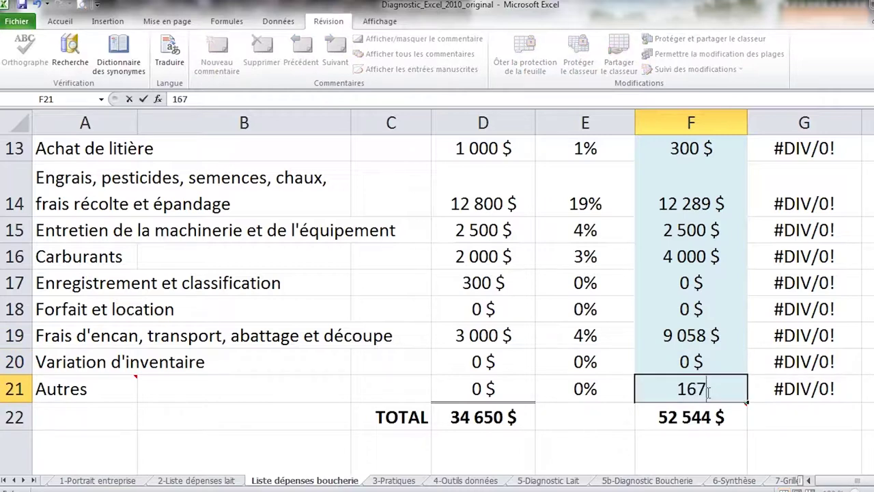
key(Return)
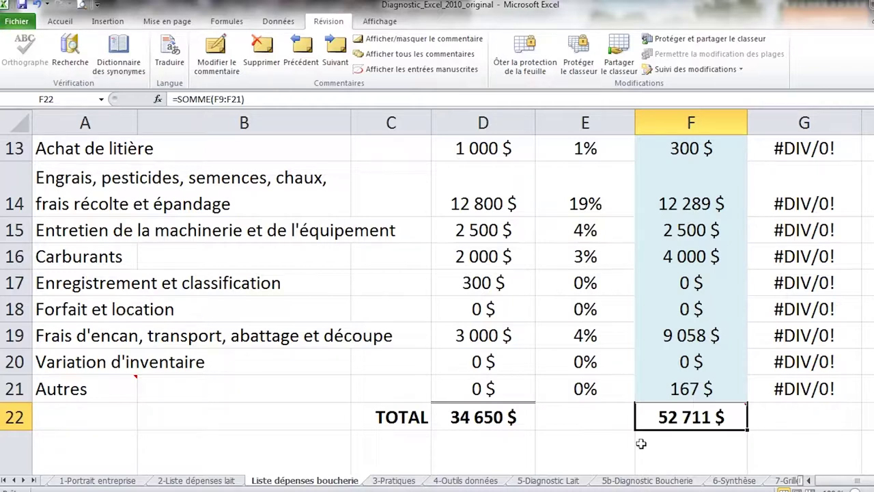
Insert a blank row directly above Variation d'inventaire in the Frais variables boucherie table.
click(7, 361)
right_click(8, 363)
key(Escape)
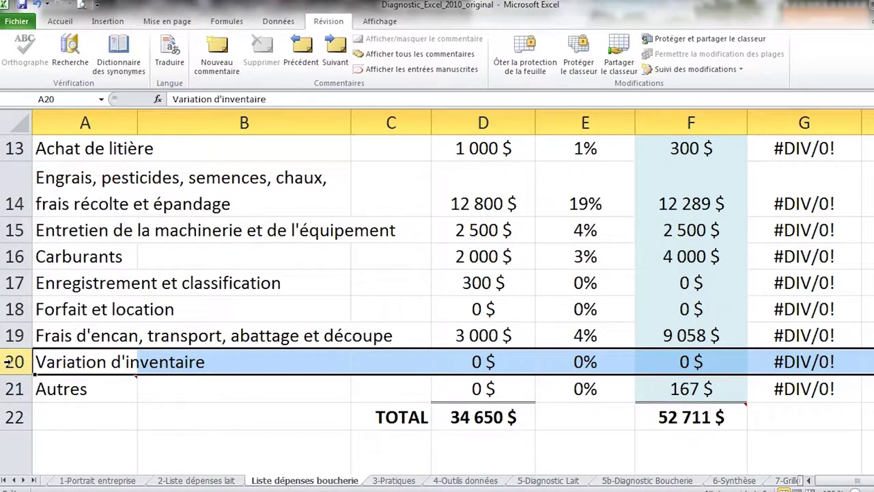
right_click(9, 363)
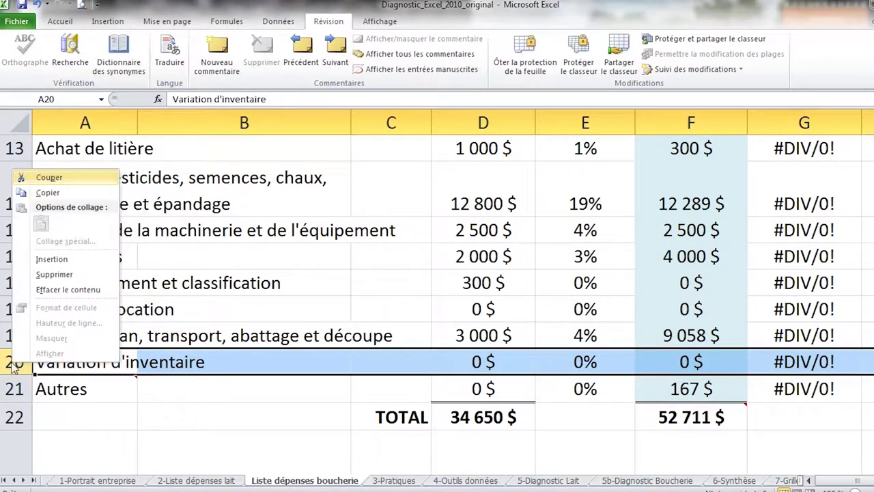
click(44, 259)
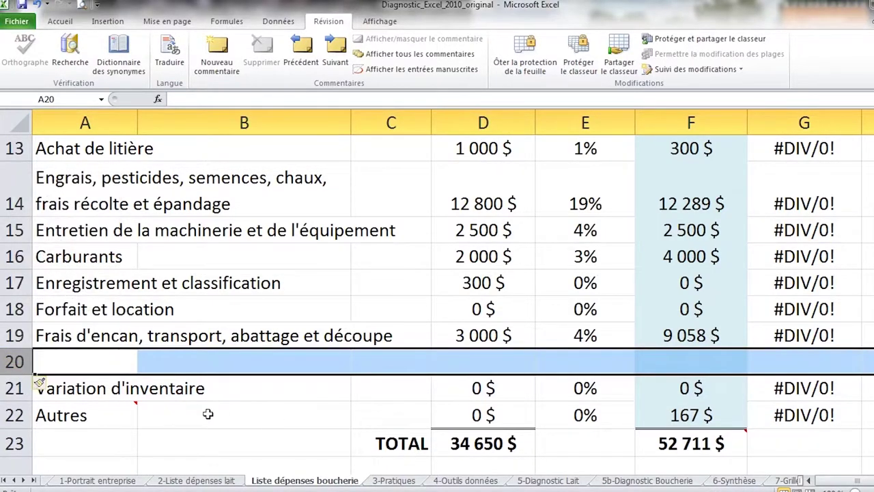
Check the $ TOTAL formula of Frais variables boucherie against the first and last expense cells, from Achat d'animaux to Autres.
click(9, 443)
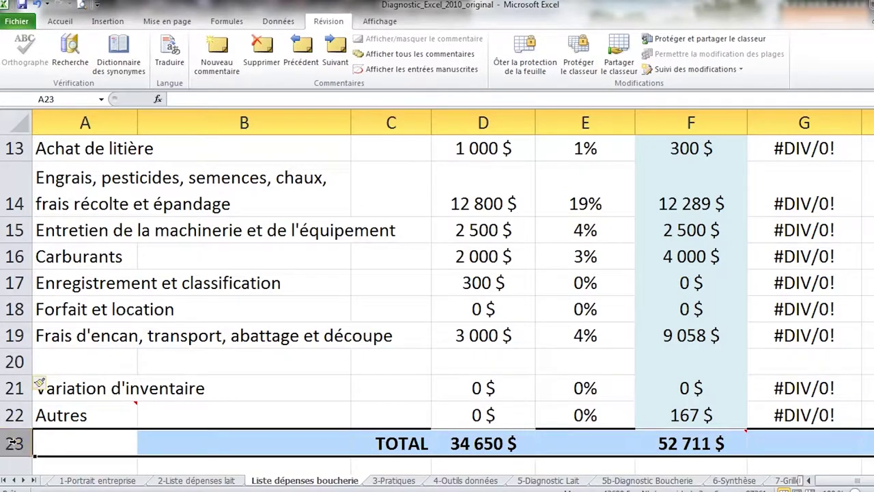
click(721, 448)
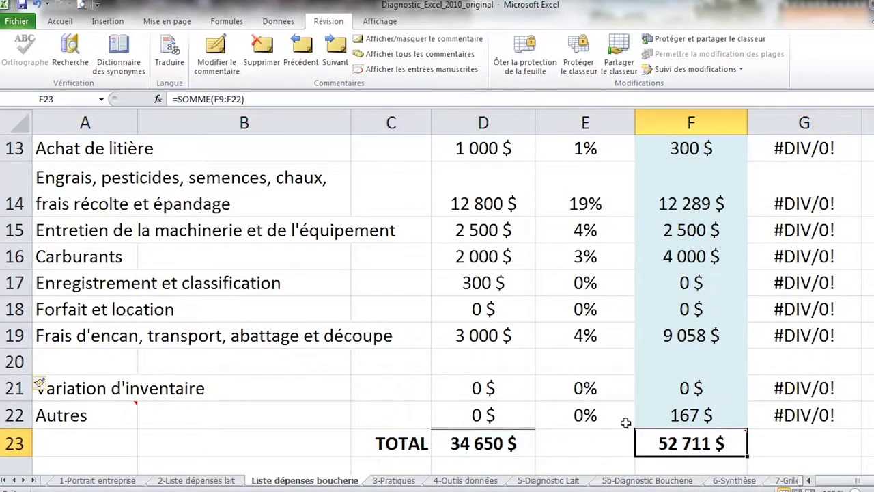
mouse_move(680, 447)
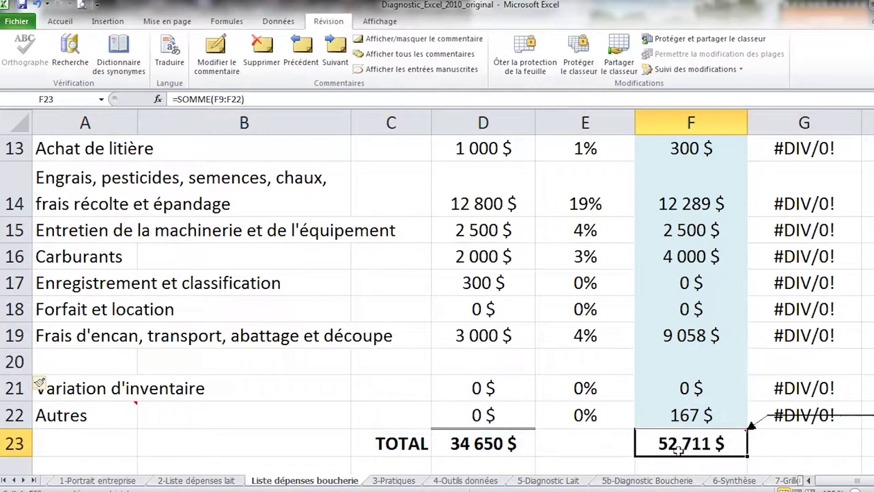
scroll(682, 282, up, 2)
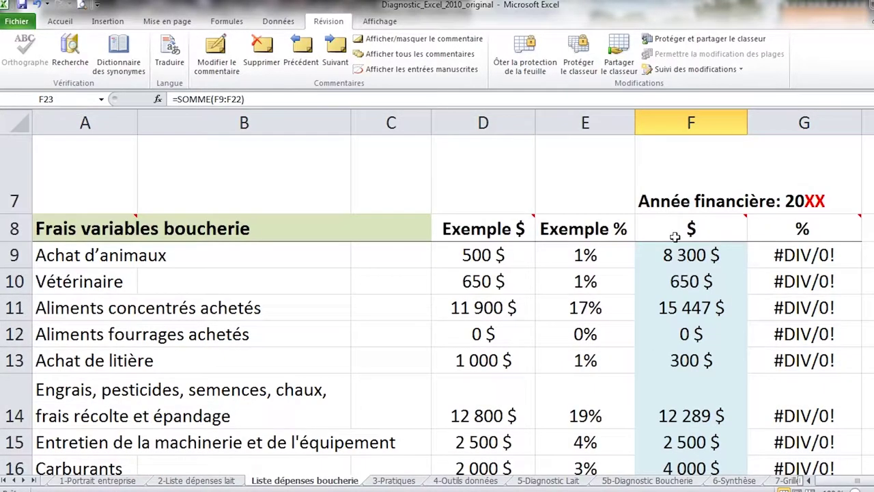
click(676, 258)
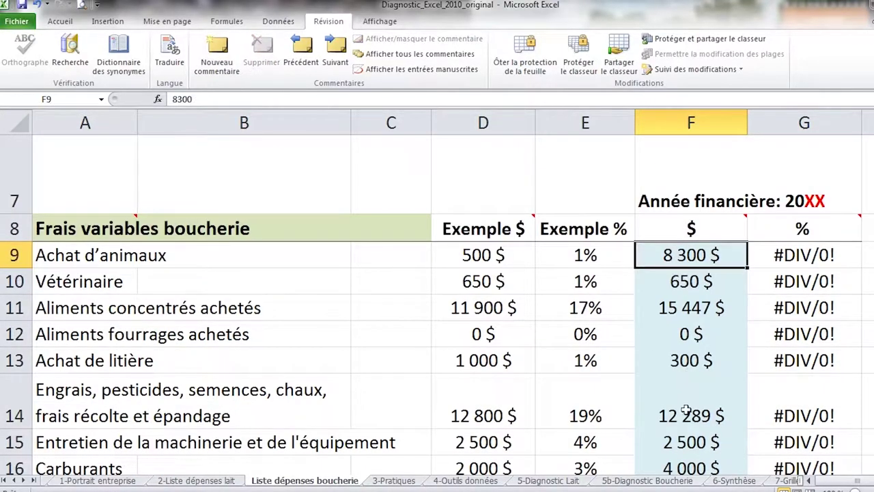
scroll(690, 444, down, 2)
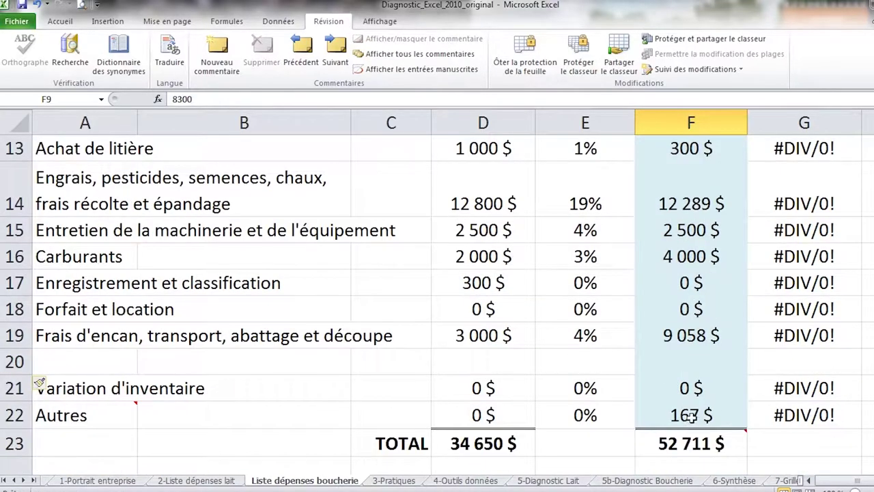
click(693, 414)
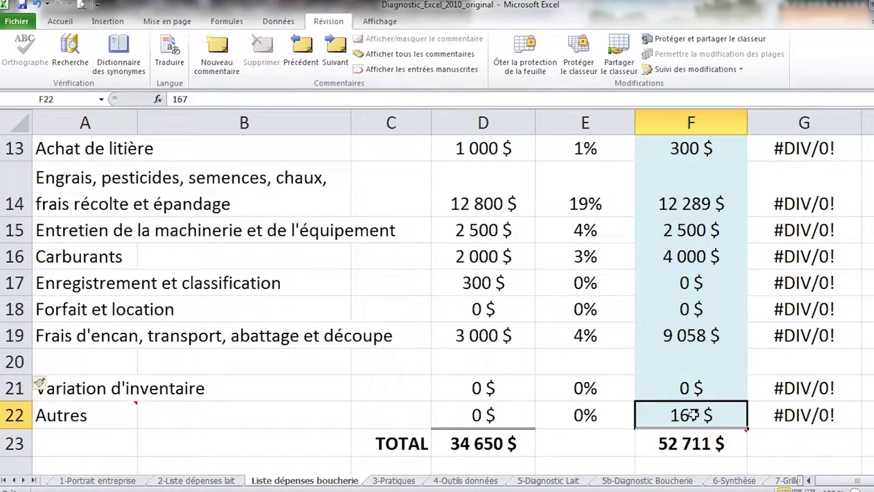
click(693, 441)
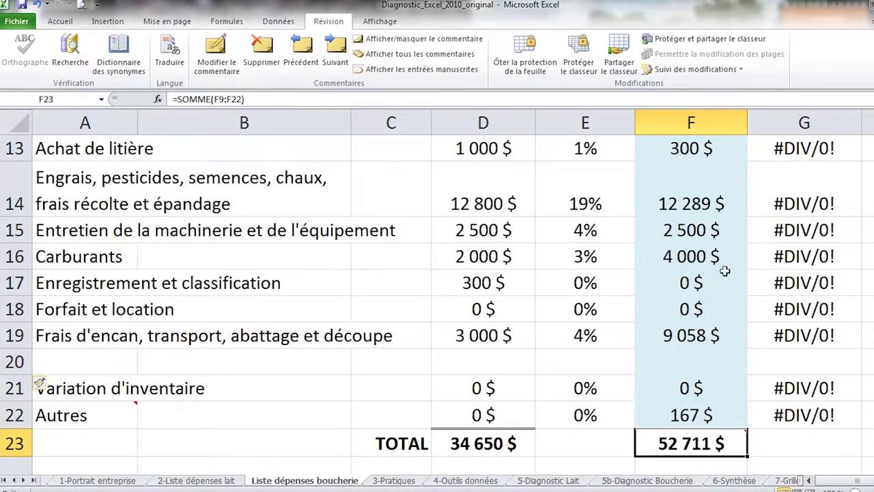
Insert a blank row between Autres and TOTAL, and check which rows the $ TOTAL formula includes.
right_click(5, 443)
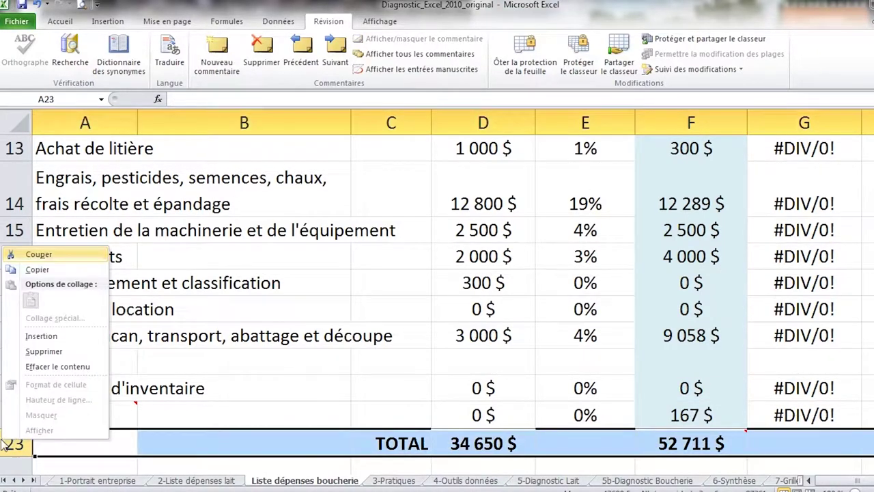
click(41, 335)
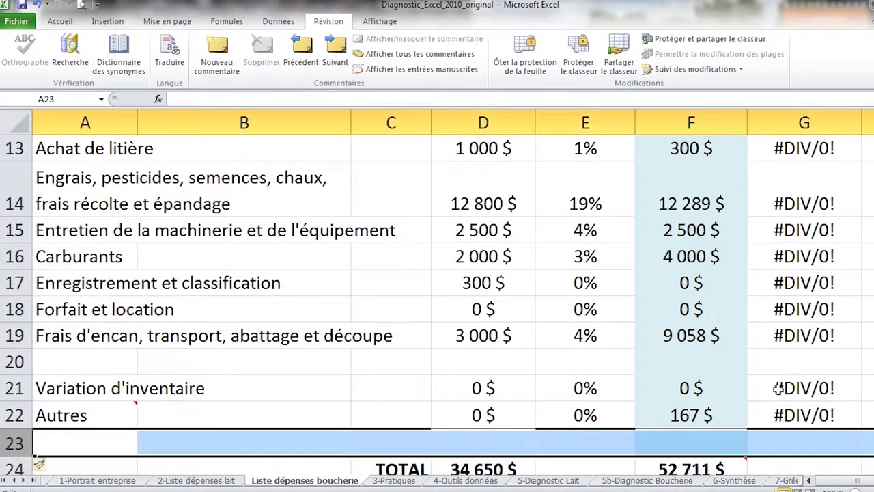
scroll(751, 376, down, 1)
click(729, 366)
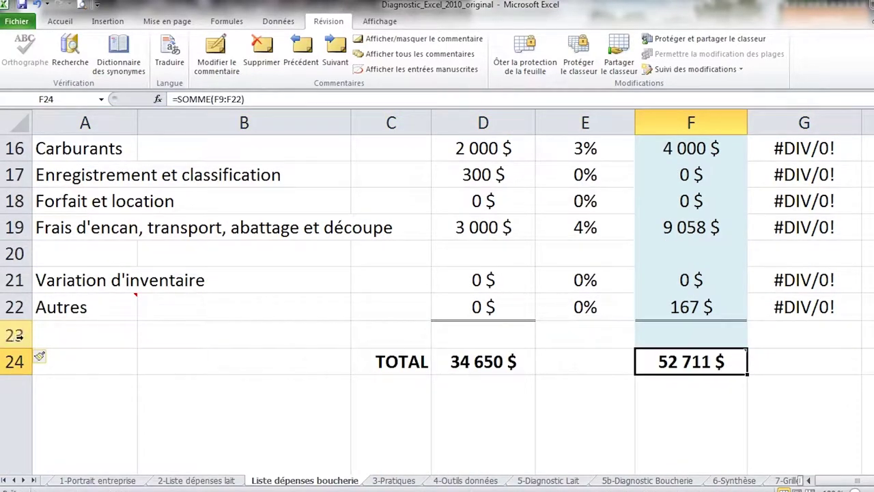
mouse_move(676, 365)
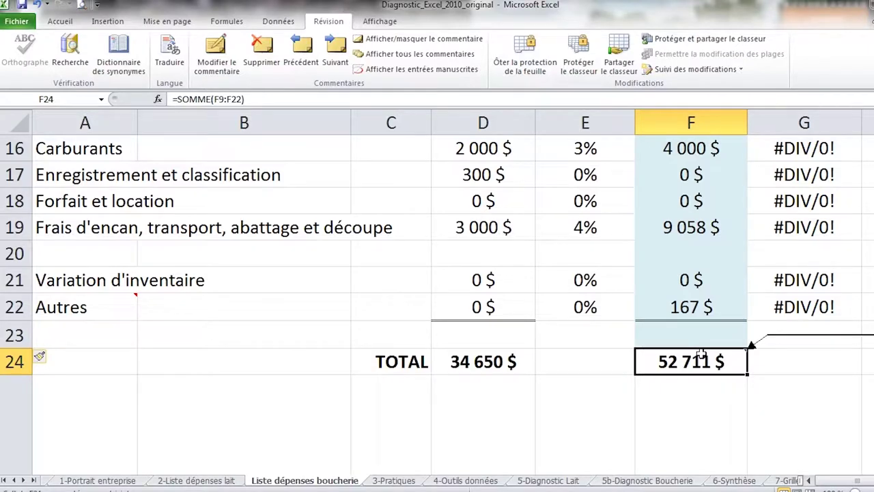
click(202, 99)
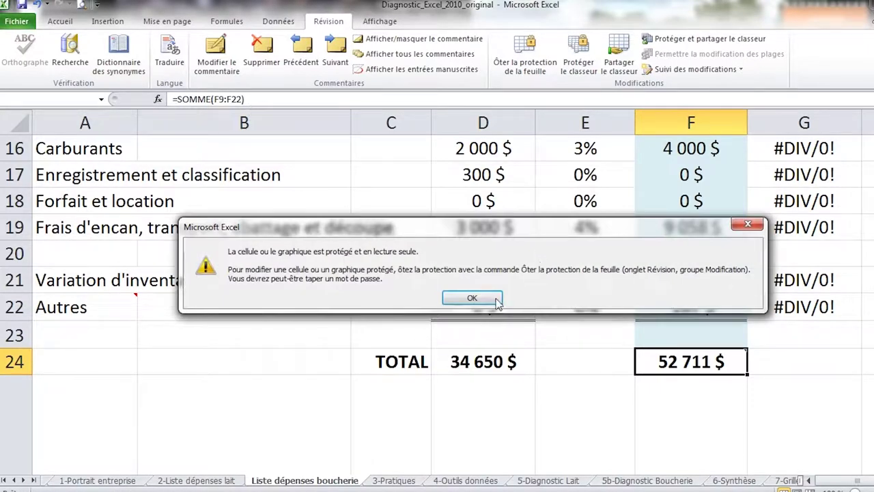
click(496, 303)
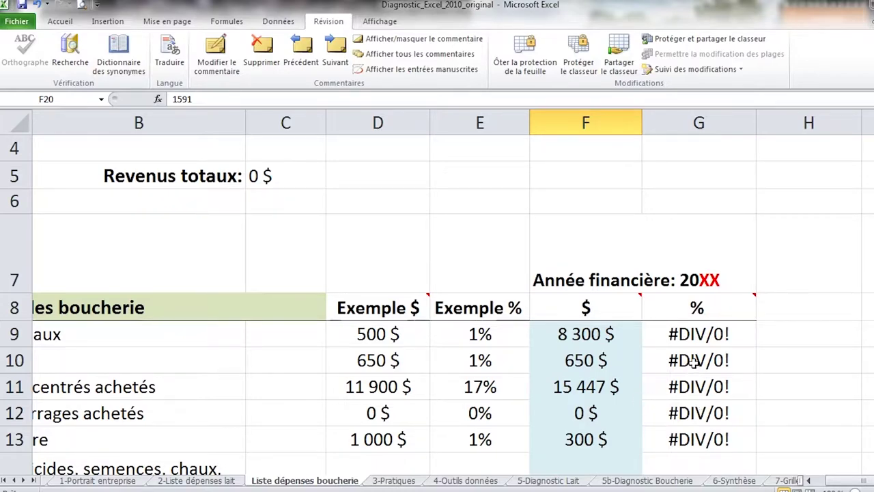
In the $ column of Frais fixes boucherie, skip Entretien bâtiments et fonds de terre and enter 800 for Électricité and 336 for Assurances.
scroll(686, 420, down, 1)
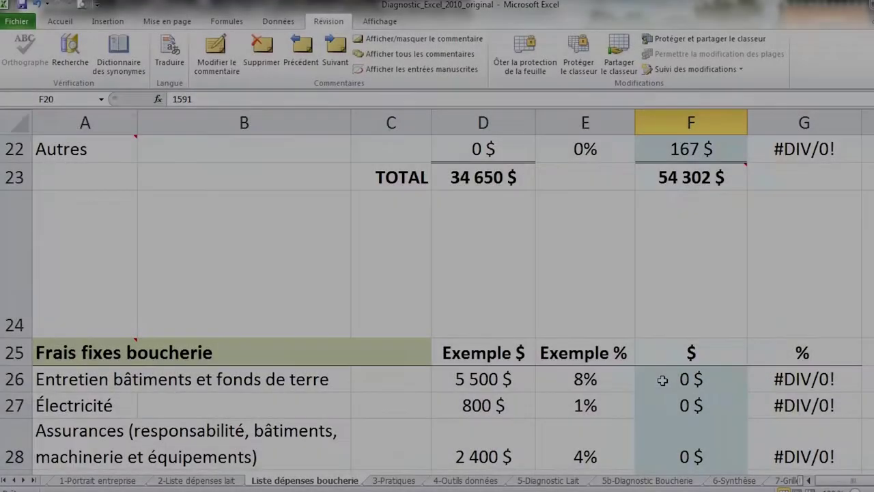
scroll(659, 380, down, 1)
click(688, 178)
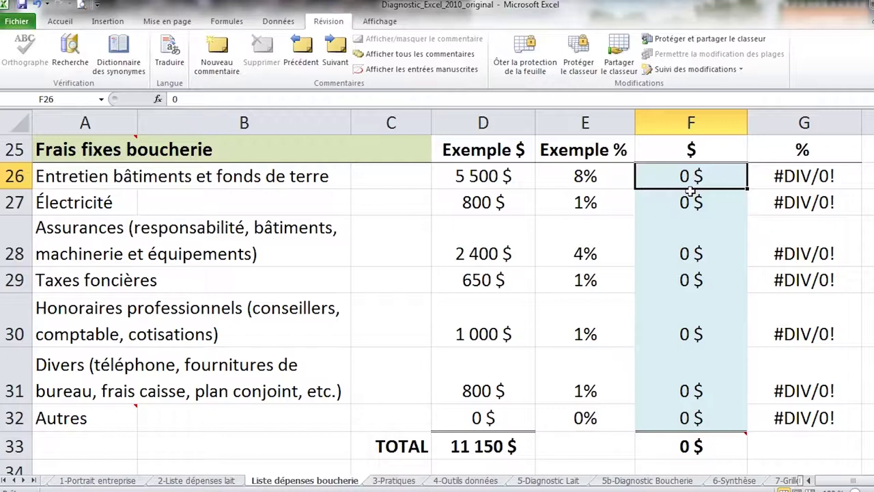
key(Return)
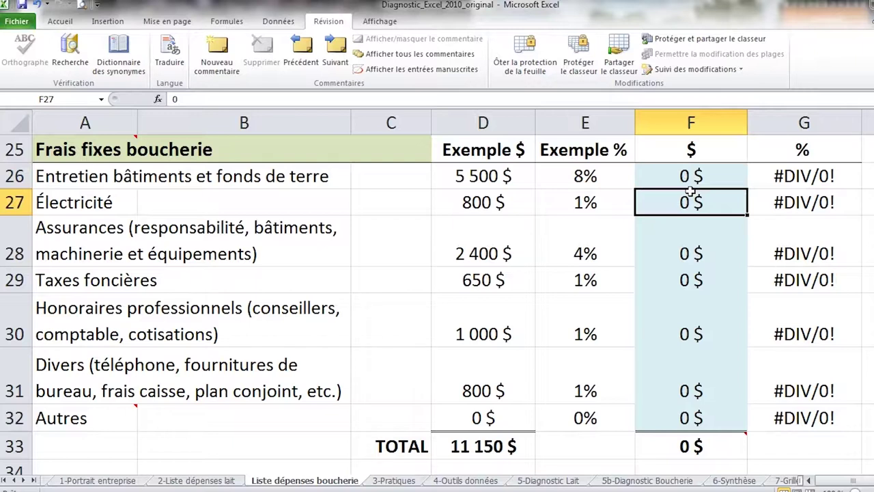
text(800)
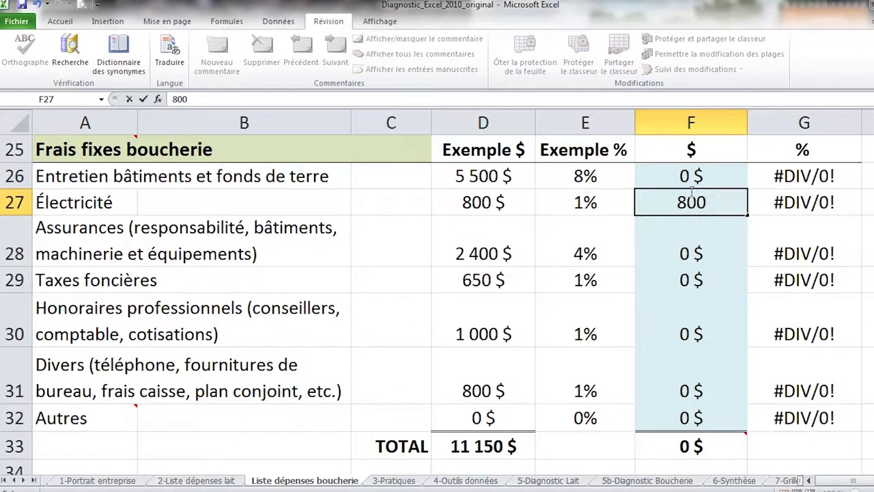
key(Return)
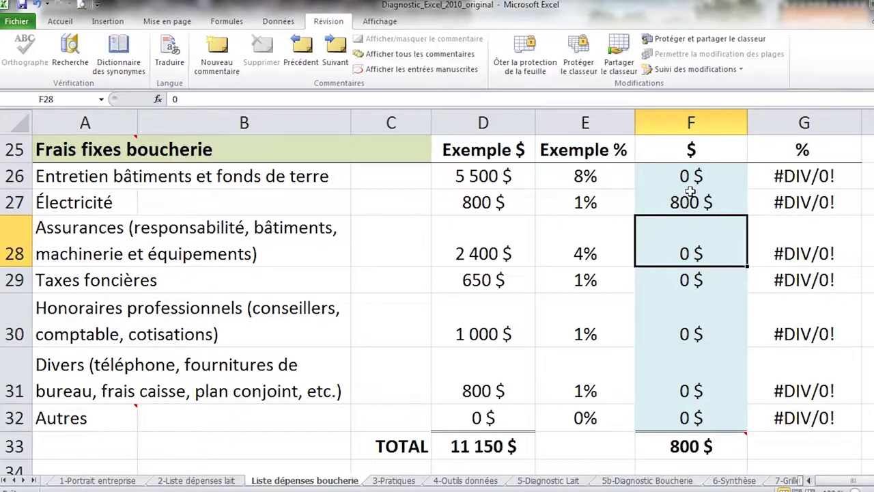
text(336)
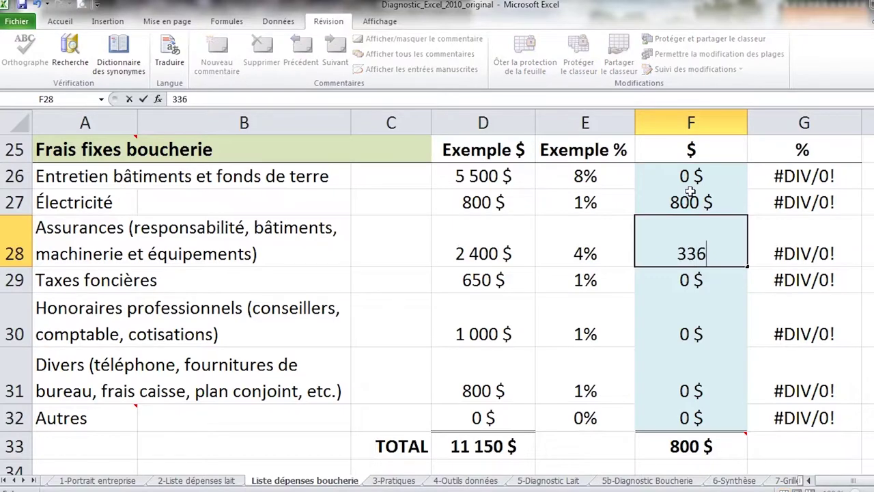
key(Return)
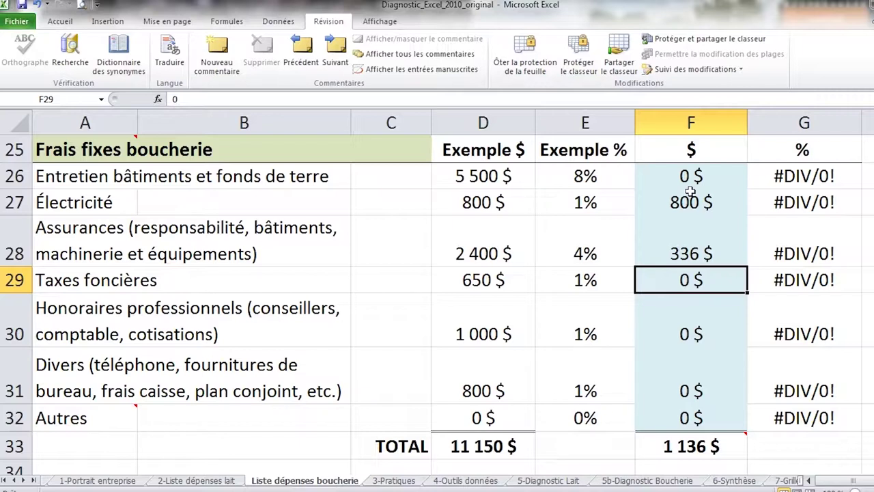
Enter 414 for Taxes foncières, 1000 for Honoraires professionnels and 250 for Divers in the Frais fixes boucherie table.
text(414)
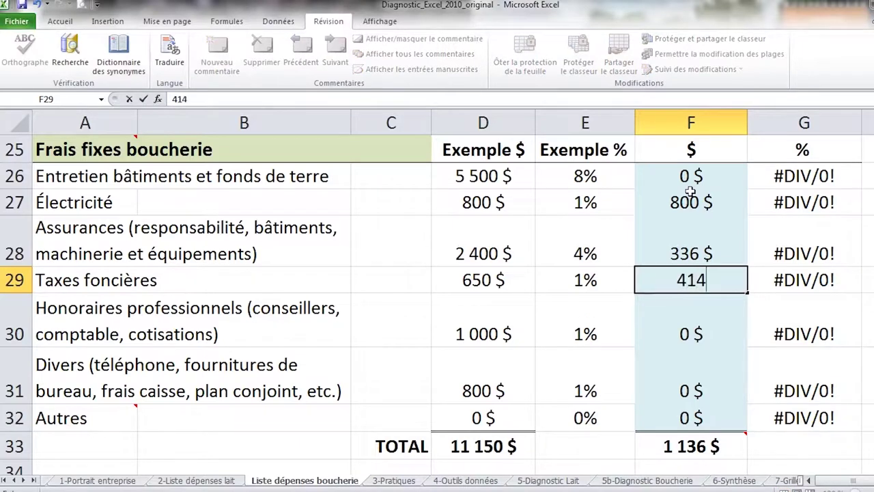
text($)
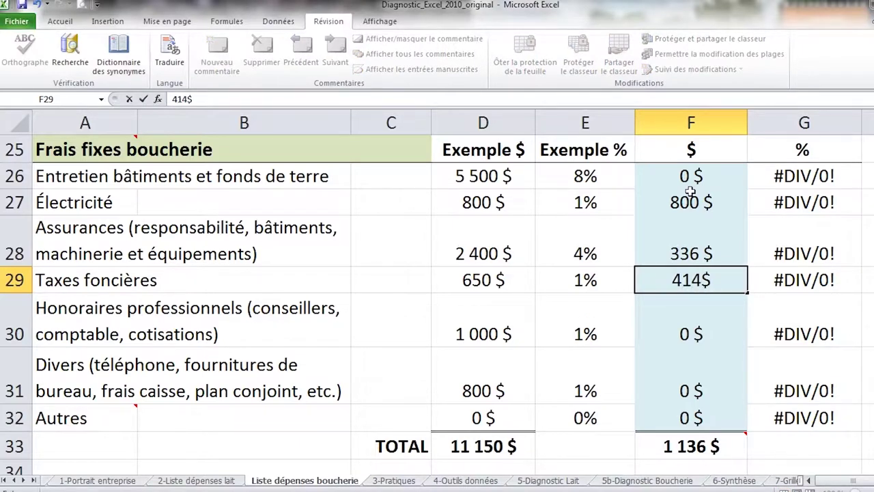
key(Return)
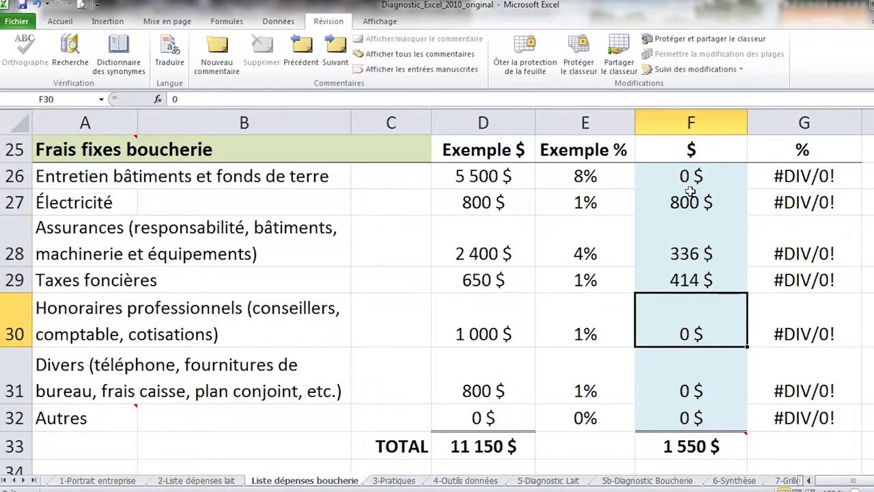
text(1000)
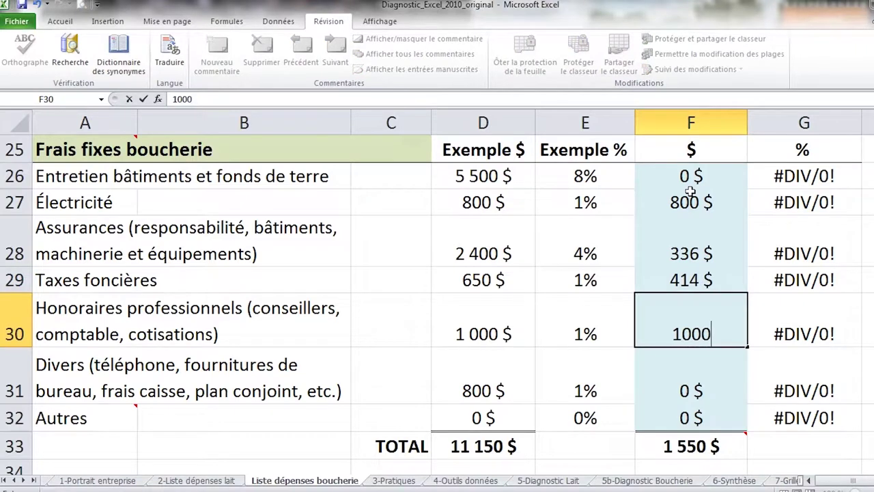
key(Return)
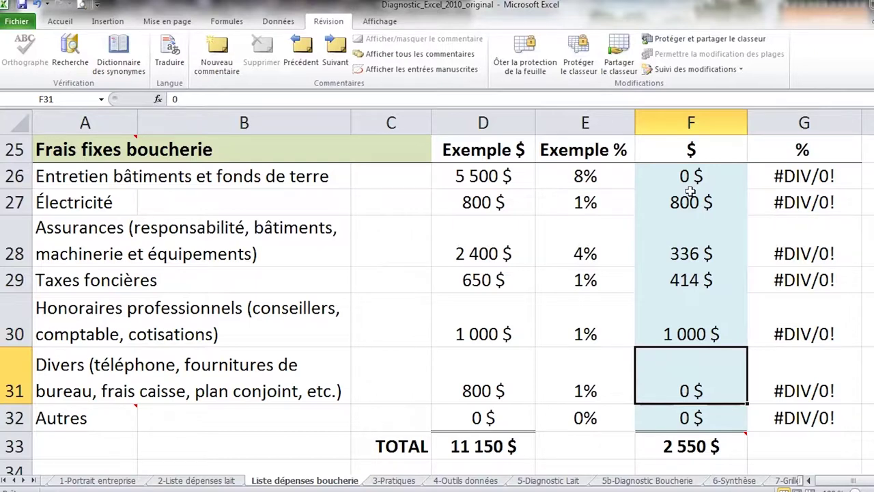
text(250)
key(Return)
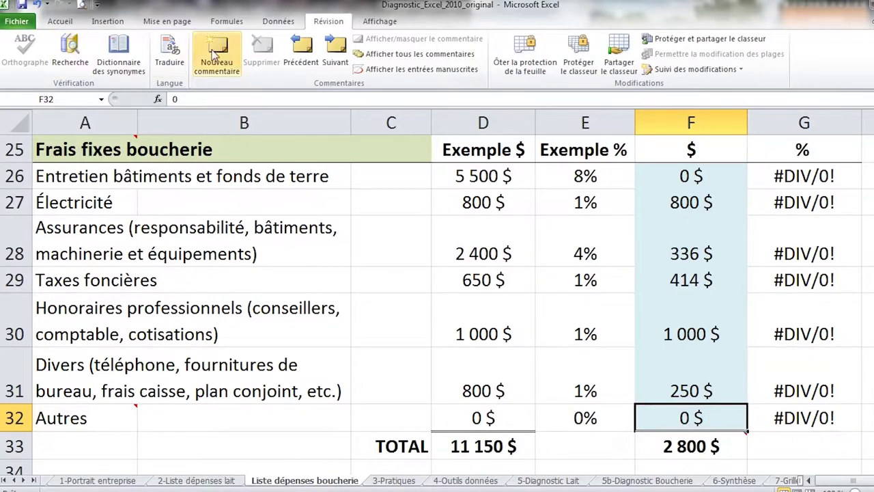
Examine the Mon cas sheet of Diagnostic_Excel_2010_exemple pour formation, from the Engrais, pesticides, épandage, récolte costs back up to the herd numbers.
click(217, 54)
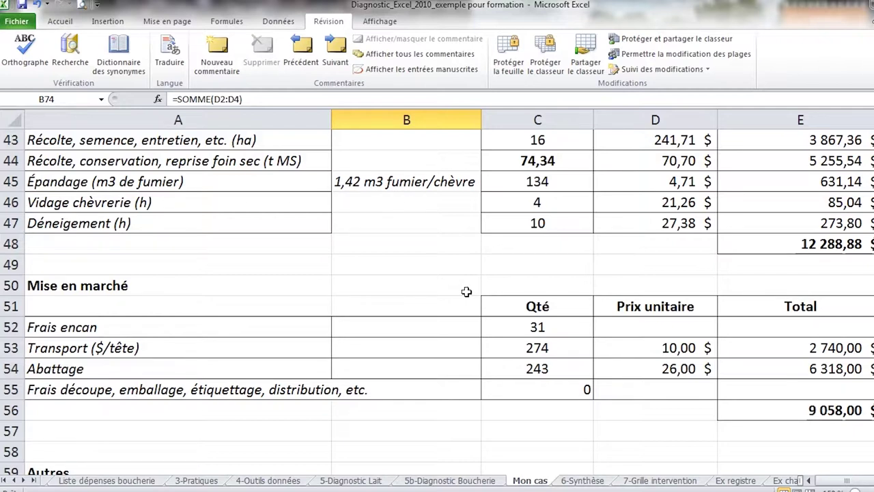
scroll(466, 292, up, 3)
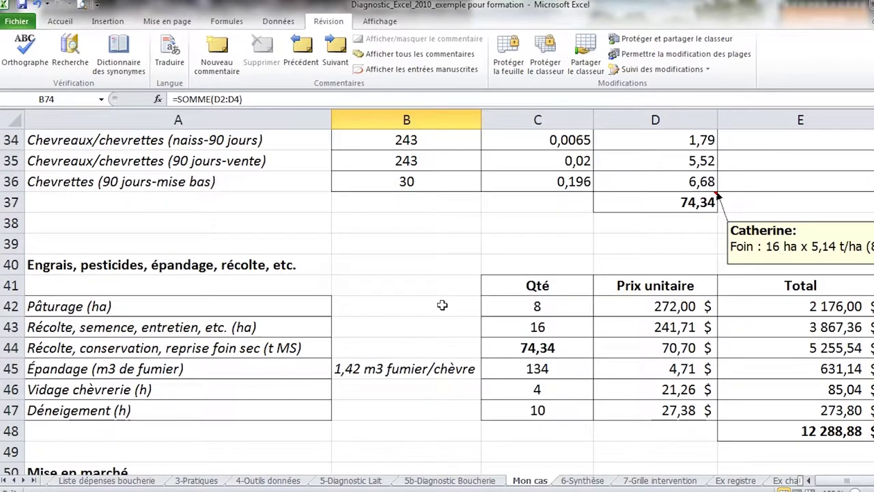
click(368, 371)
click(824, 367)
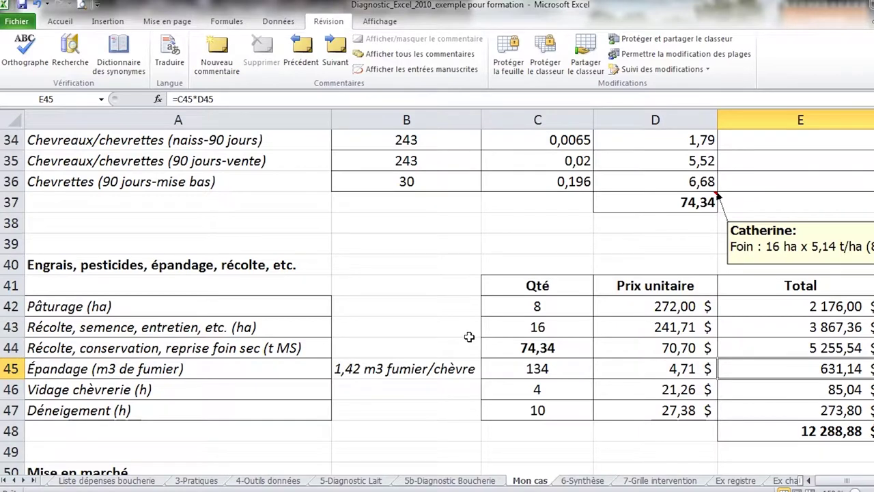
scroll(519, 257, up, 2)
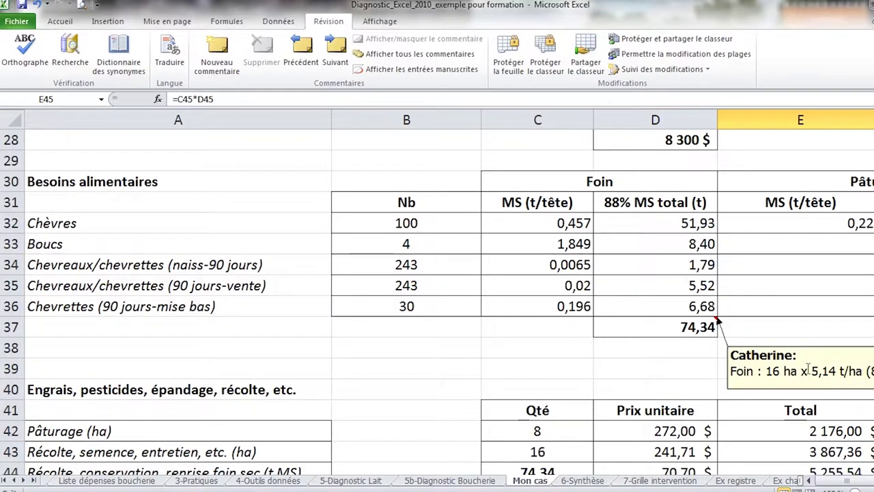
scroll(572, 447, down, 1)
click(648, 372)
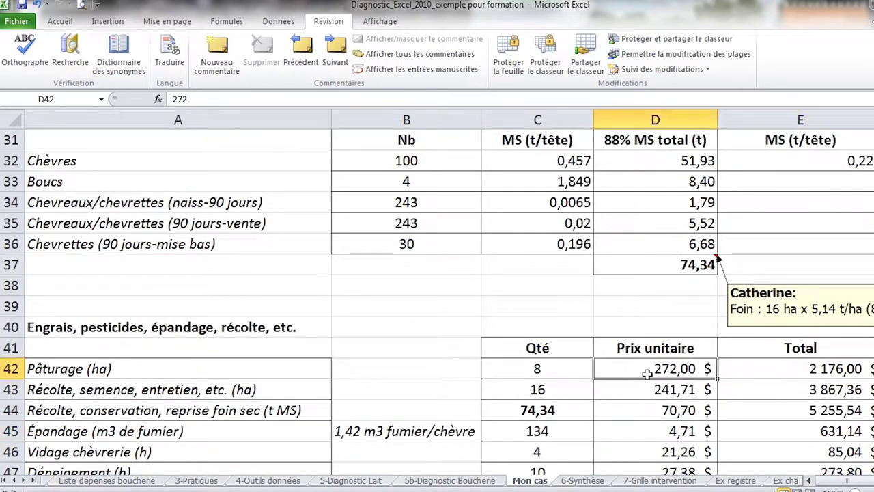
click(656, 393)
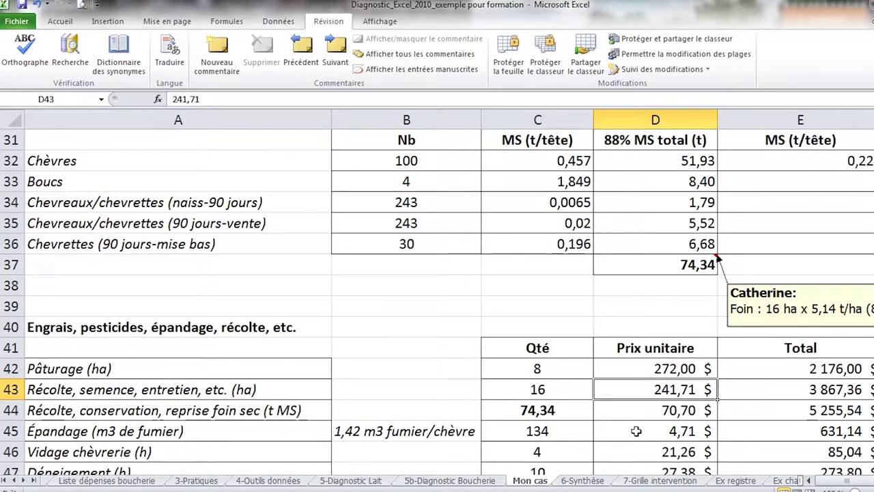
scroll(635, 431, up, 3)
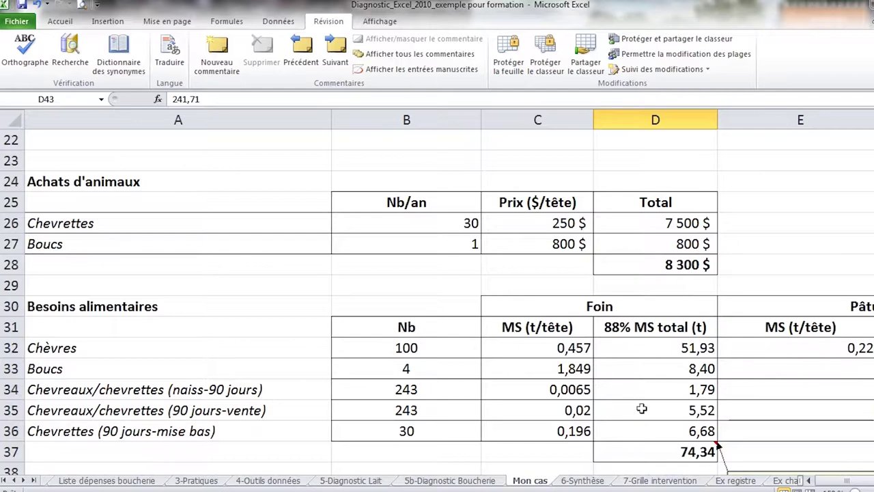
scroll(300, 253, up, 1)
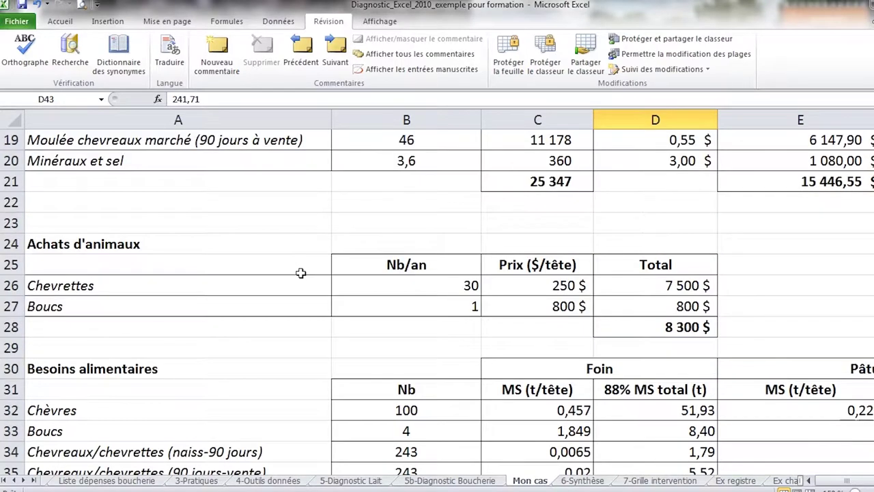
scroll(301, 273, up, 2)
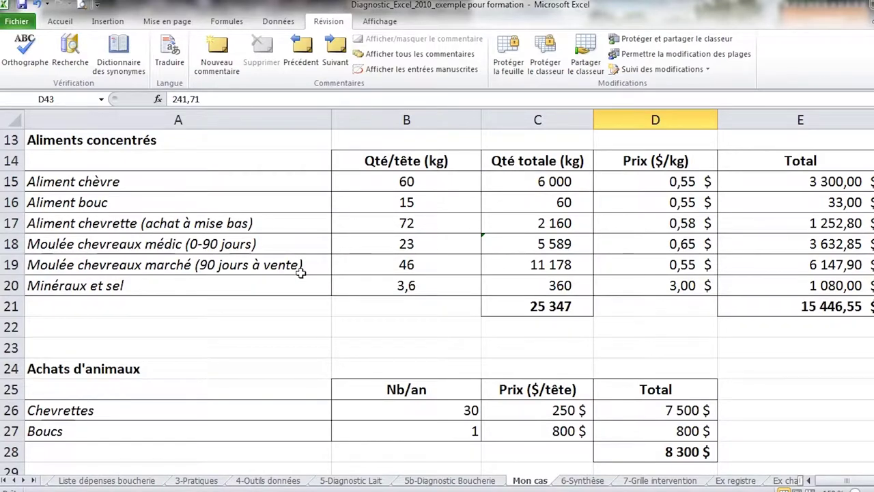
scroll(307, 275, up, 4)
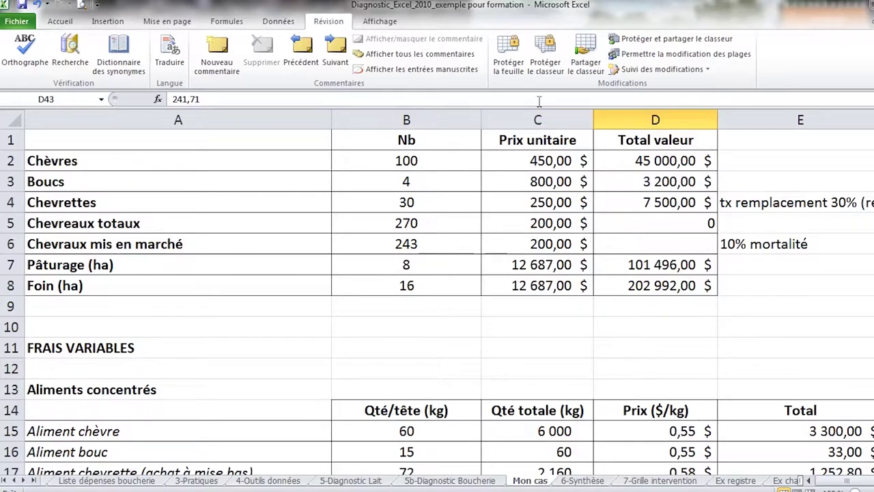
On 5b-Diagnostic Boucherie in Diagnostic_Excel_2010_original, enter 270 for Chevreaux nés totaux, 243 for Nb total chevreaux vendus and 130 for Nb de chevrottages.
mouse_move(187, 490)
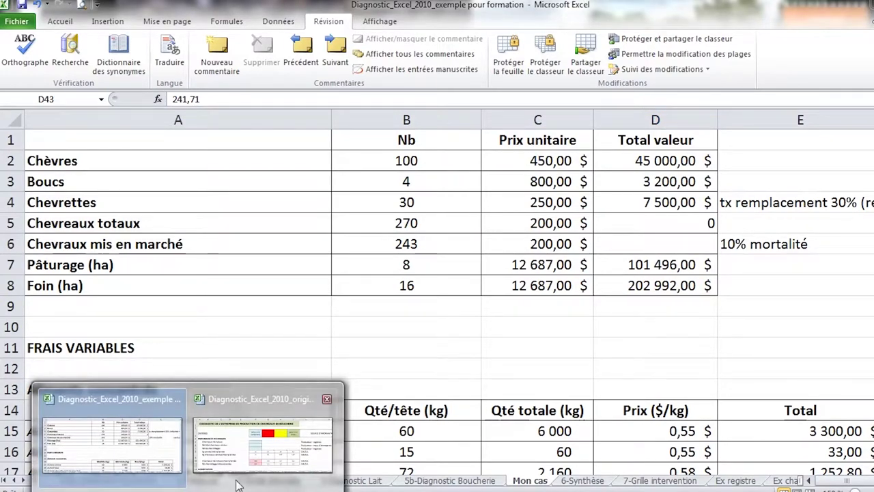
click(316, 418)
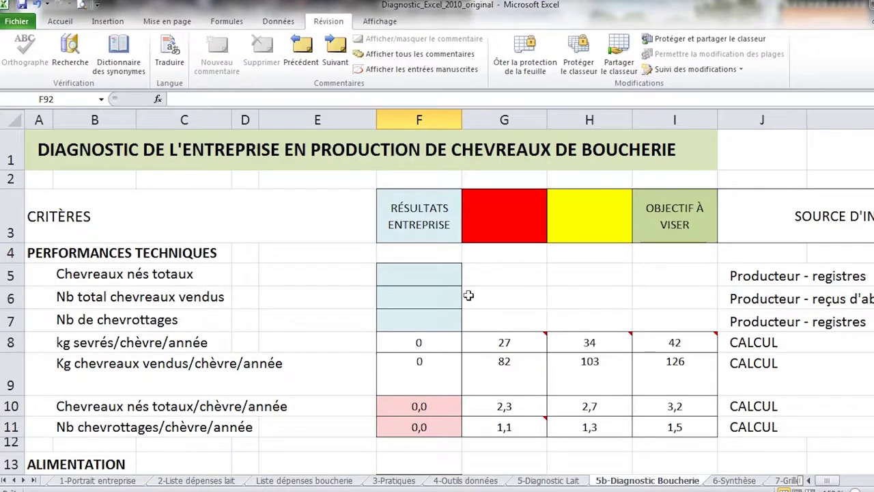
click(430, 279)
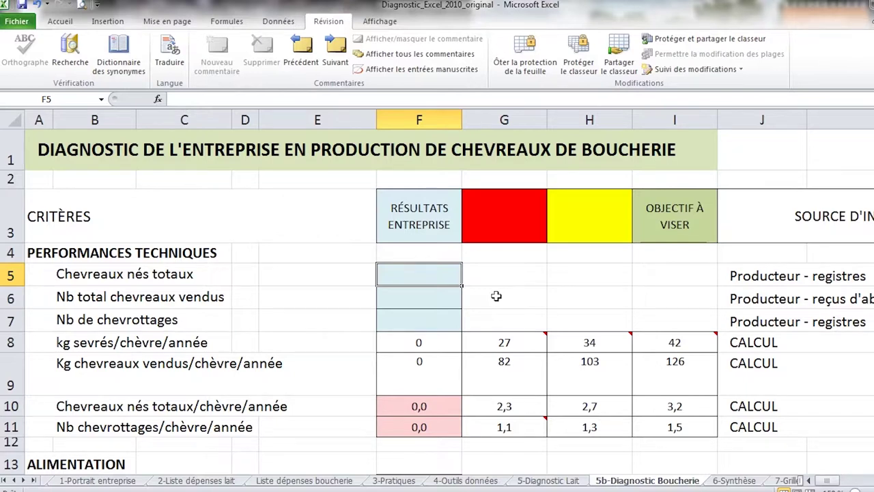
text(270)
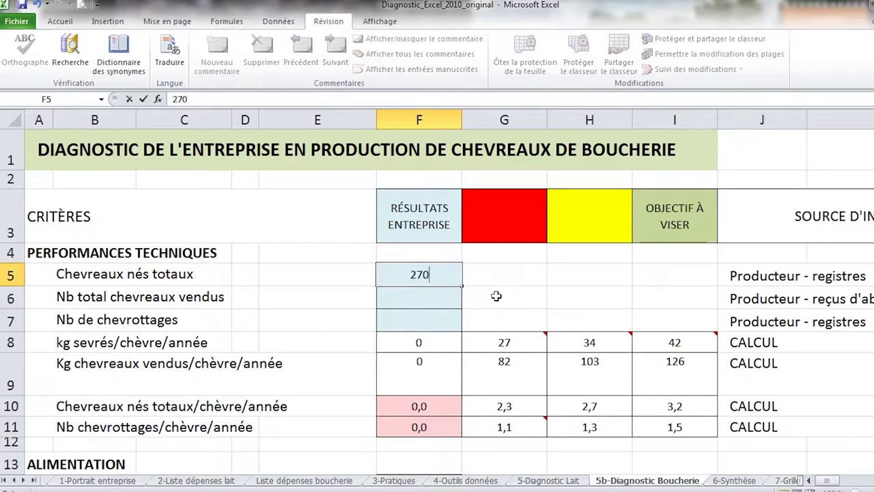
key(Return)
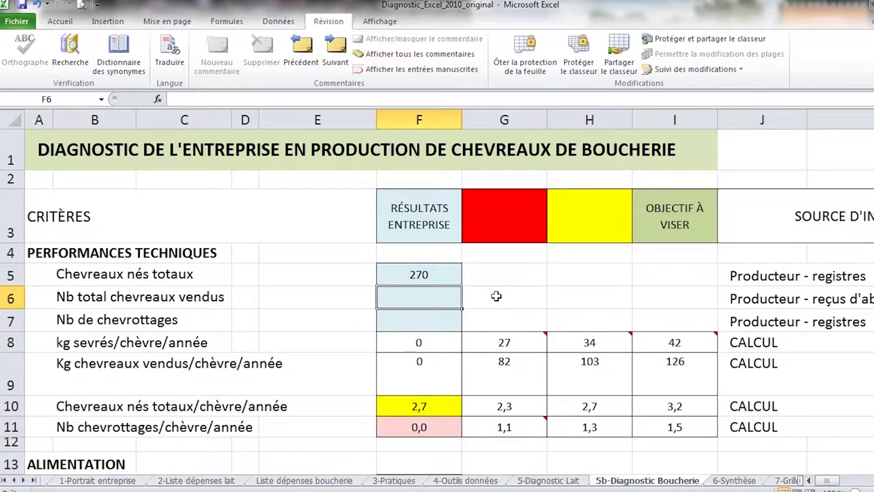
text(243)
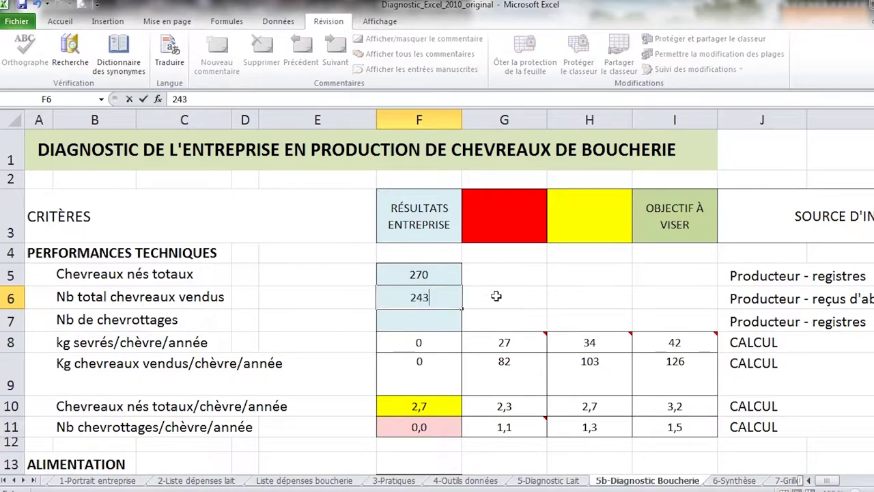
key(Return)
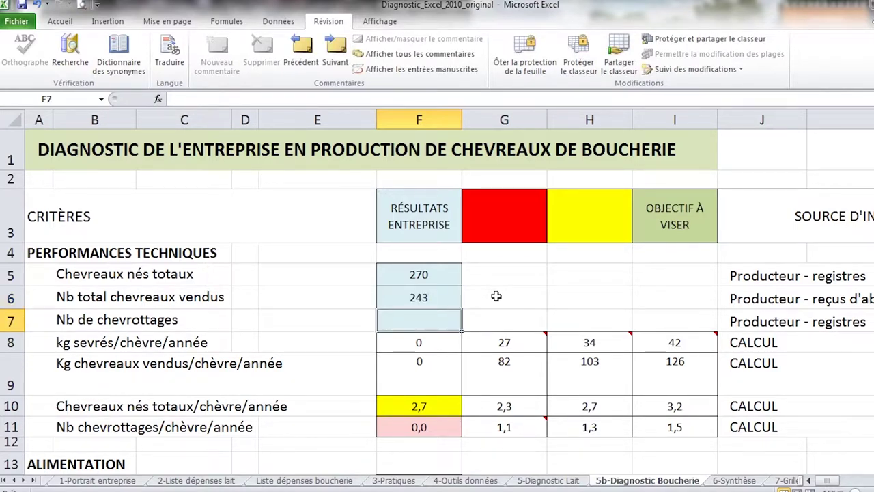
text(130)
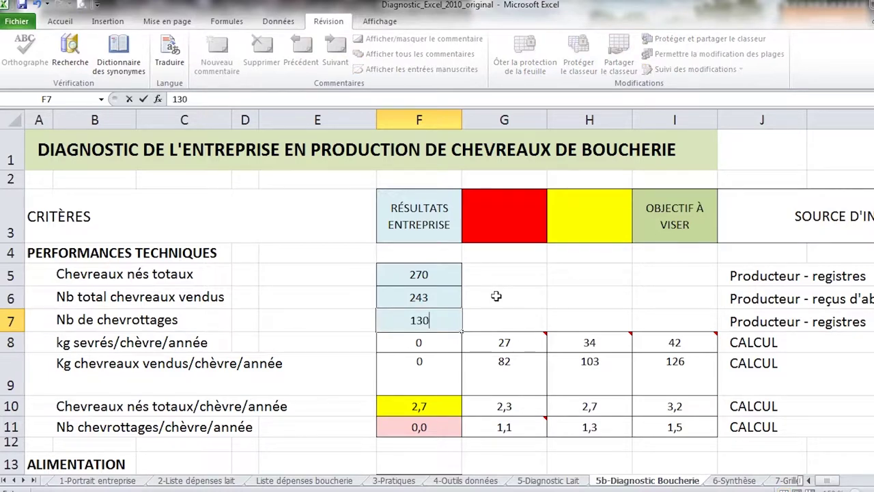
key(Return)
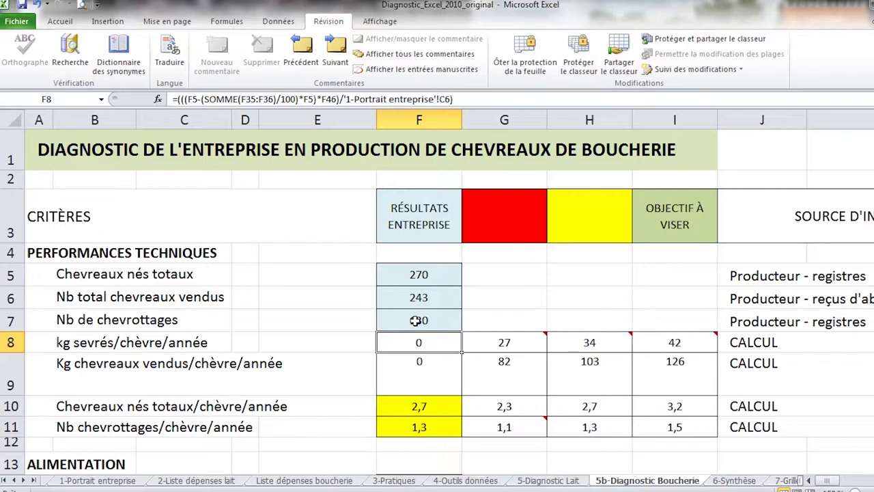
Check the formula for Chevreaux nés totaux/chèvre/année and compare the calculated technical performance results with the targets.
click(427, 406)
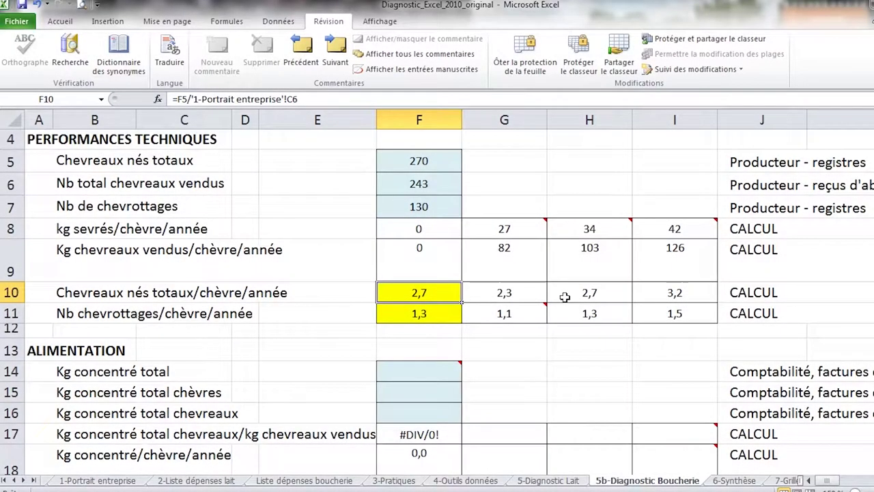
click(63, 309)
click(85, 287)
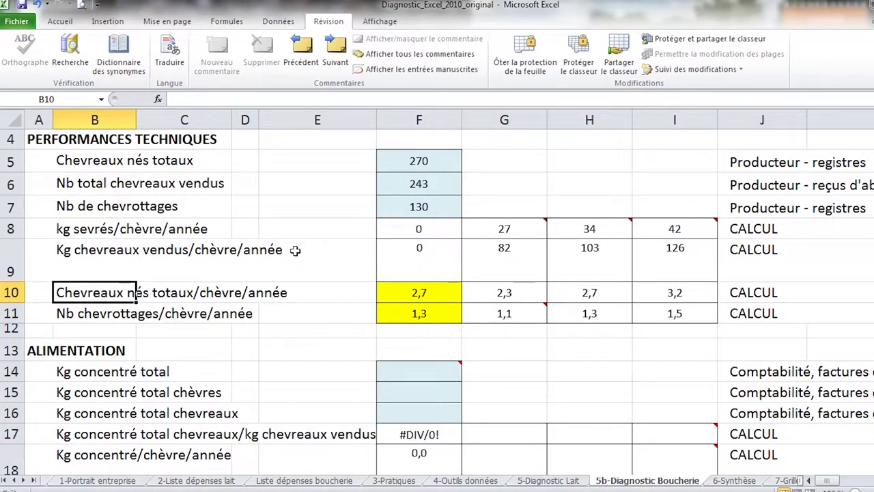
scroll(292, 251, up, 1)
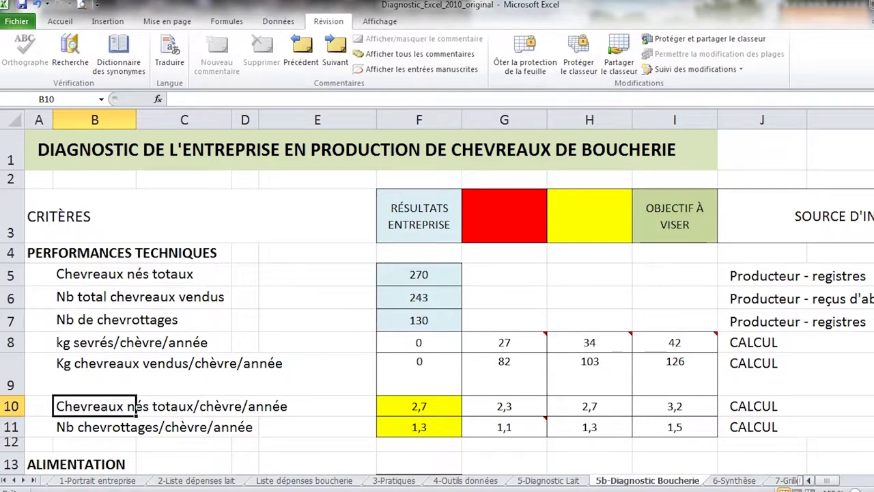
Read the information sources and terminology notes for the PERFORMANCES TECHNIQUES criteria.
scroll(448, 298, right, 4)
scroll(449, 297, right, 4)
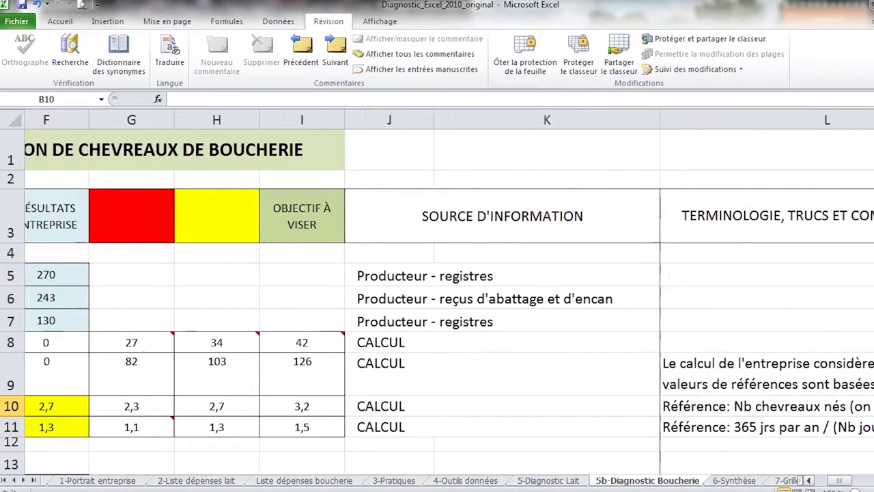
scroll(317, 262, right, 3)
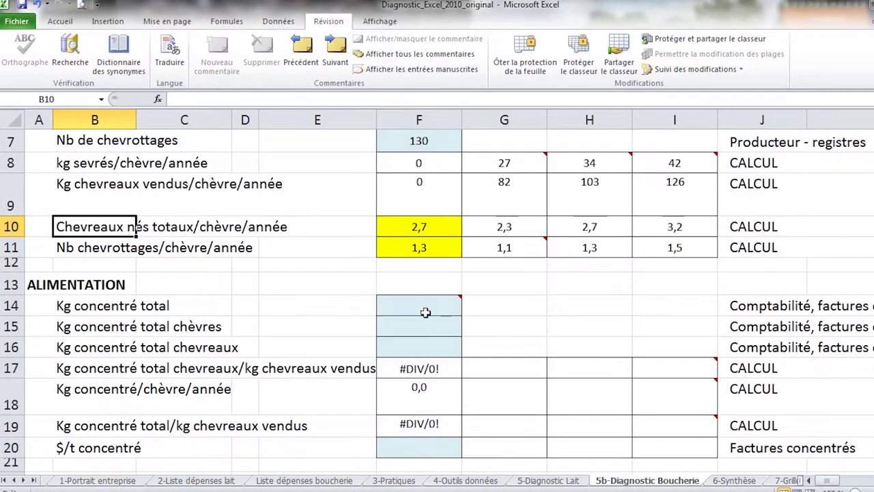
In the ALIMENTATION section, enter 25347 for Kg concentré total, 8580 for Kg concentré total chèvres and 16767 for Kg concentré total chevreaux.
click(424, 312)
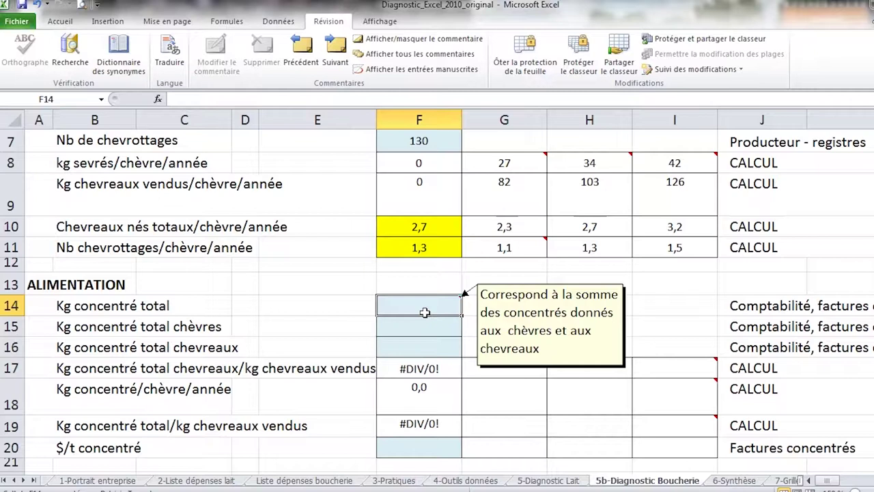
text(25347)
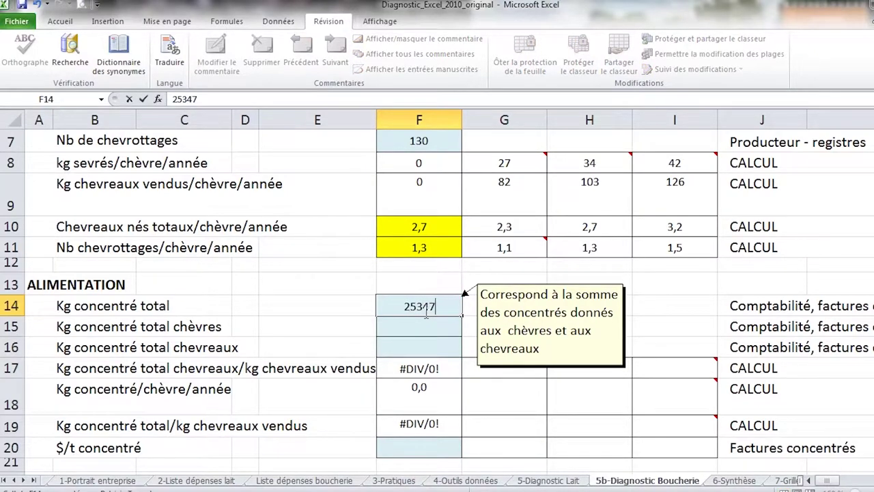
key(Return)
mouse_move(425, 311)
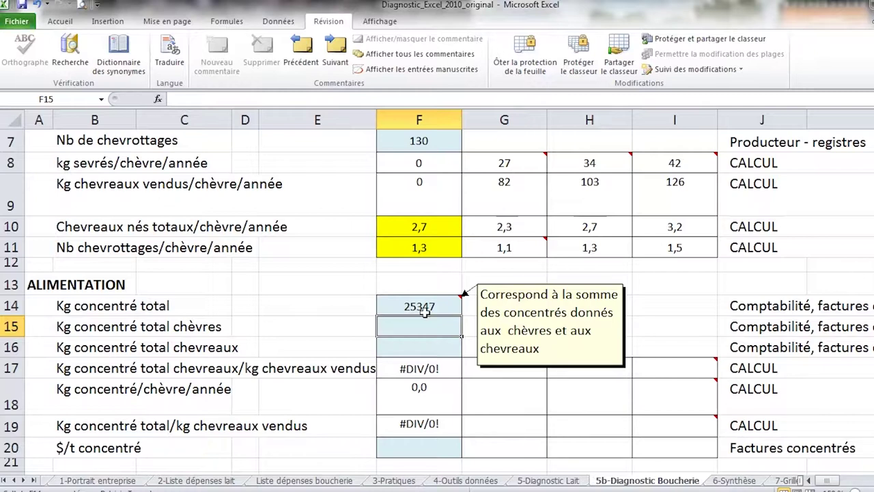
text(85)
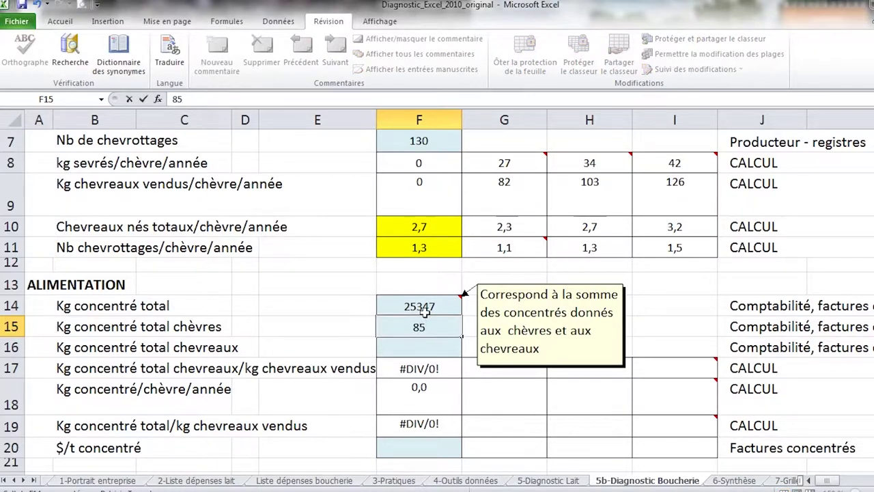
text(80)
key(Return)
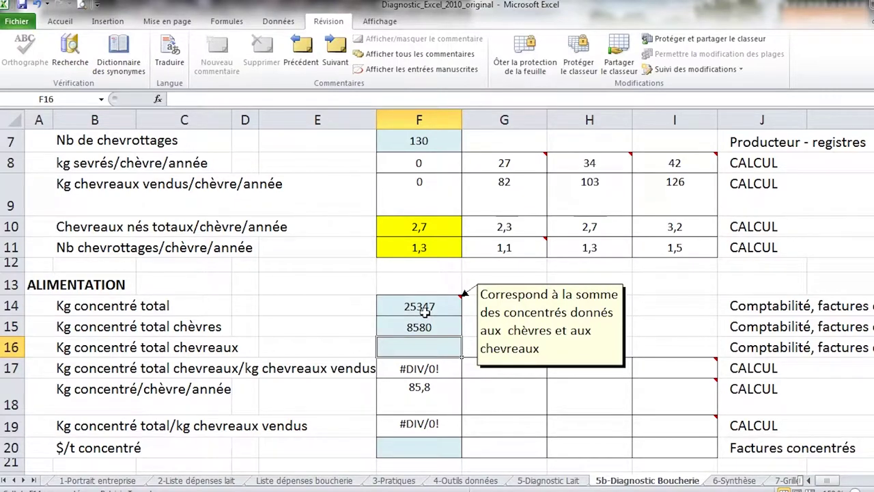
text(16767)
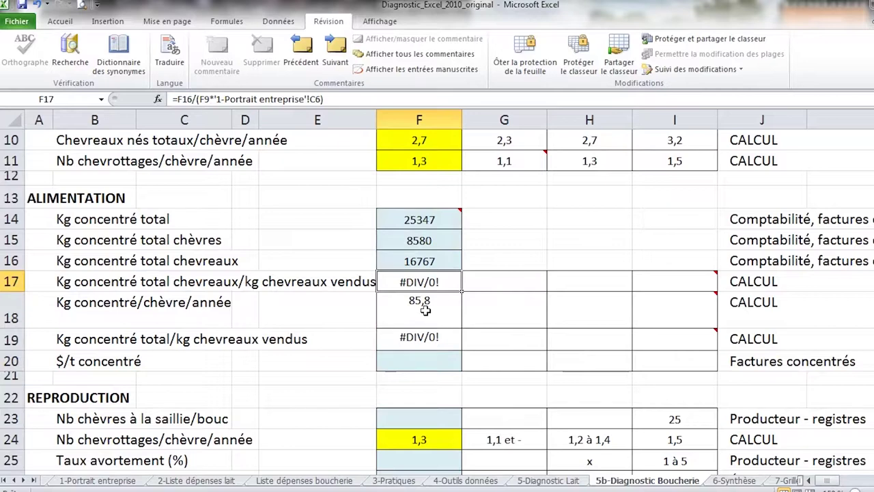
Enter 650 for $/t concentré in the ALIMENTATION section.
click(433, 362)
text(650)
key(Return)
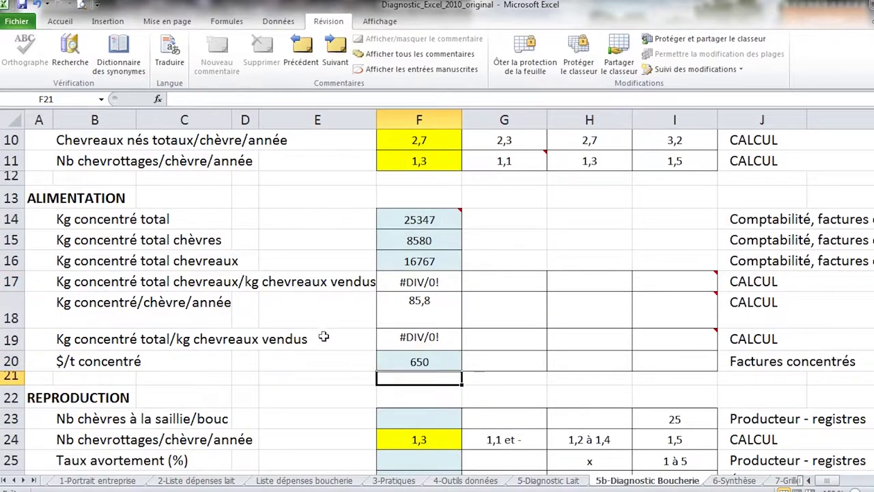
Check the formula for Kg concentré/chèvre/année and read its terminology note on what the concentrate quantity includes.
key(Up)
key(Up)
key(Up)
scroll(810, 451, right, 5)
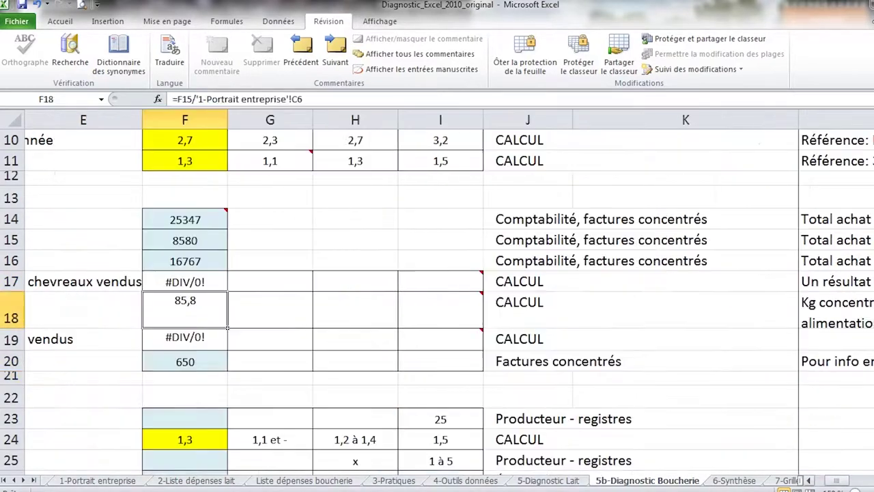
scroll(424, 290, right, 4)
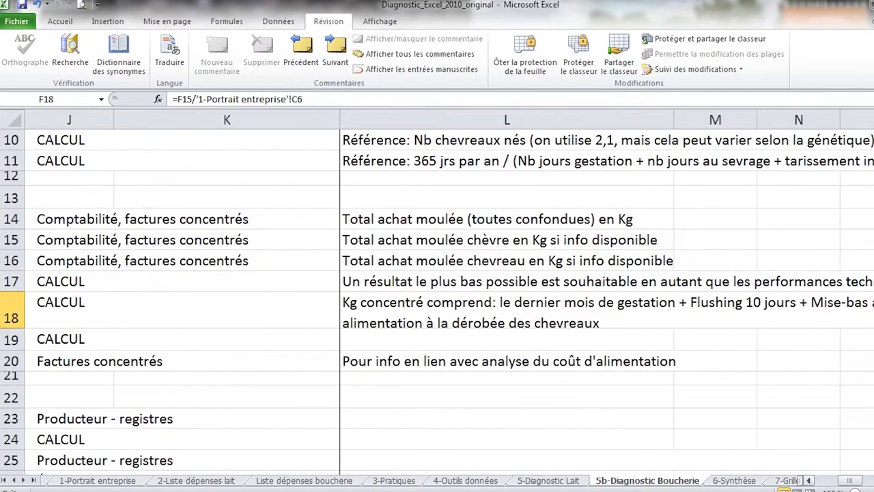
click(240, 305)
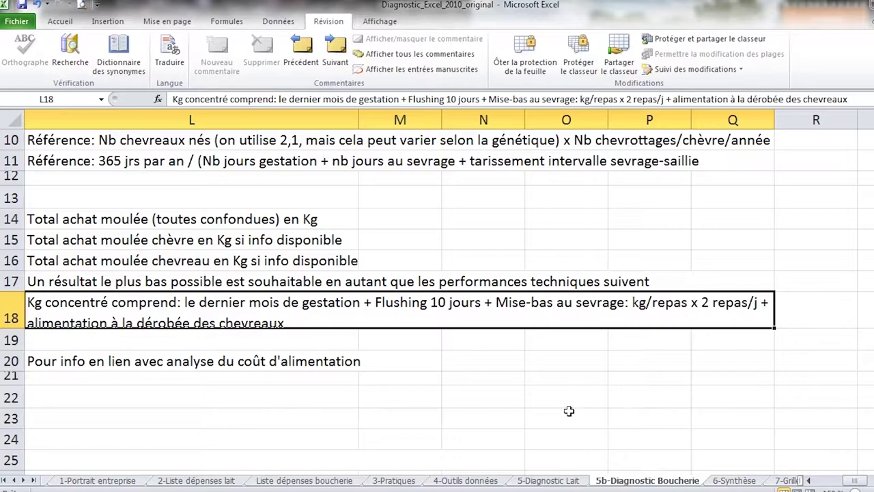
drag(859, 481, 833, 482)
click(185, 319)
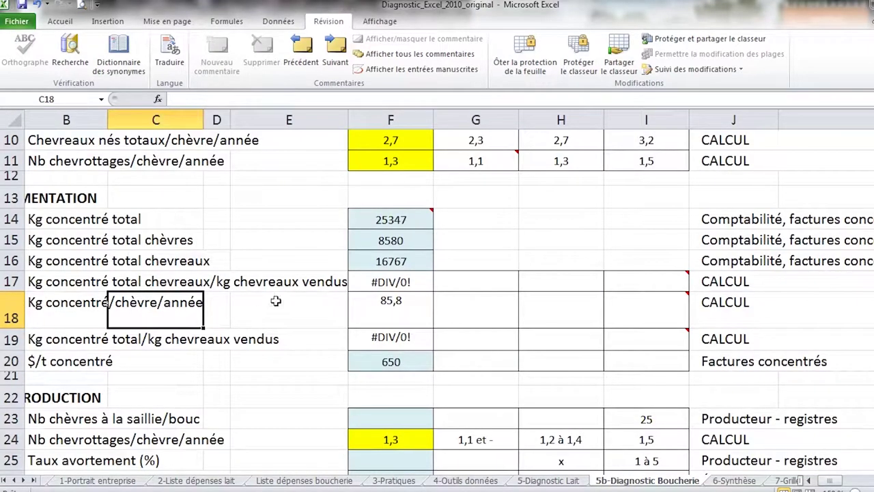
click(101, 295)
In the REPRODUCTION section, enter 30 for Nb chèvres à la saillie/bouc and 1 for Taux avortement (%).
scroll(242, 318, down, 1)
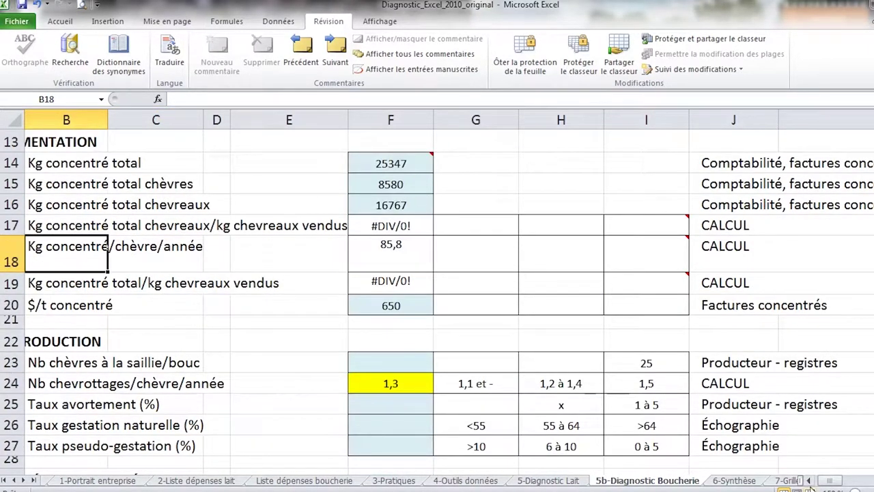
scroll(324, 424, left, 1)
scroll(323, 424, down, 1)
click(414, 298)
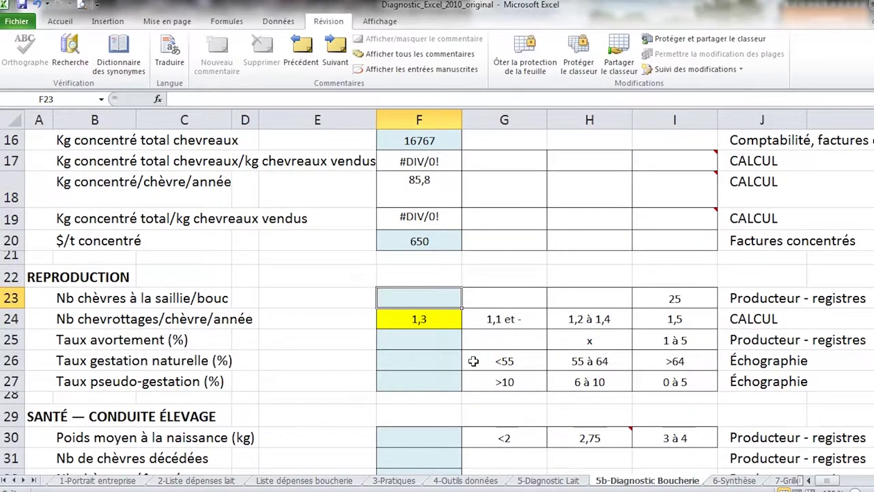
text(30)
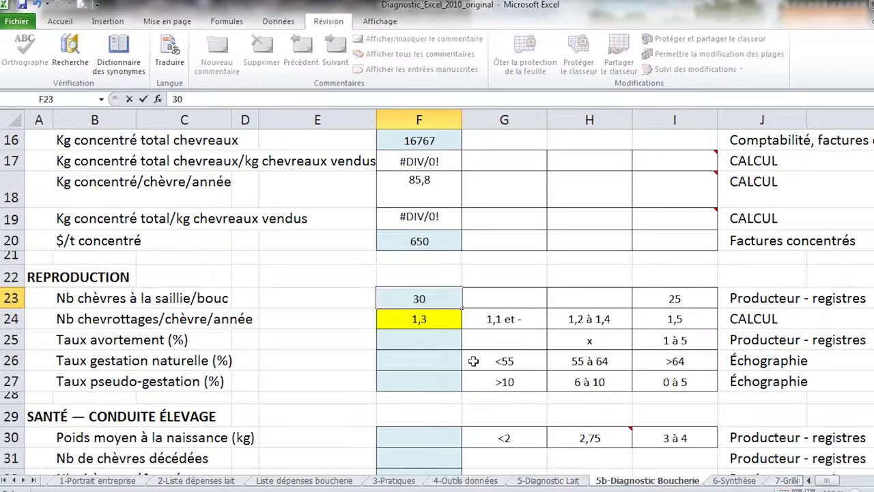
key(Return)
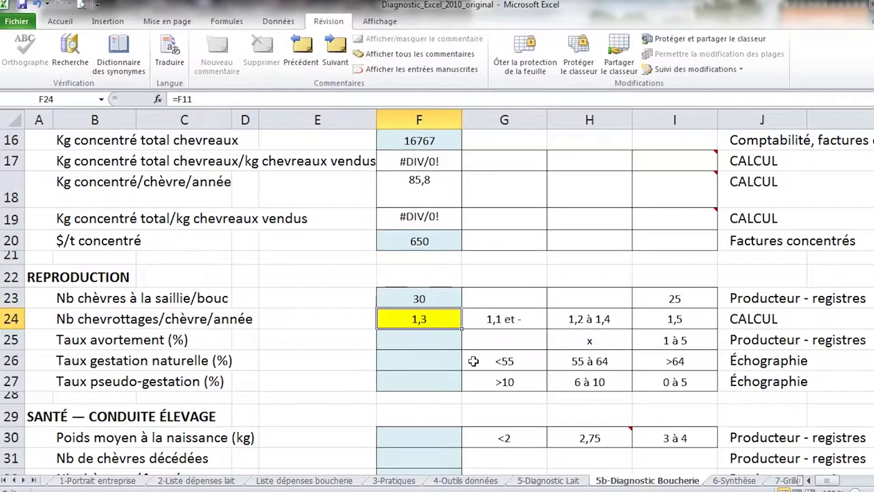
key(Return)
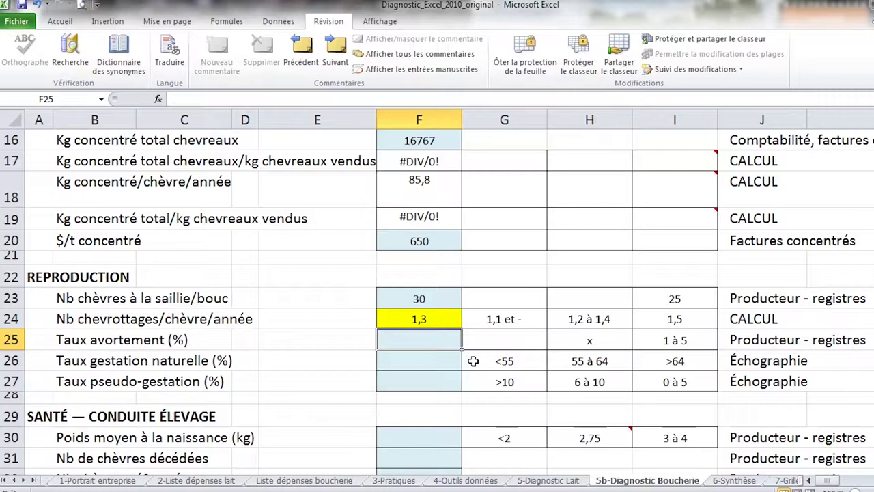
text(1)
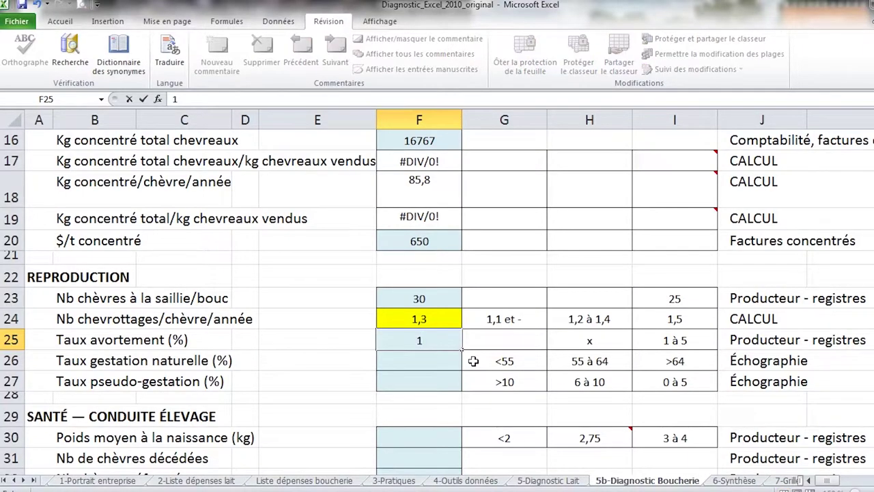
key(Return)
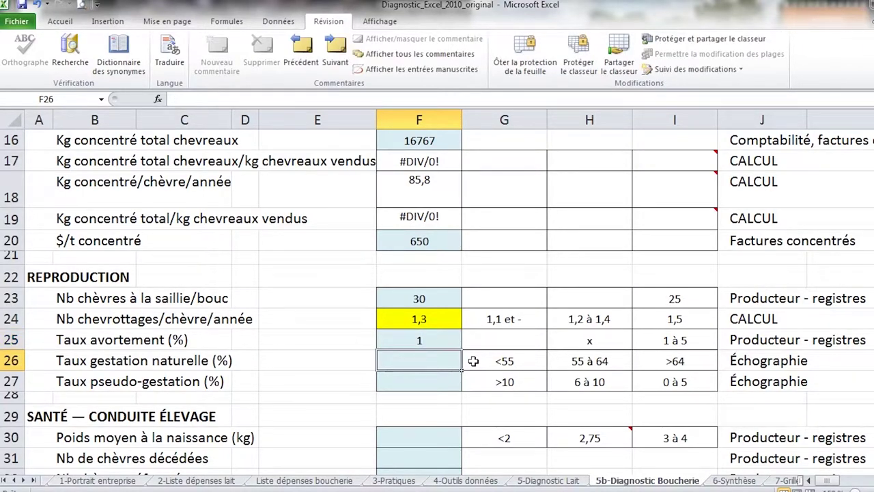
Enter 80 for Taux gestation naturelle (%) and 1 for Taux pseudo-gestation (%), and review both against their reference ranges.
text(80)
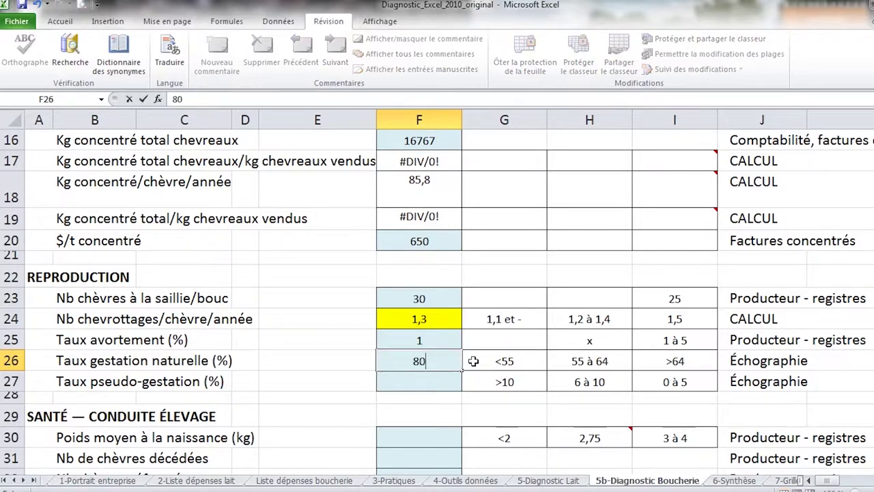
key(Return)
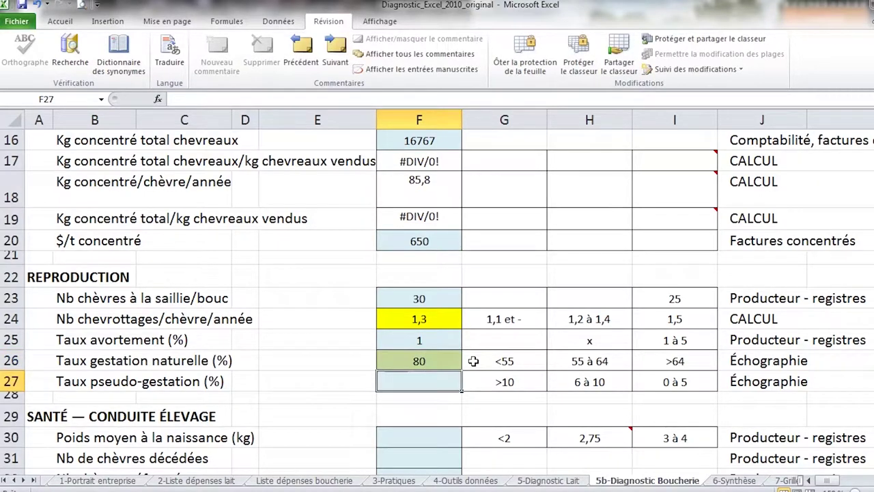
text(1)
key(Return)
scroll(432, 285, down, 3)
click(432, 286)
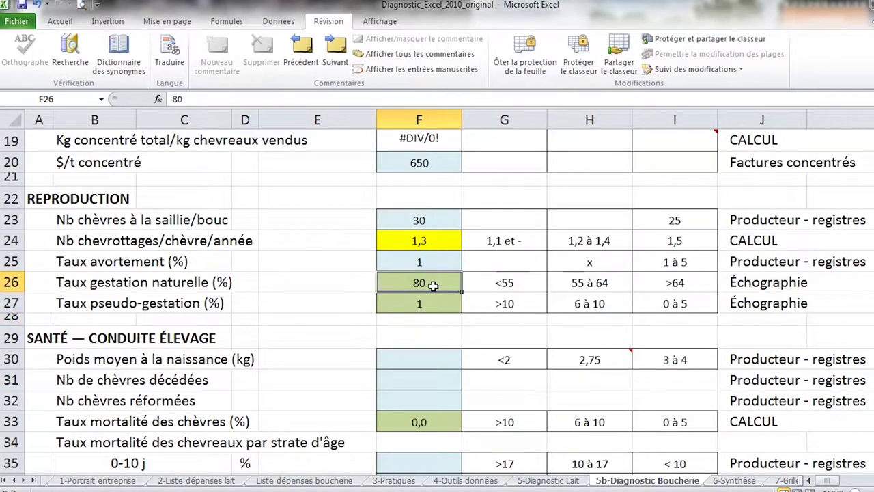
click(449, 298)
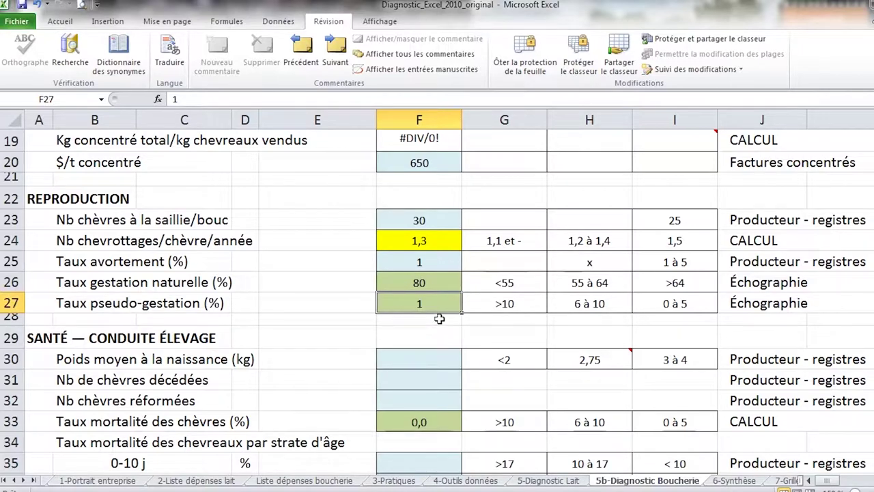
In the SANTÉ — CONDUITE ÉLEVAGE section, enter 2.5 for Poids moyen à la naissance (kg), 5 for Nb de chèvres décédées and 25 for Nb chèvres réformées.
scroll(452, 361, down, 1)
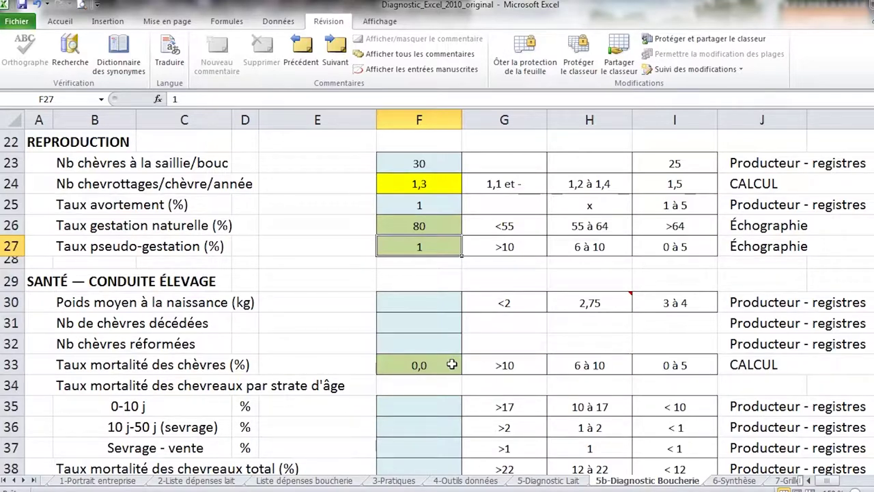
scroll(452, 365, down, 1)
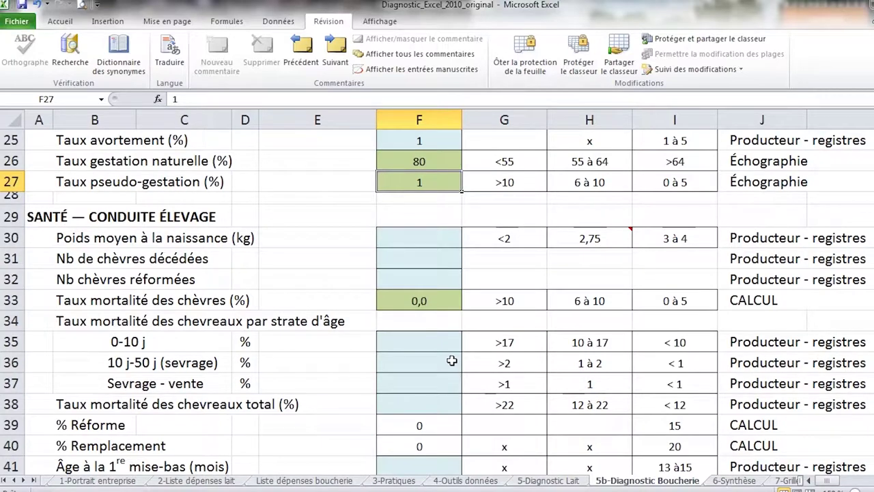
click(423, 232)
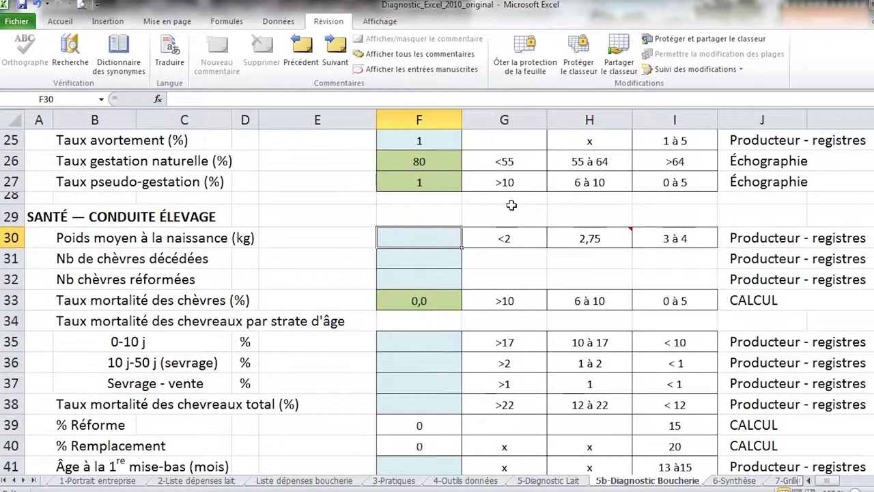
text(2)
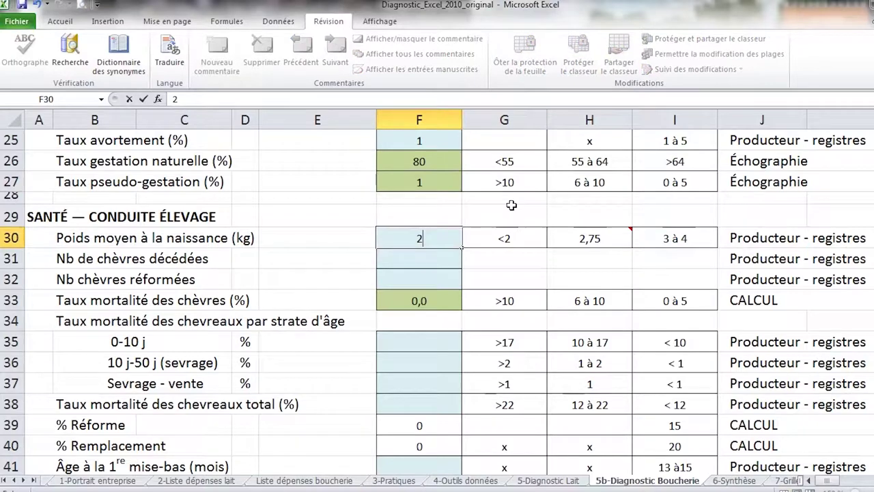
text(.5)
key(Return)
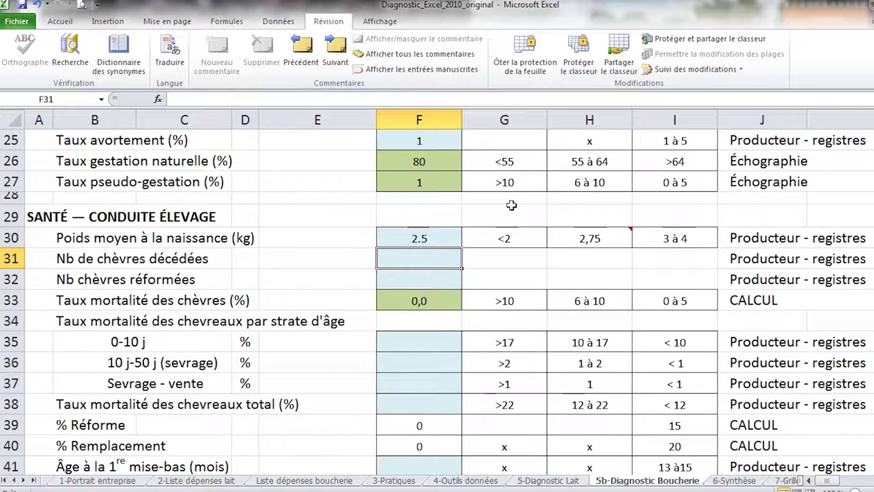
text(5)
key(Return)
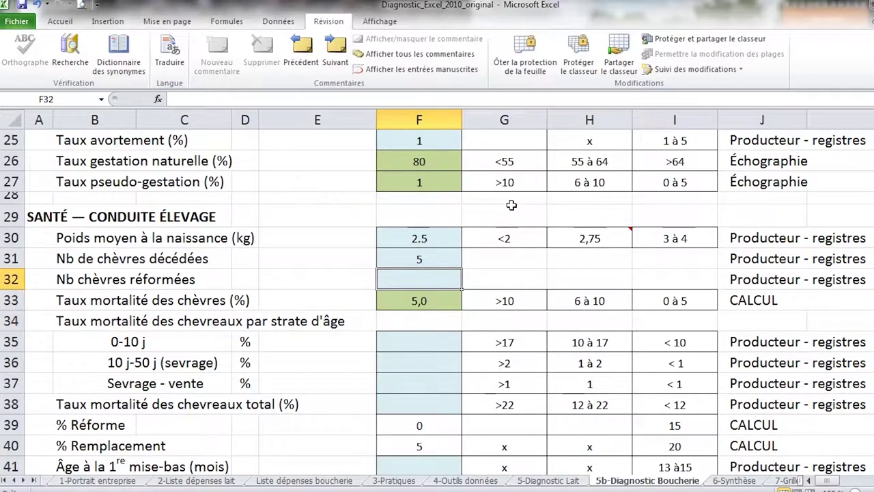
text(25)
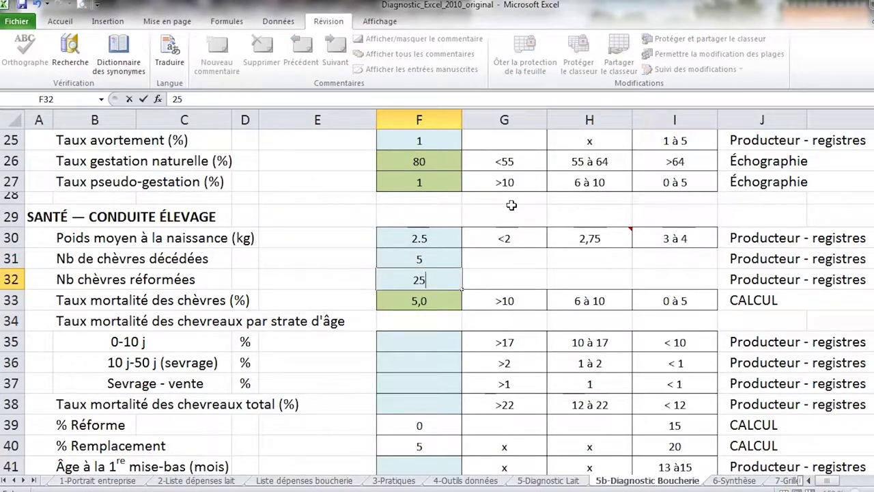
key(Return)
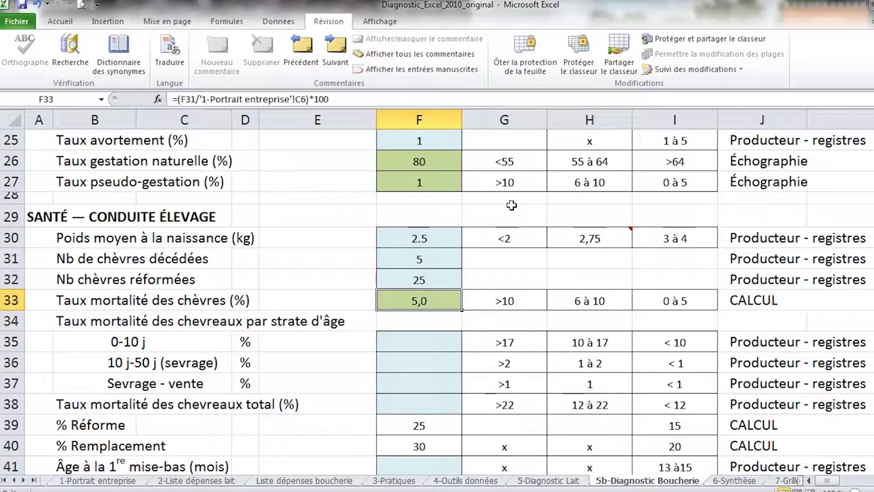
Review the Nb de chèvres décédées and Nb chèvres réformées entries alongside the mortality, culling and replacement rates they feed.
drag(406, 265, 408, 276)
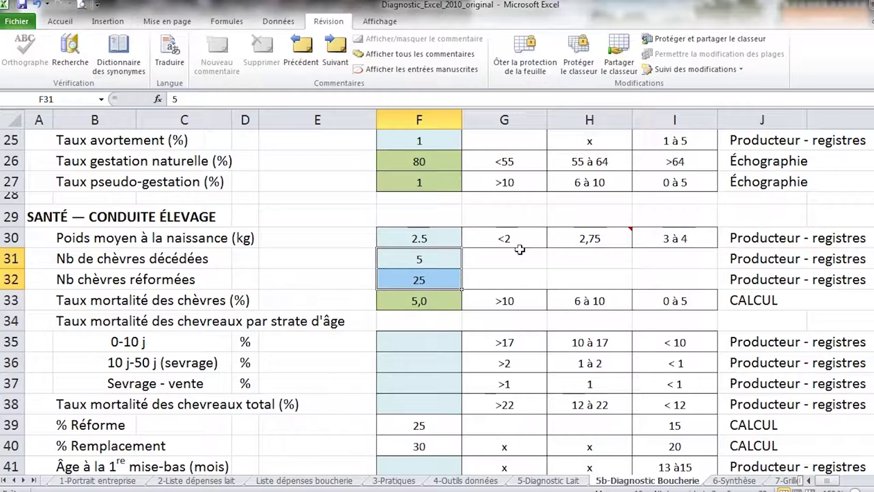
click(448, 262)
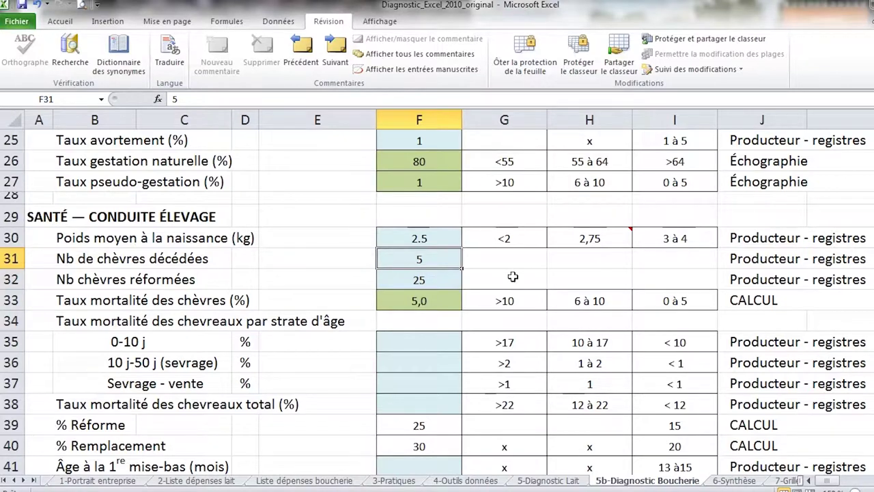
click(422, 281)
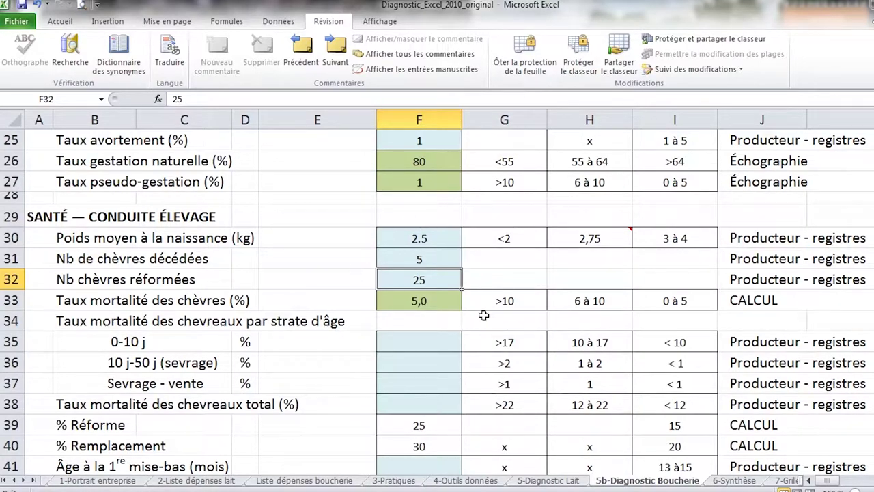
In the SANTÉ — CONDUITE ÉLEVAGE section, enter 10 for Taux mortalité des chevreaux total (%), leaving the age-bracket rates blank.
click(444, 305)
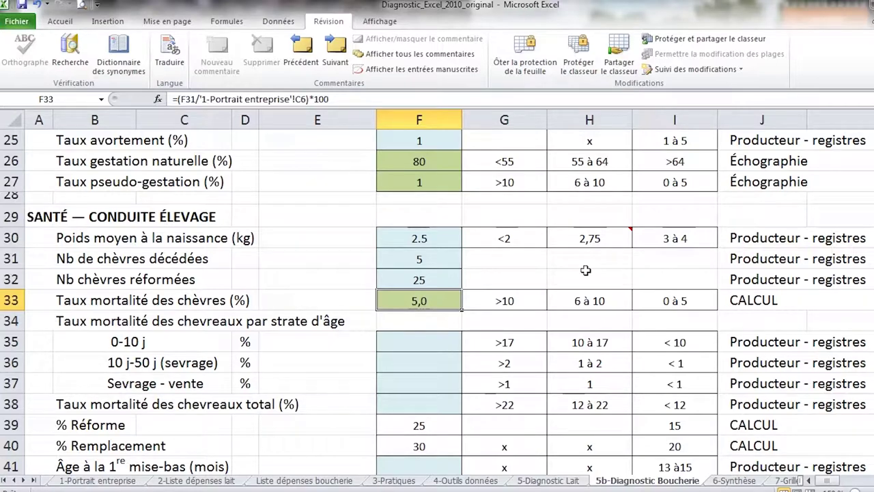
key(Down)
key(Down)
key(Down)
key(Down)
key(Down)
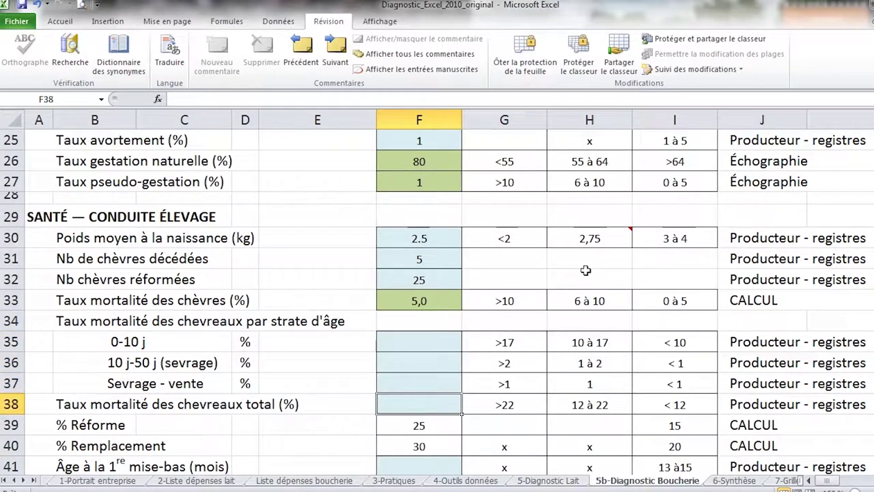
scroll(669, 292, down, 3)
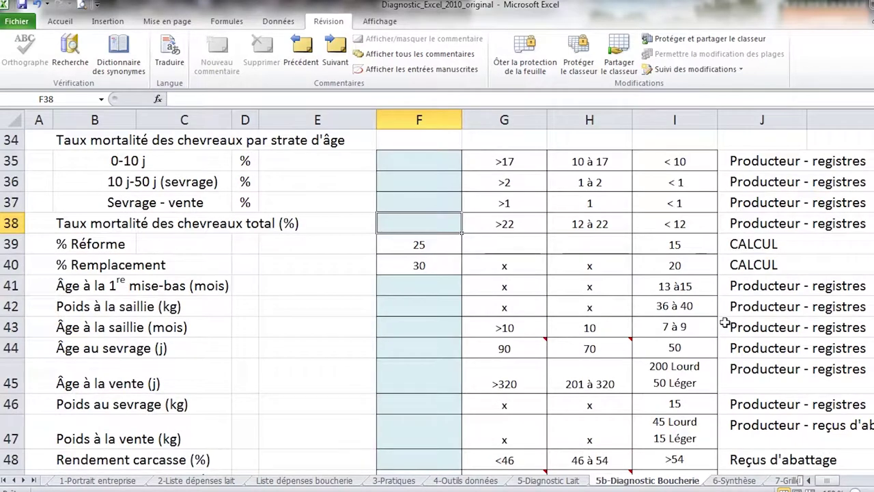
text(10)
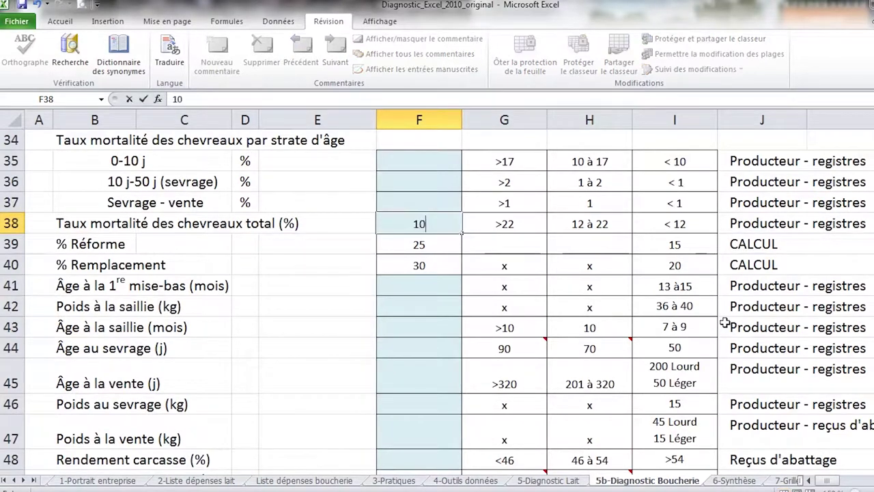
key(Return)
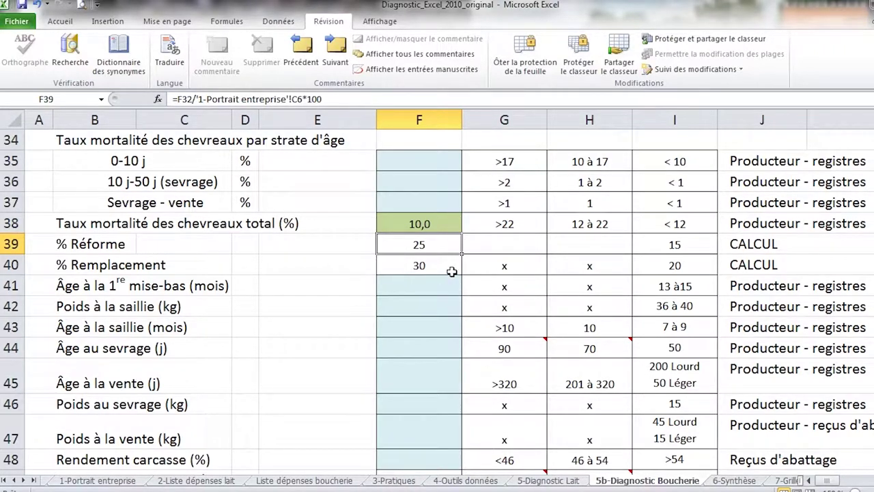
Enter 14 for Âge à la 1re mise-bas (mois), 53 for Poids à la saillie (kg) and 9 for Âge à la saillie (mois).
click(423, 290)
scroll(590, 360, down, 1)
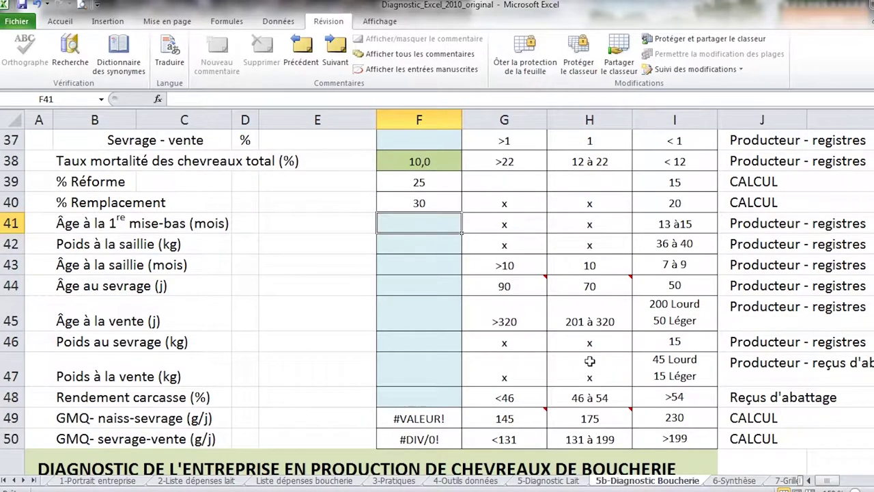
text(14)
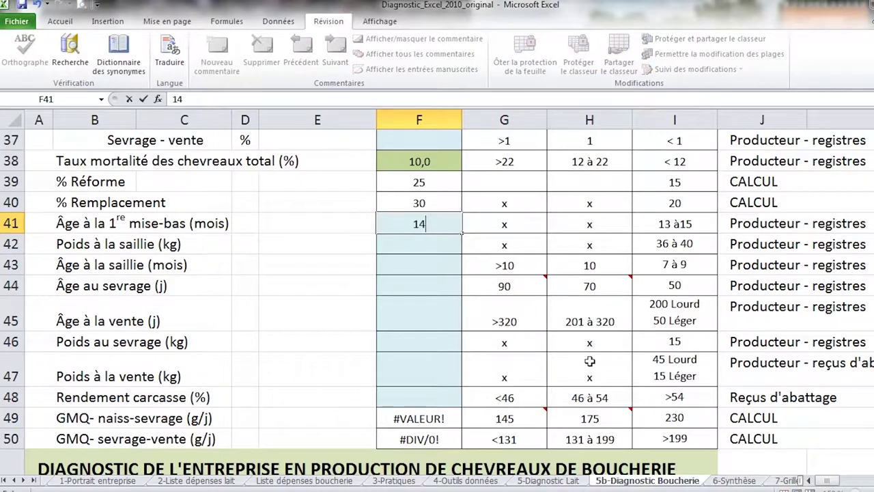
key(Return)
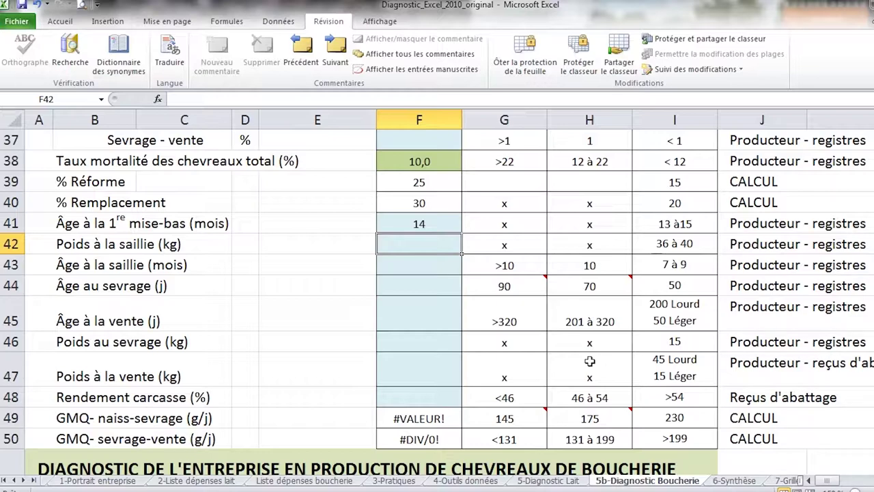
text(53)
key(Return)
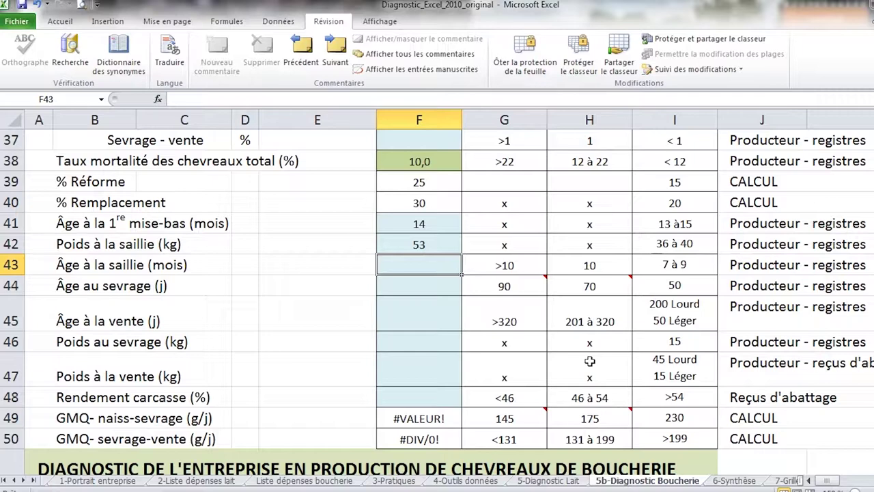
text(9)
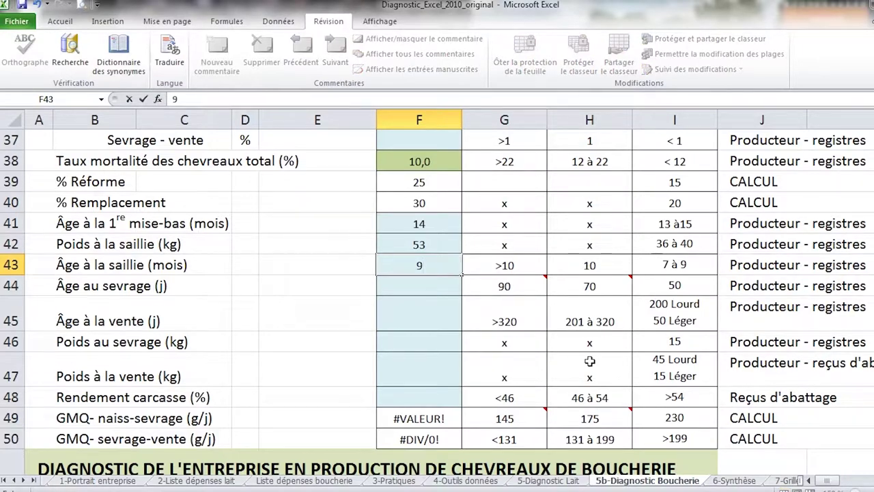
key(Return)
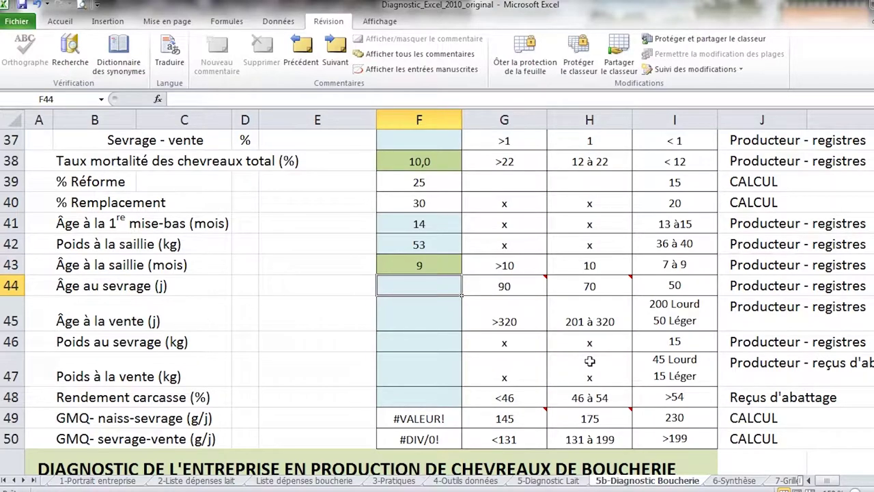
Enter 60 for Âge au sevrage (j) and 150 for Âge à la vente (j).
text(60)
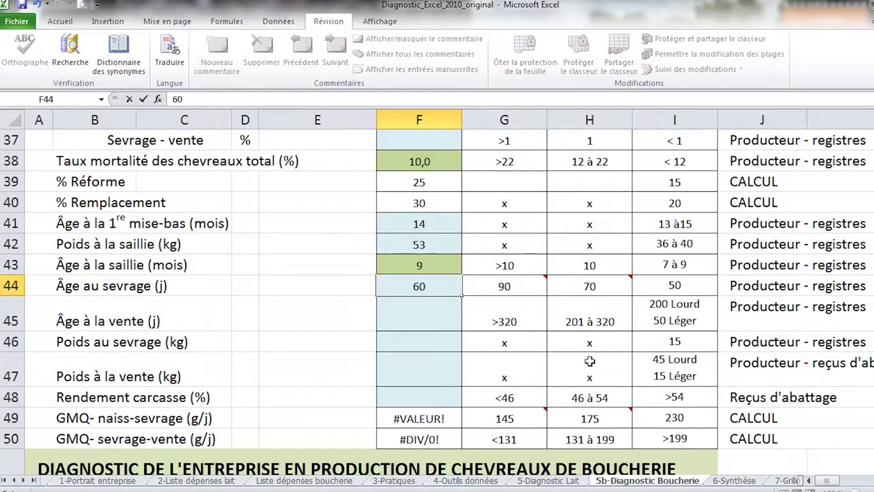
key(Return)
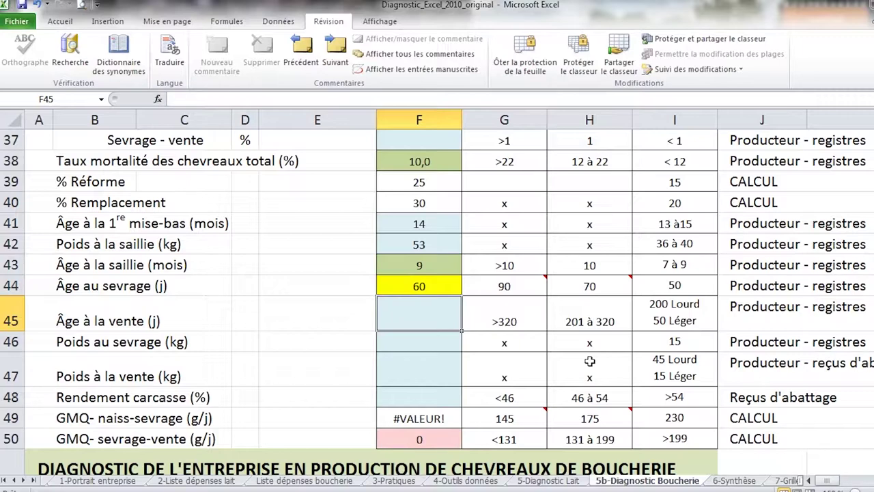
text(150)
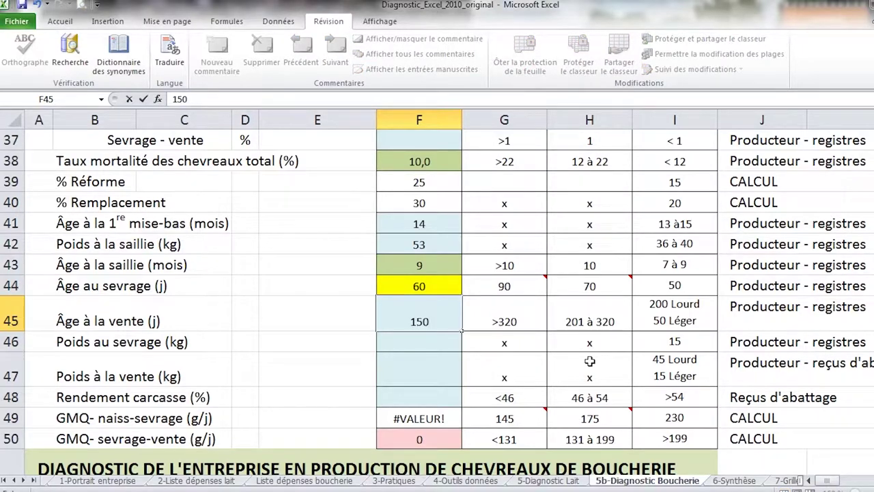
key(Return)
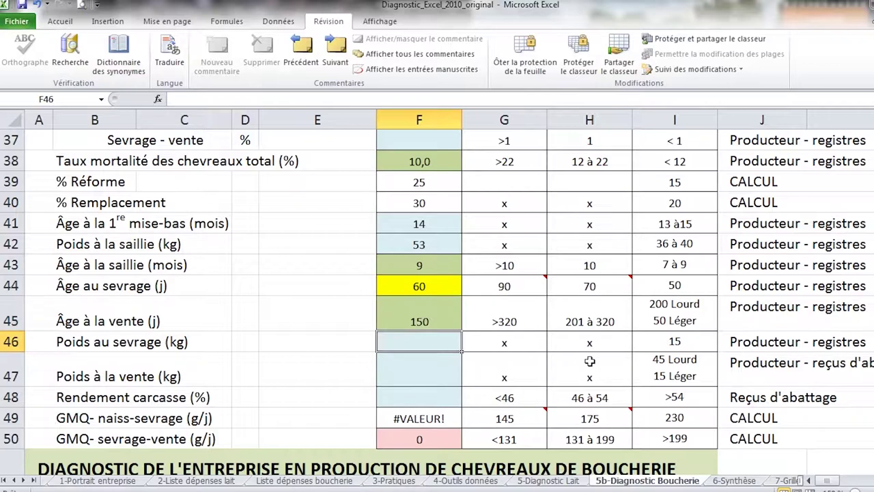
Enter 15 for Poids au sevrage (kg), 37 for Poids à la vente (kg) and 50 for Rendement carcasse (%).
text(15)
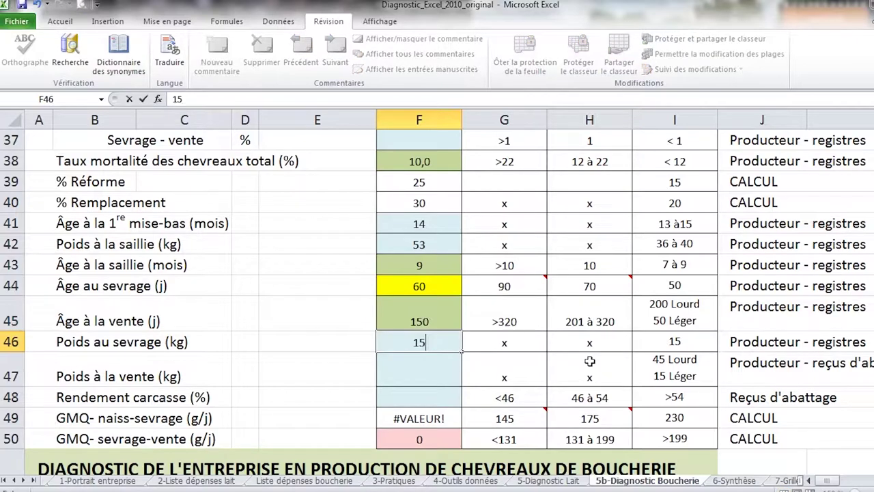
key(Return)
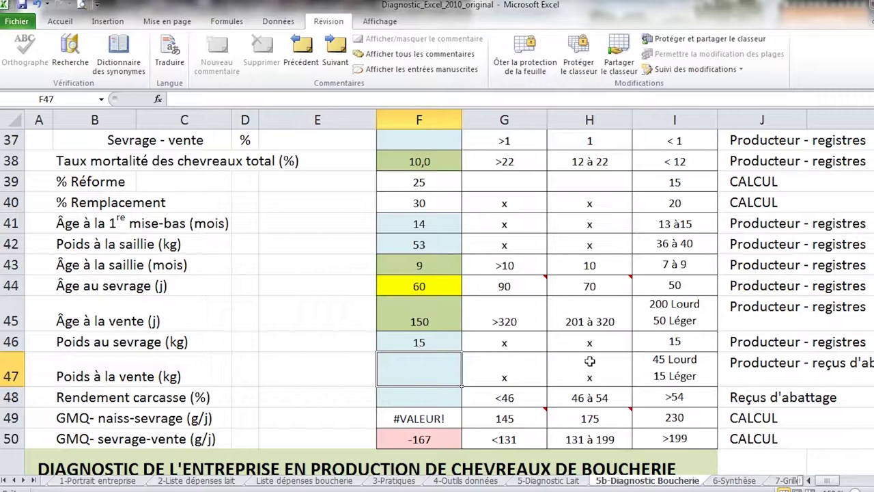
text(37)
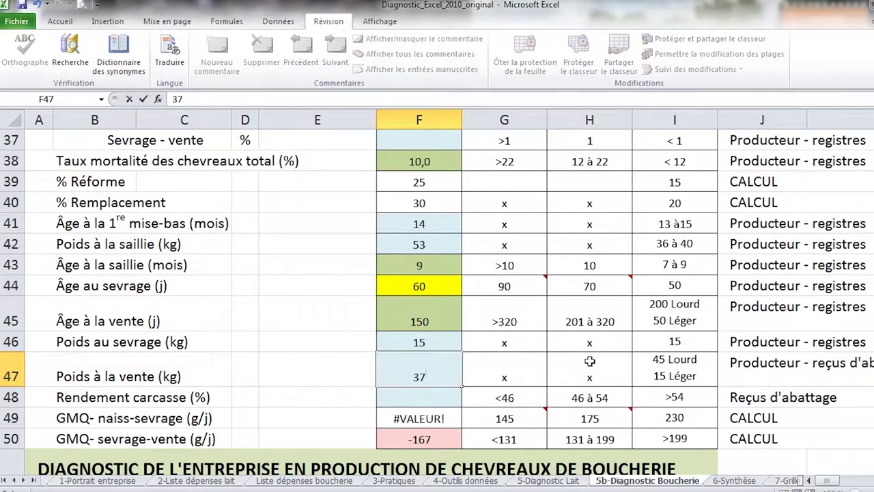
key(Return)
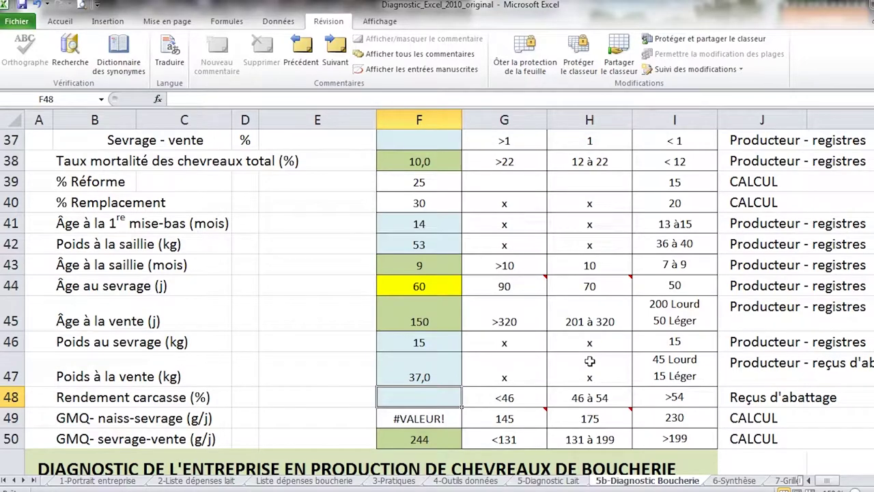
text(50)
key(Return)
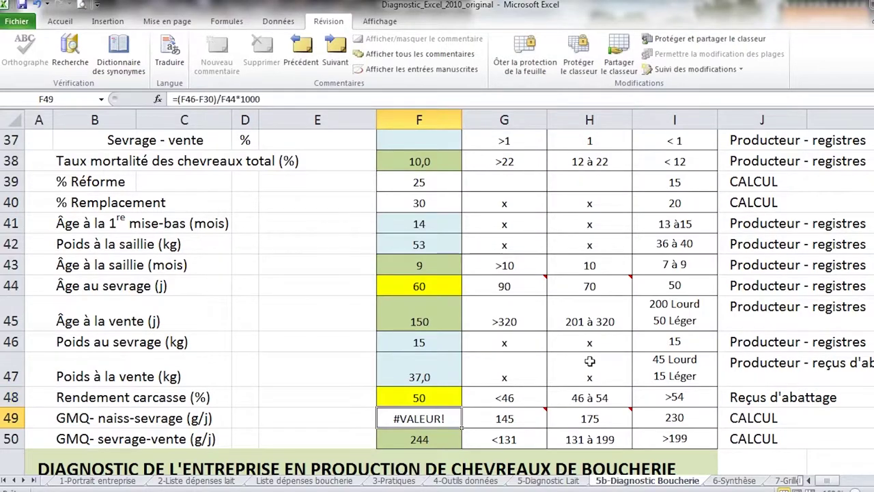
Review the calculated GMQ naiss-sevrage and GMQ sevrage-vente results and the formula behind the birth-to-weaning gain.
scroll(589, 361, down, 1)
click(432, 416)
click(436, 397)
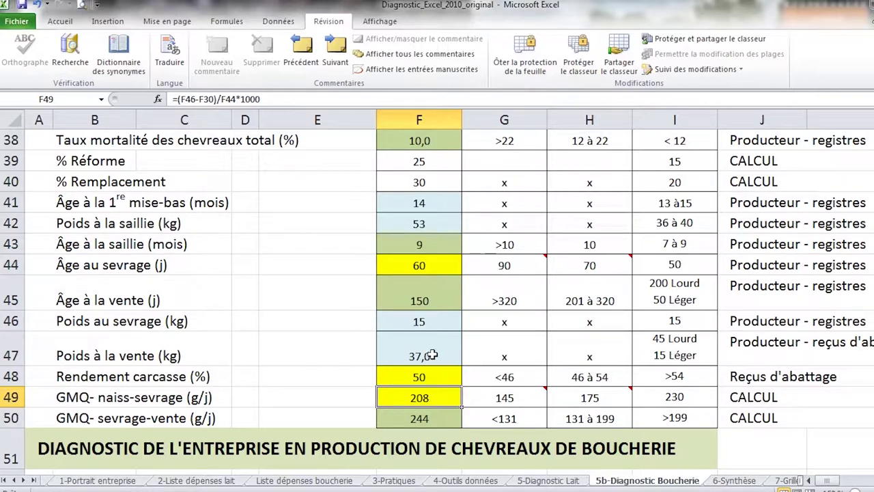
In the BÂTIMENTS — AMBIANCE — ÉQUIPEMENTS section, set Espace mangeoire (cm/tête) to 45 for Chèvre adulte and 39 for Chevrette.
scroll(473, 376, down, 2)
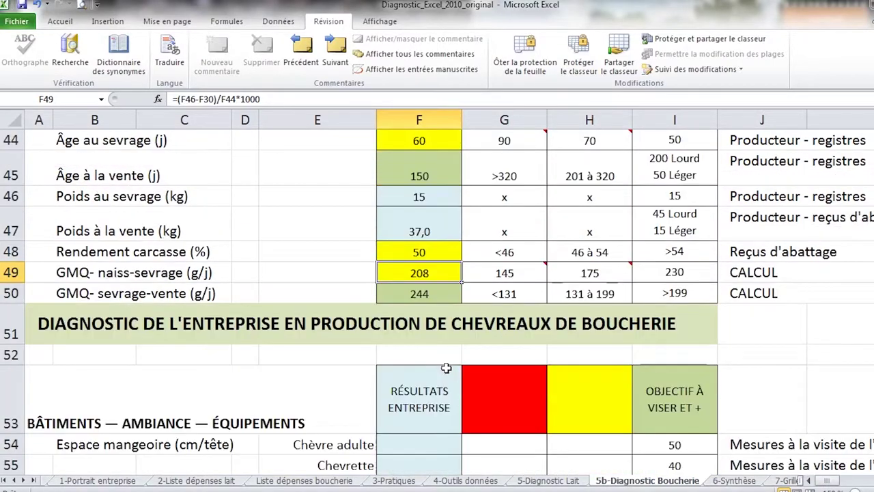
scroll(445, 362, down, 1)
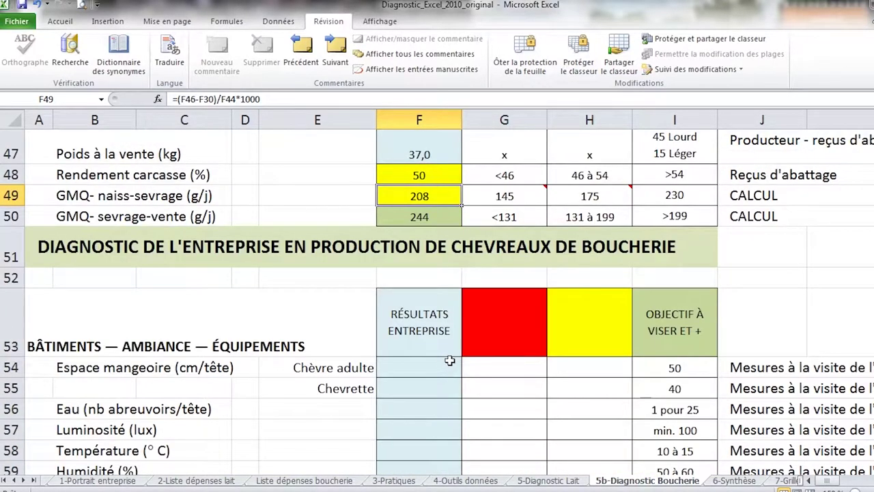
scroll(444, 391, down, 2)
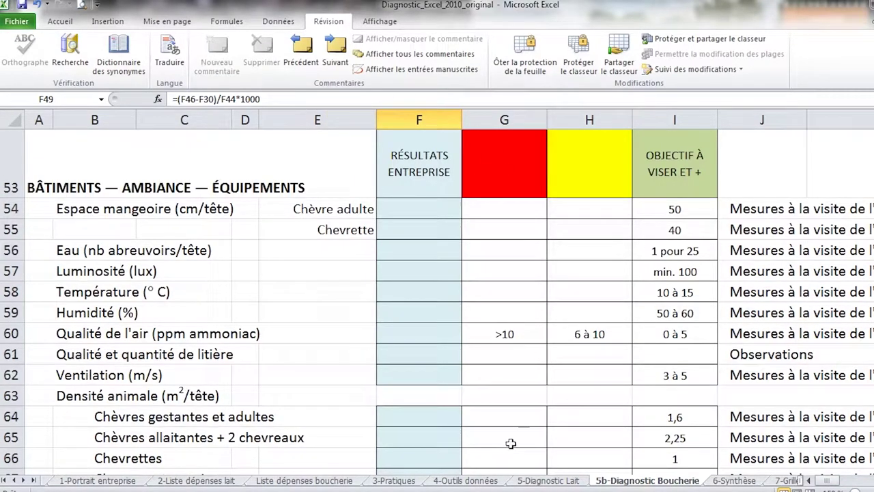
scroll(451, 298, up, 1)
scroll(450, 288, down, 1)
drag(437, 202, 436, 193)
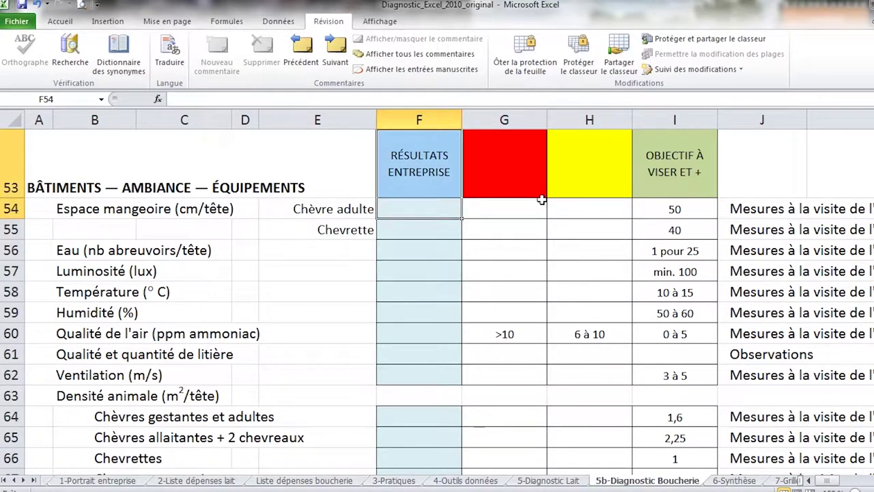
text(45)
key(Return)
key(Down)
key(Down)
text(39)
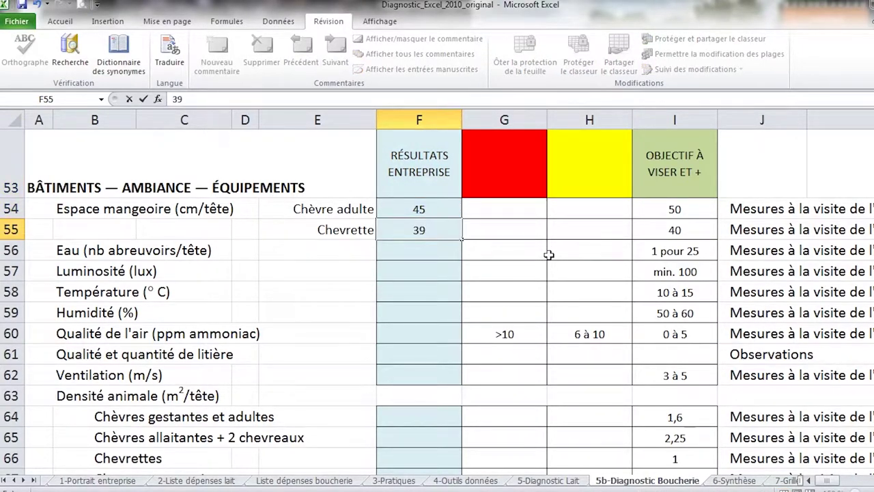
key(Return)
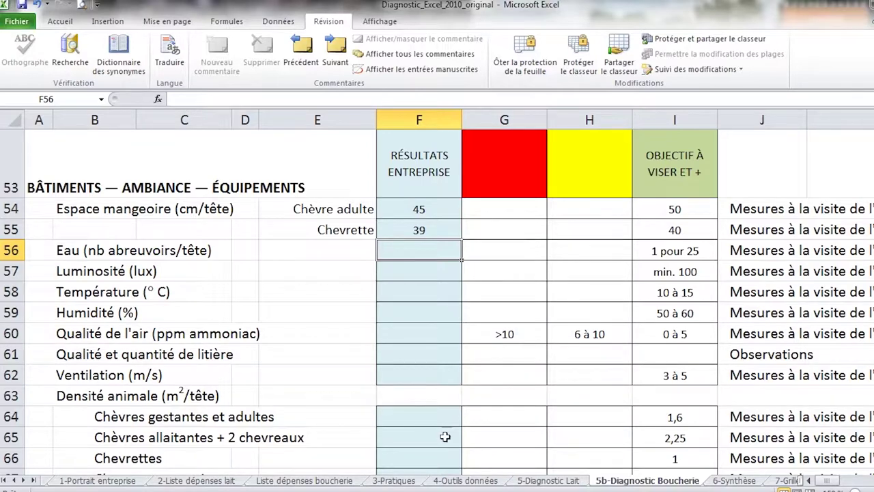
In the ORGANISATION DU TRAVAIL section, enter 10 for Heures/chèvre/année.
scroll(435, 420, down, 2)
click(429, 391)
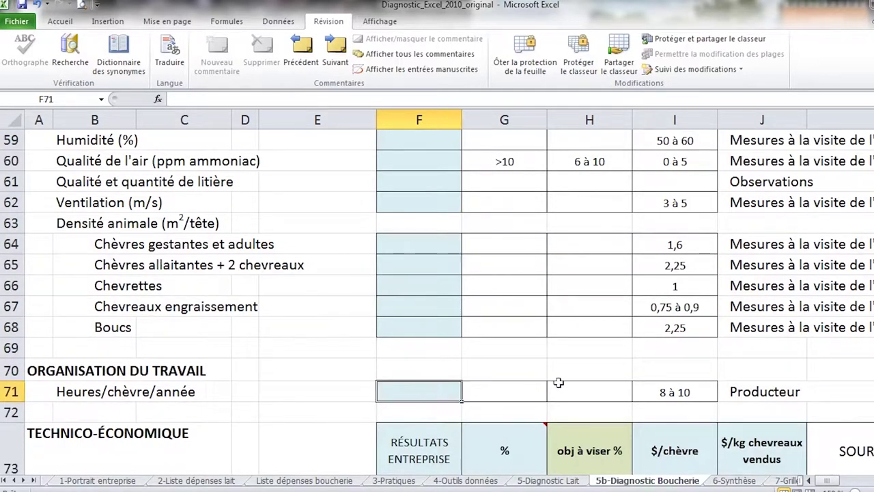
scroll(559, 383, down, 2)
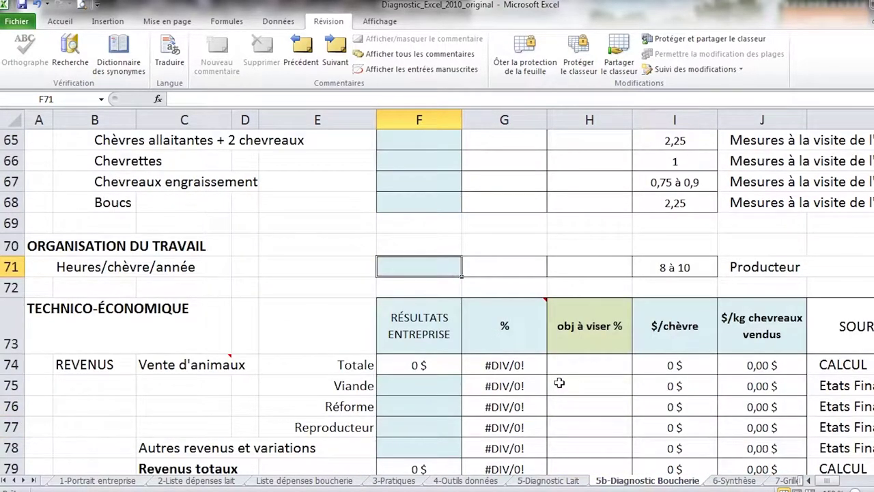
text(10)
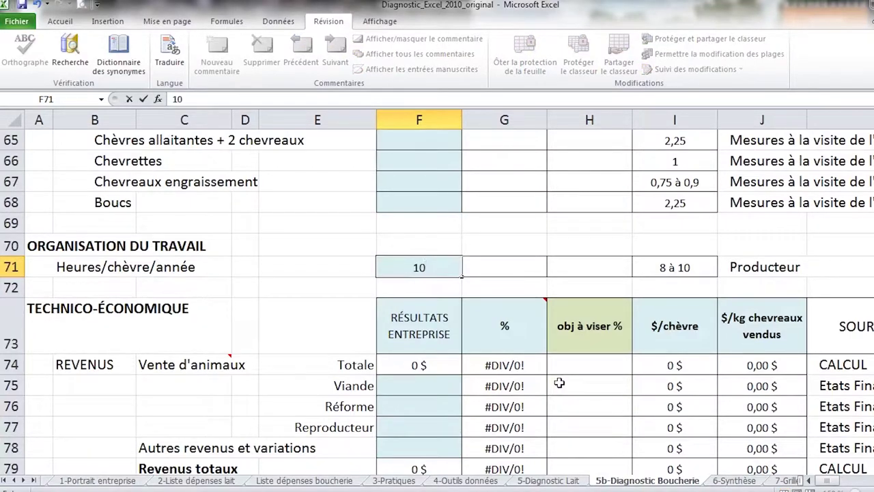
key(Return)
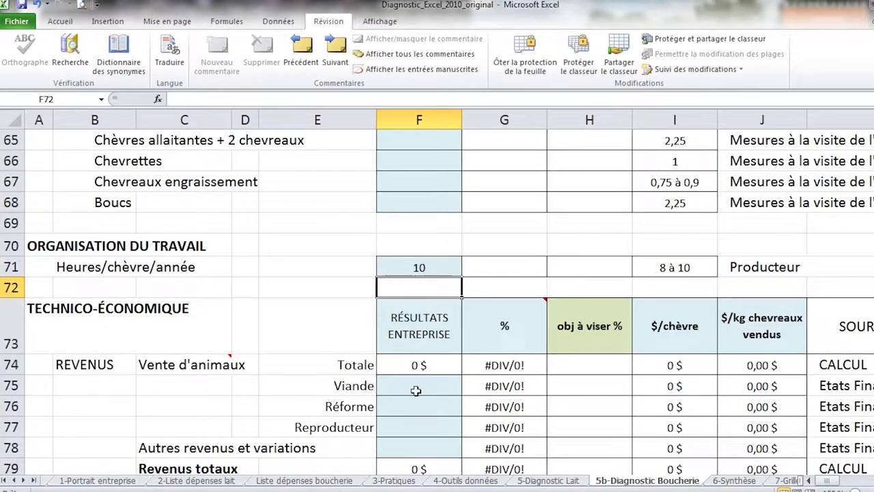
In the TECHNICO-ÉCONOMIQUE section, enter animal sales revenues of 58442 for Viande, 4242 for Réforme and 0 for Reproducteur.
scroll(415, 386, down, 1)
click(403, 272)
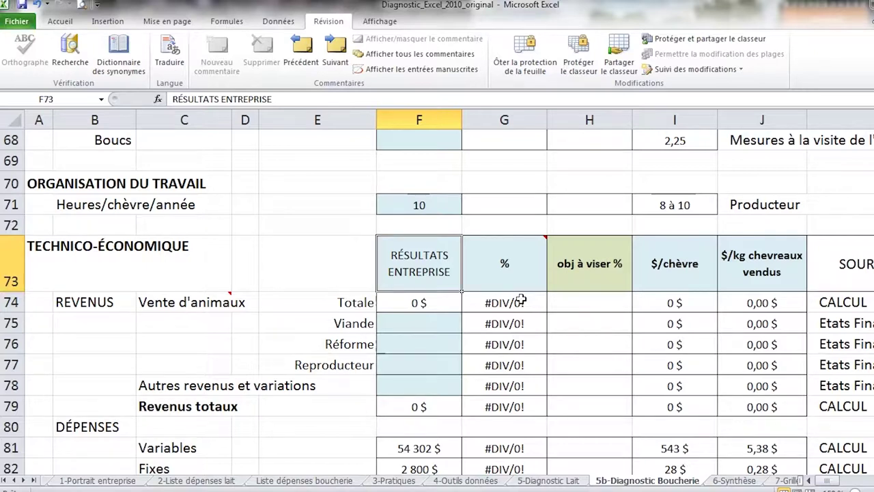
key(Down)
key(Down)
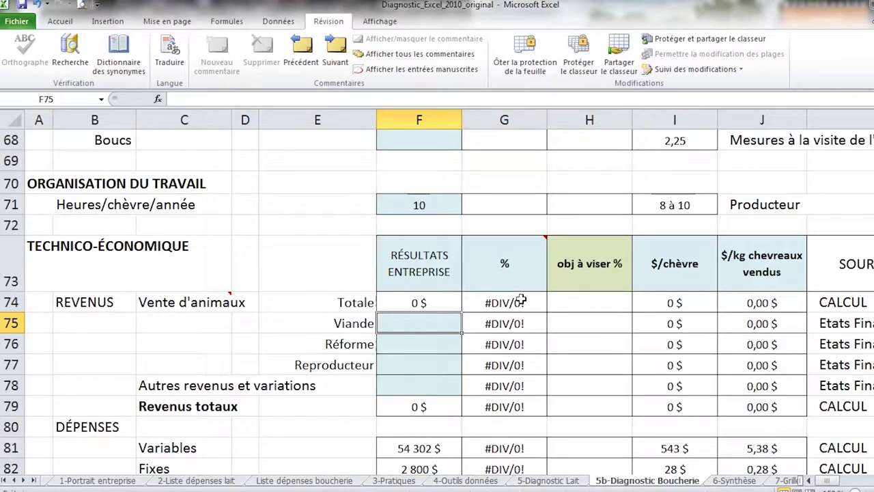
text(58)
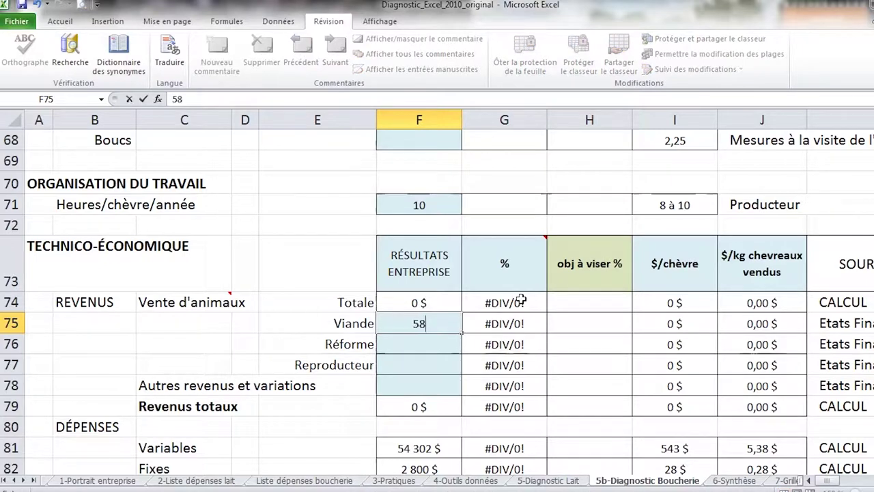
text(442)
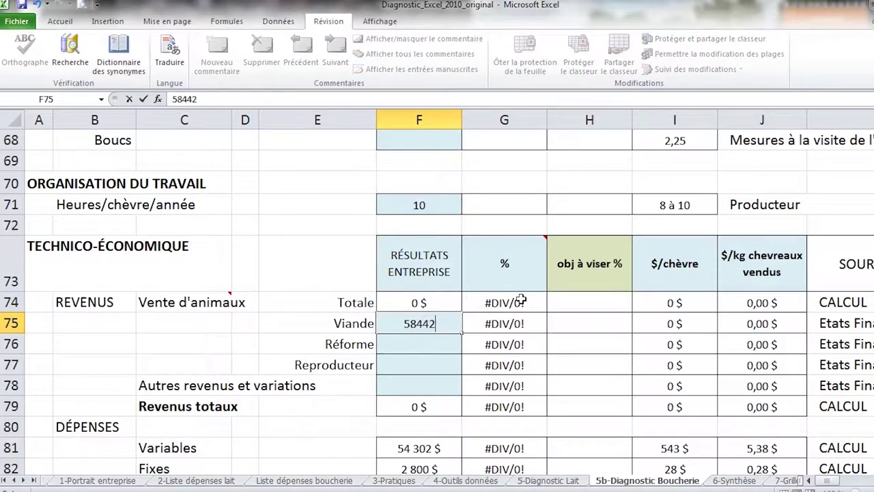
key(Return)
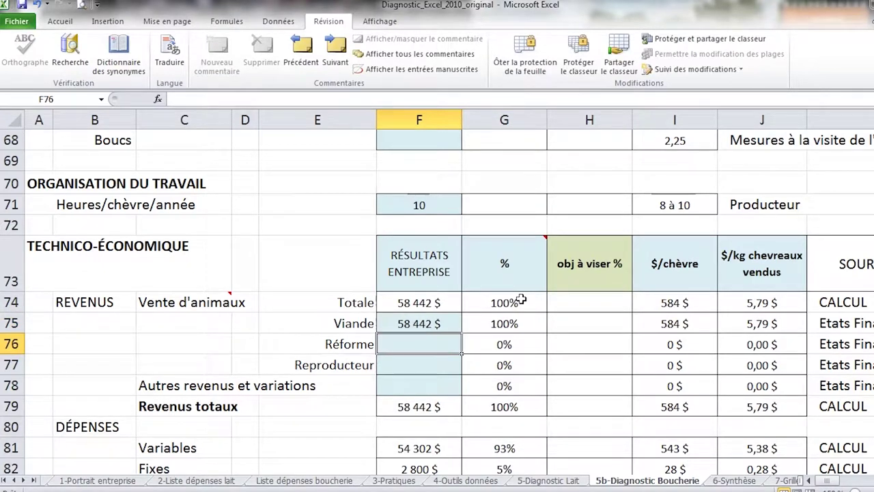
text(4242)
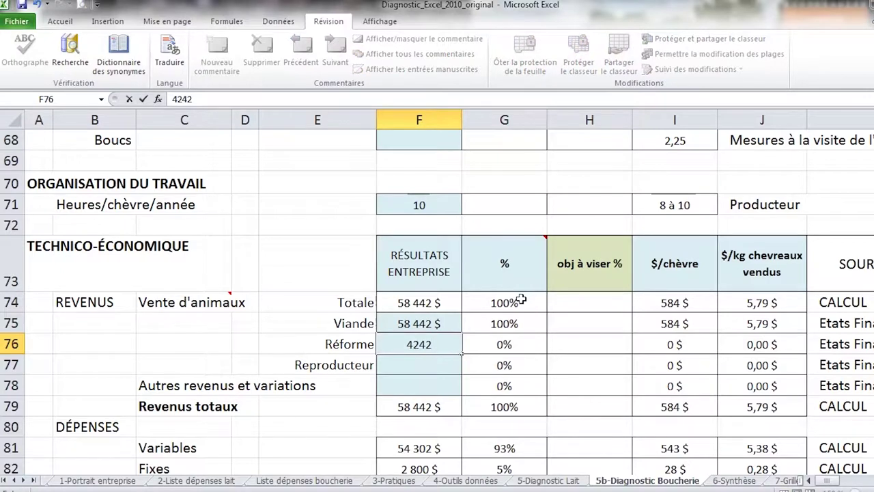
key(Return)
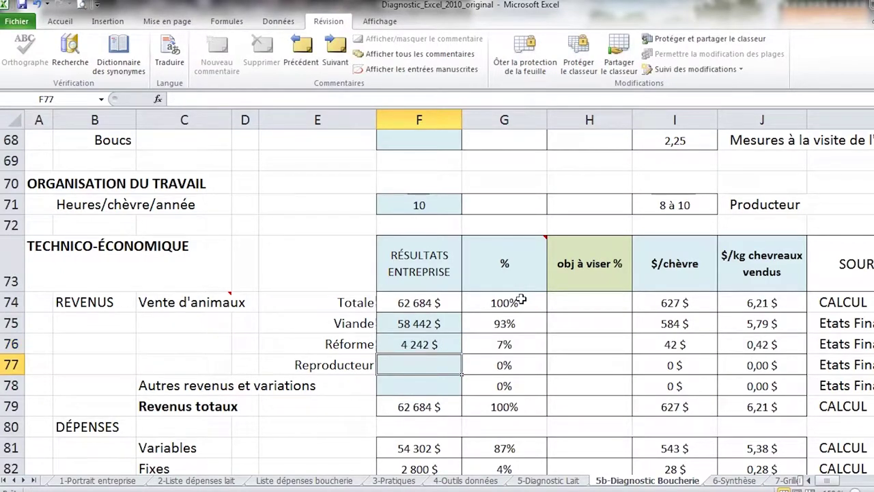
text(0)
key(Return)
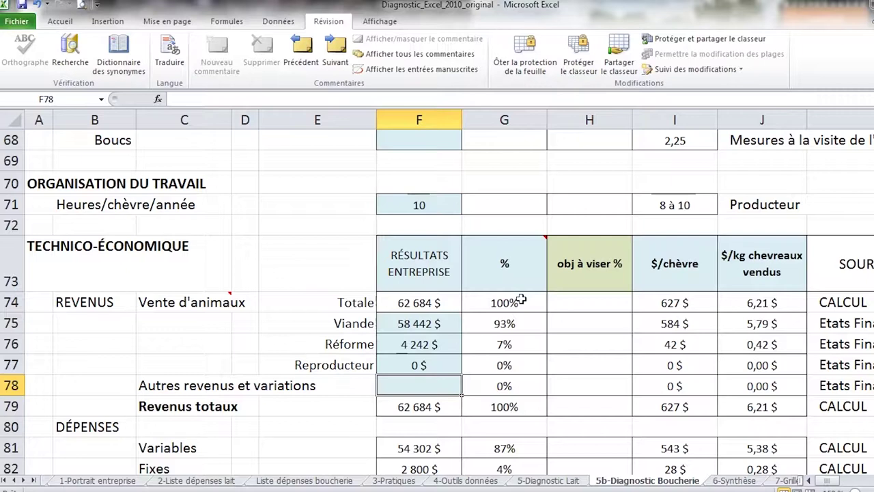
Review the economic lines from Autres revenus et variations through Dépenses totales, Marge d'exploitation and CDR maximum to Solde, including their formulas.
key(Down)
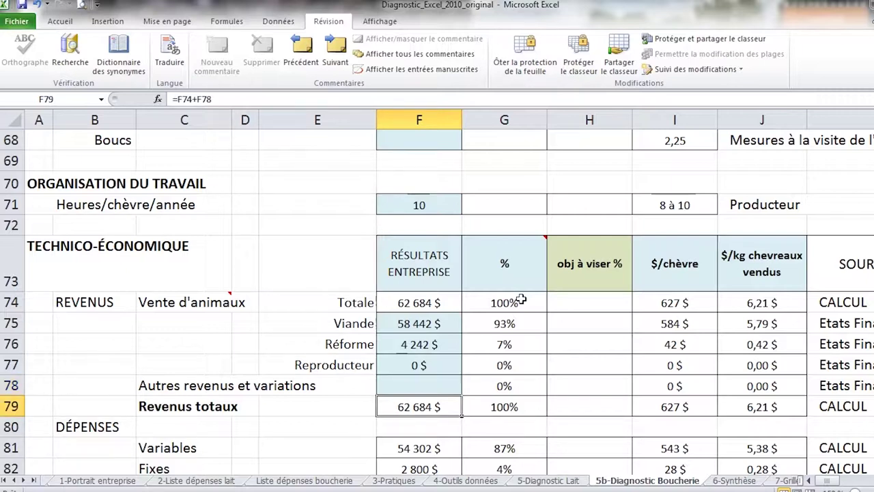
key(Down)
scroll(520, 301, down, 3)
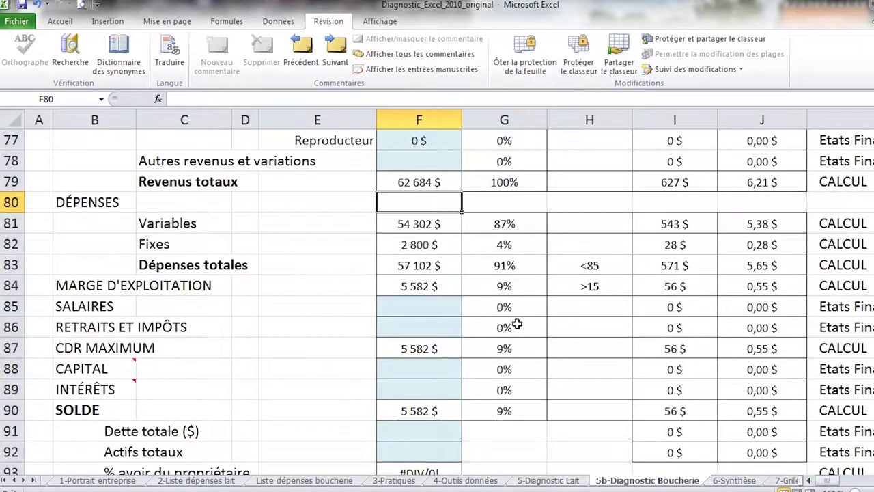
key(Down)
key(Down)
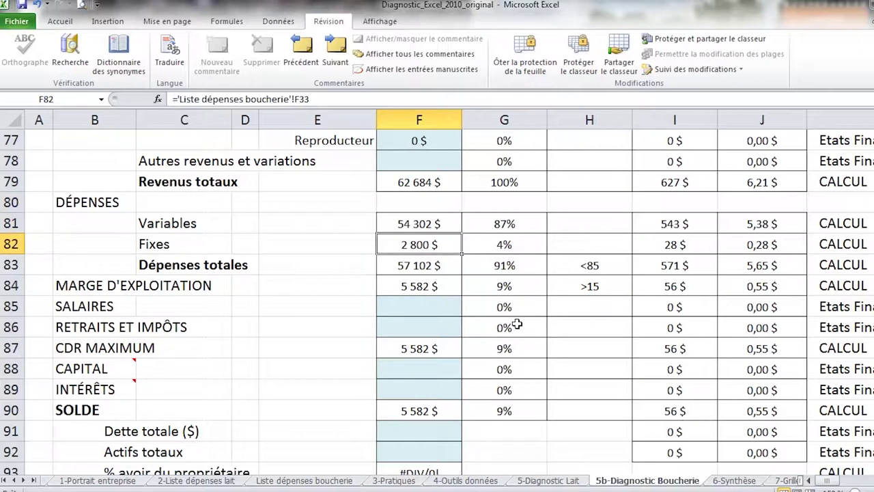
key(Down)
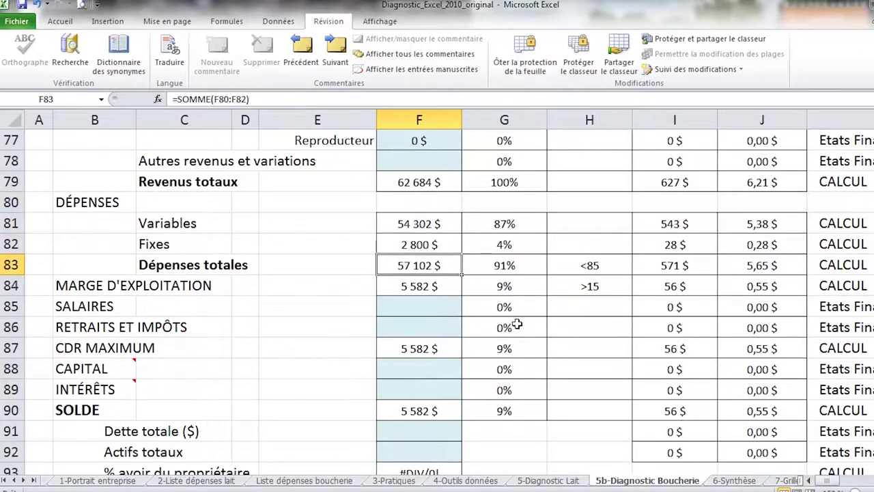
key(Down)
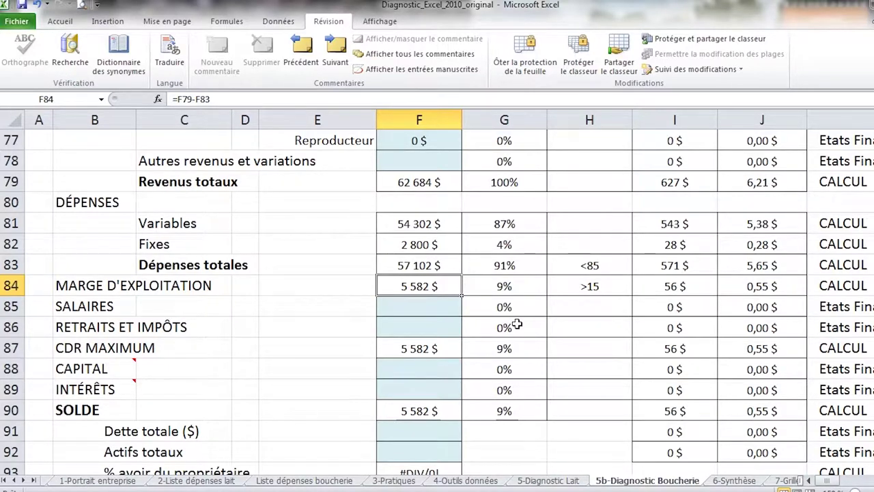
key(Down)
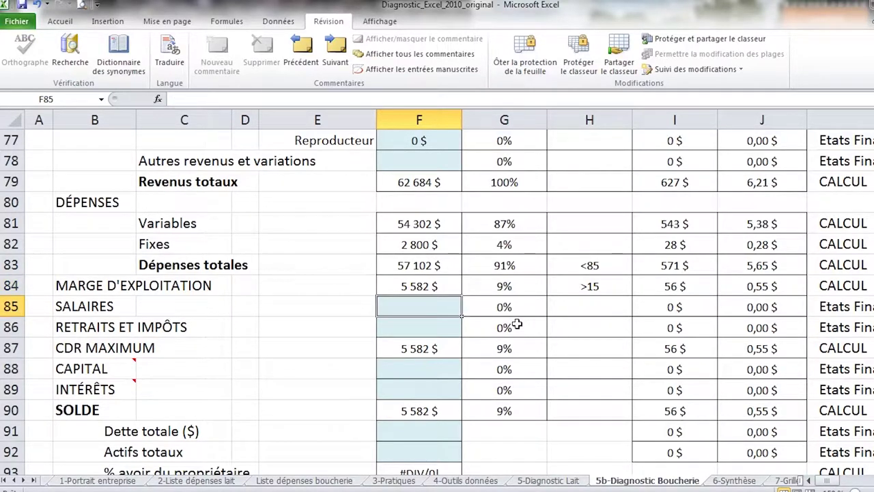
key(Down)
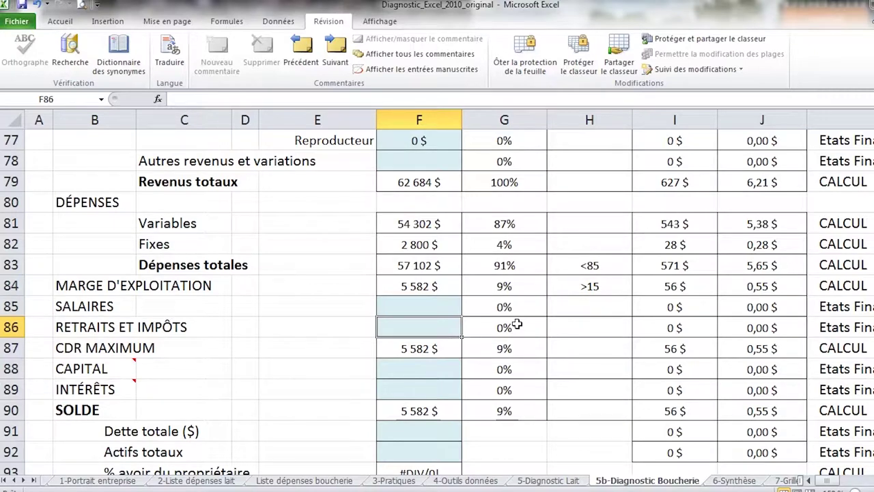
key(Down)
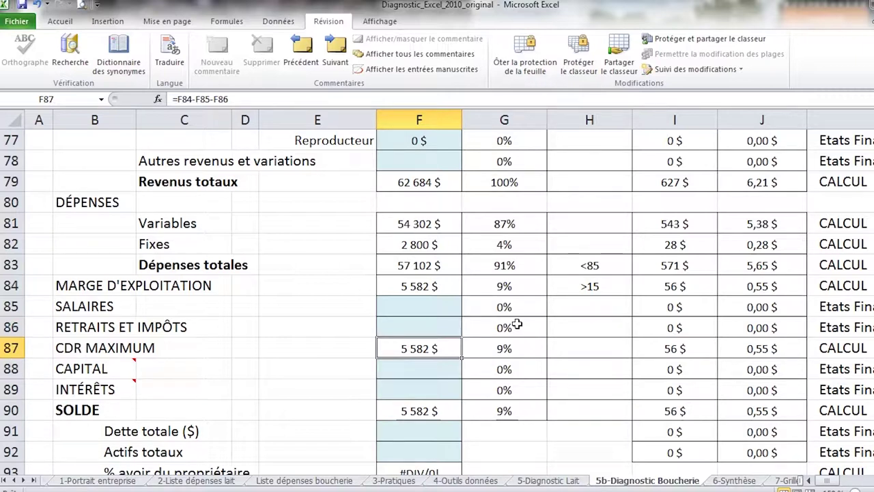
key(Down)
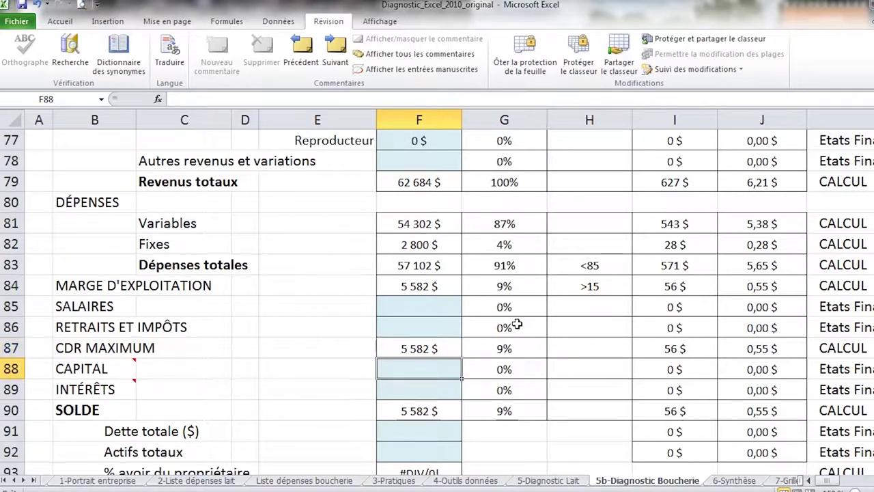
key(Down)
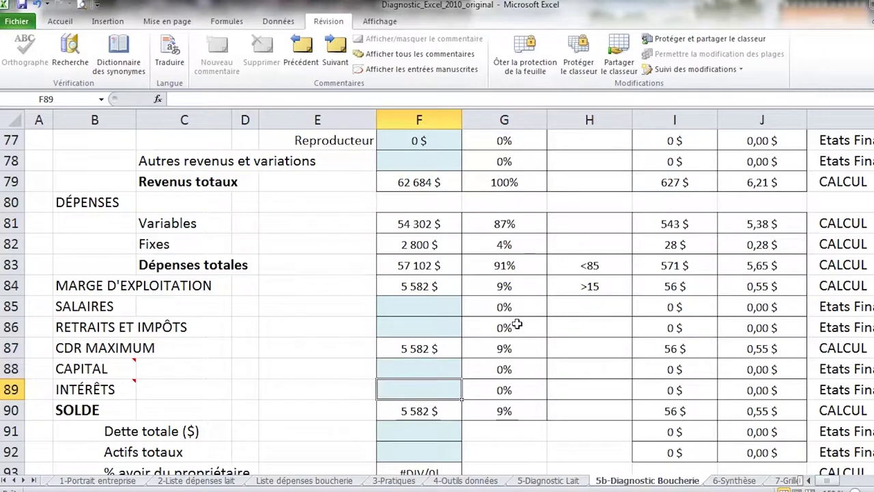
key(Up)
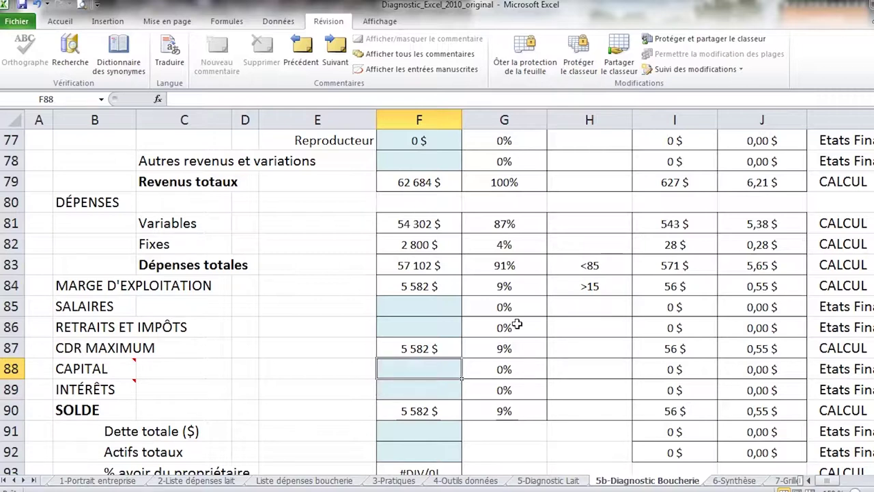
key(Down)
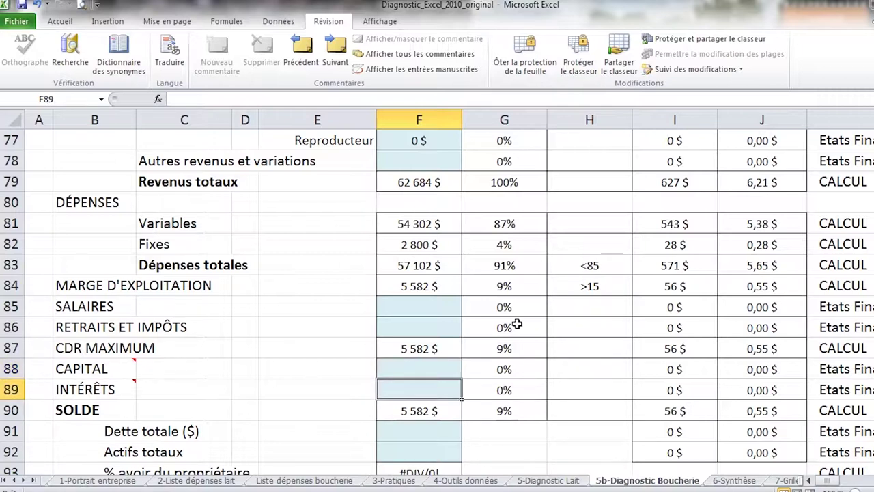
key(Down)
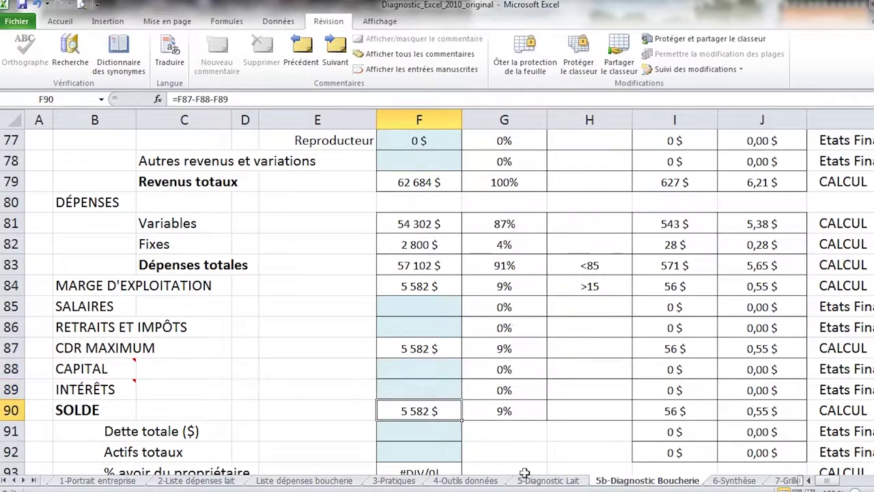
Enter 449 770 for Actifs totaux, leaving Dette totale ($) empty.
scroll(527, 414, down, 1)
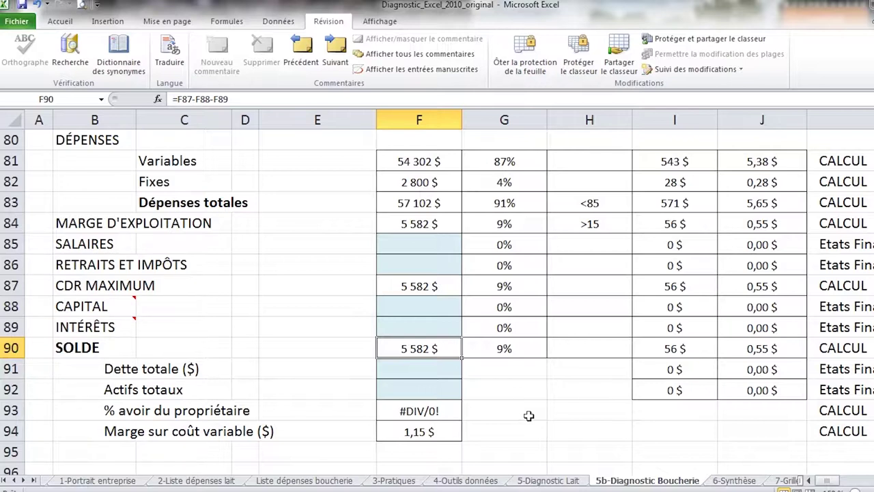
key(Down)
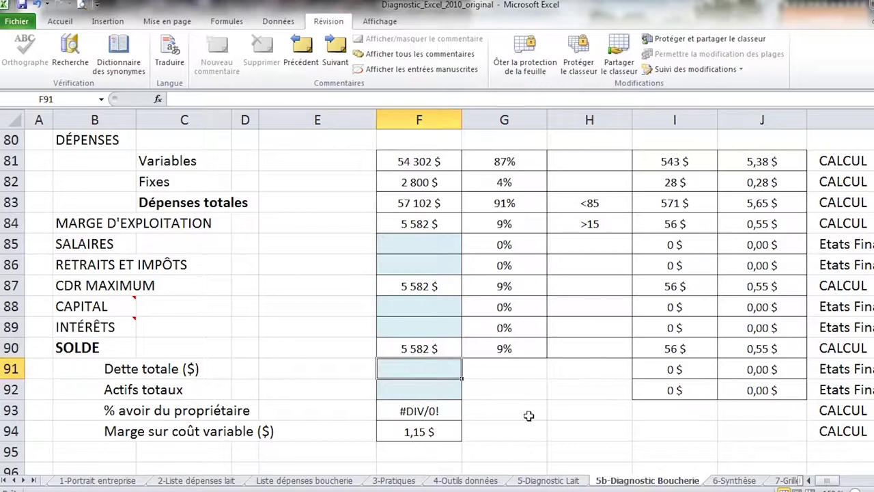
key(Down)
key(Down)
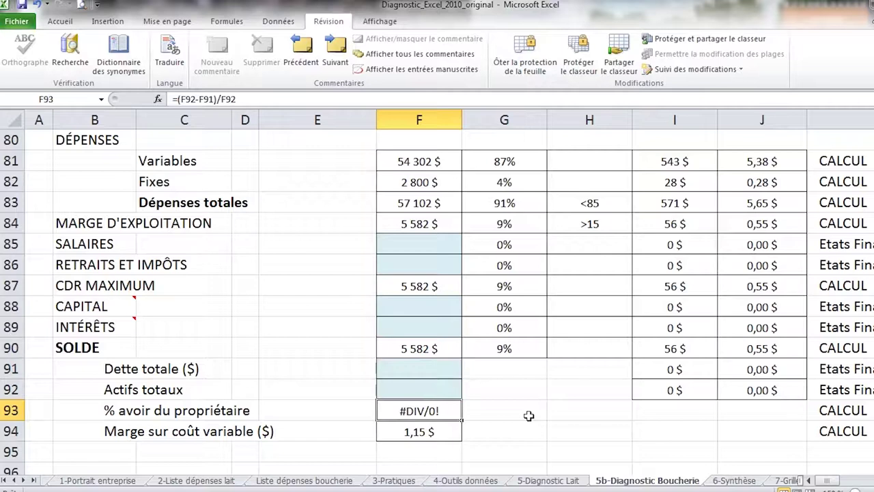
key(Up)
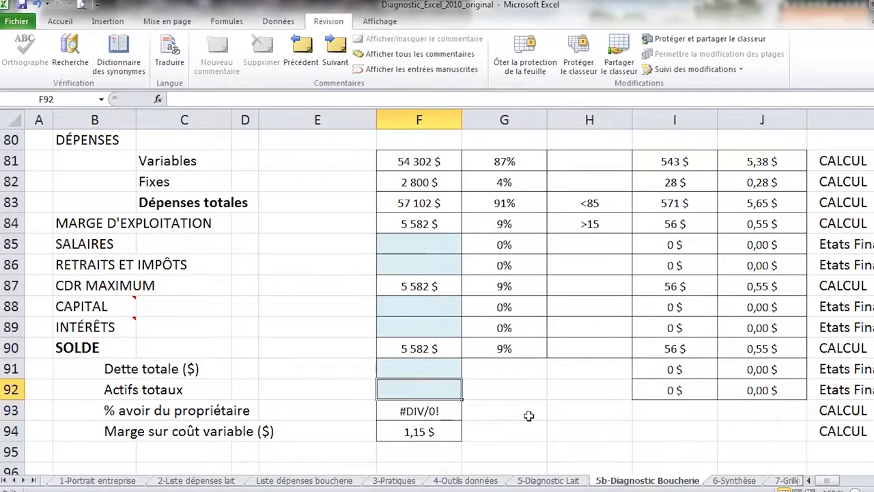
text(44)
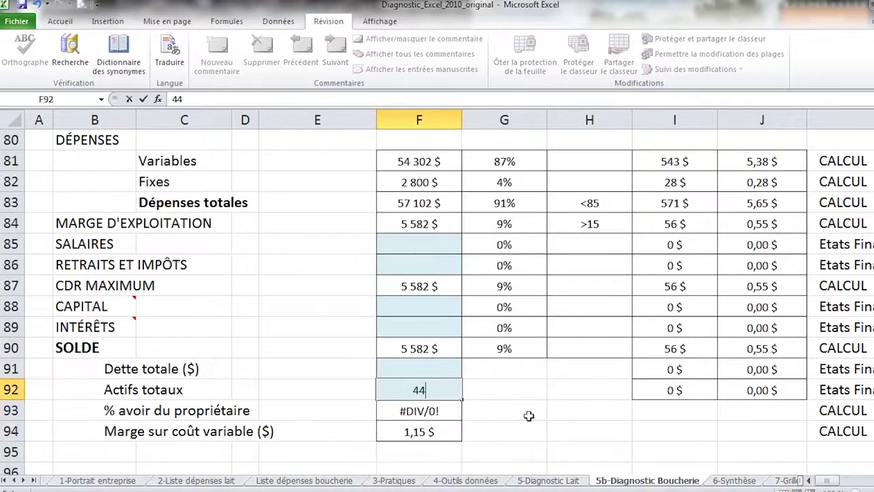
text(9 770)
key(Return)
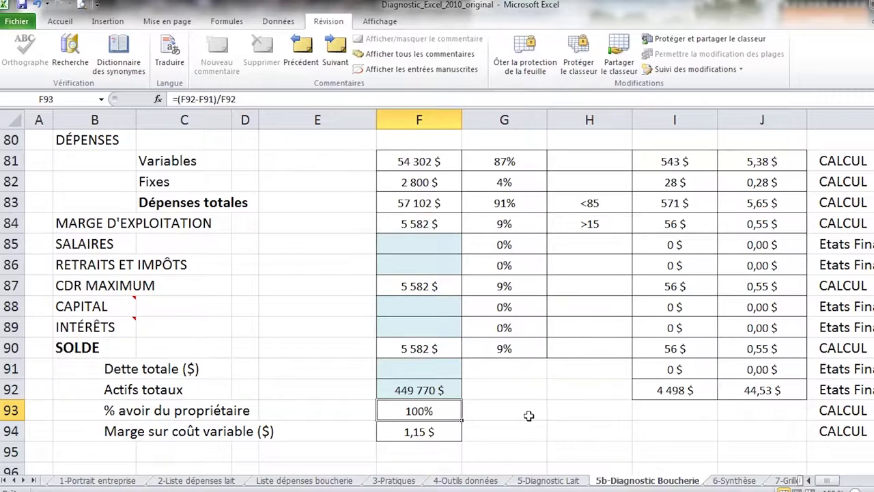
Examine the formulas behind Marge sur coût variable ($) and the Marge d'exploitation per kg of chevreaux vendus.
key(Down)
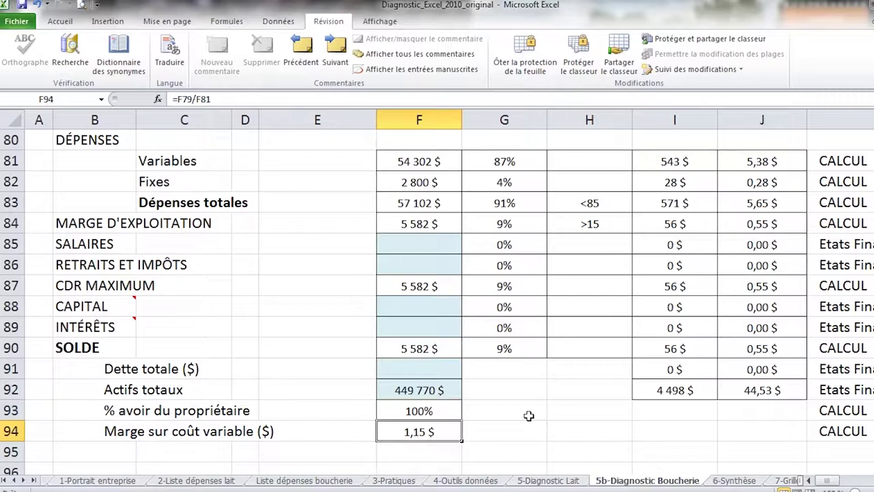
scroll(529, 415, up, 3)
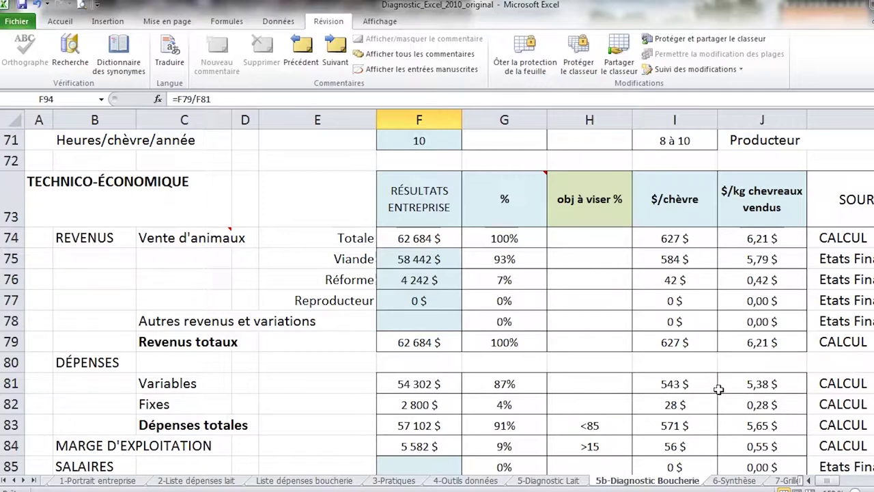
scroll(556, 397, down, 1)
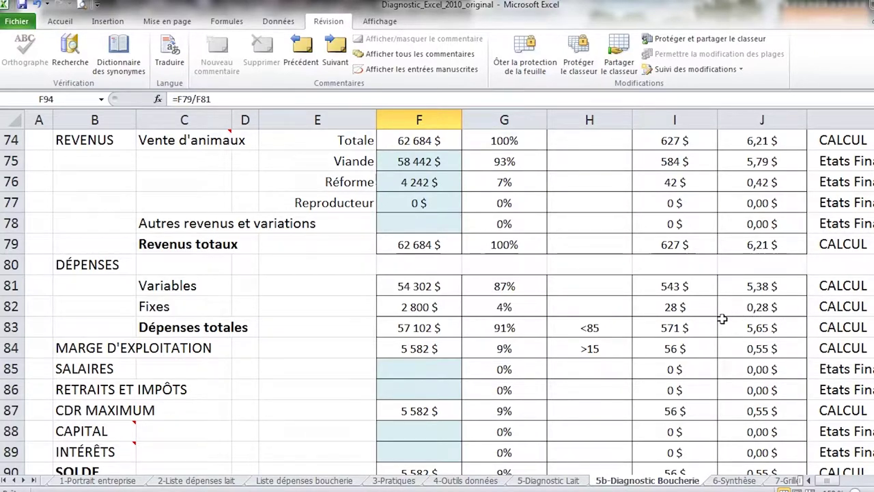
click(768, 349)
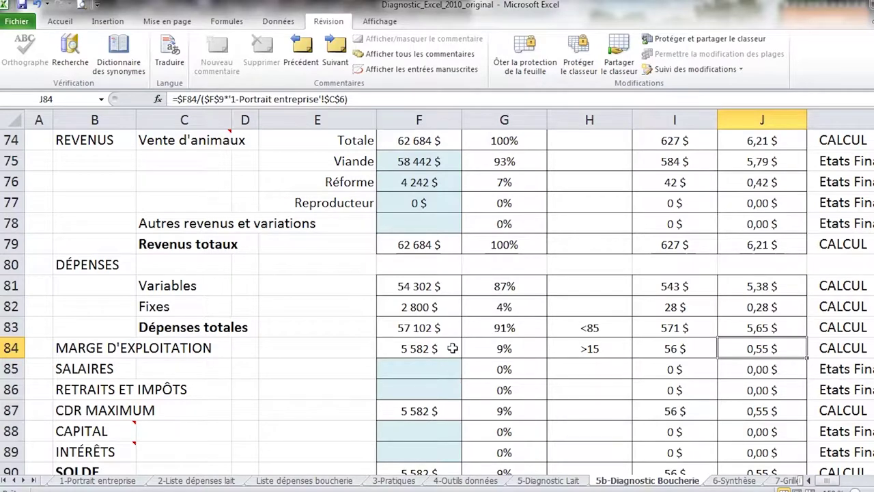
On the Liste dépenses boucherie sheet, examine the variable costs and the formula behind the Achat d'animaux percentage.
click(330, 481)
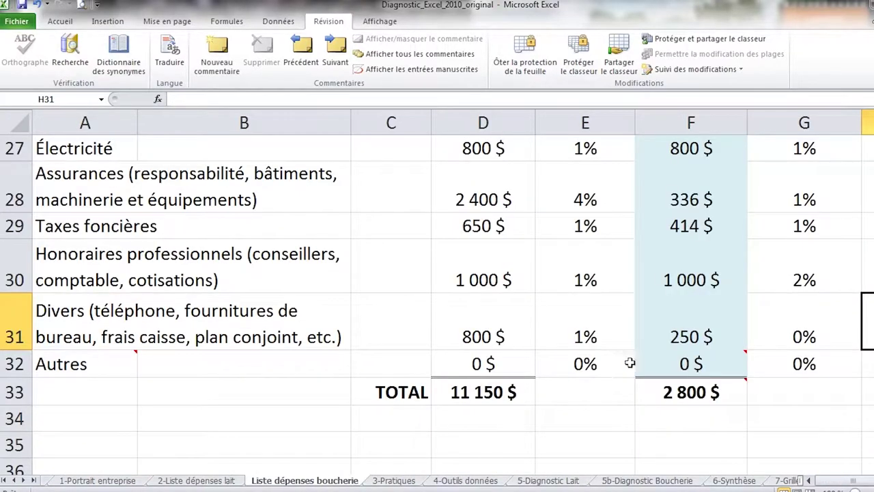
scroll(770, 381, up, 5)
scroll(796, 391, up, 2)
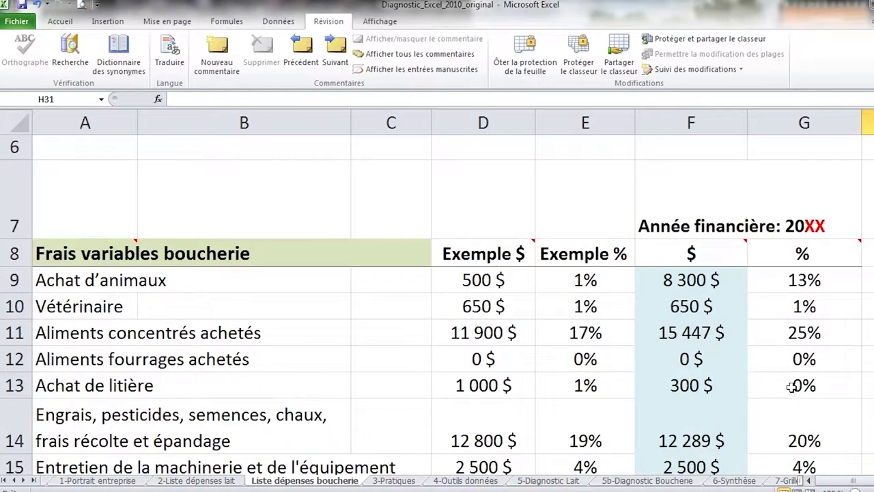
click(821, 282)
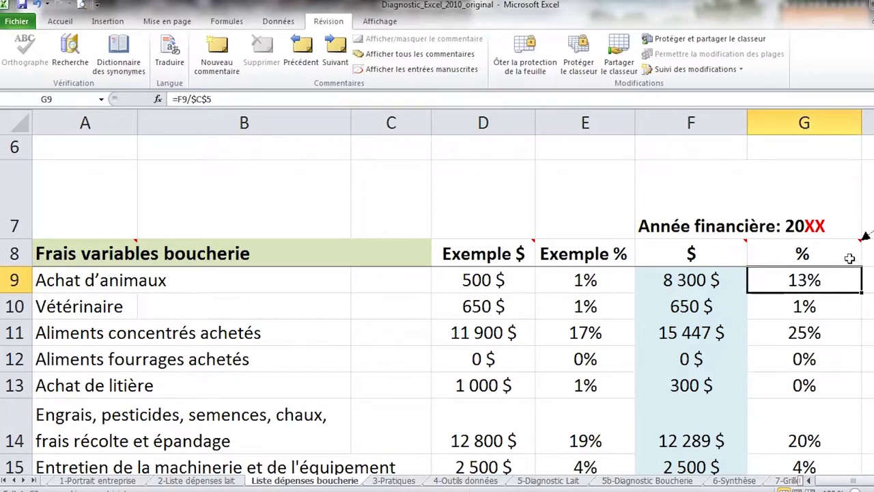
click(810, 480)
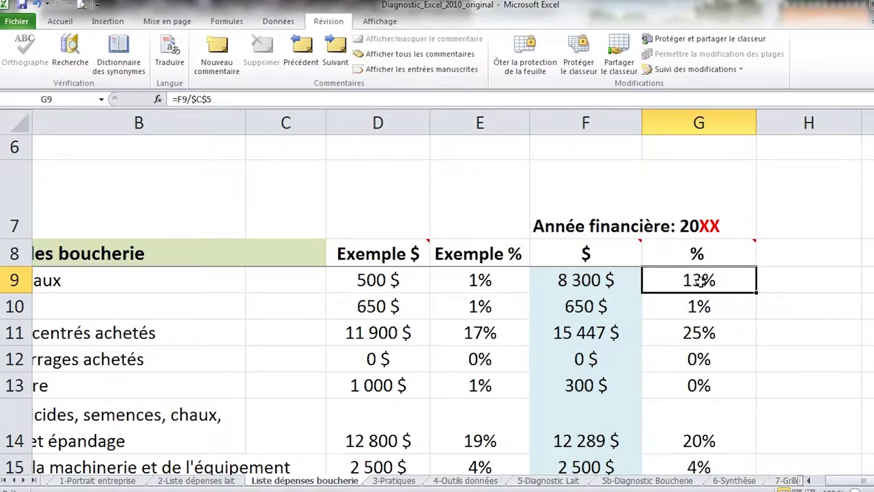
Examine the formula behind the Aliments concentrés achetés percentage and compare it with the other variable cost lines.
mouse_move(733, 252)
click(730, 336)
scroll(741, 372, down, 1)
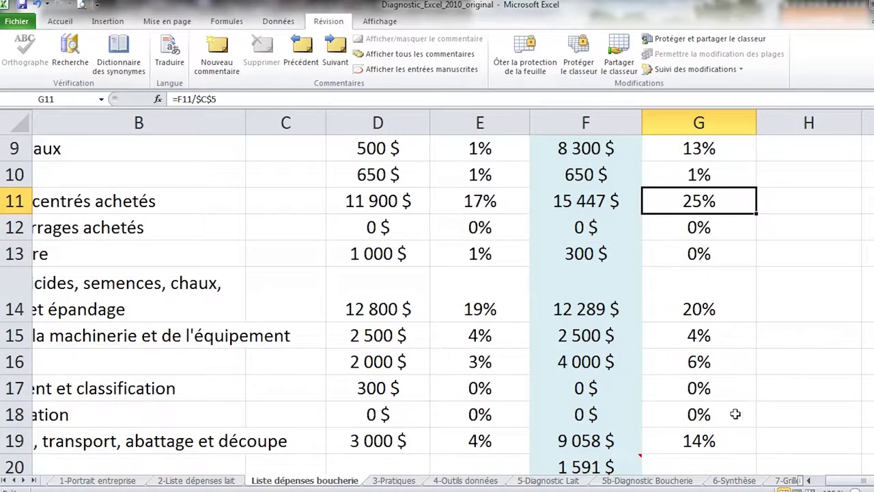
click(810, 481)
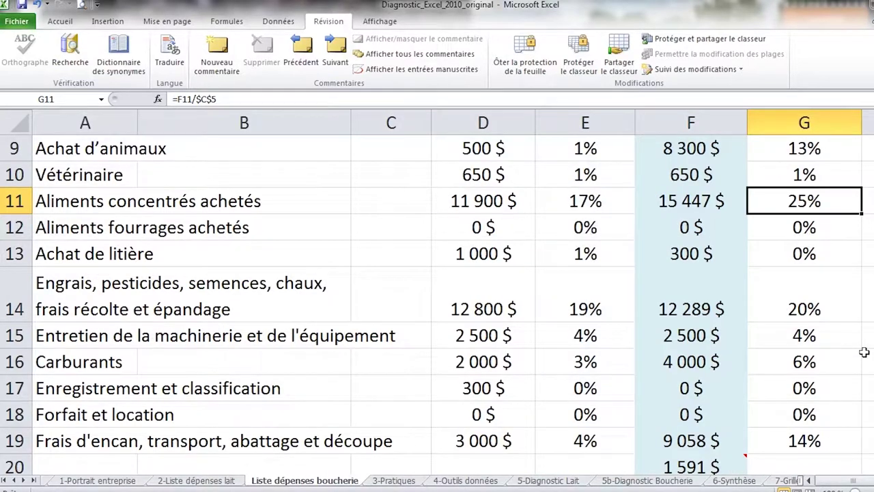
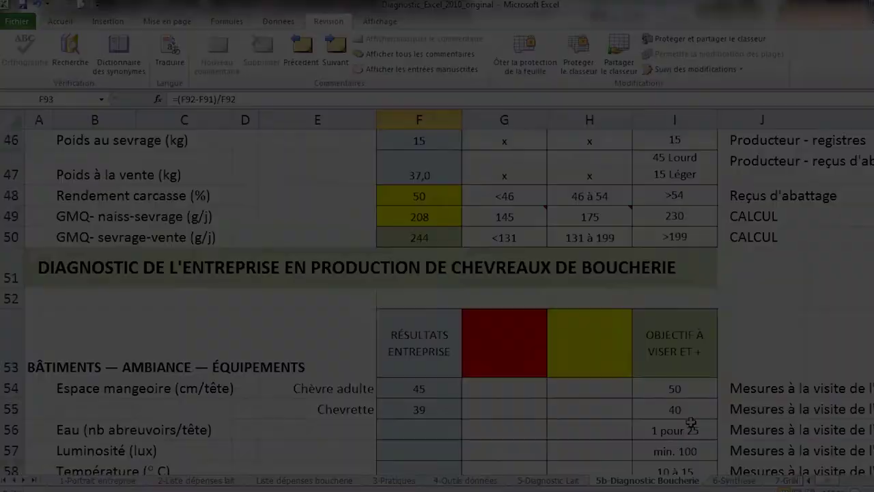
On the 5b-Diagnostic Boucherie sheet, examine the formulas for kg sevrés, Kg chevreaux vendus and Nb chevrottages per chèvre per année.
scroll(691, 423, up, 3)
scroll(691, 423, up, 10)
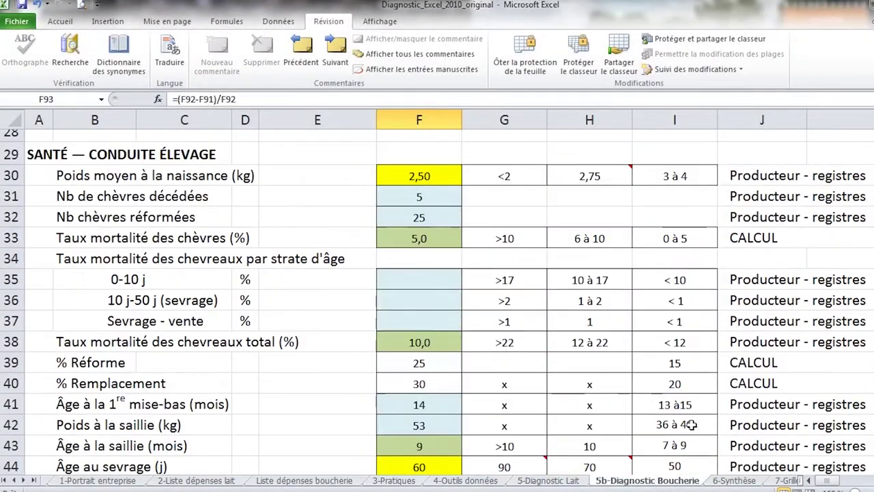
scroll(692, 424, up, 2)
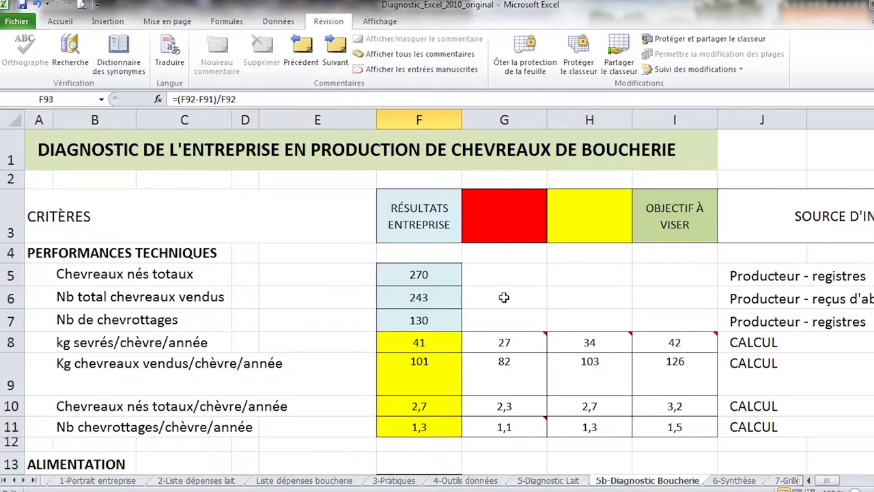
scroll(504, 297, down, 1)
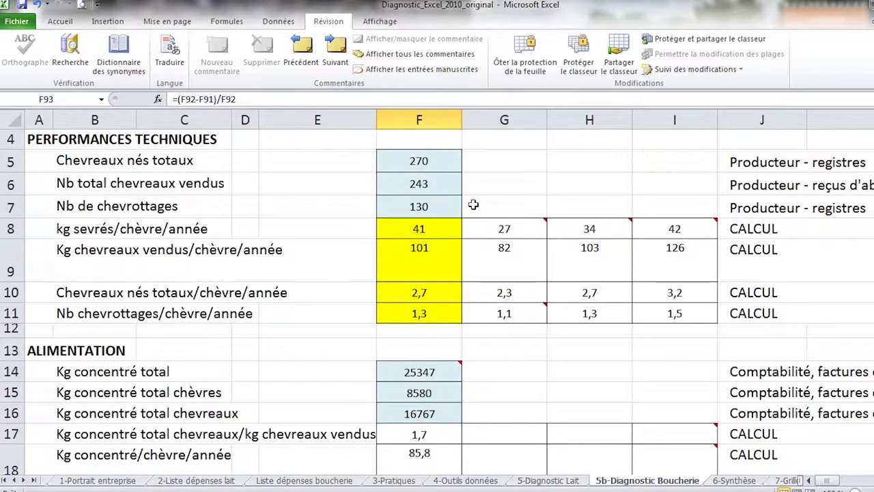
click(444, 220)
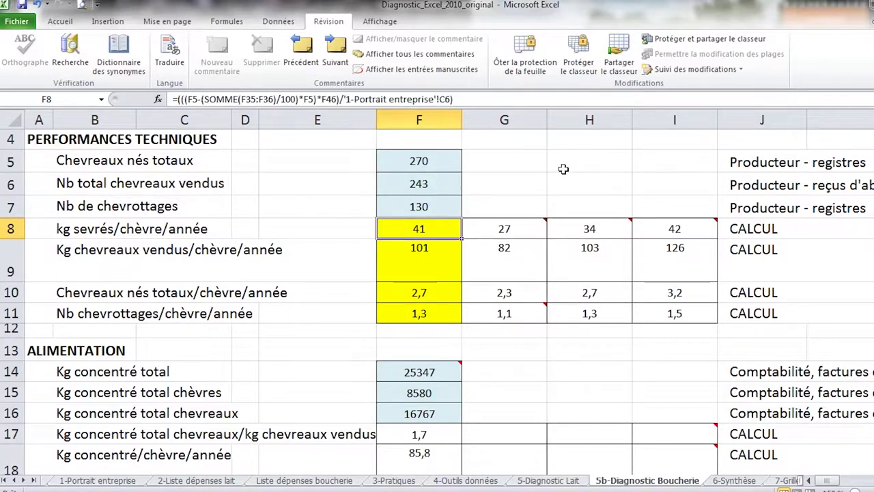
click(443, 269)
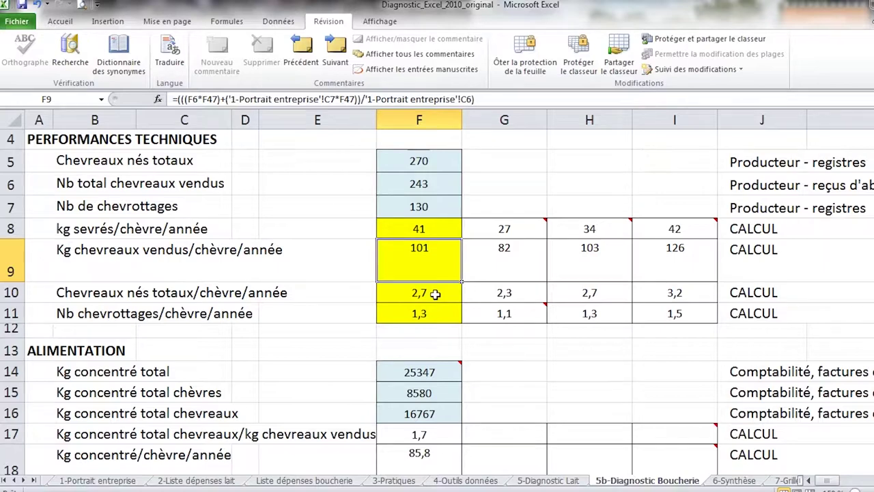
click(422, 314)
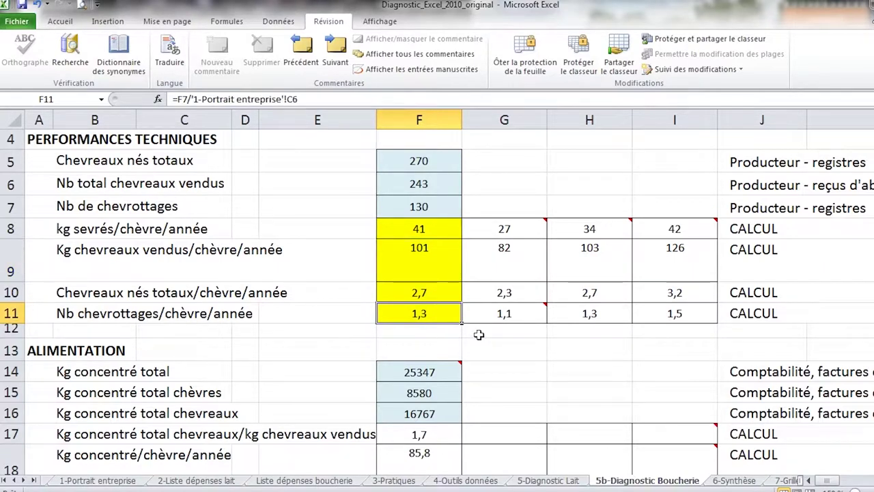
Review the Reproduction and Santé — Conduite élevage results against their thresholds, through GMQ- sevrage-vente.
scroll(523, 431, down, 4)
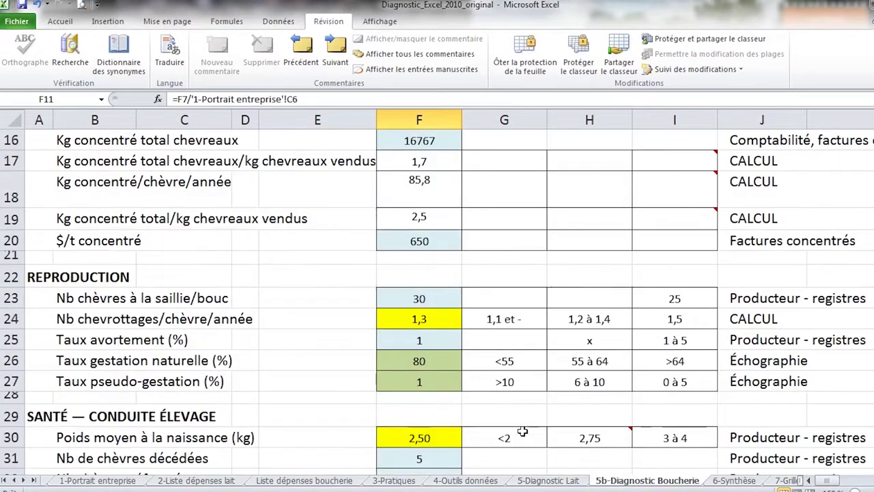
scroll(523, 431, down, 2)
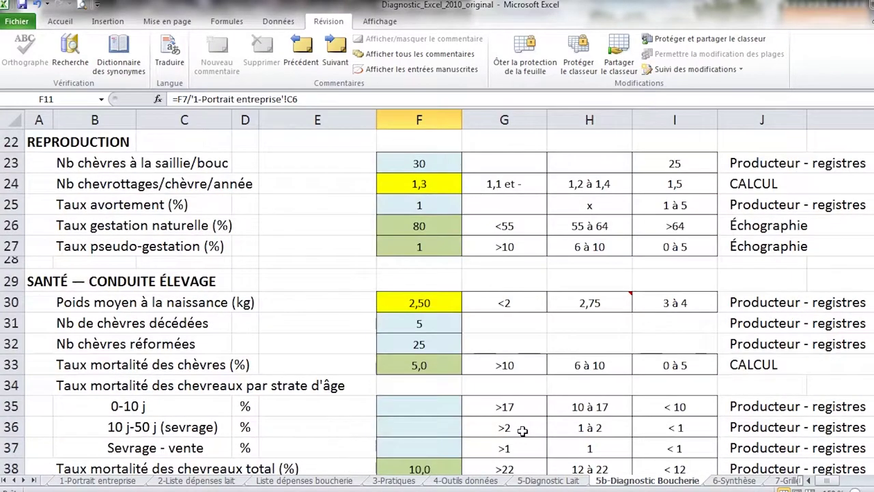
scroll(522, 431, down, 1)
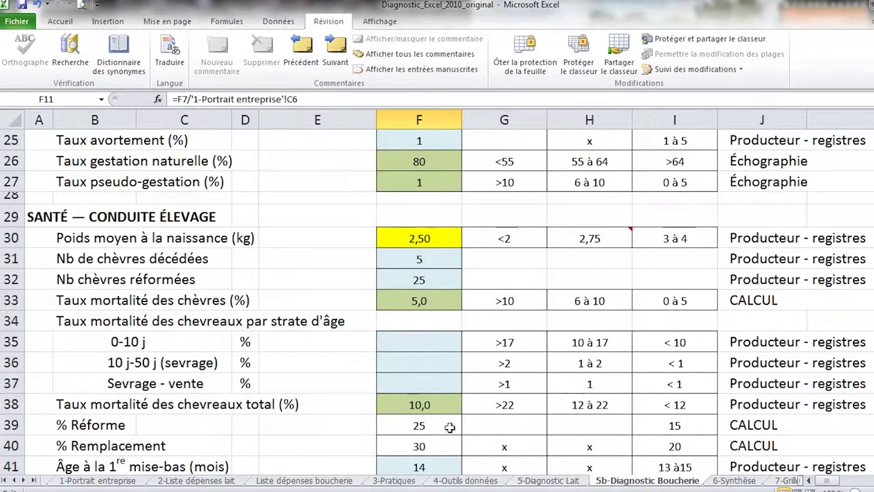
scroll(450, 427, down, 4)
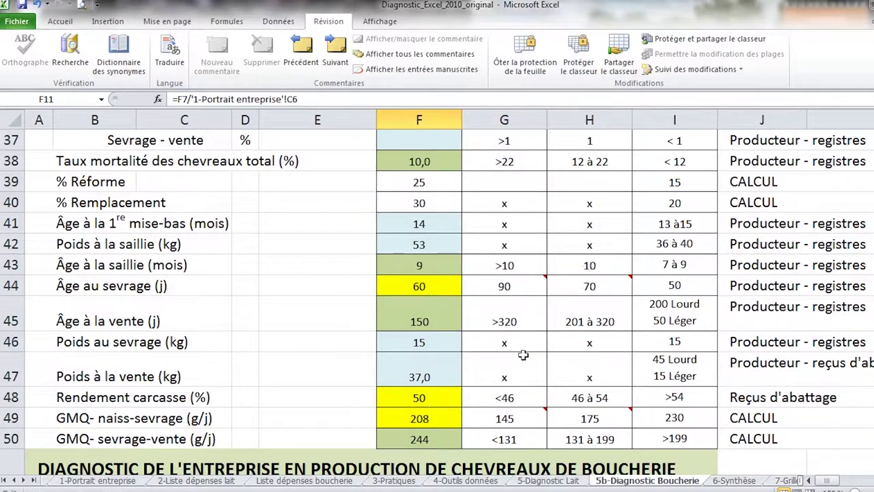
scroll(438, 411, down, 1)
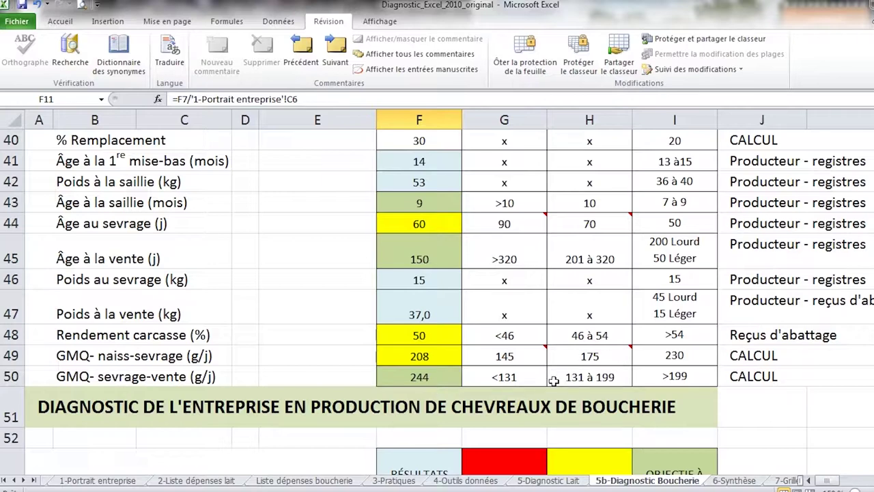
Switch to the Diagnostic_Excel_2010_exemple pour formation workbook and review its Santé — Conduite élevage results.
mouse_move(187, 491)
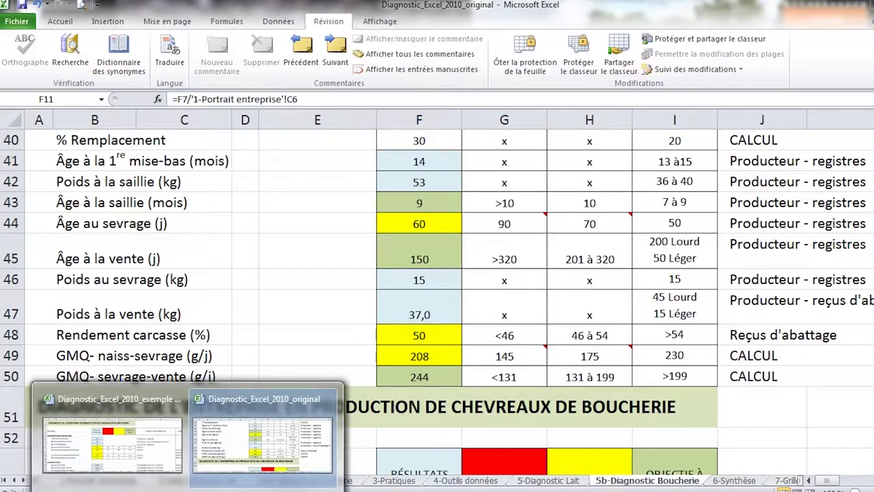
click(113, 437)
scroll(505, 406, down, 2)
scroll(500, 409, down, 6)
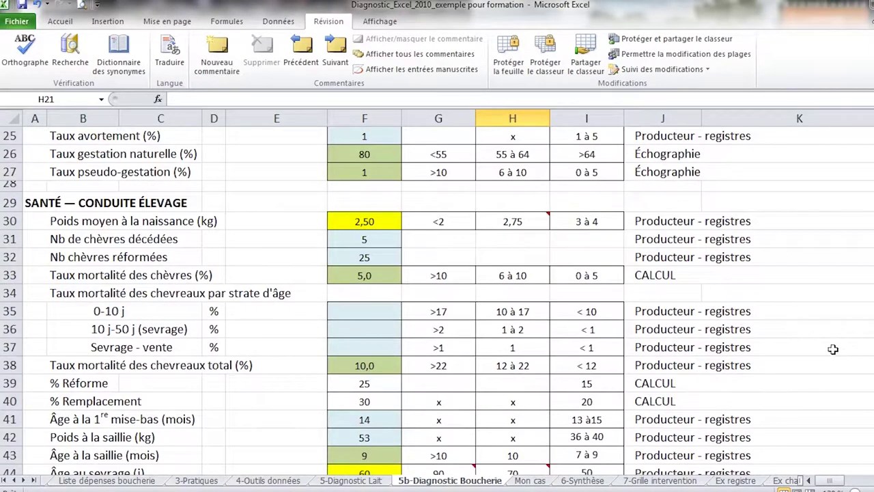
scroll(410, 380, down, 3)
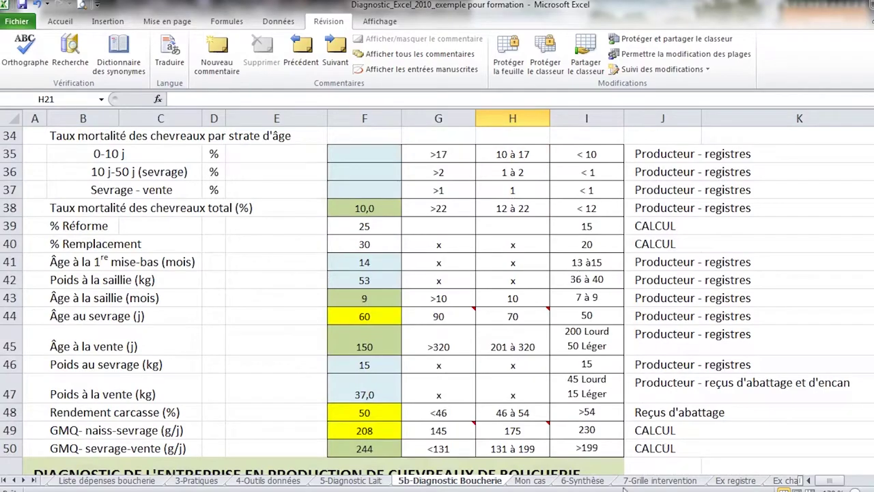
On the 6-Synthèse sheet, review the principal points to improve and the Recommandations section.
click(587, 481)
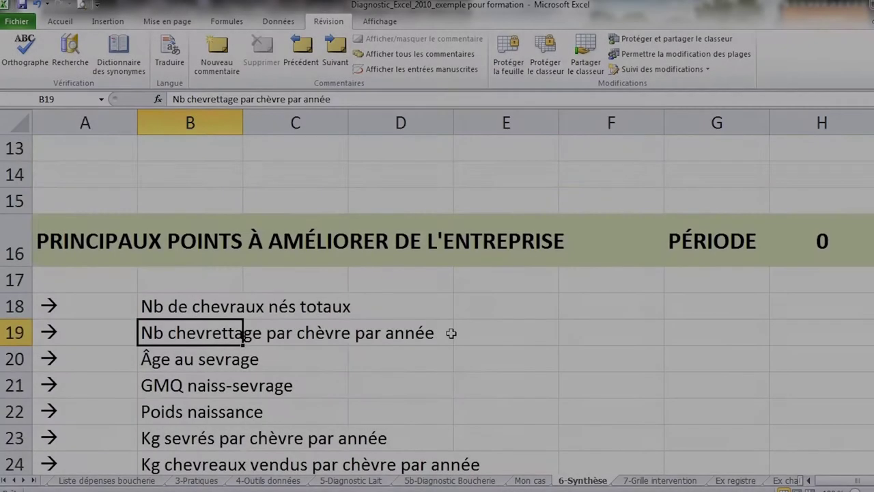
scroll(451, 287, down, 1)
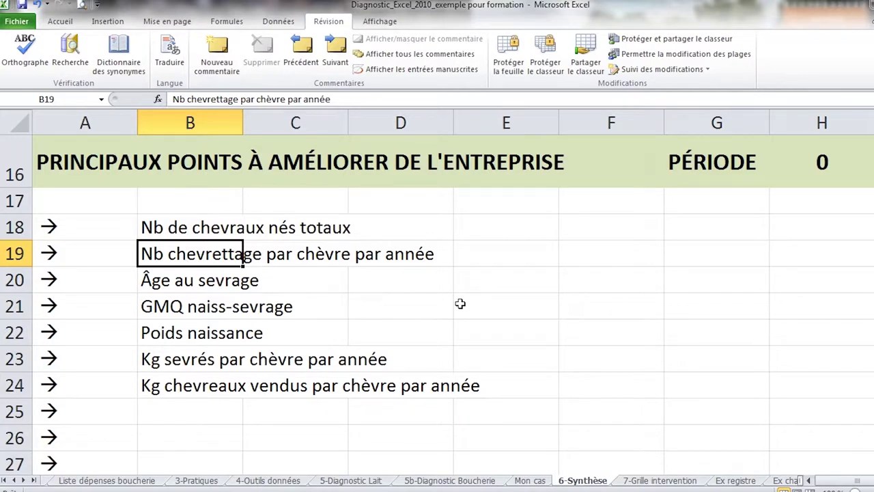
scroll(430, 327, down, 3)
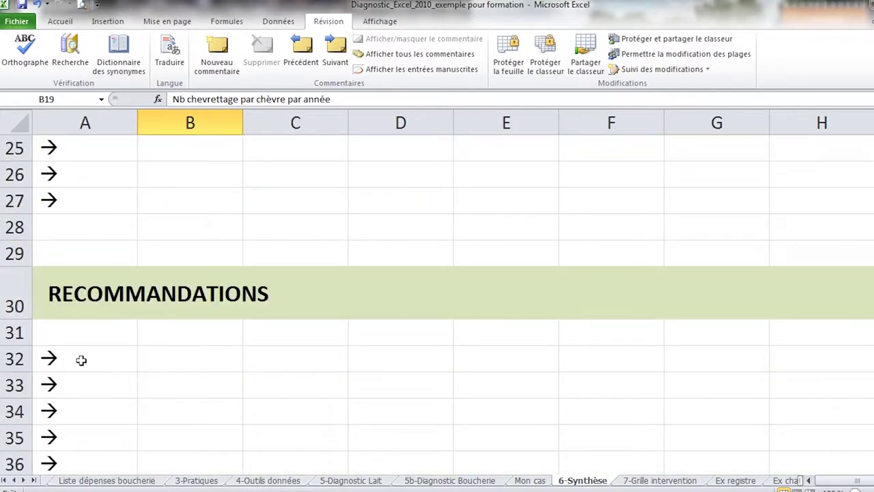
scroll(358, 328, up, 3)
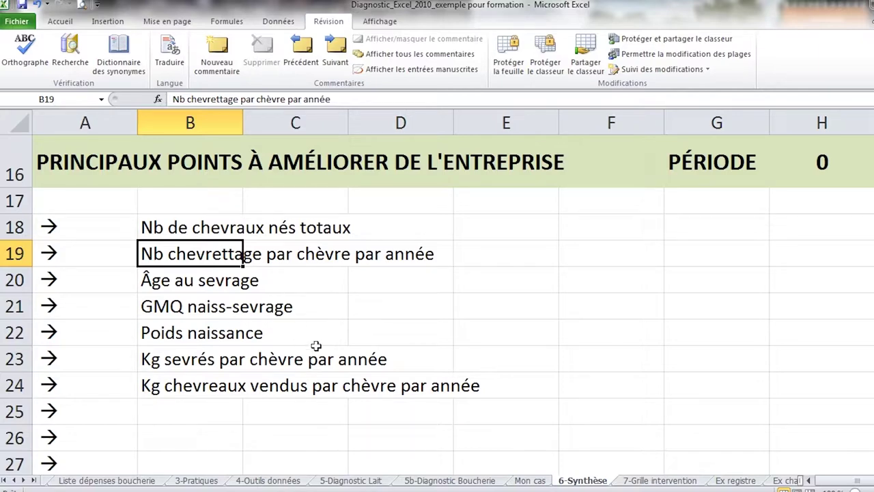
Return to the Performances techniques section of 5b-Diagnostic Boucherie and examine the kg sevrés/chèvre/année formula.
click(464, 480)
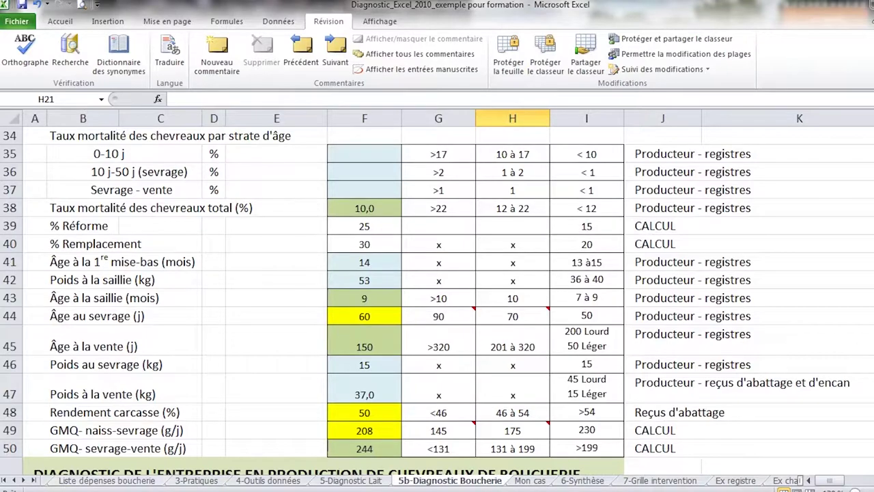
scroll(413, 309, up, 11)
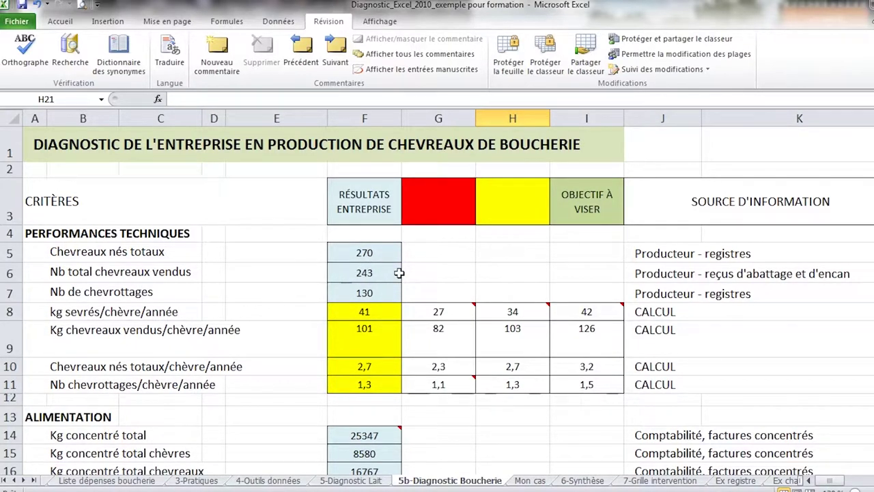
click(366, 311)
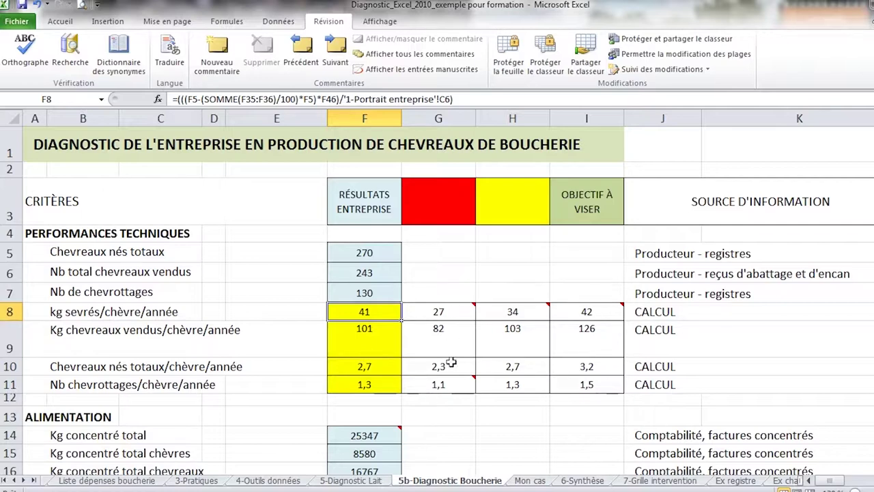
Review the Alimentation, Reproduction and mortality rows that relate to the technical performance results.
scroll(471, 406, down, 1)
scroll(471, 407, down, 3)
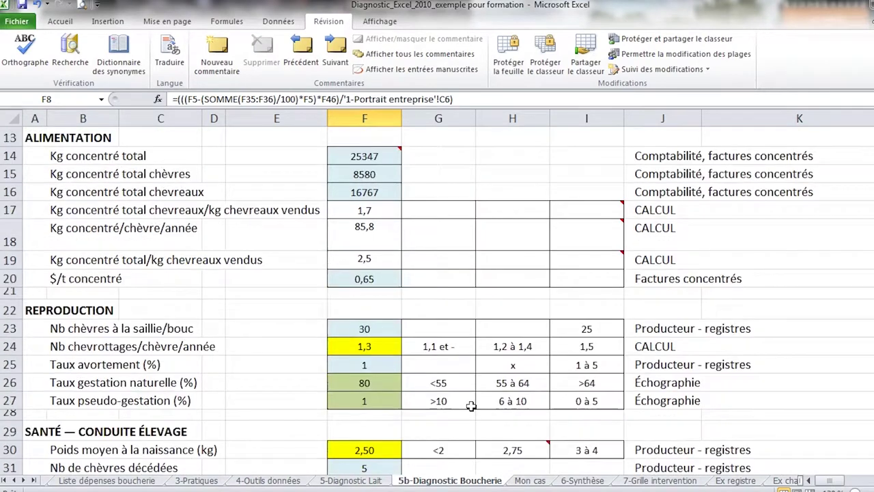
scroll(471, 406, down, 2)
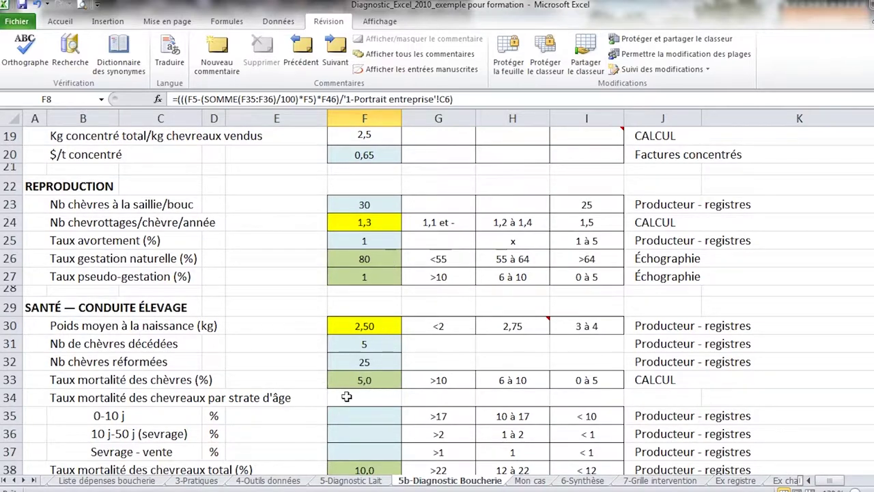
scroll(399, 443, down, 1)
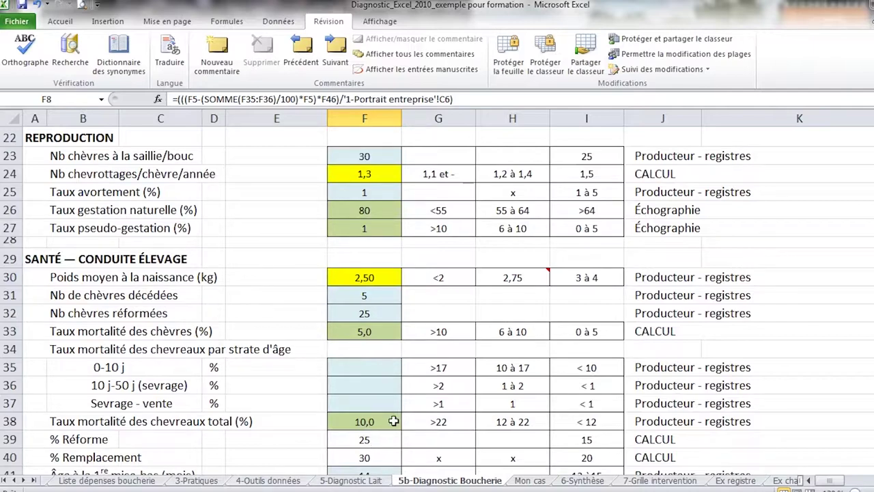
scroll(393, 420, up, 1)
scroll(393, 421, up, 6)
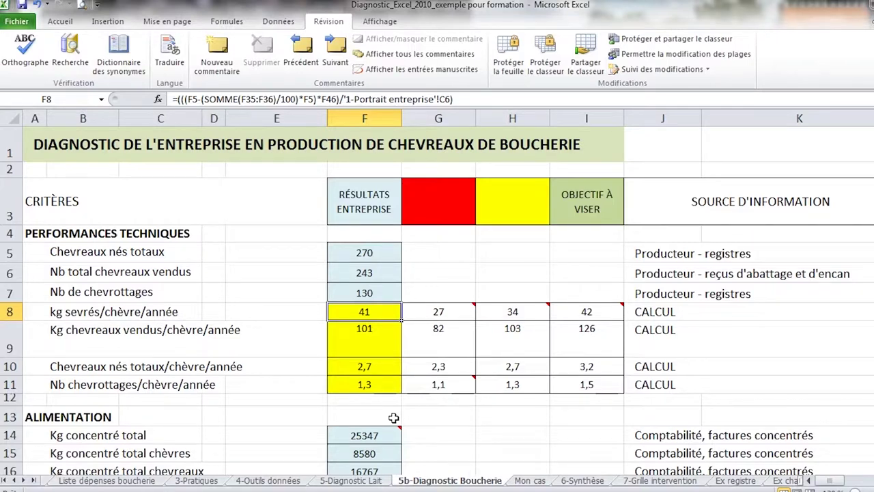
Set Nb de chevrottages to 150 and check the recalculated Nb chevrottages/chèvre/année.
key(Up)
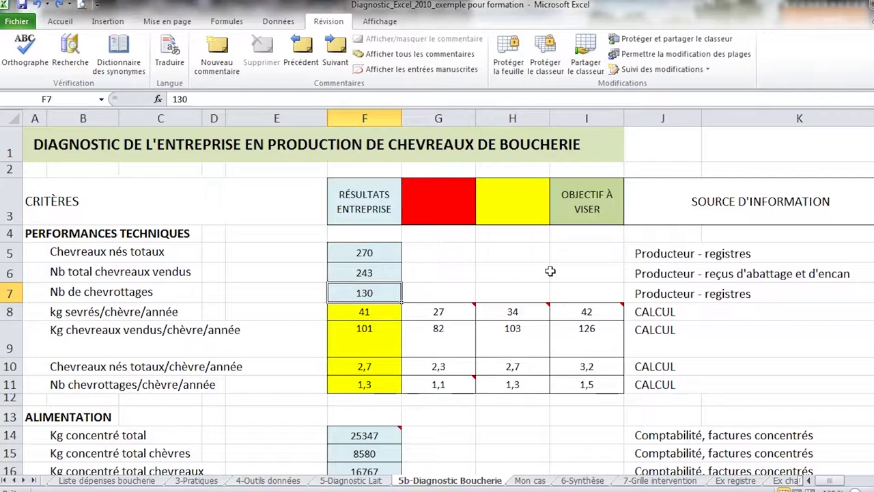
text(150)
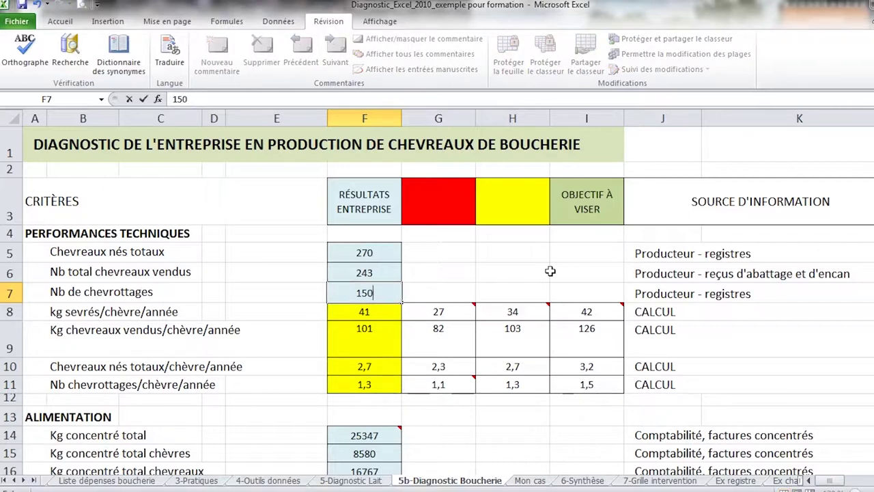
key(Return)
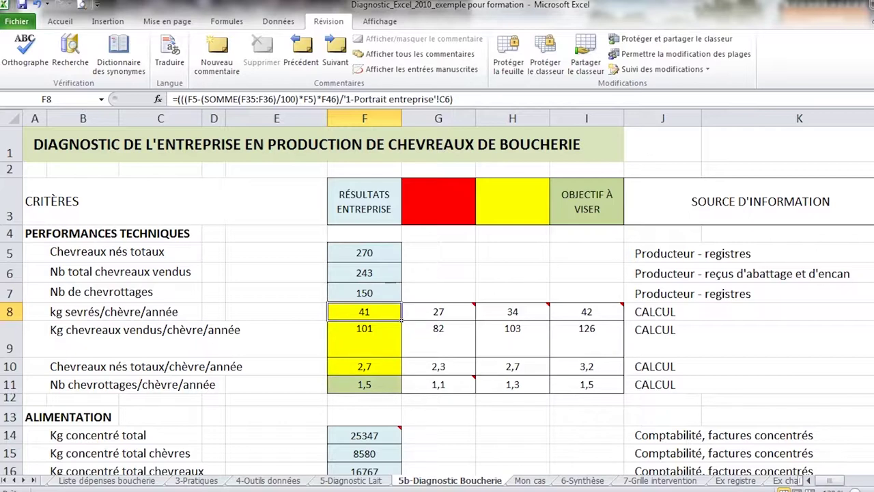
click(379, 386)
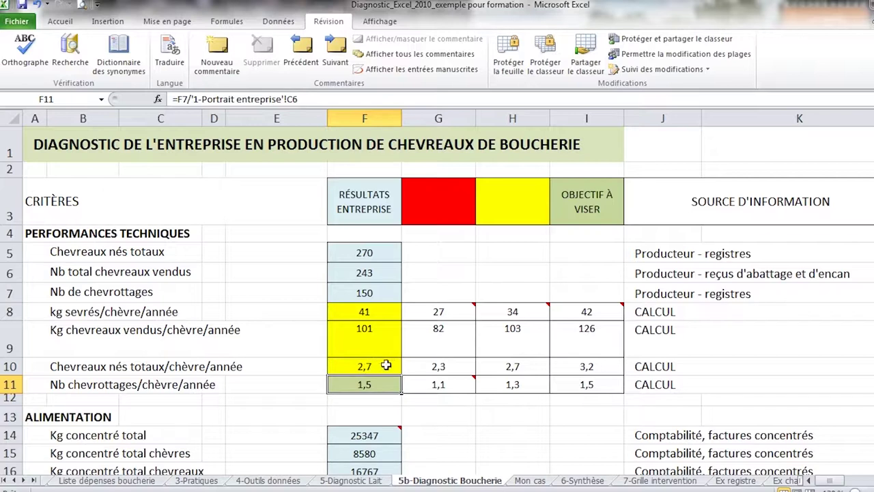
Try 312 for Chevreaux nés totaux and 296 for Nb total chevreaux vendus, and check the SOLDE result.
click(359, 272)
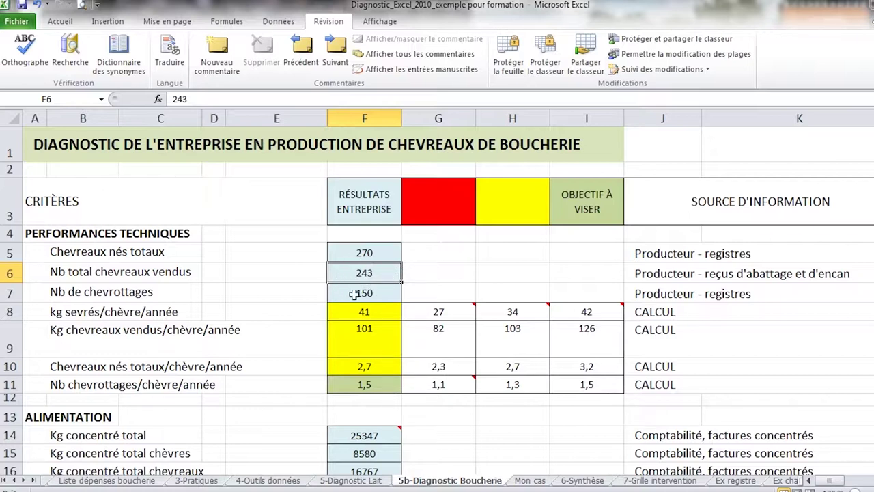
click(364, 252)
key(shift+Down)
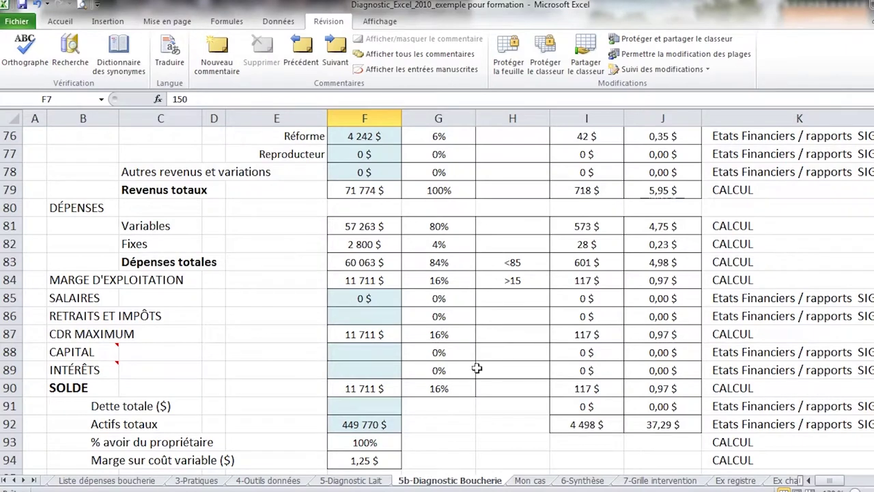
click(365, 389)
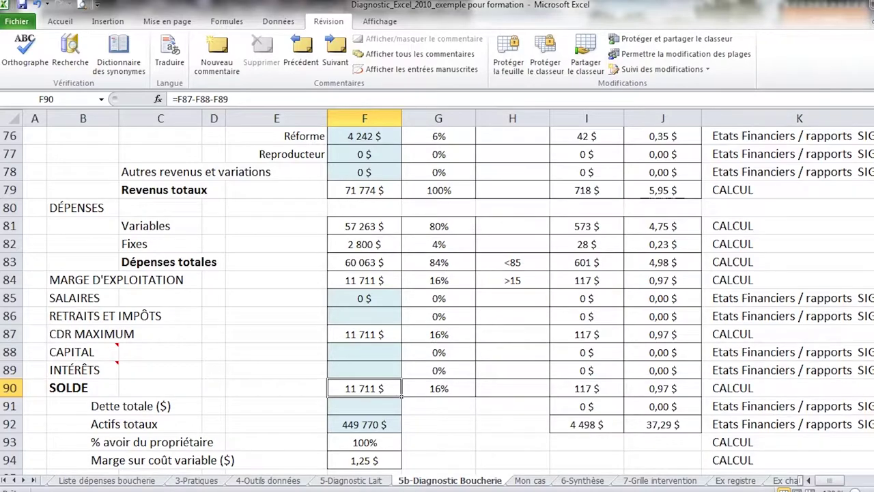
scroll(437, 301, up, 20)
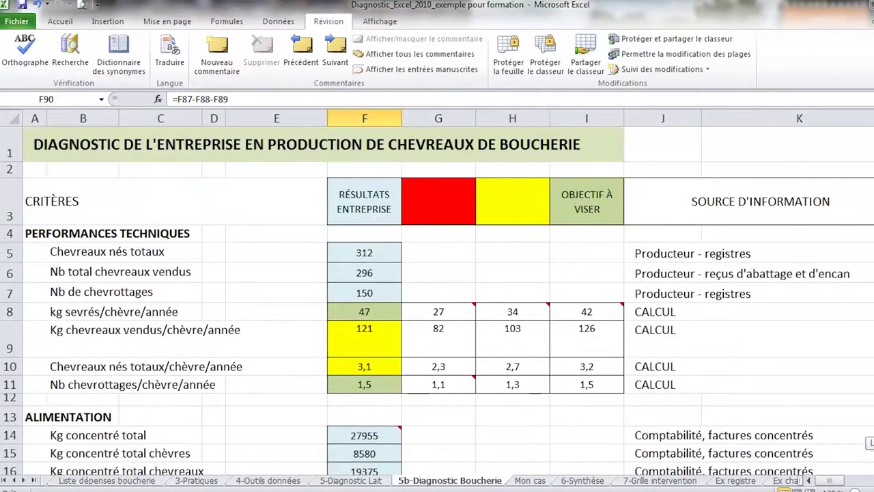
Examine the technical performance and feeding results, including the formulas for Kg chevreaux vendus/chèvre/année and Chevreaux nés totaux/chèvre/année.
mouse_move(402, 320)
scroll(428, 429, down, 1)
scroll(428, 429, down, 1)
scroll(541, 408, down, 1)
scroll(541, 408, up, 2)
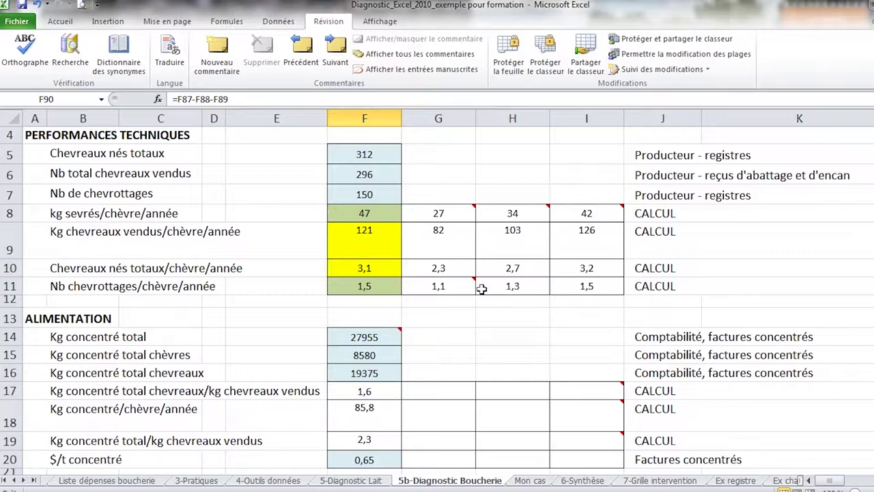
scroll(397, 230, up, 1)
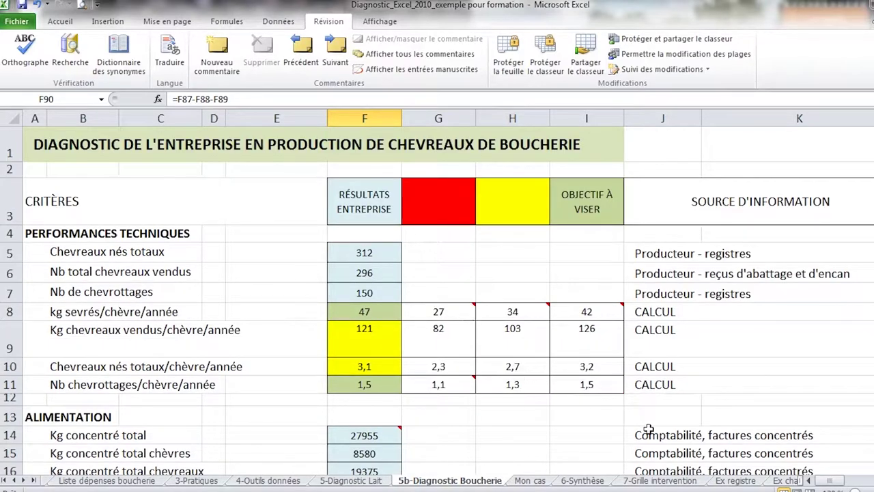
scroll(629, 376, down, 1)
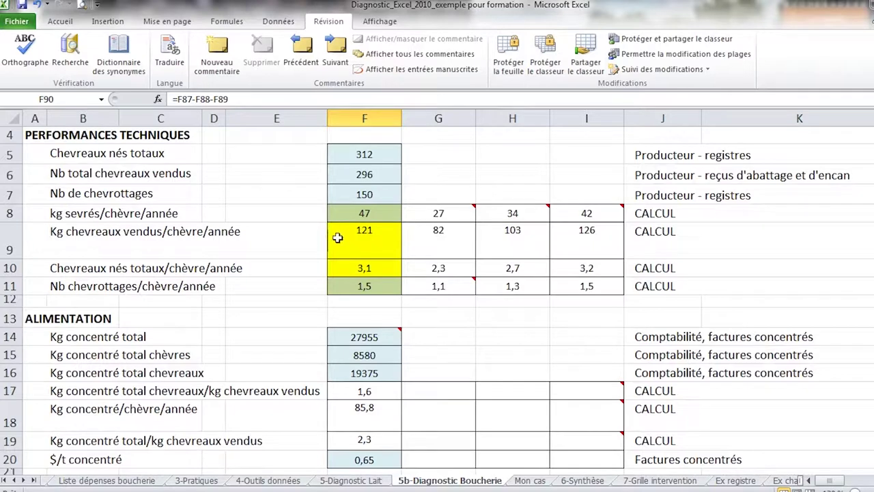
click(342, 249)
click(380, 273)
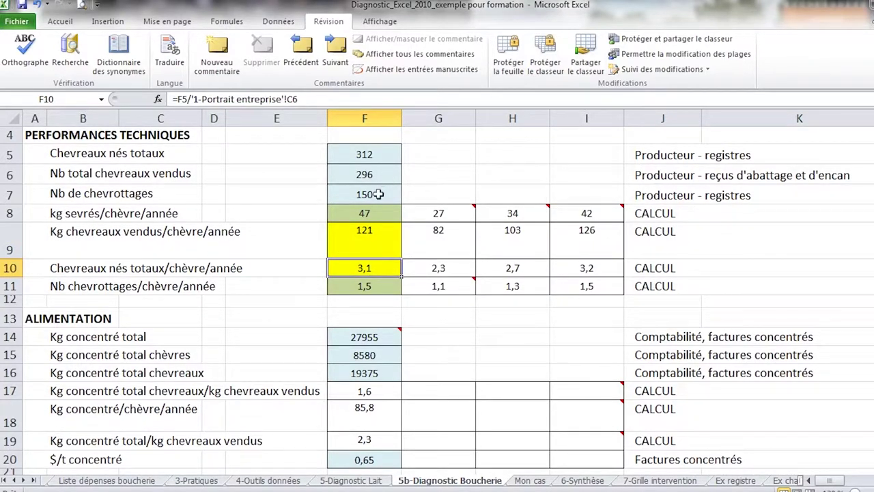
click(370, 237)
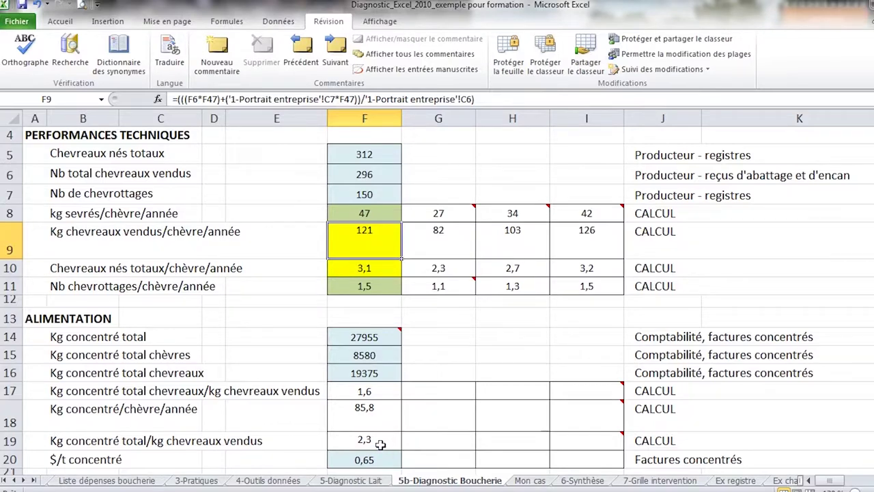
Examine the GMQ naiss-sevrage formula and the birth weight, weaning age and weaning weight cells it depends on.
scroll(380, 444, down, 5)
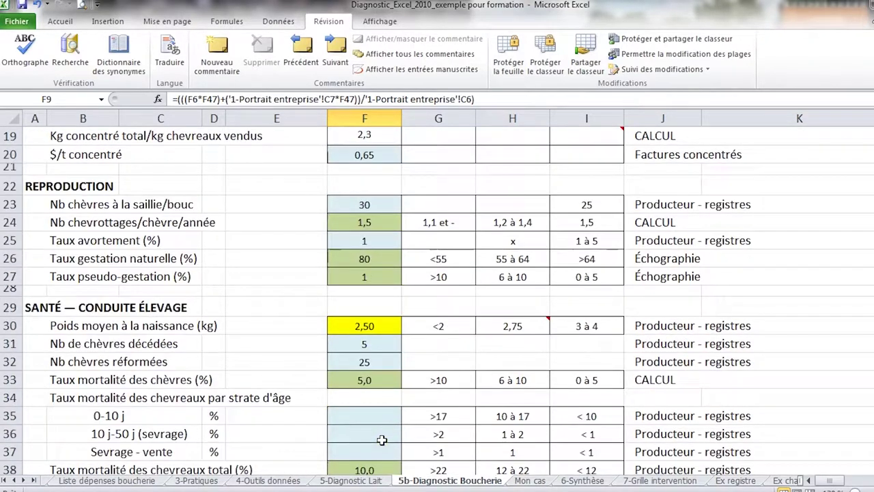
click(370, 322)
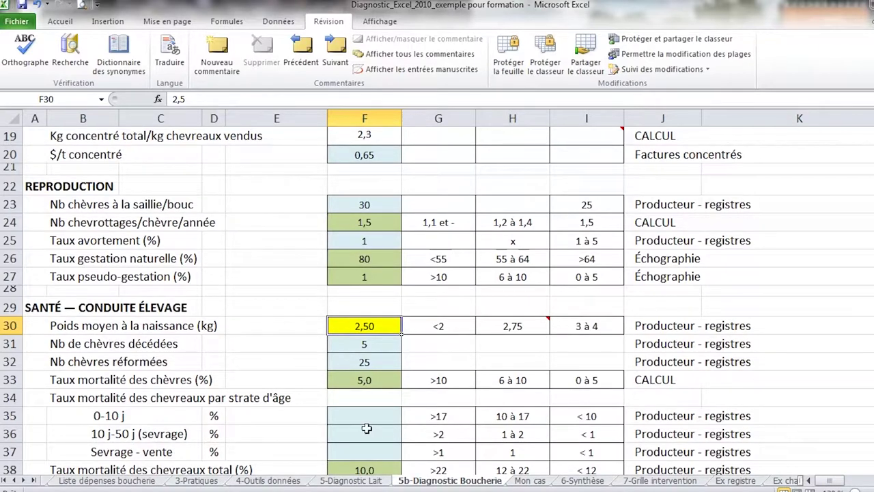
scroll(368, 428, down, 3)
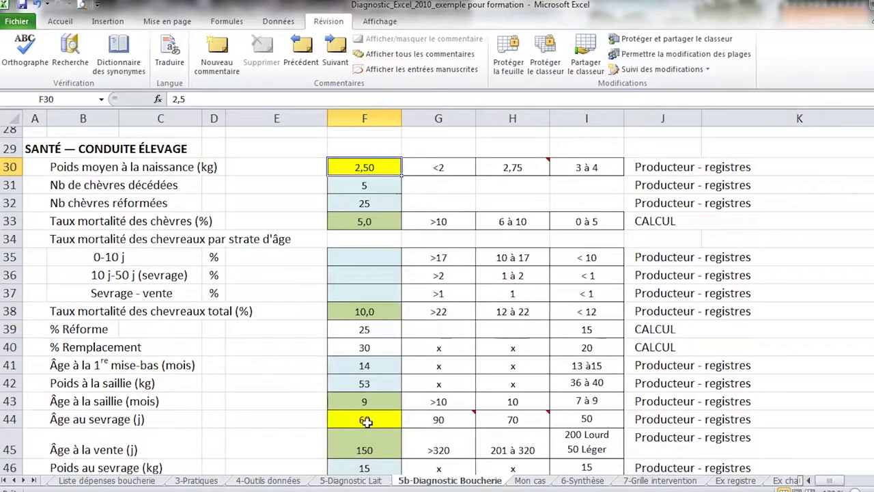
scroll(368, 423, down, 2)
scroll(367, 419, down, 1)
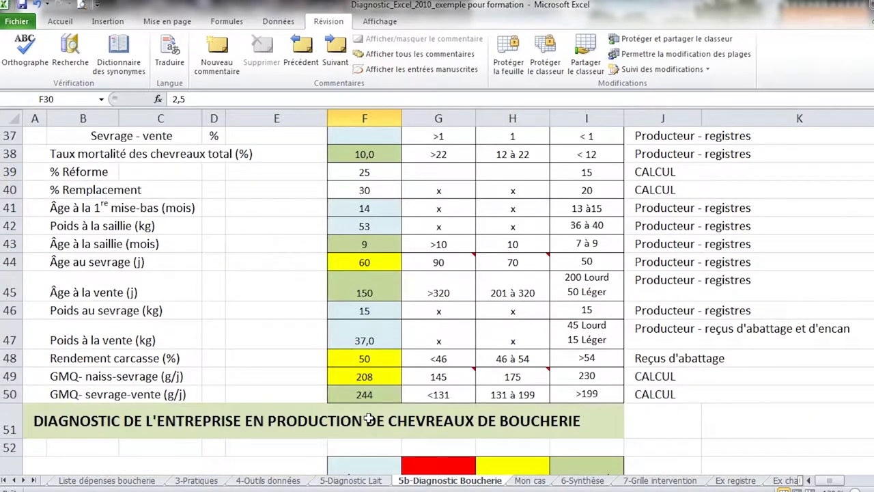
click(374, 380)
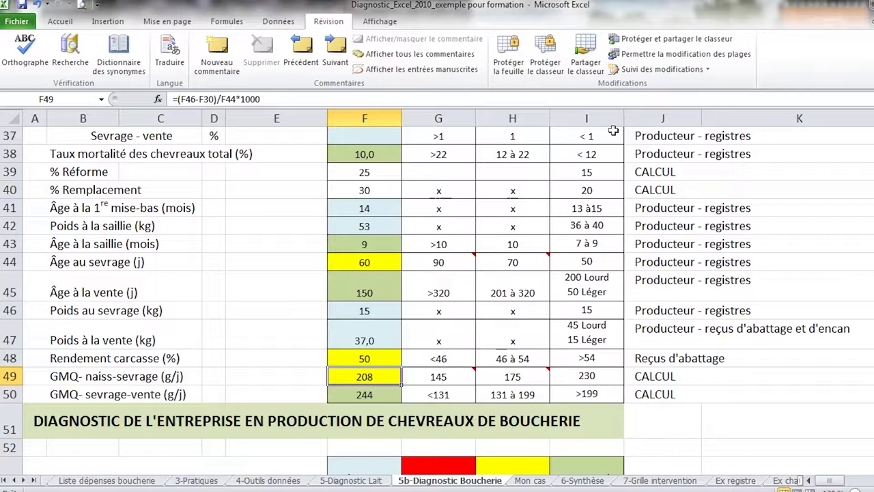
key(Up)
key(Up)
key(Up)
key(Up)
key(Up)
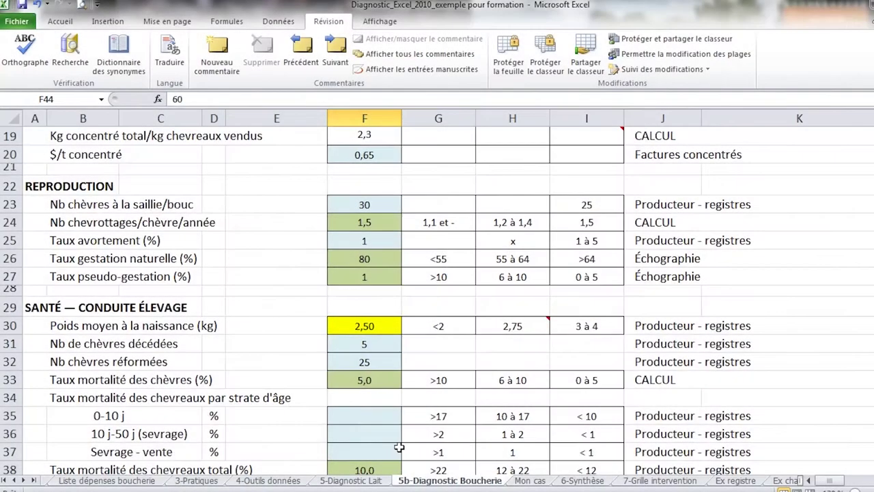
scroll(399, 447, down, 1)
click(363, 277)
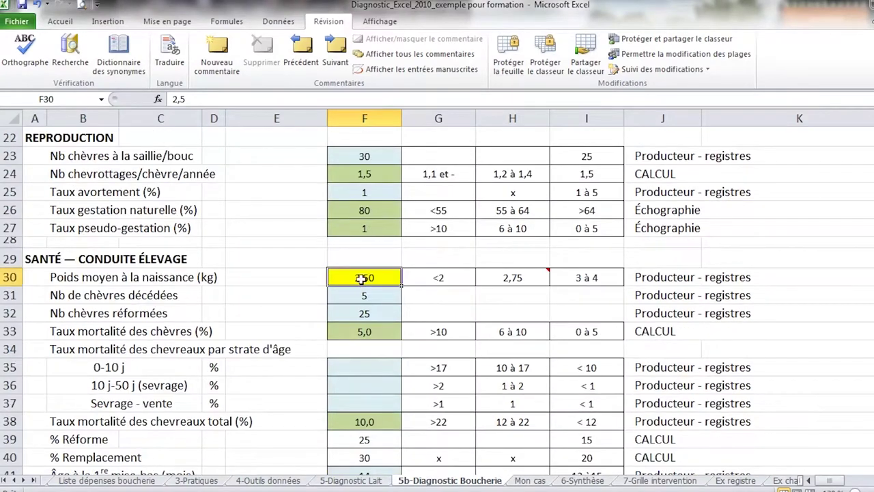
Set Chevreaux nés totaux to 270, Nb total chevreaux vendus to 243 and Nb de chevrottages to 130.
click(602, 480)
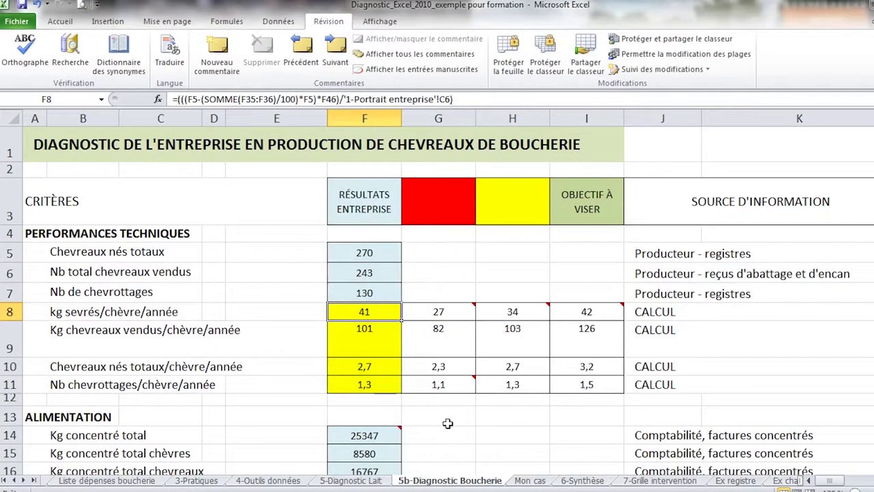
Set Poids moyen à la naissance to 3,5 kg in the SANTÉ — CONDUITE ÉLEVAGE section.
scroll(445, 428, down, 4)
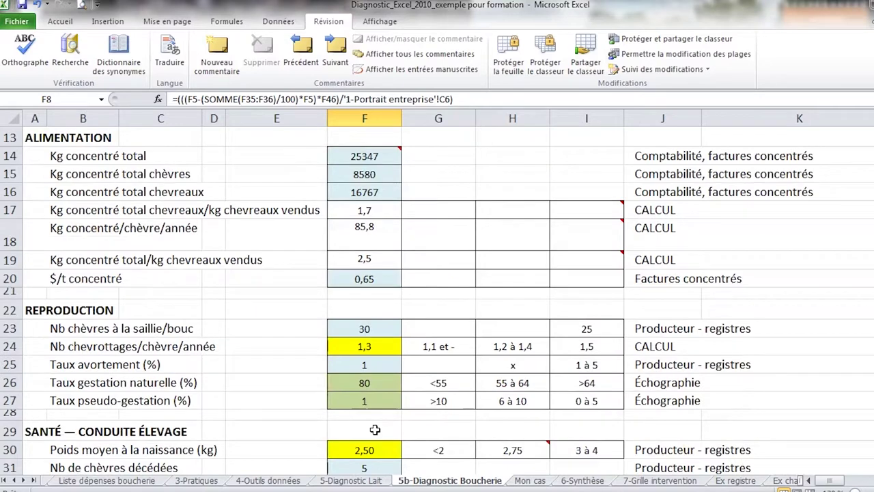
scroll(383, 429, down, 2)
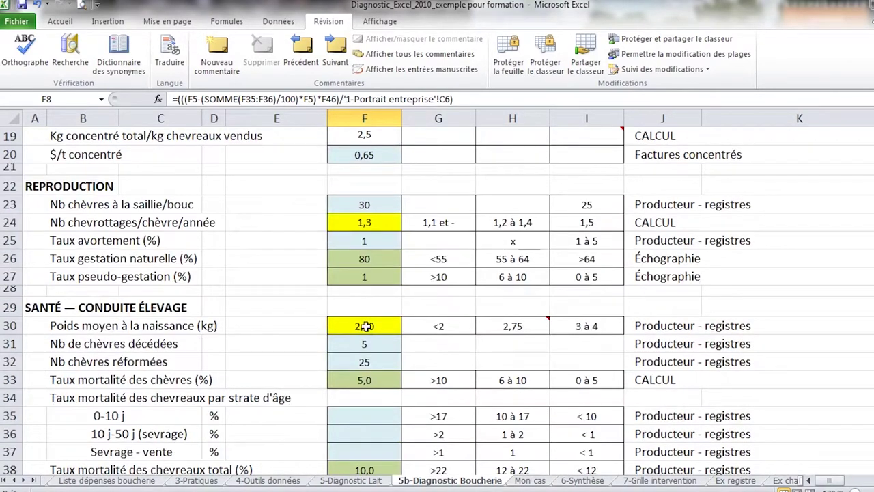
click(366, 327)
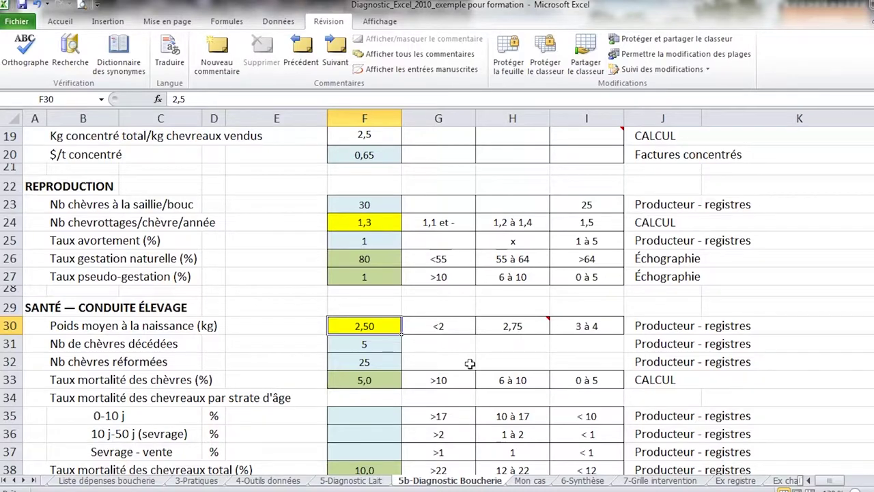
text(3)
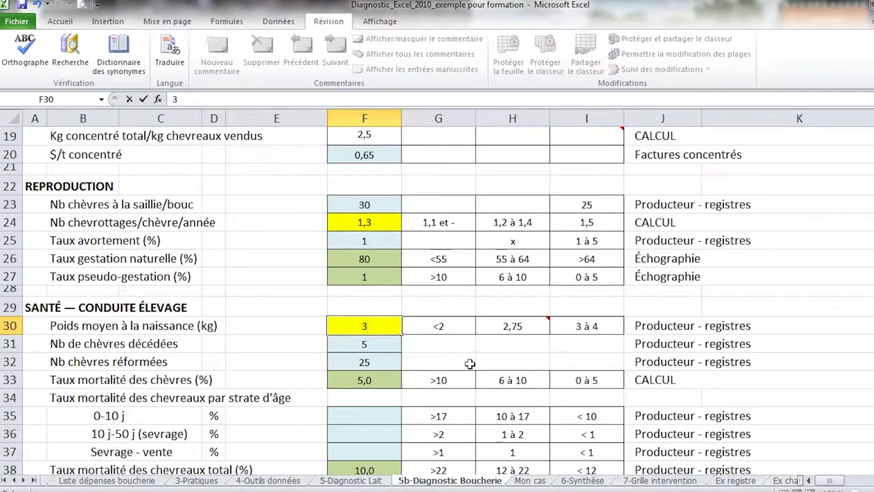
text(,5)
key(Return)
click(368, 305)
click(364, 325)
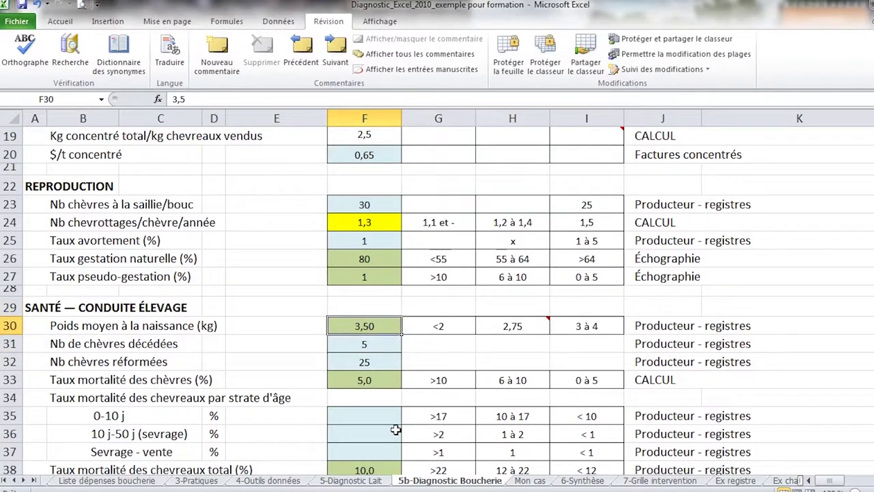
Check the recalculated GMQ naiss-sevrage and set Poids au sevrage to 17 kg.
scroll(394, 426, down, 1)
scroll(394, 427, down, 1)
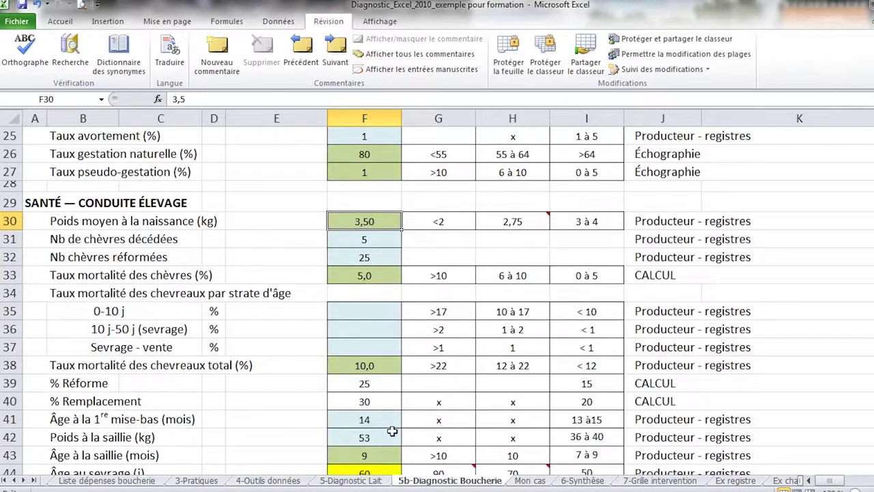
scroll(392, 431, down, 1)
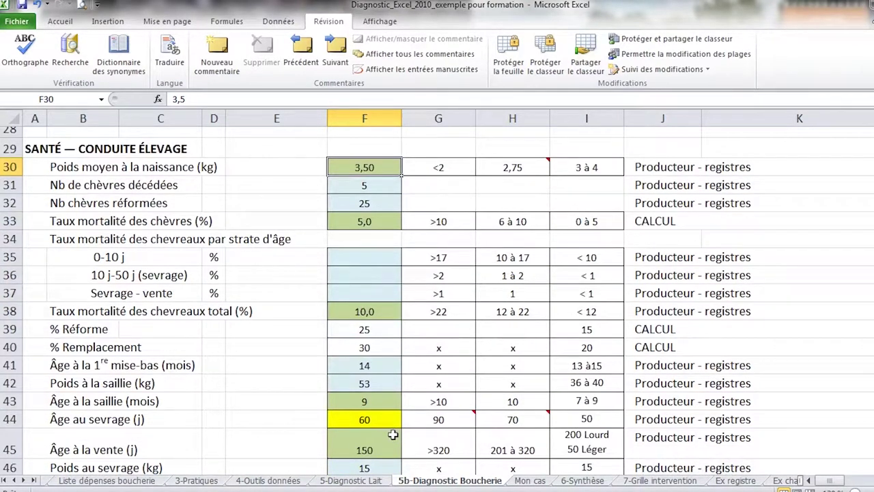
scroll(388, 438, down, 1)
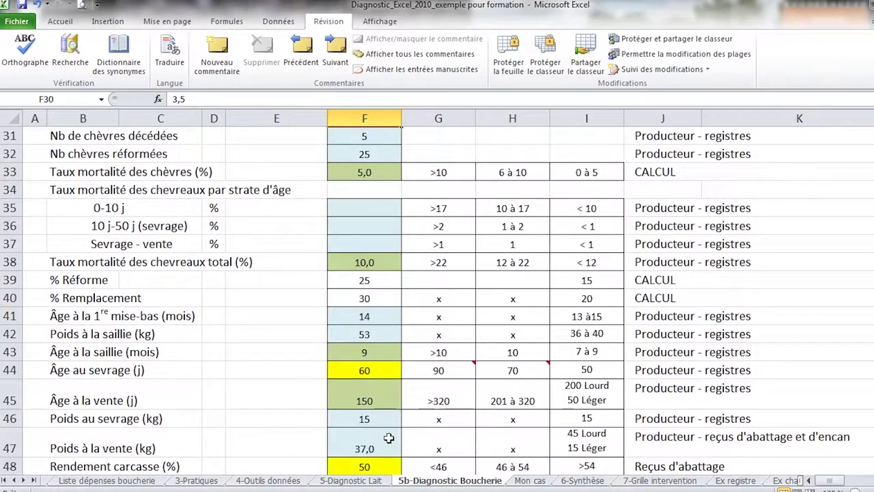
click(380, 400)
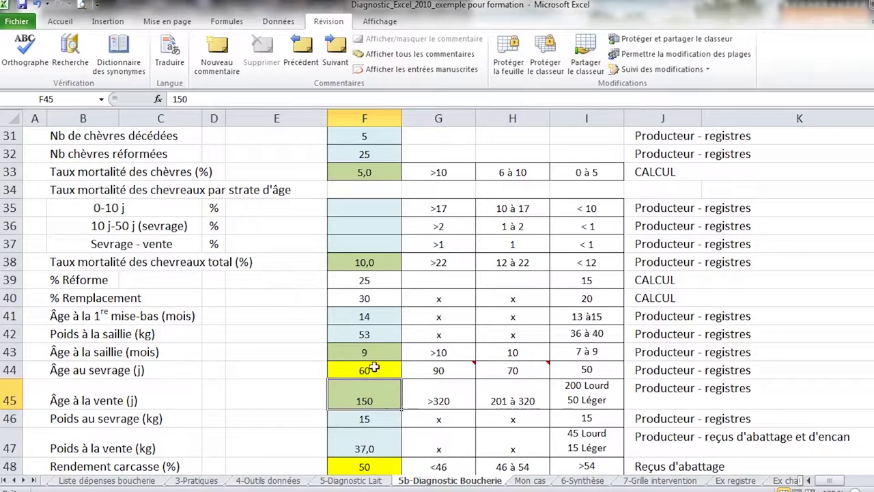
scroll(376, 394, down, 1)
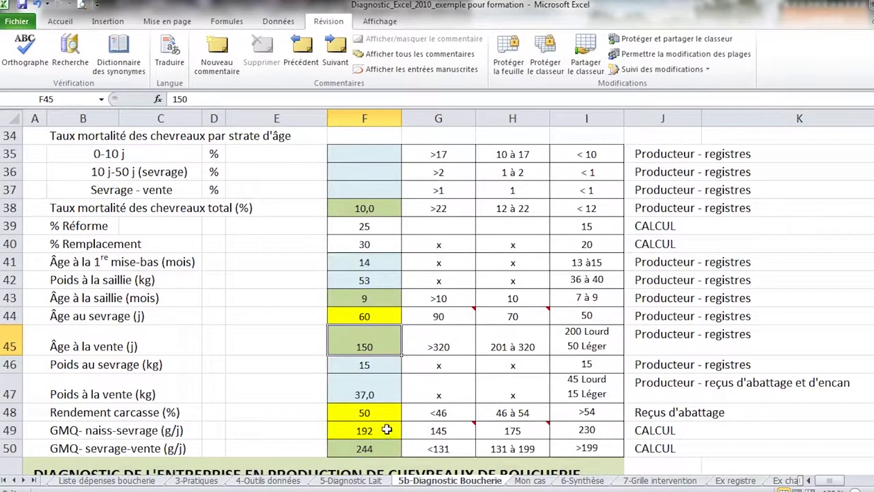
click(379, 427)
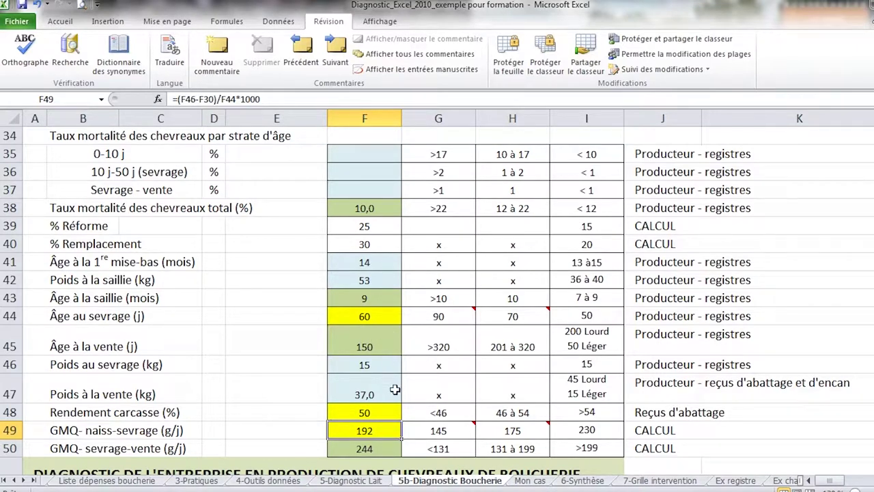
click(381, 366)
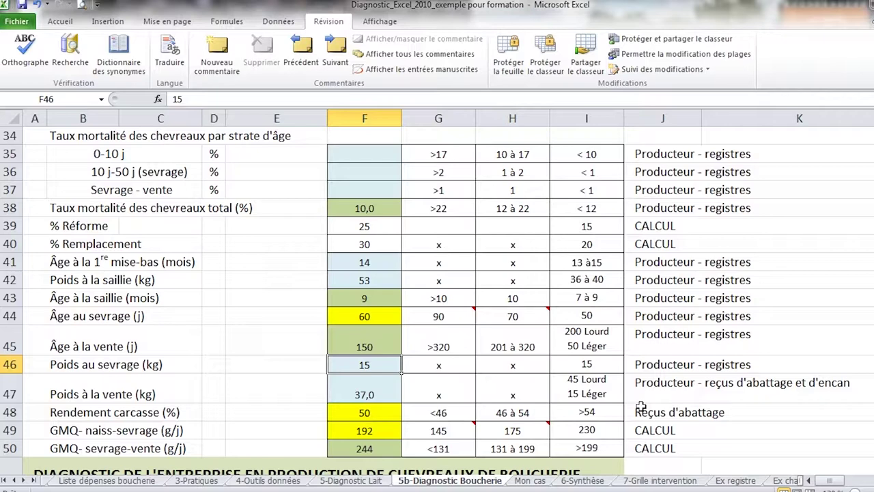
text(17)
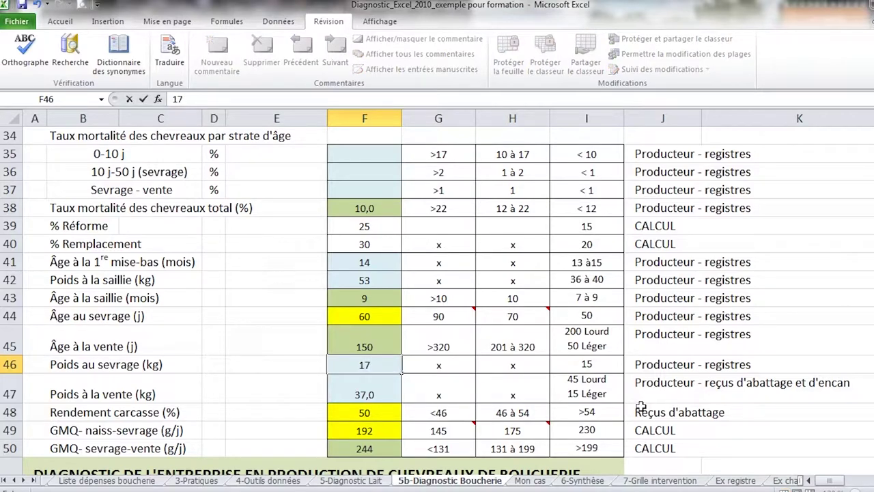
key(Return)
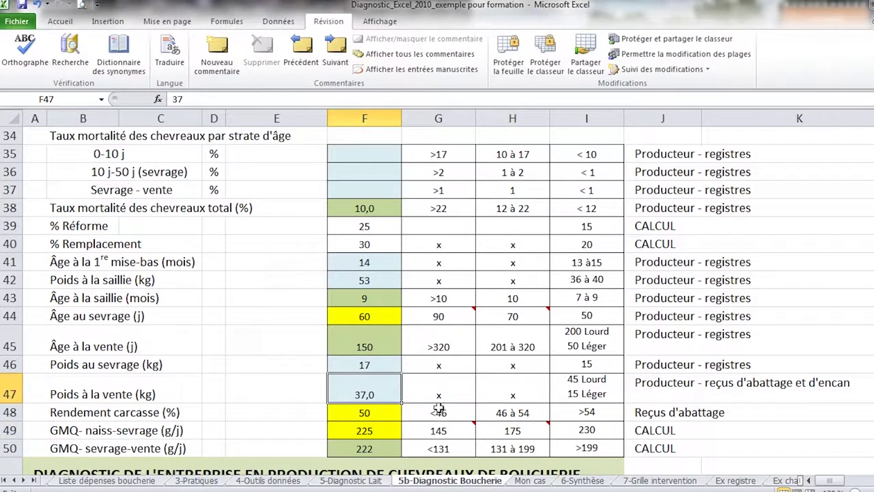
Compare the GMQ naiss-sevrage result with its target, reviewing the weaning weight and weaning age behind it.
click(385, 428)
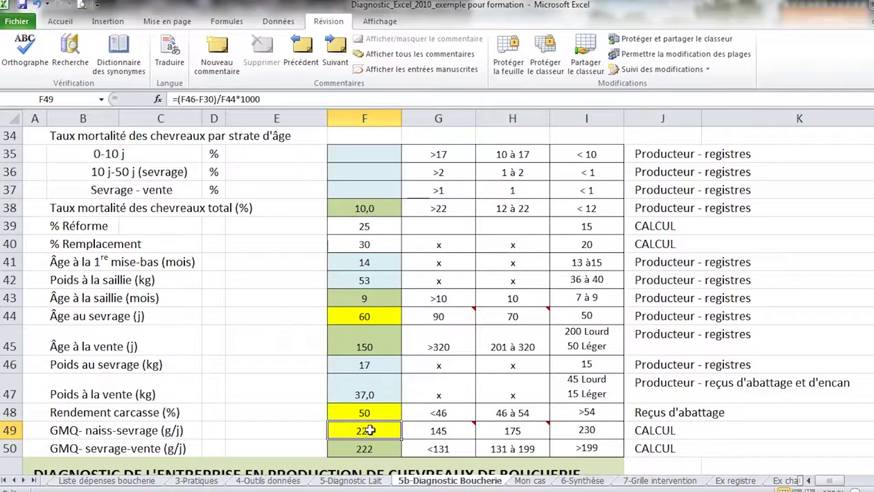
click(360, 360)
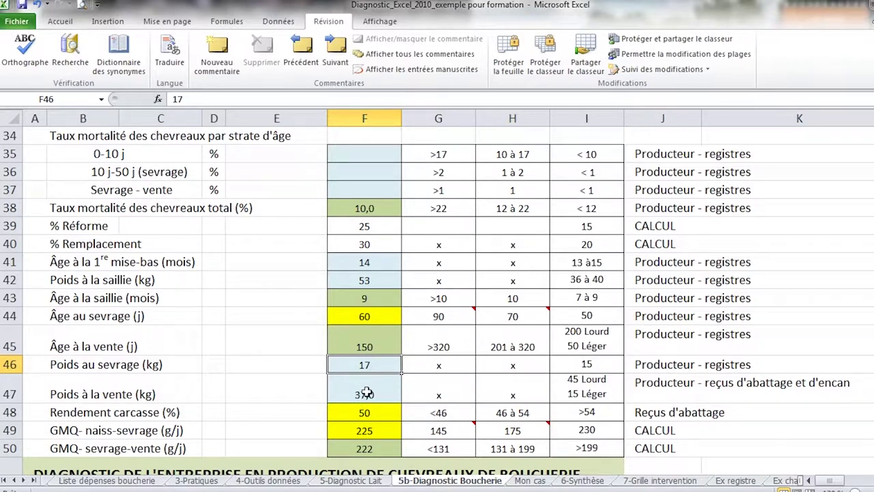
click(380, 317)
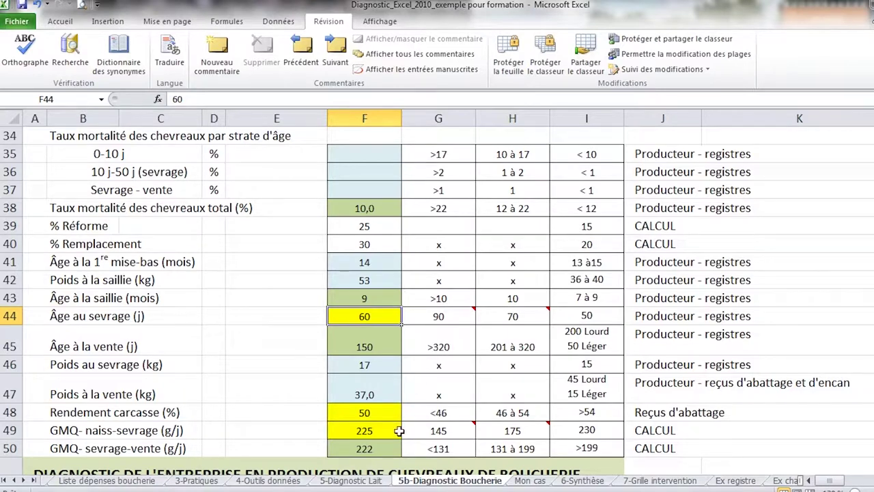
click(379, 430)
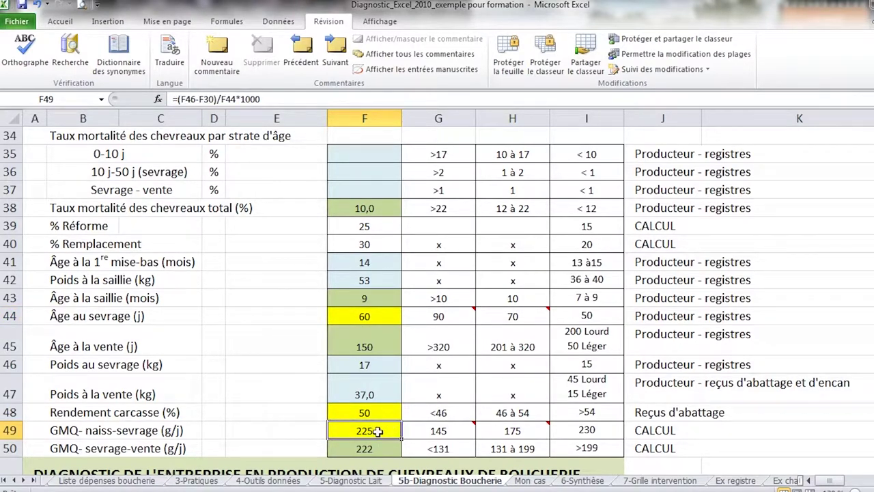
Set Âge au sevrage to 57 j and check the recalculated GMQ naiss-sevrage and GMQ sevrage-vente.
click(393, 316)
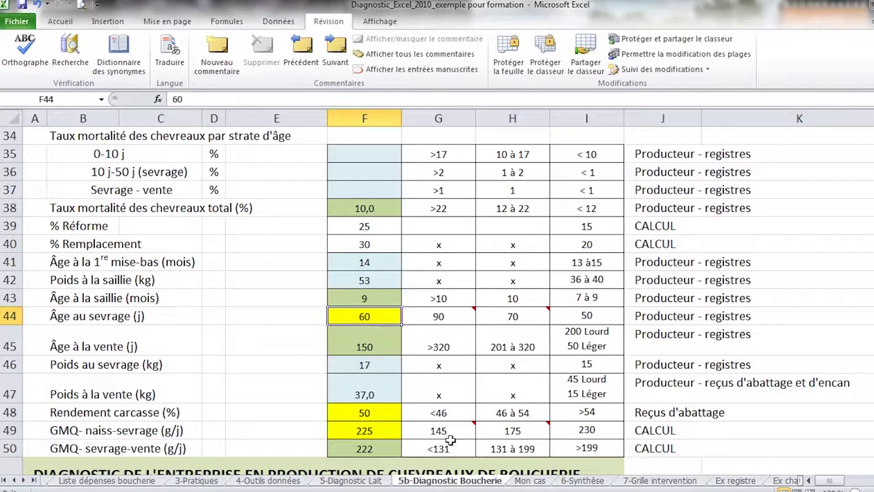
text(57)
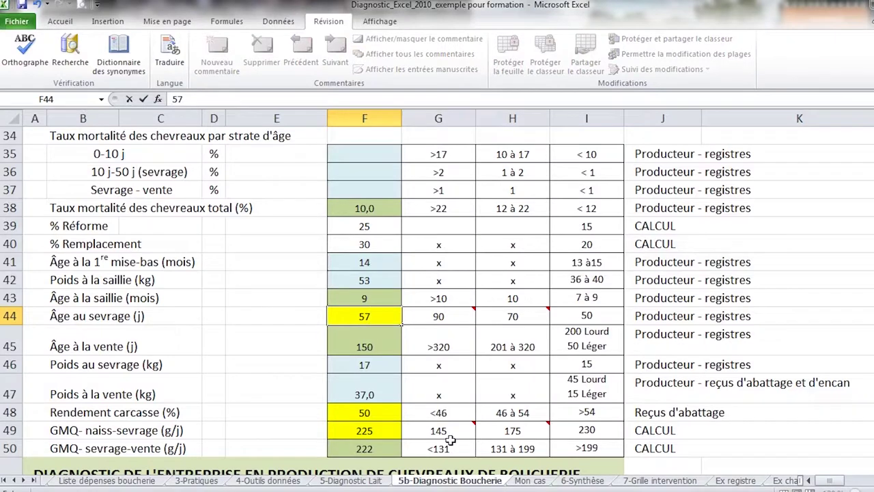
key(Return)
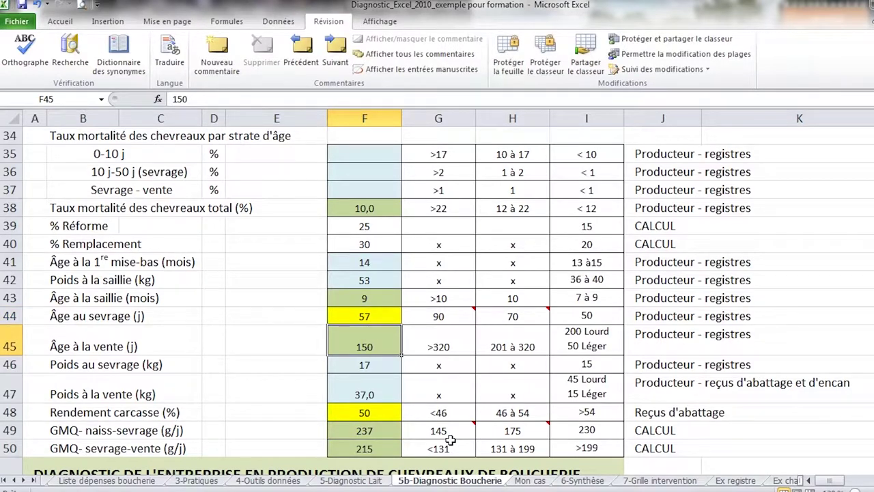
click(344, 447)
click(346, 433)
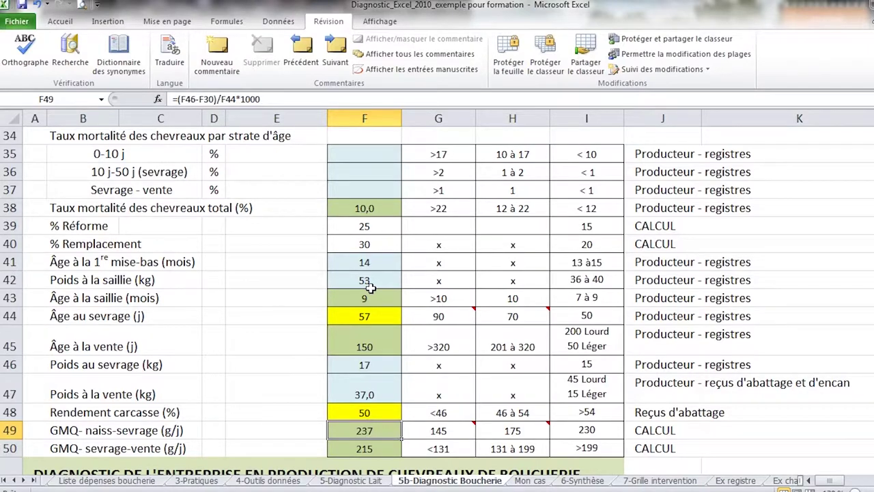
Set Âge à la vente to 147 j in the boucherie diagnostic.
scroll(368, 287, down, 1)
click(375, 327)
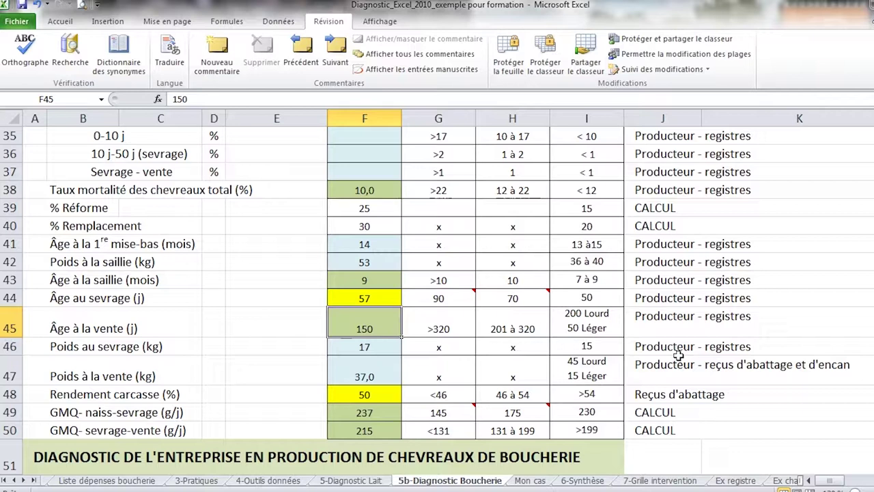
text(147)
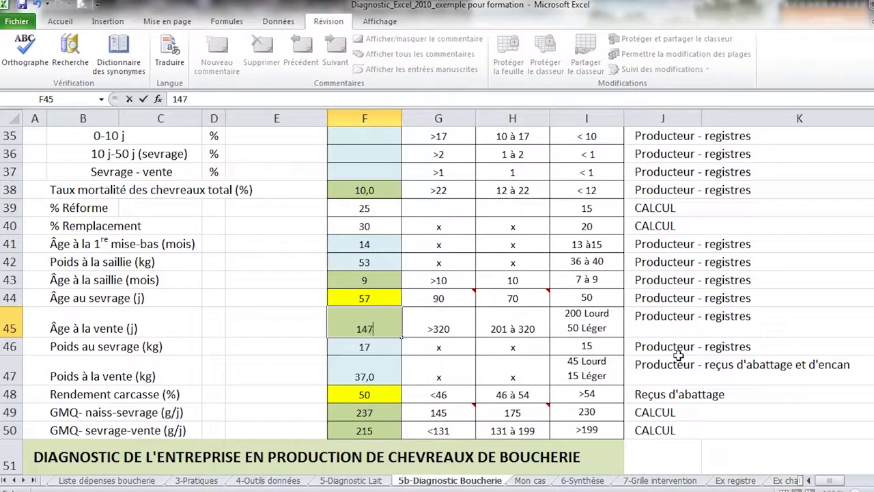
key(Return)
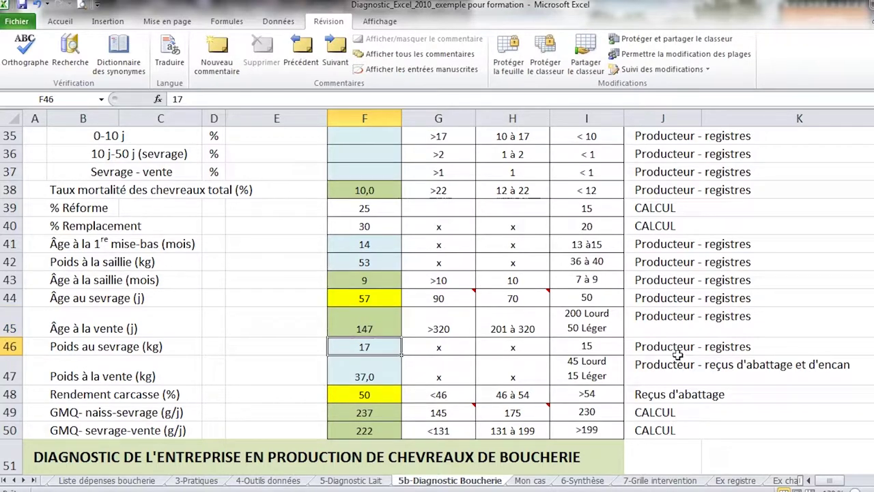
click(382, 331)
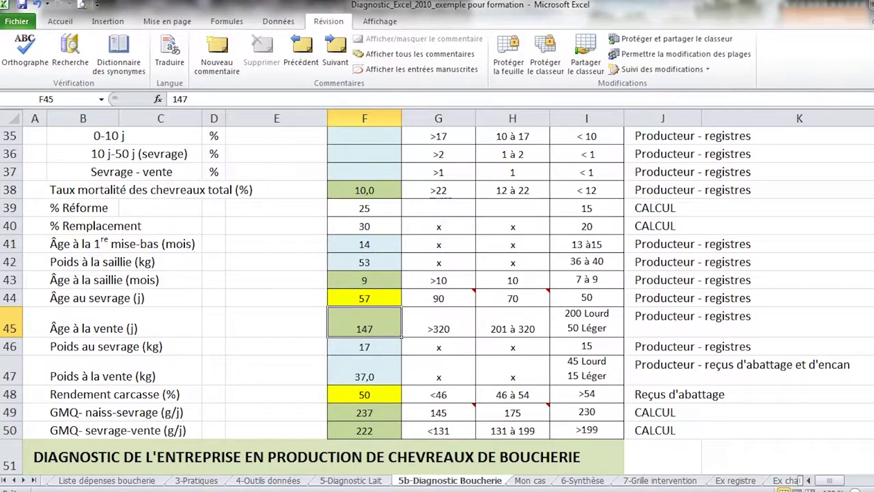
Review the boucherie diagnostic from the technical performances through the GMQ rows, and examine the 6-Synthèse sheet down to its recommendations.
scroll(482, 278, up, 11)
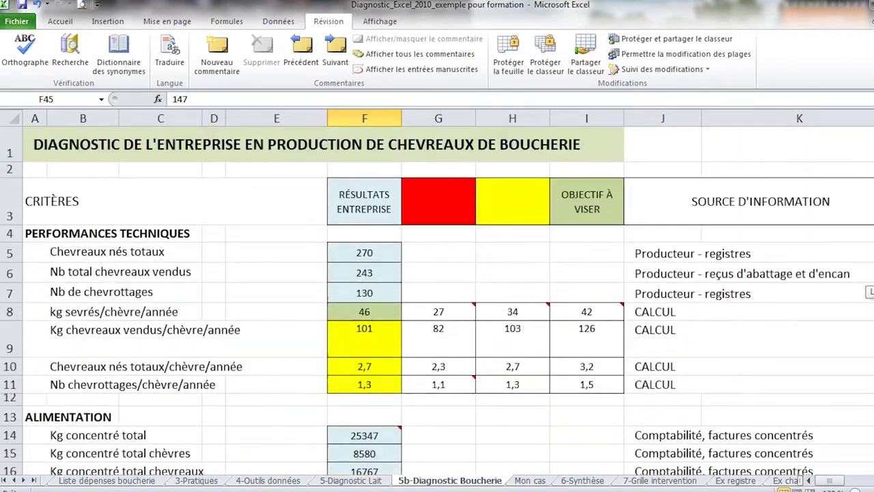
click(378, 276)
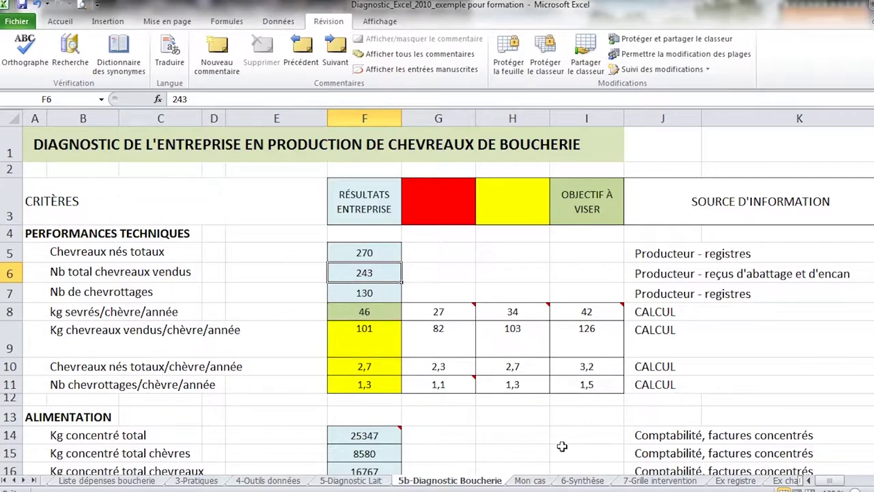
scroll(561, 446, down, 1)
scroll(512, 369, down, 3)
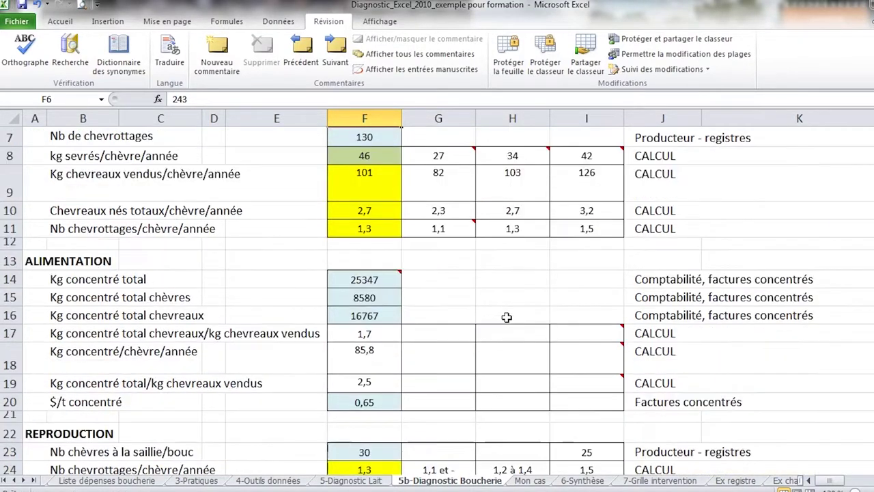
scroll(517, 386, down, 2)
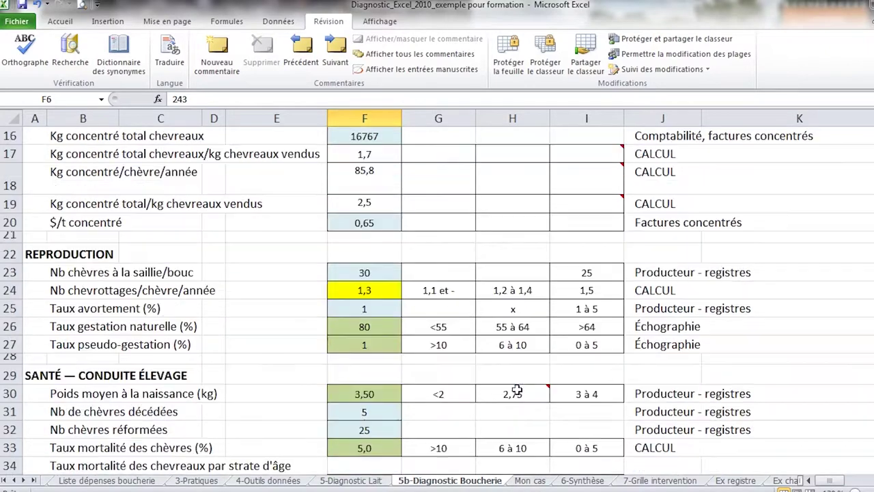
scroll(516, 386, down, 5)
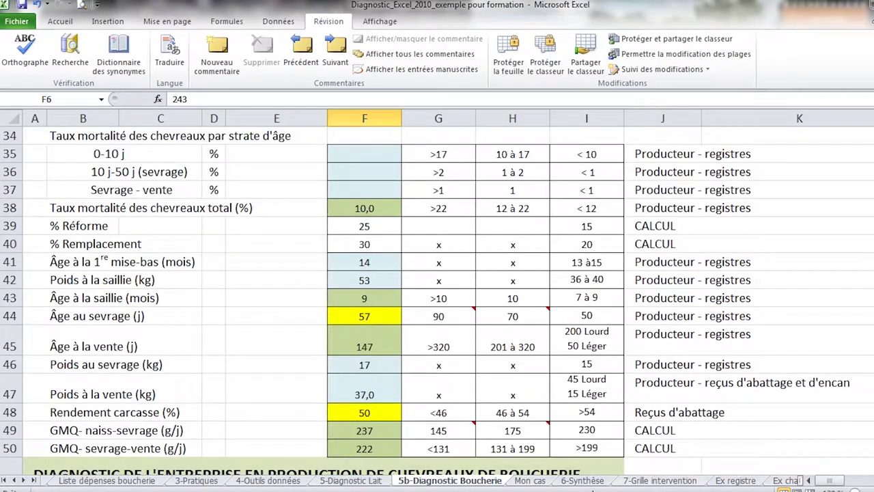
click(591, 481)
scroll(510, 380, down, 3)
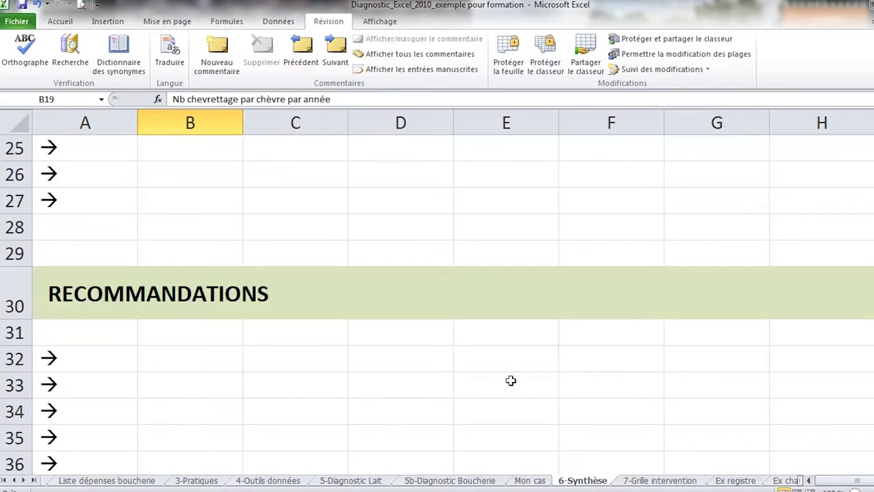
scroll(509, 382, up, 3)
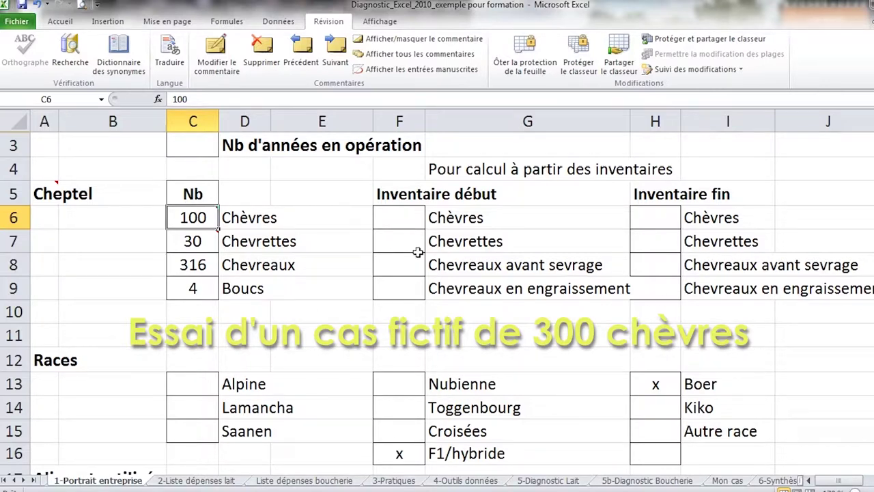
Set the Cheptel numbers in 1-Portrait entreprise to 300 Chèvres, 60 Chevrettes, 700 Chevreaux and 6 Boucs.
text(300)
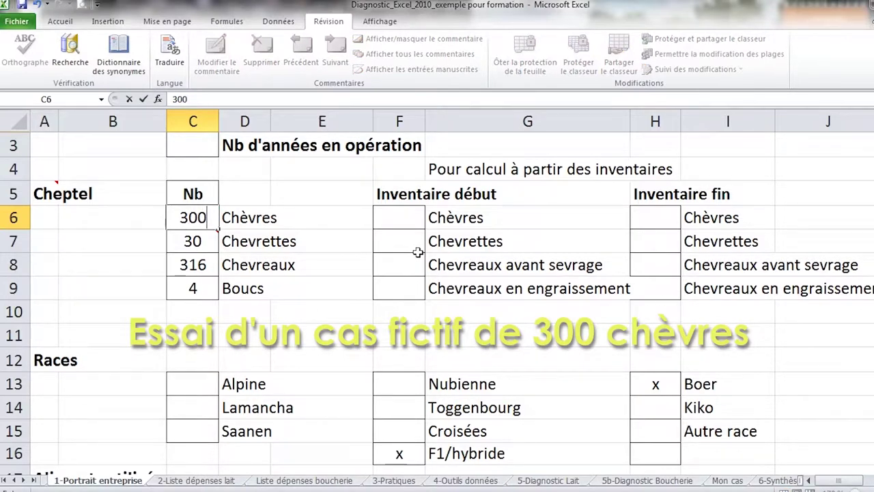
key(Return)
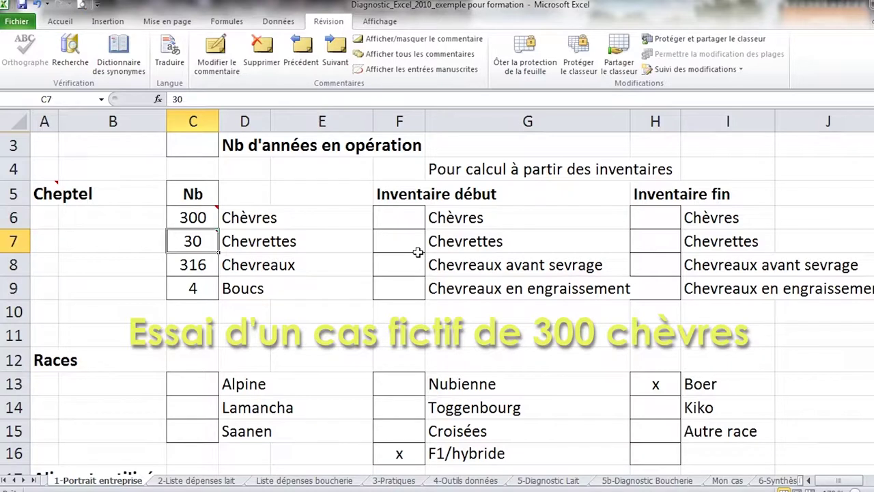
text(60)
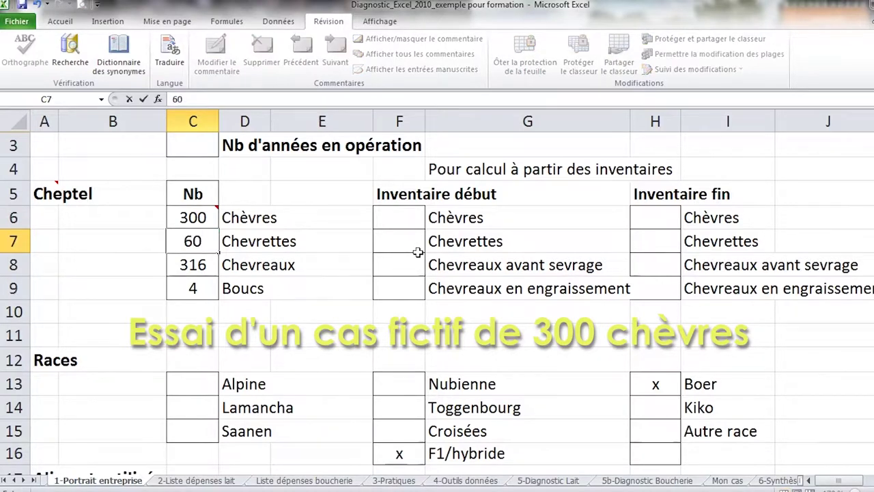
key(Return)
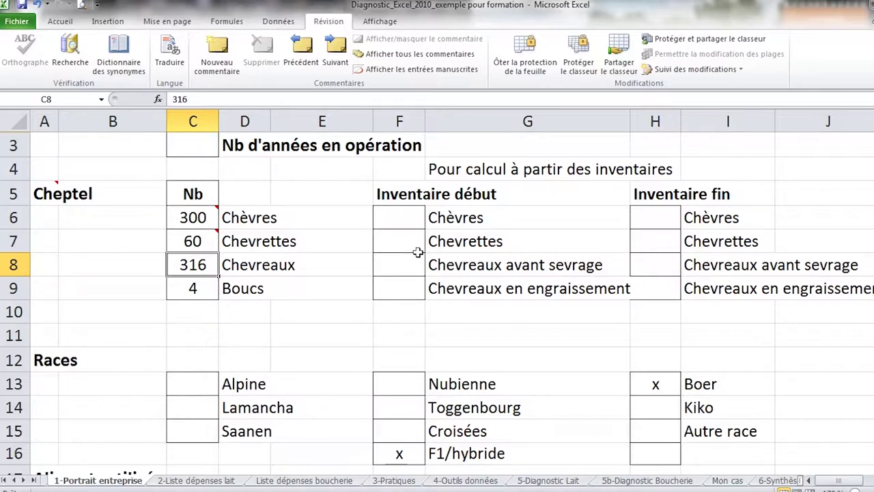
text(700)
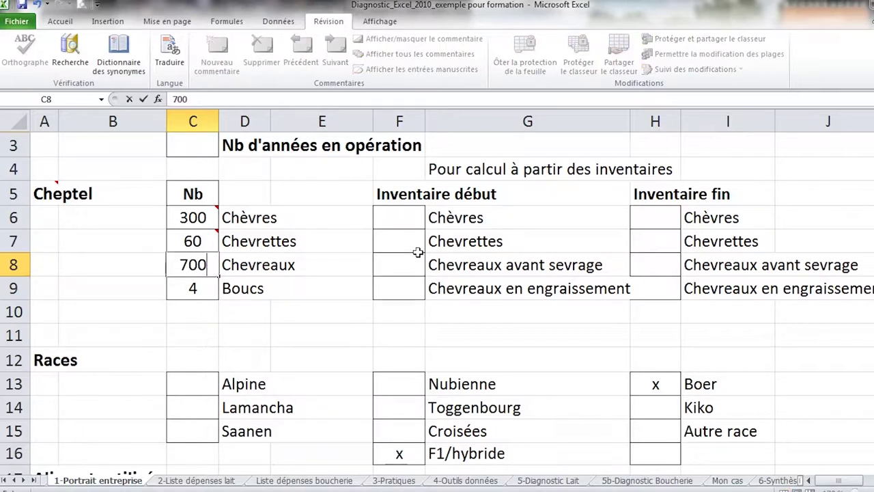
key(Return)
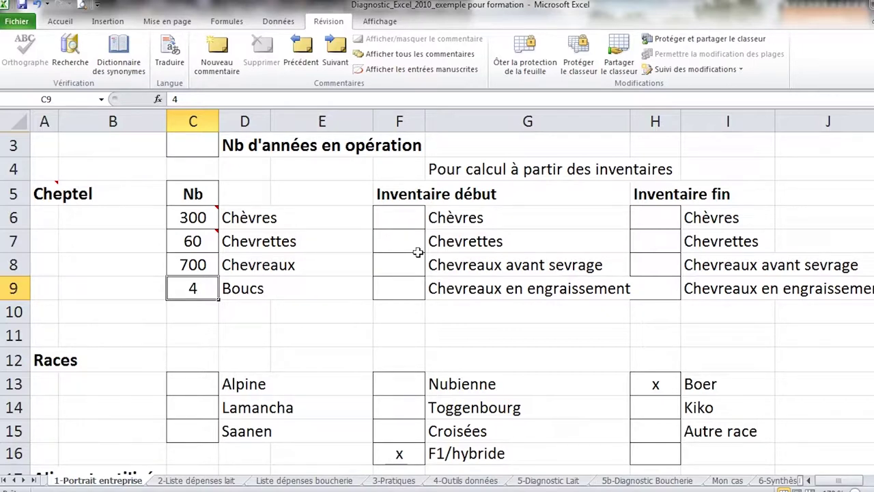
text(6)
key(Return)
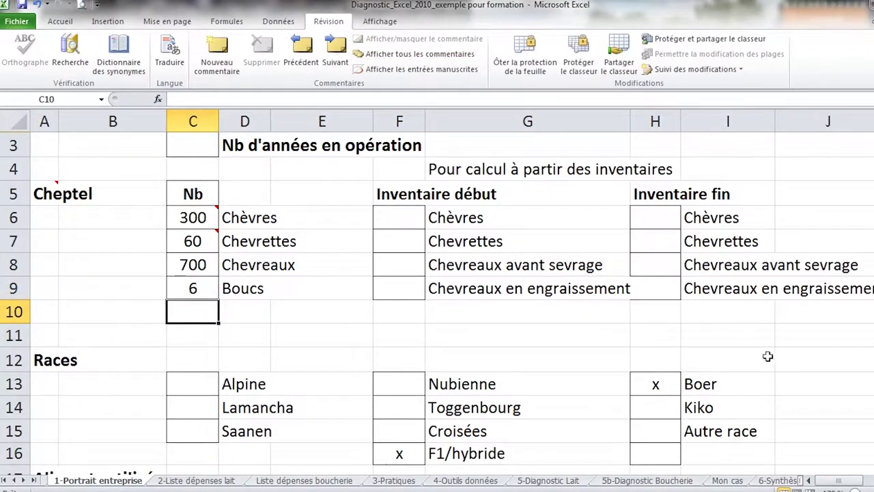
In the Mon cas sheet, set the number of Chèvres to 300 and Boucs to 6.
click(730, 480)
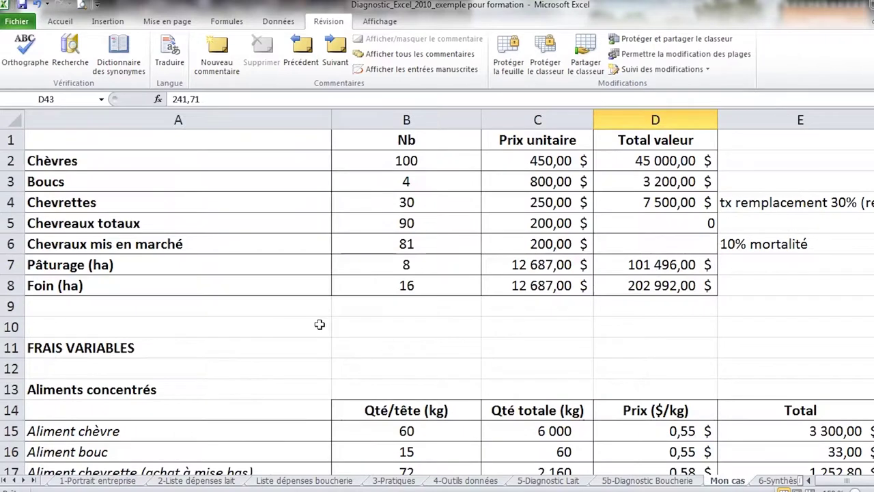
click(428, 159)
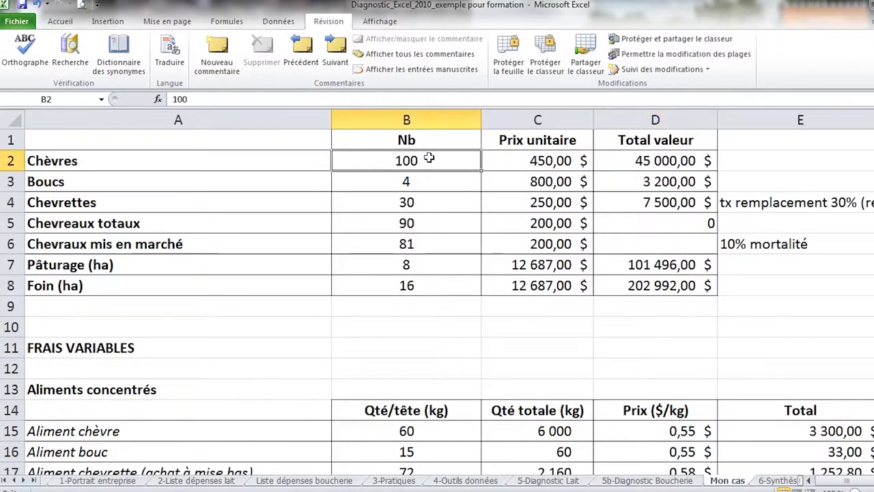
text(300)
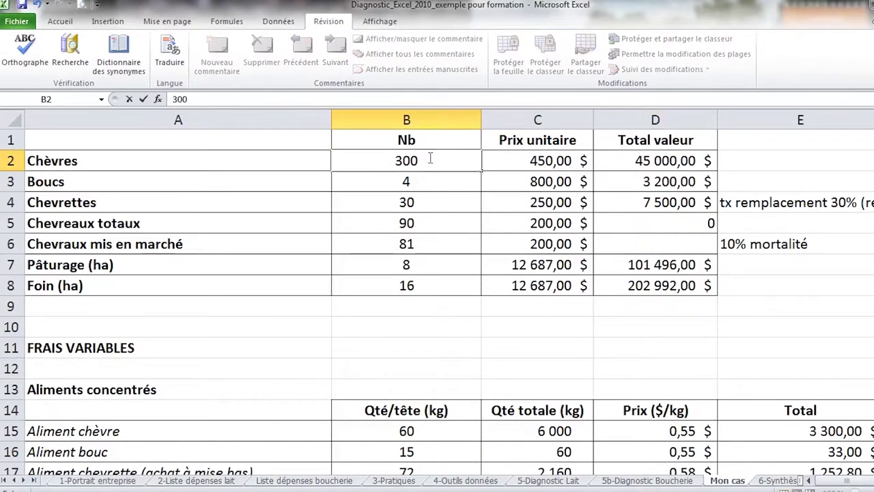
key(Return)
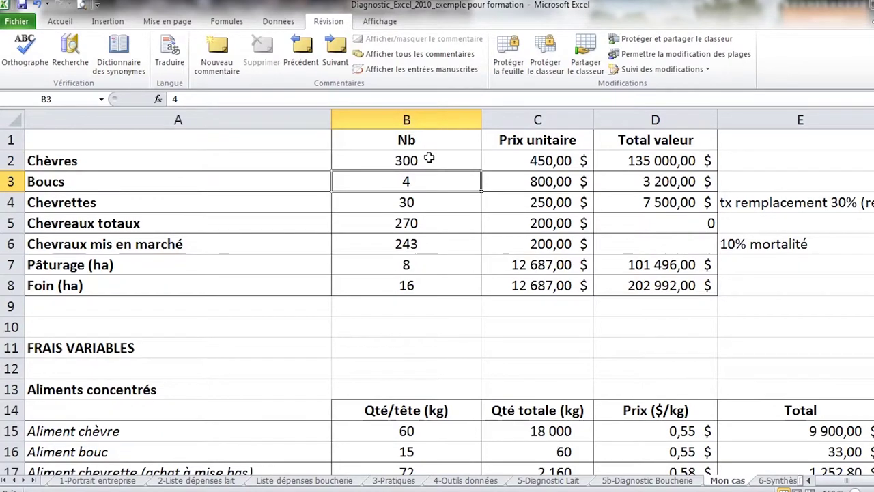
text(6)
key(Return)
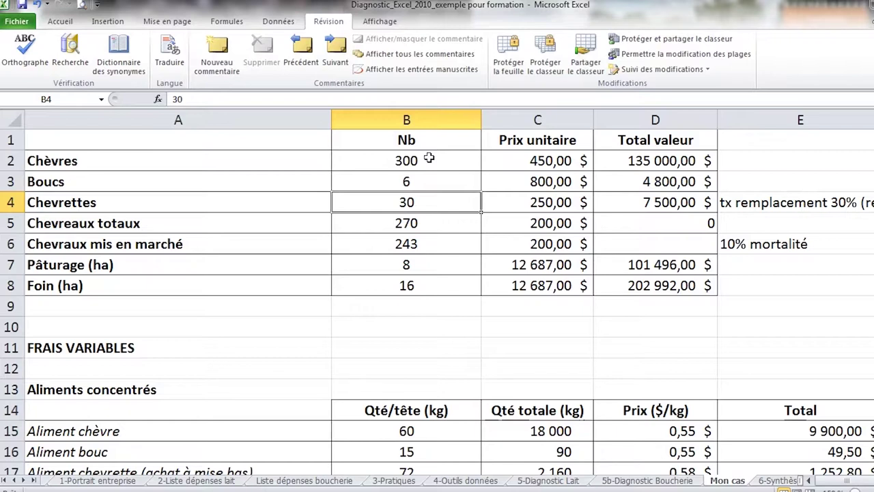
Set Chevrettes to 60 and Chevreaux totaux to 700 in Mon cas, and check the Chevraux mis en marché formula.
text(60)
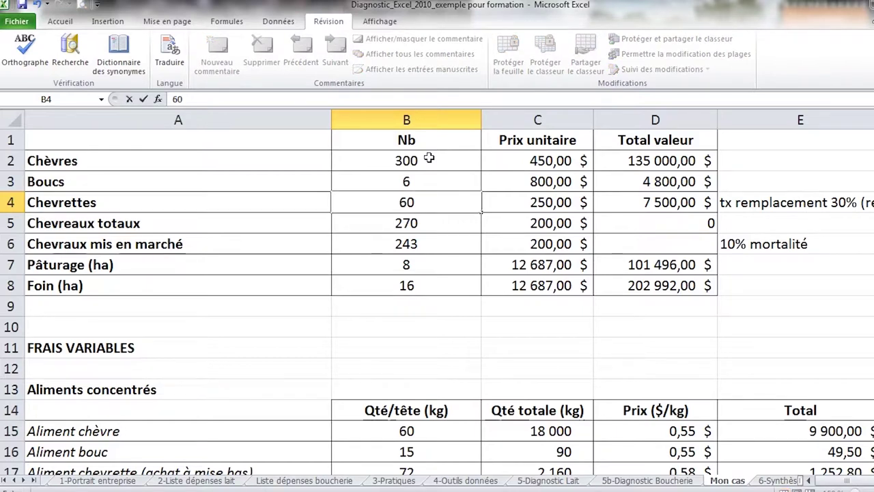
key(Return)
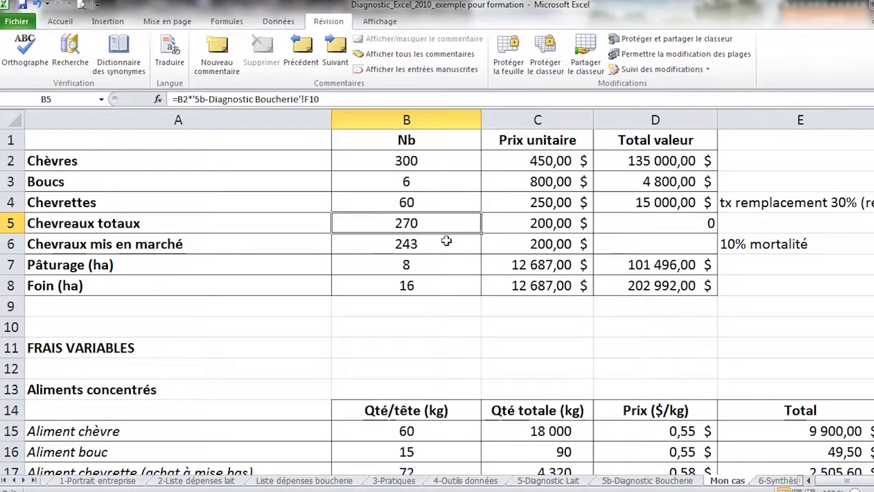
text(700)
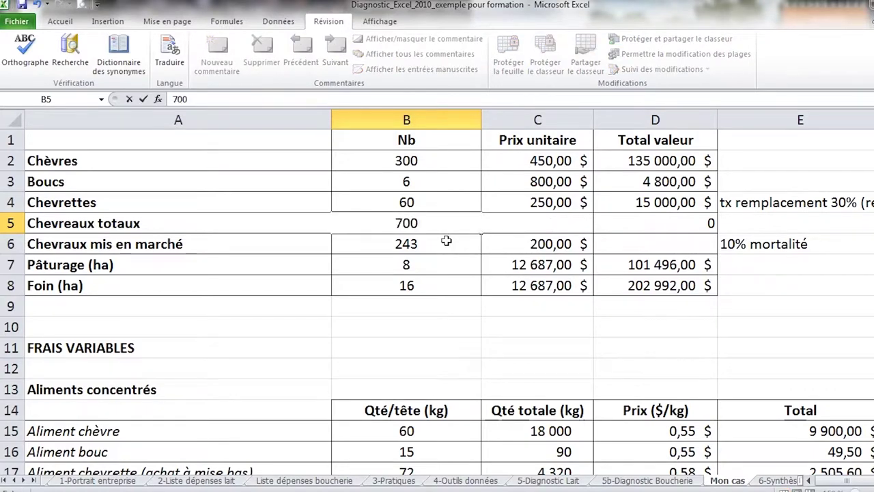
key(Return)
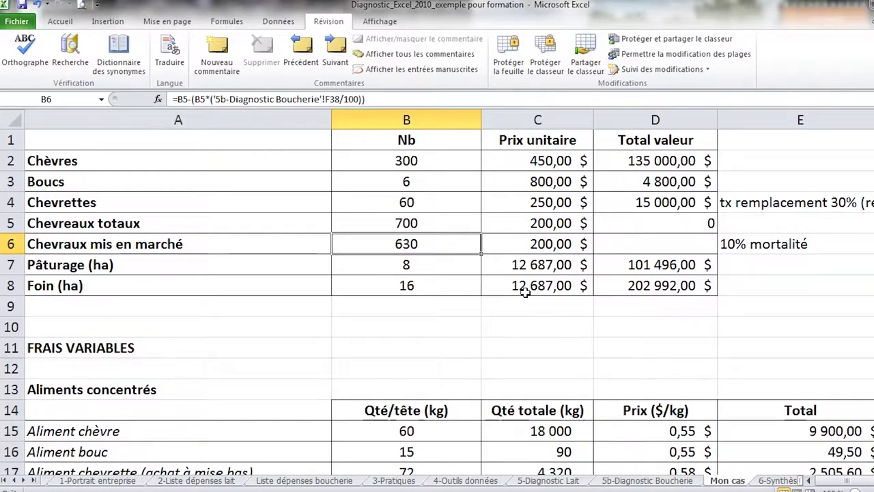
key(Up)
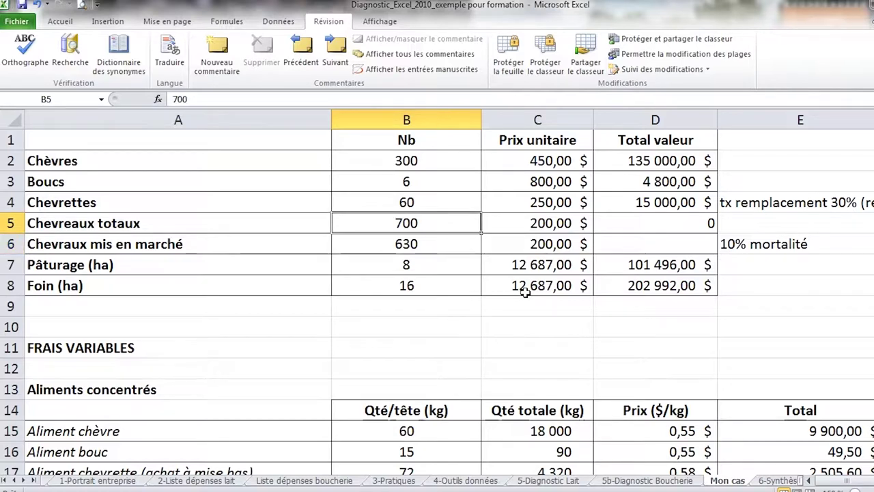
key(Down)
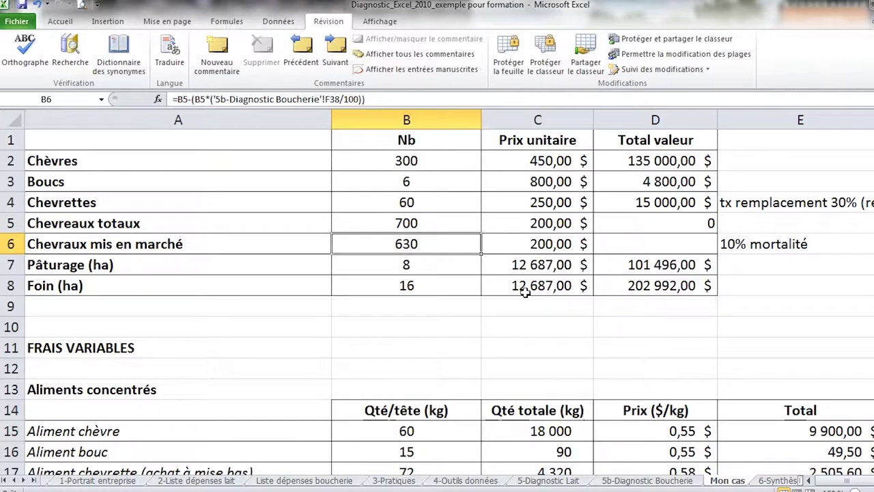
key(Up)
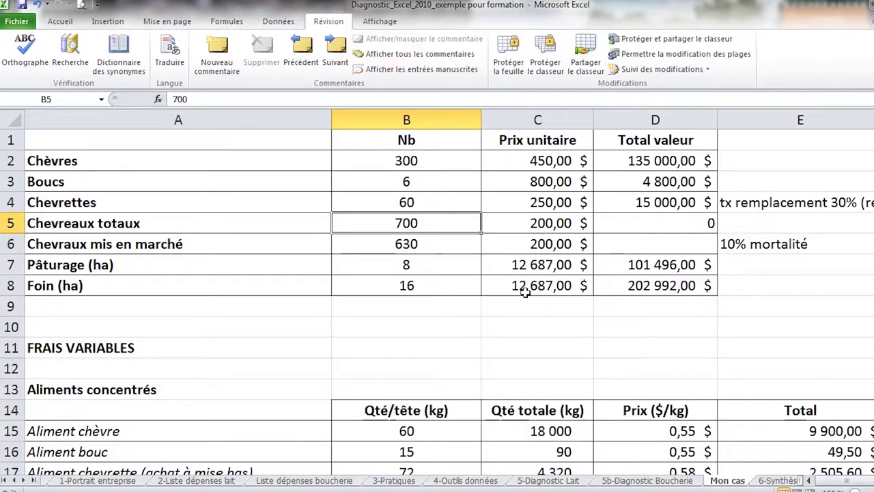
key(Down)
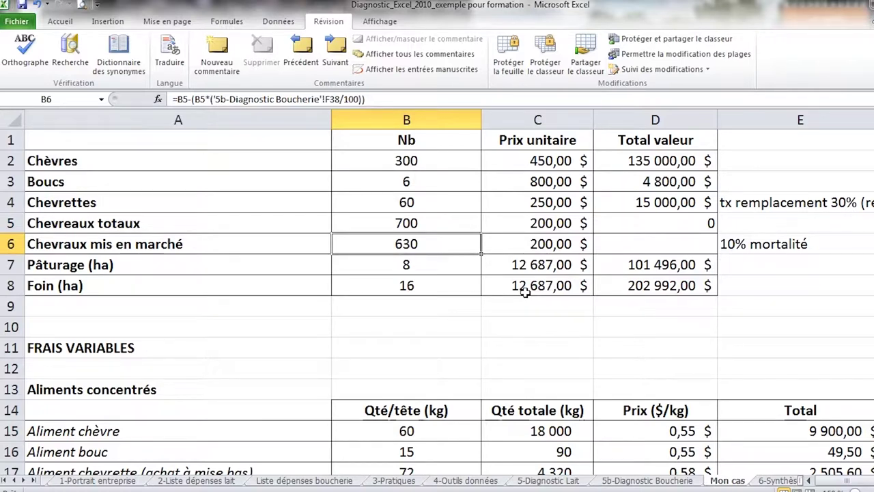
Replace the Chevraux mis en marché formula in the Mon cas sheet with the value 640.
text(640)
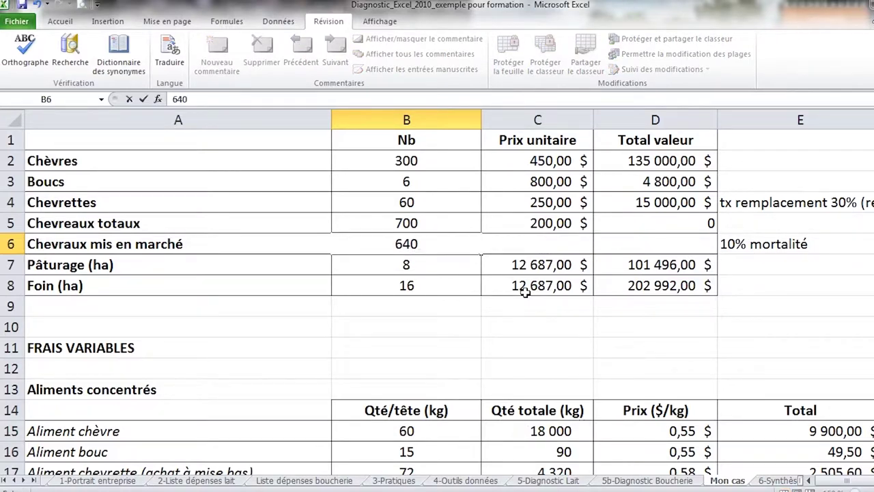
key(Return)
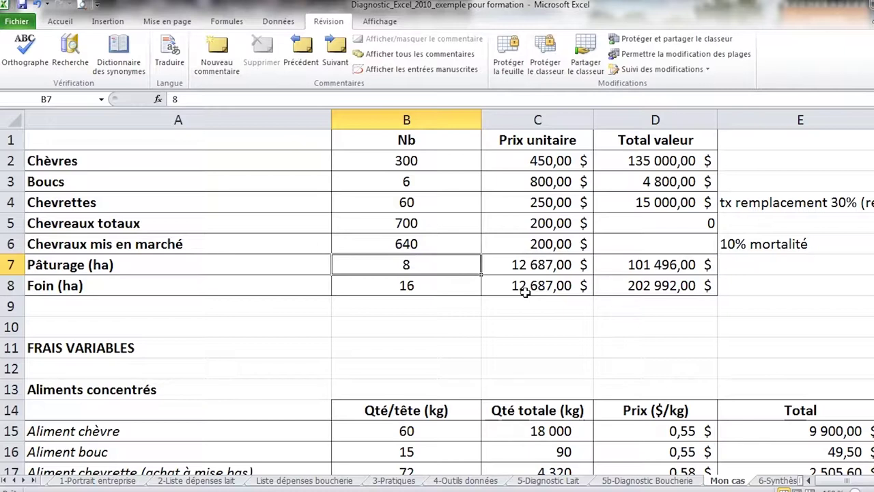
key(Return)
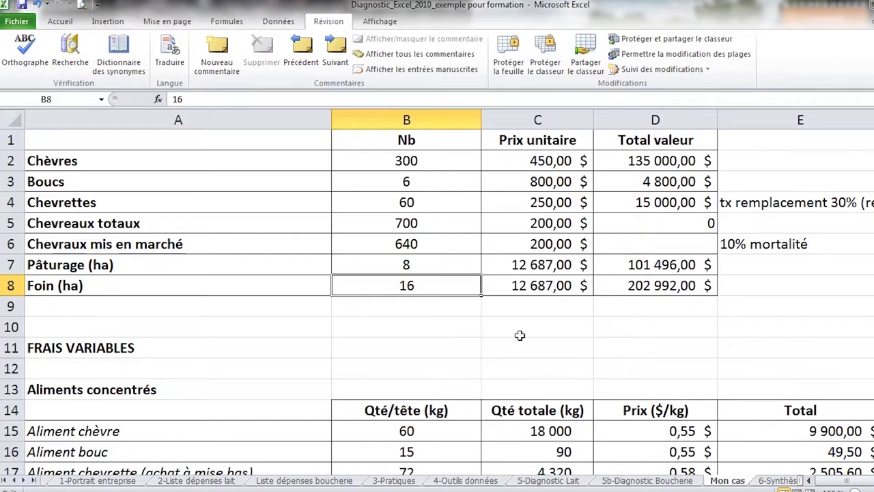
Set the land areas in the Mon cas sheet to 24 ha of Pâturage and 48 ha of Foin.
click(402, 271)
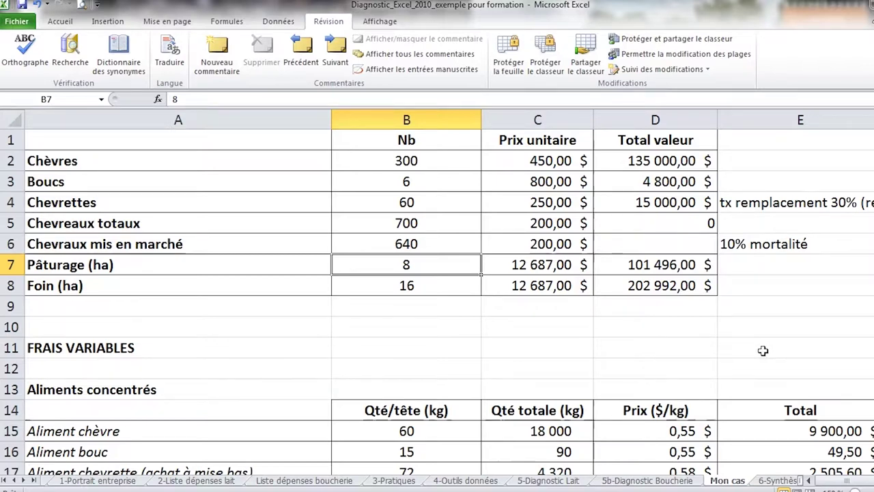
text(24)
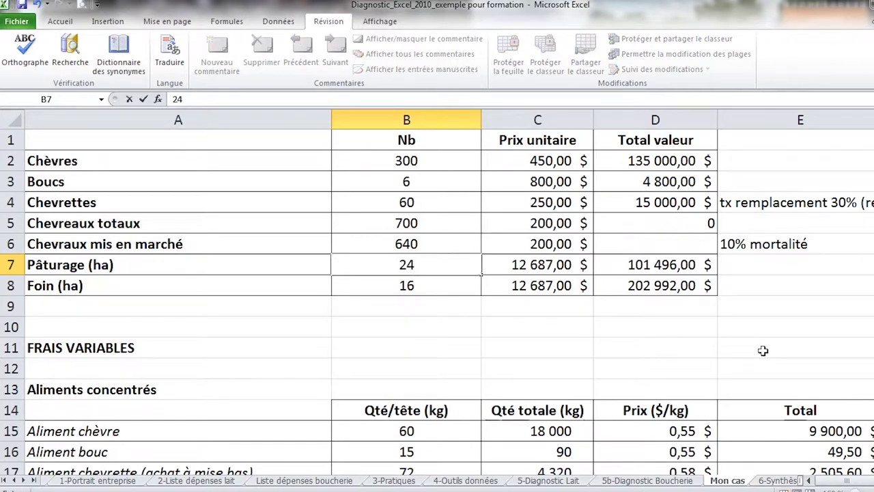
key(Return)
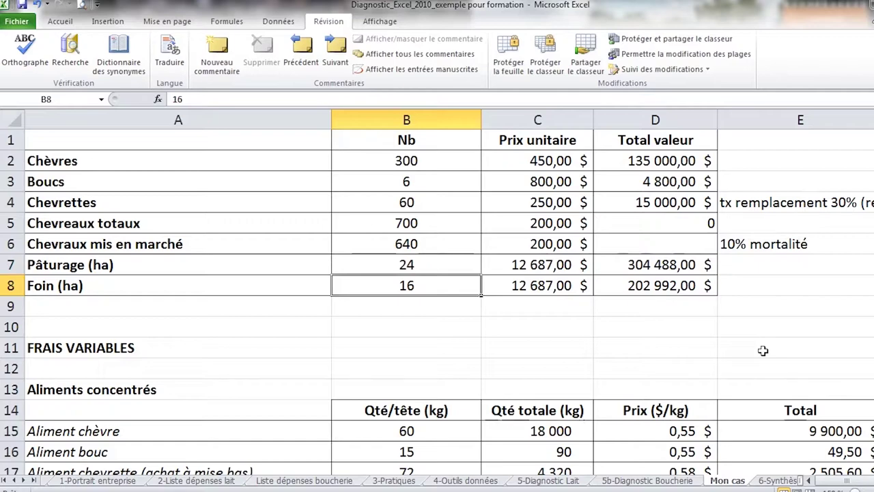
text(48)
key(Return)
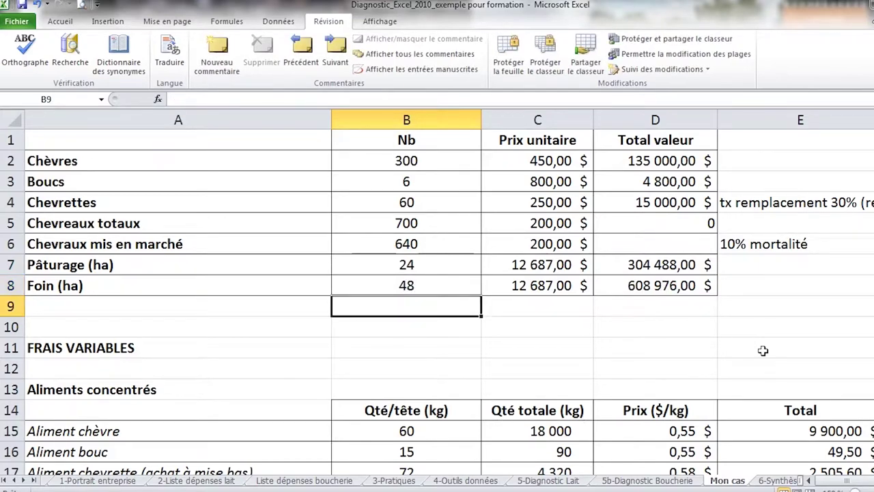
Check the Aliments concentrés table, from the Aliment chèvre quantities to the formula of the total cost.
scroll(663, 462, down, 1)
click(459, 367)
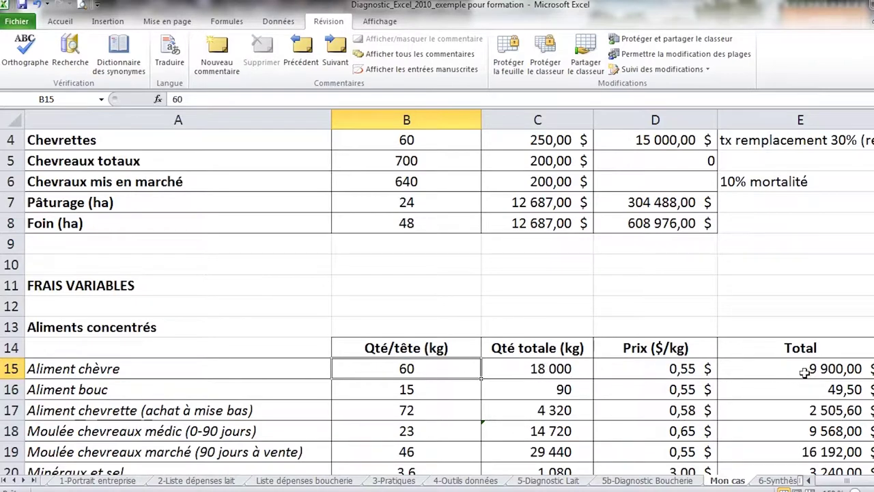
click(507, 368)
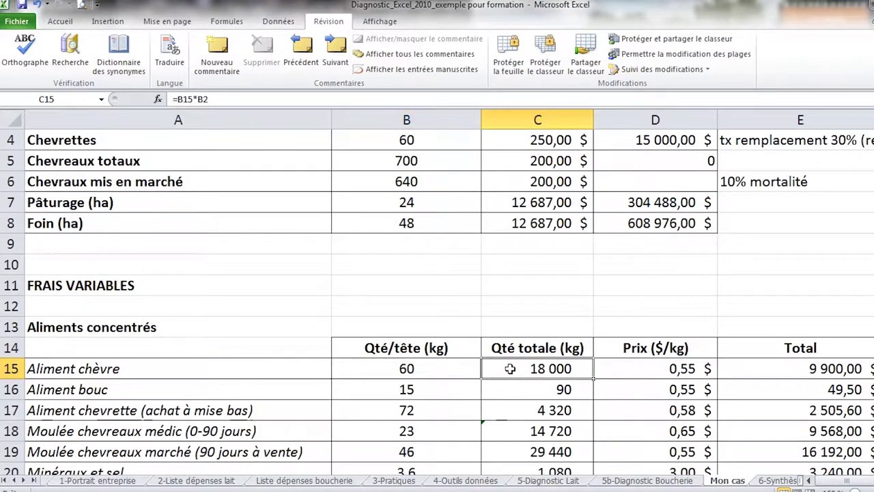
scroll(510, 368, down, 2)
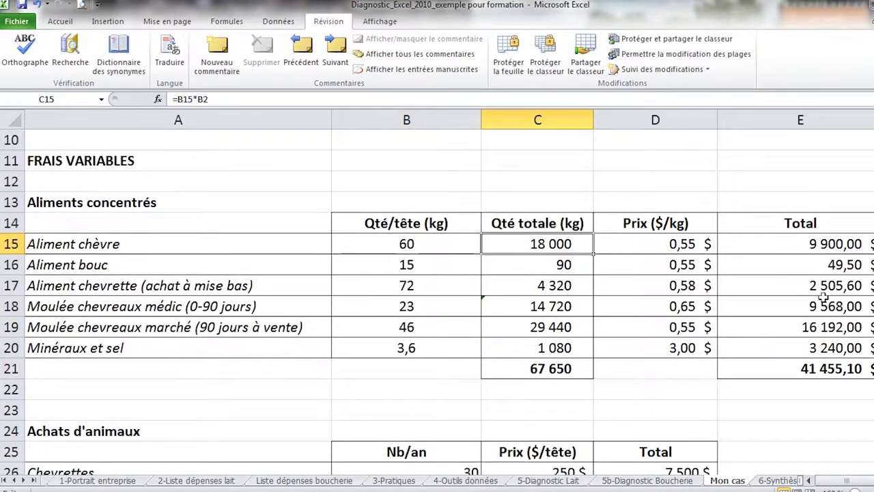
click(834, 372)
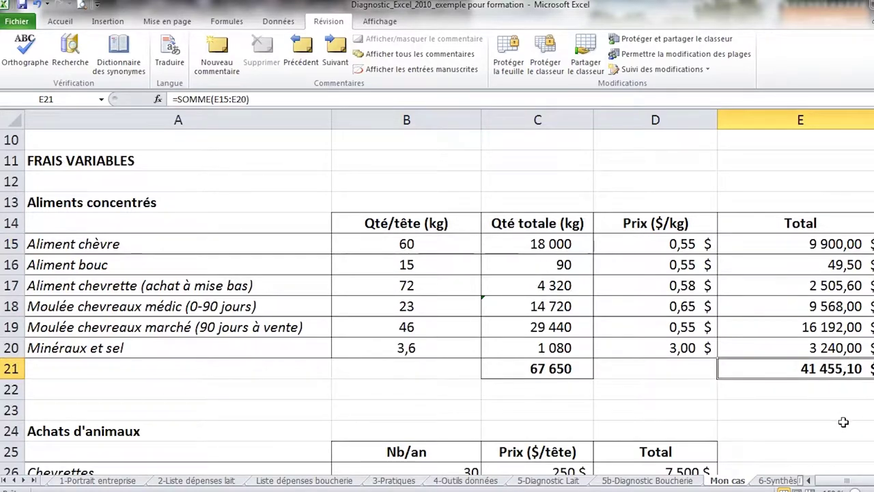
Set the yearly Achats d'animaux to 0 Chevrettes and 2 Boucs.
scroll(839, 418, down, 1)
scroll(839, 417, down, 1)
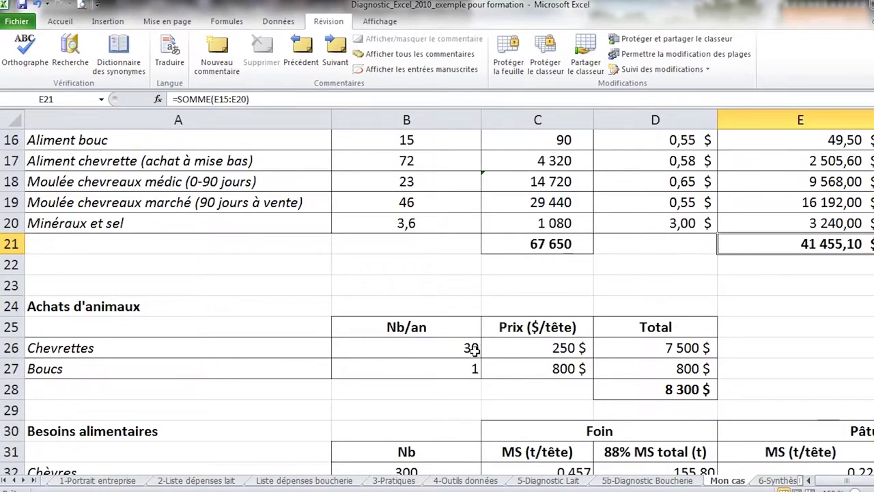
click(447, 349)
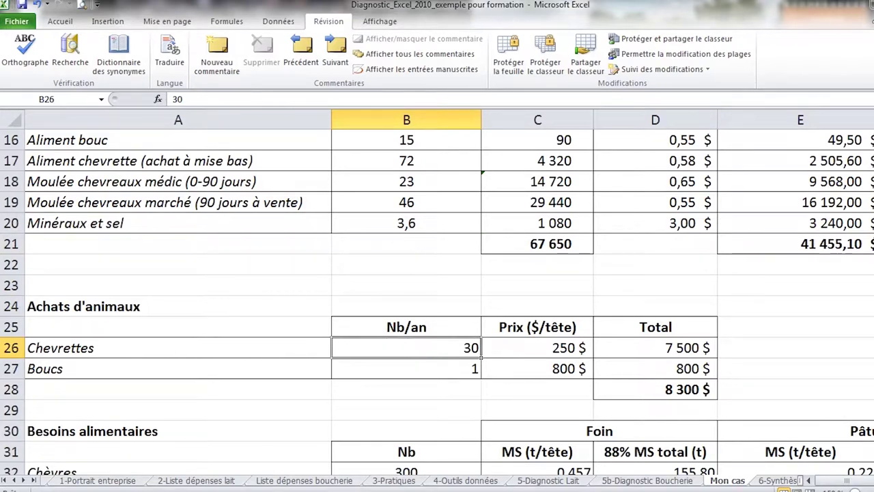
text(0)
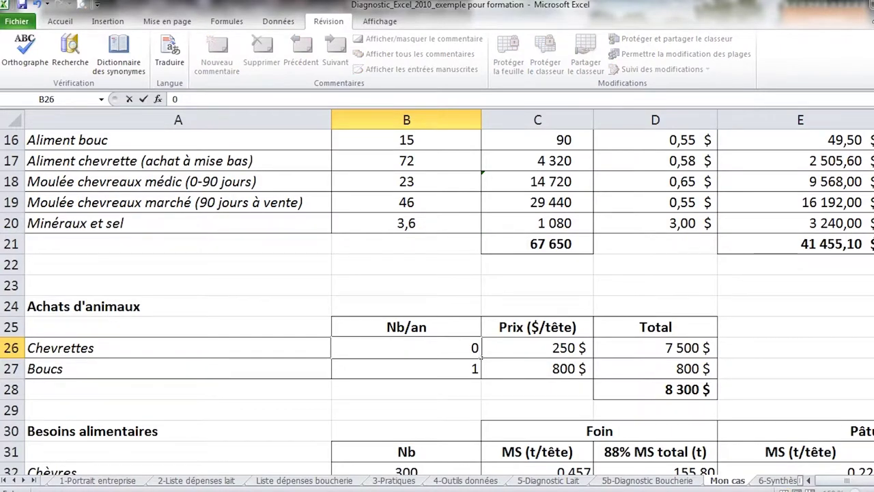
key(Return)
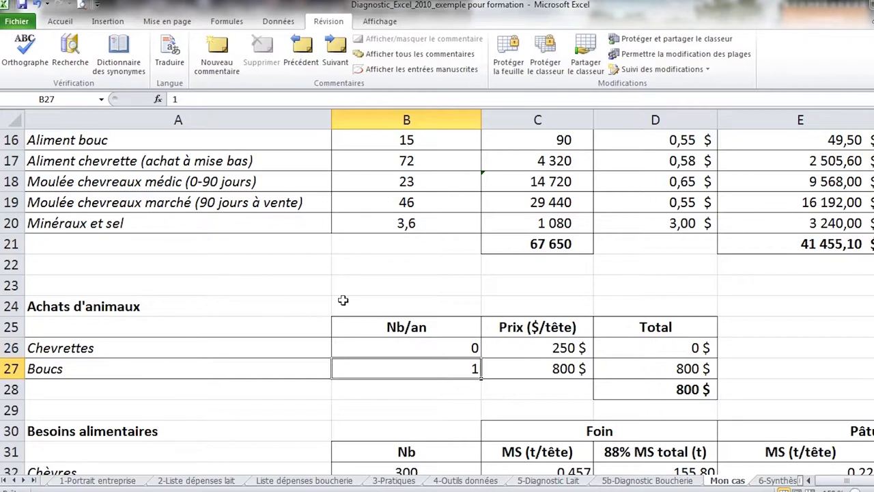
text(2)
key(Return)
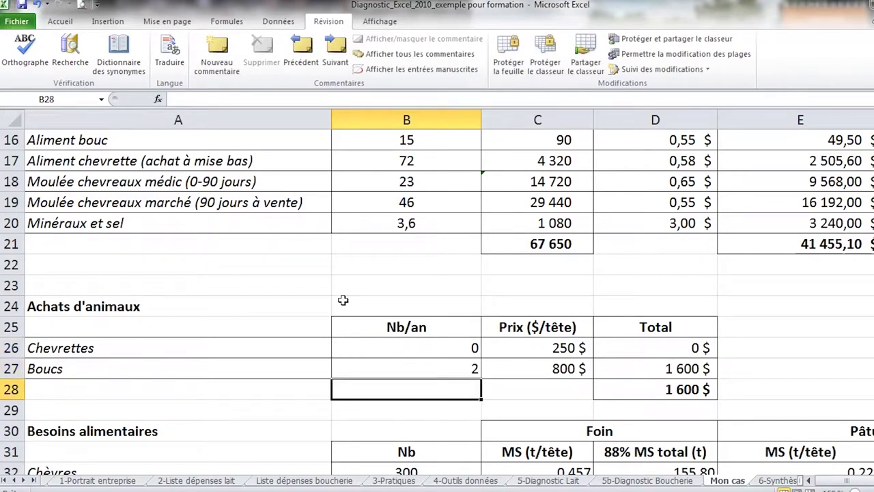
Review the Besoins alimentaires table, checking the Chèvres count, the total Foin requirement and the Pâturage columns.
scroll(631, 368, down, 2)
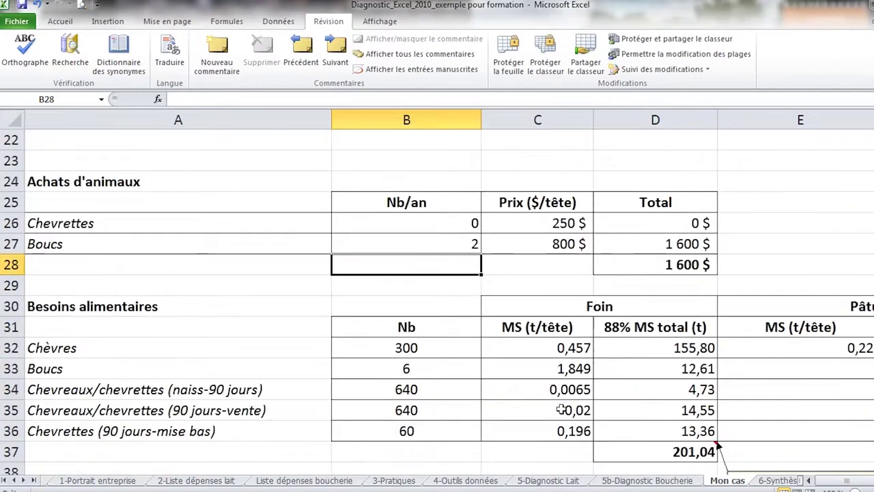
scroll(561, 409, down, 1)
click(436, 282)
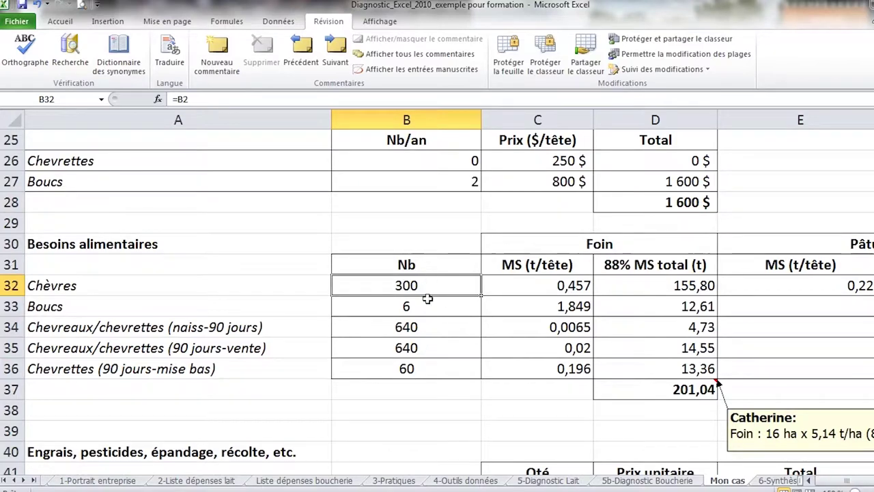
click(684, 386)
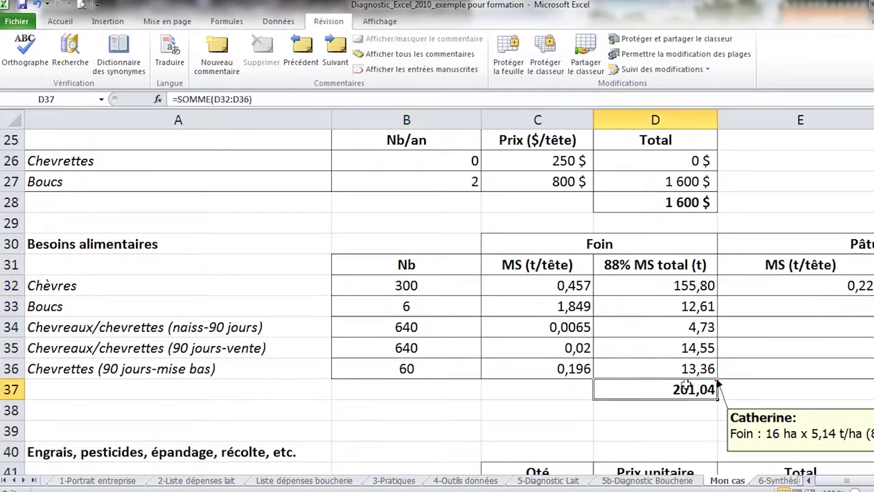
click(809, 480)
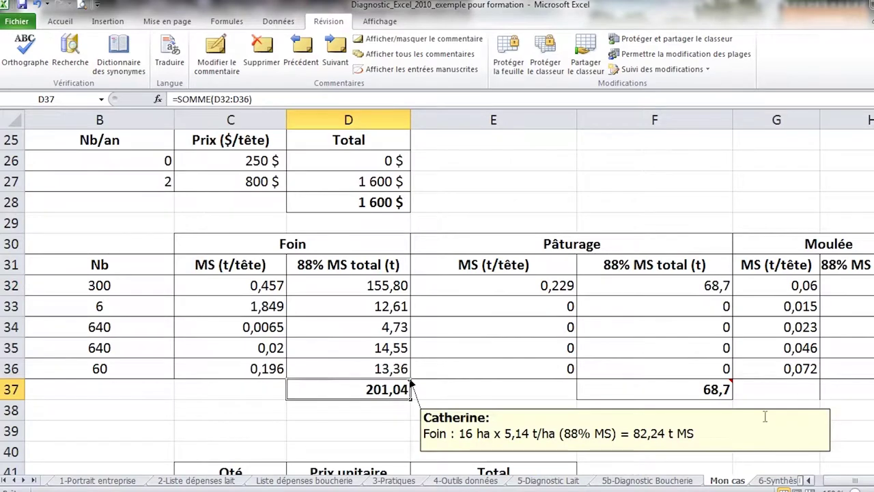
scroll(683, 416, down, 1)
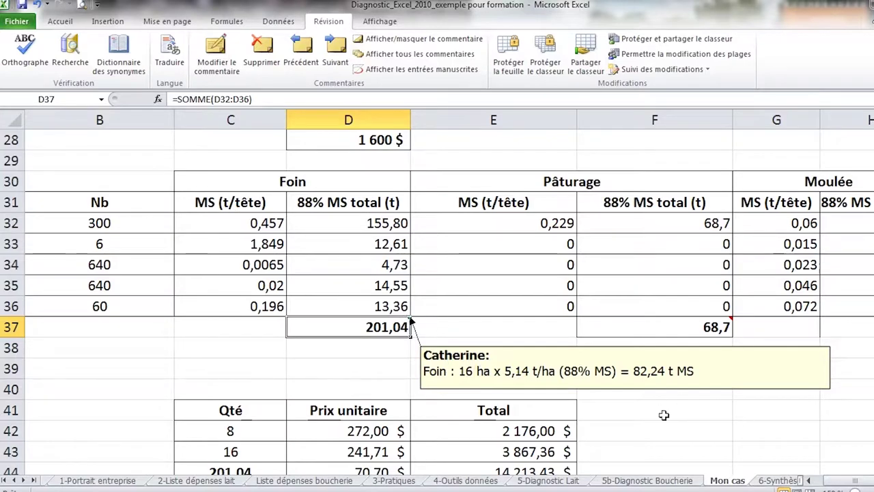
In the Engrais, pesticides, épandage, récolte table, set Pâturage to 24 ha and Récolte, semence, entretien to 48 ha.
scroll(703, 421, left, 1)
scroll(602, 412, down, 1)
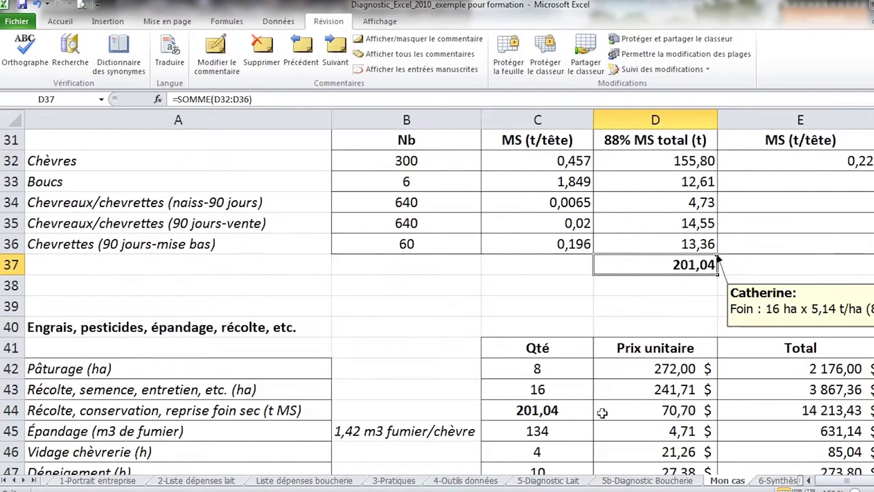
scroll(602, 412, down, 1)
click(556, 309)
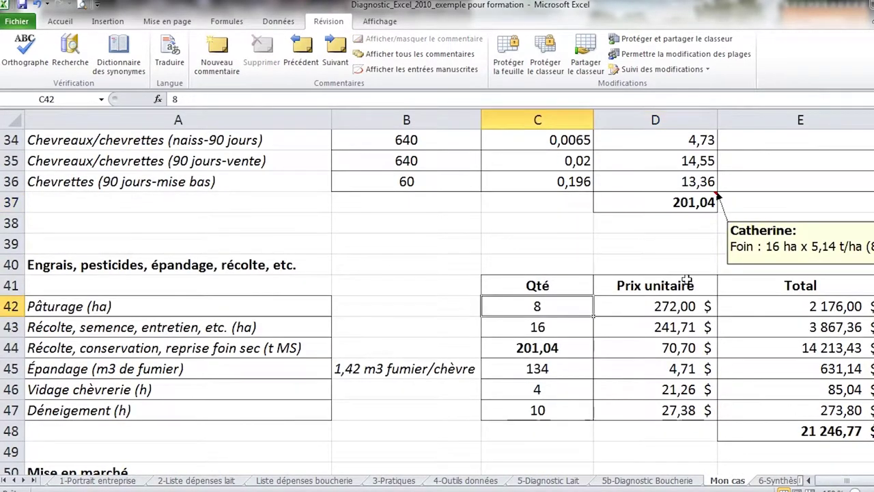
text(24)
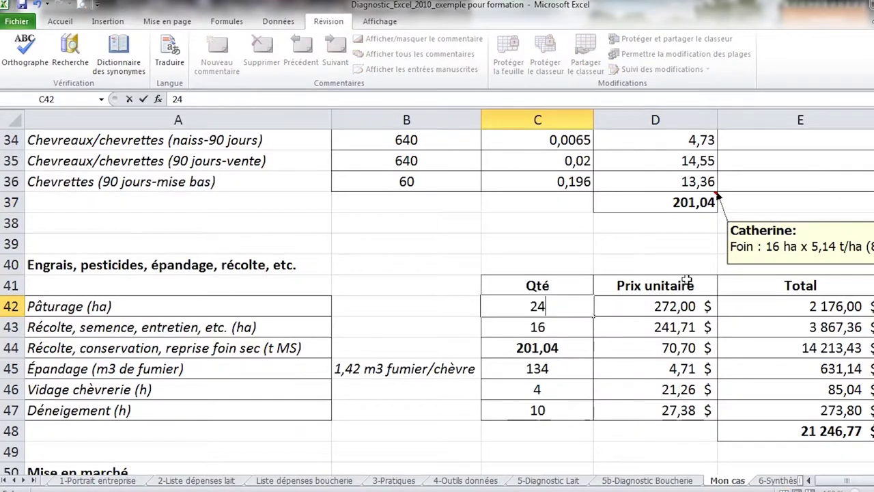
key(Return)
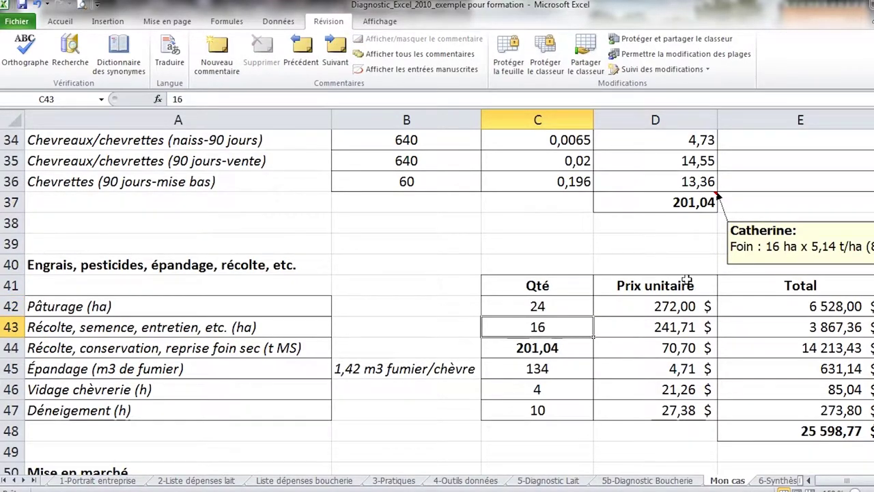
text(48)
key(Return)
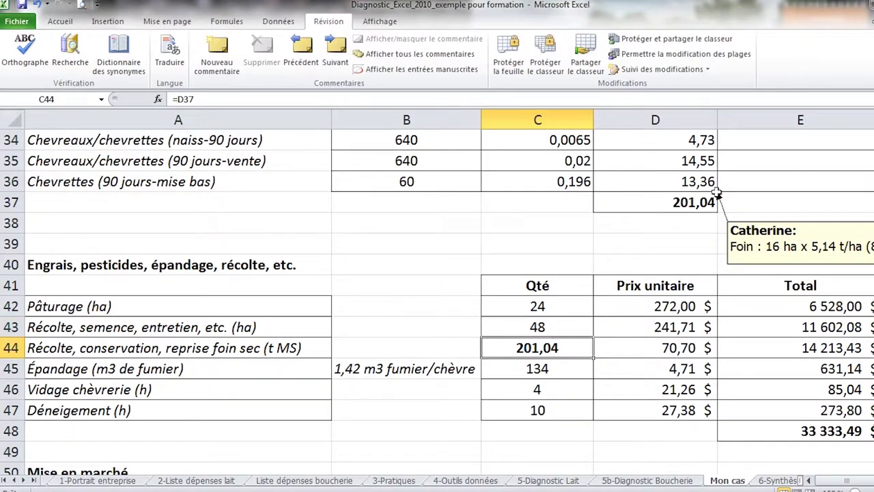
Set the Épandage quantity to 426 m3 of manure.
click(573, 368)
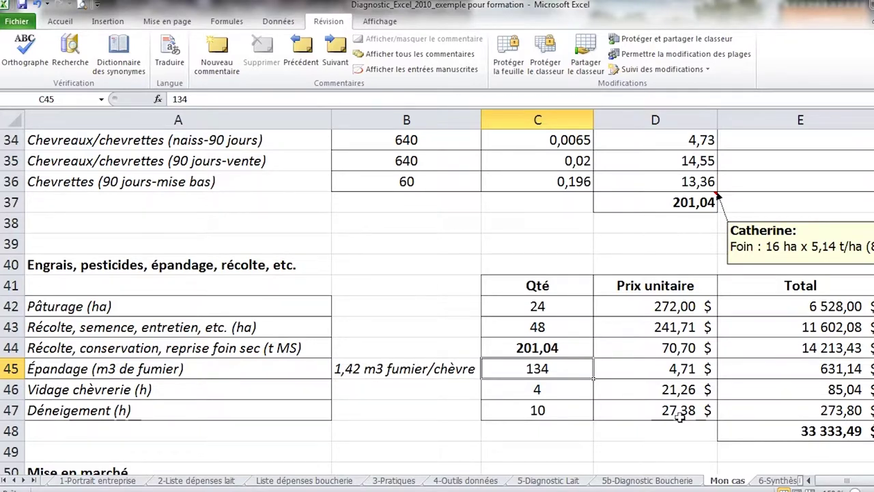
text(426)
key(Return)
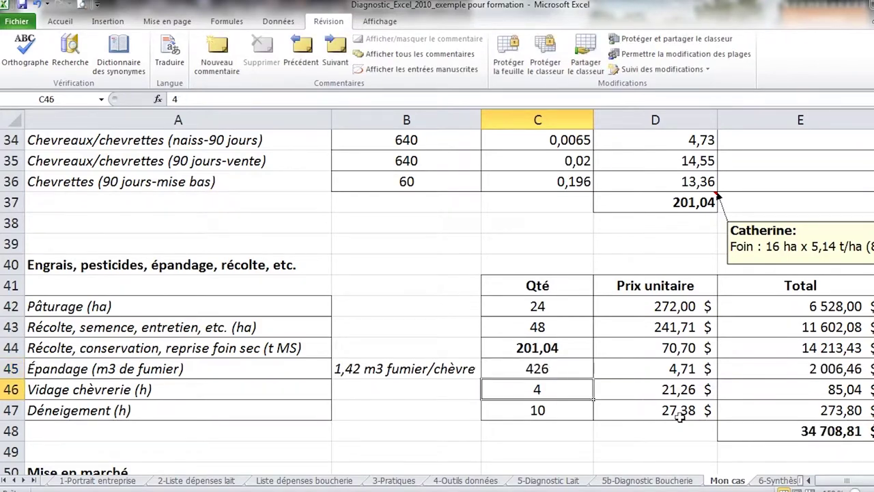
Set the Épandage quantity to 437 m3 of manure and Vidage chèvrerie to 12 hours.
scroll(633, 356, down, 1)
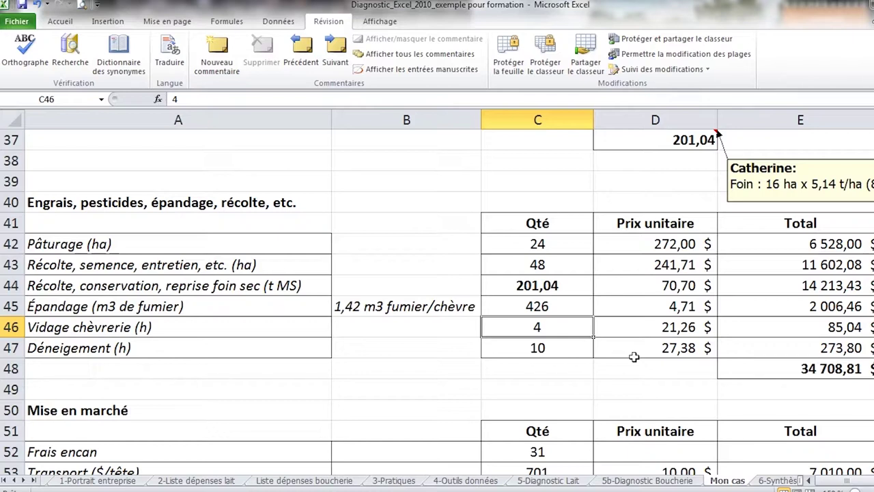
key(Up)
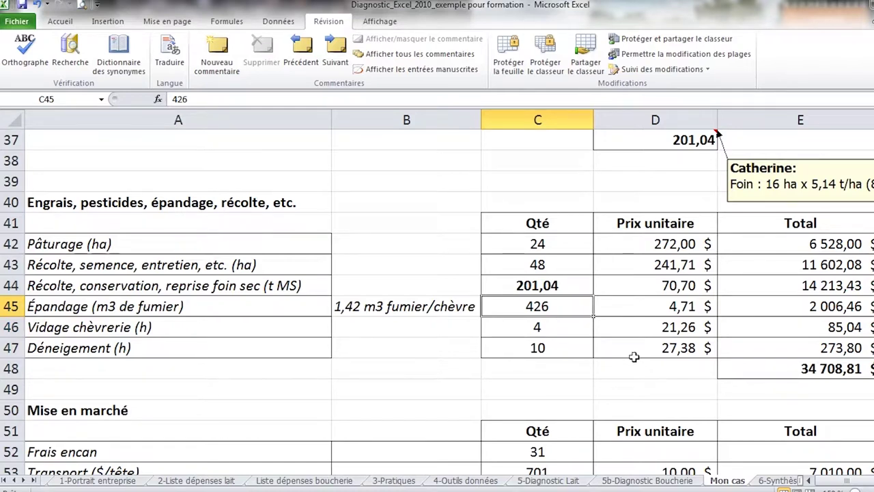
text(437)
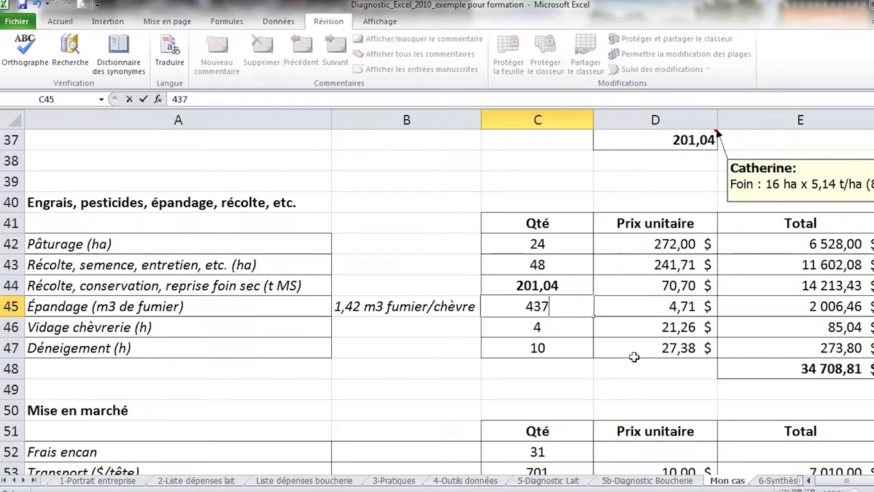
key(Return)
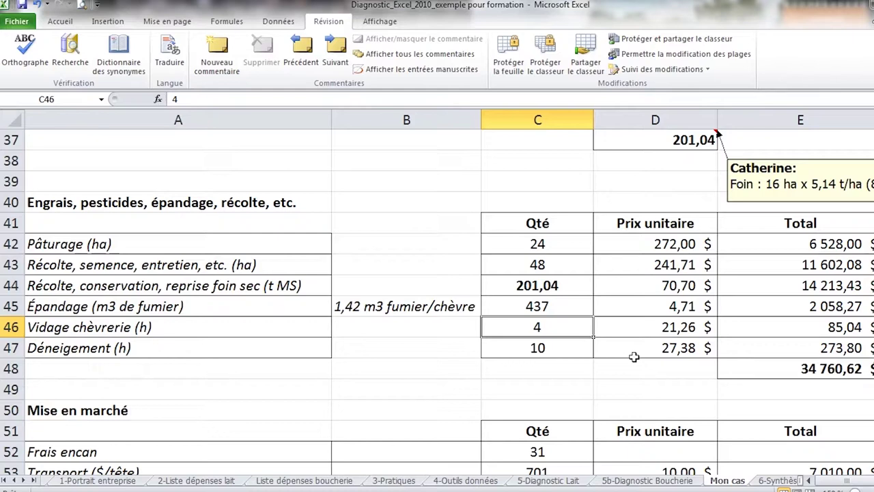
text(12)
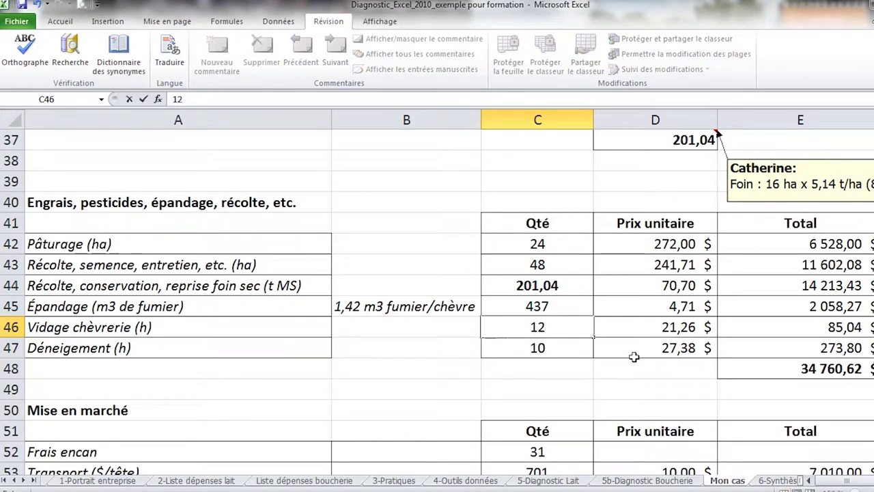
key(Return)
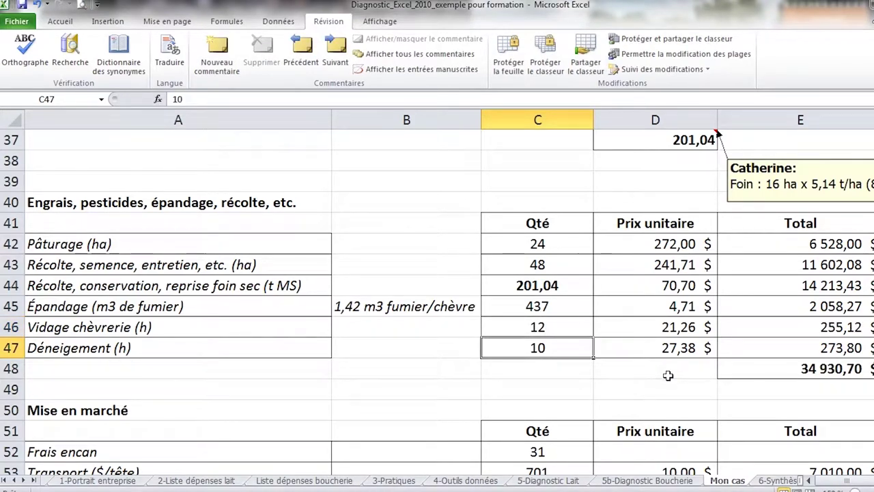
In the Mise en marché table, set the Frais encan unit price to 5.
scroll(668, 381, down, 2)
click(557, 331)
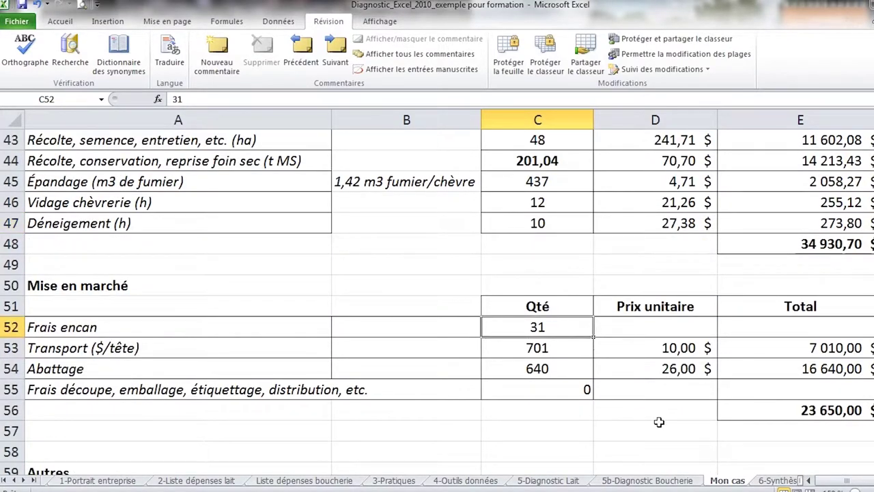
click(644, 336)
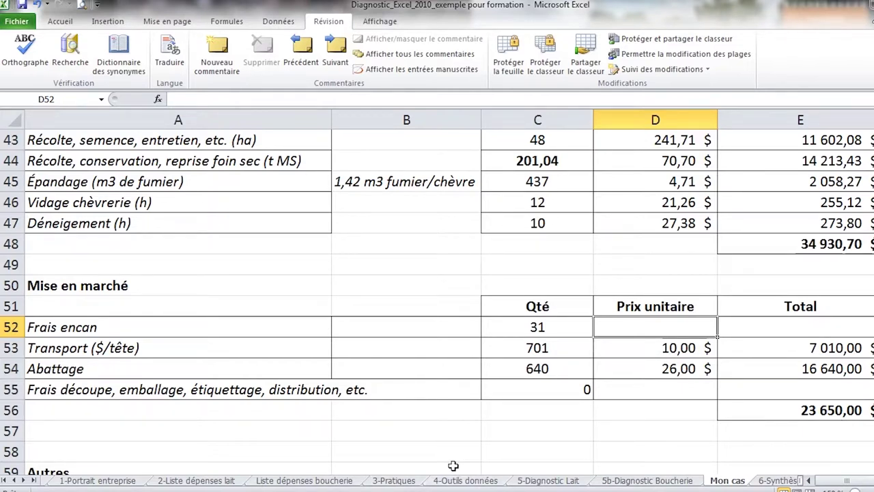
text(5,00)
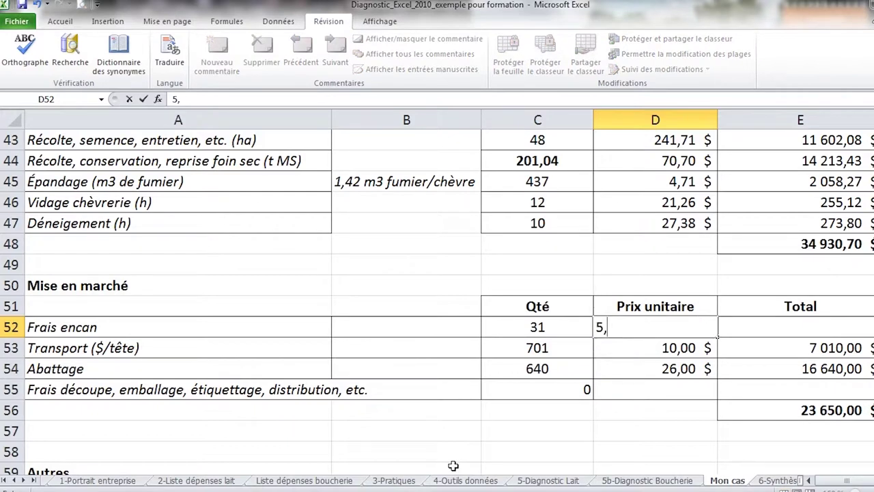
key(Tab)
text(=)
key(Left)
key(Left)
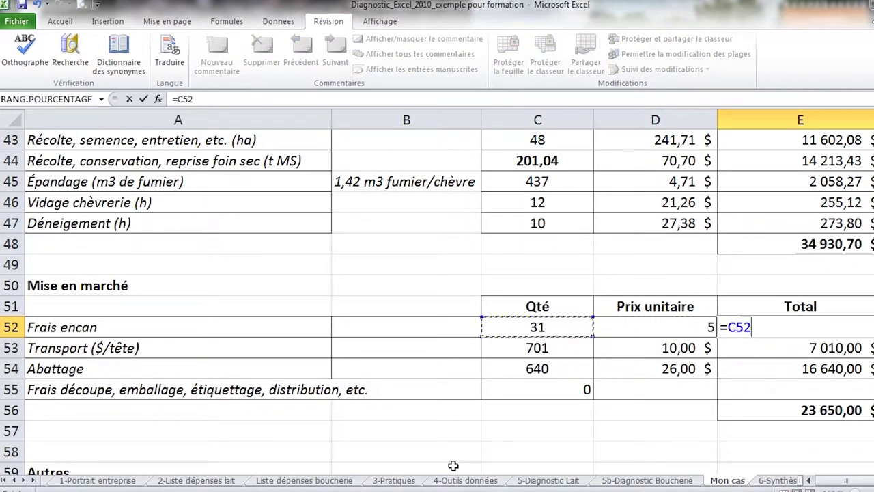
key(Return)
key(Down)
text(8)
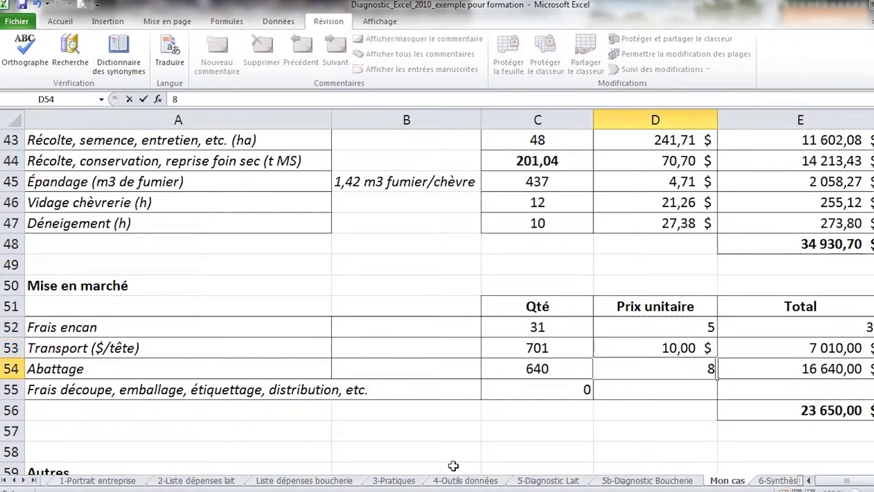
key(Escape)
Compute the Frais encan total as quantity times unit price with the formula =C52*D52.
click(824, 325)
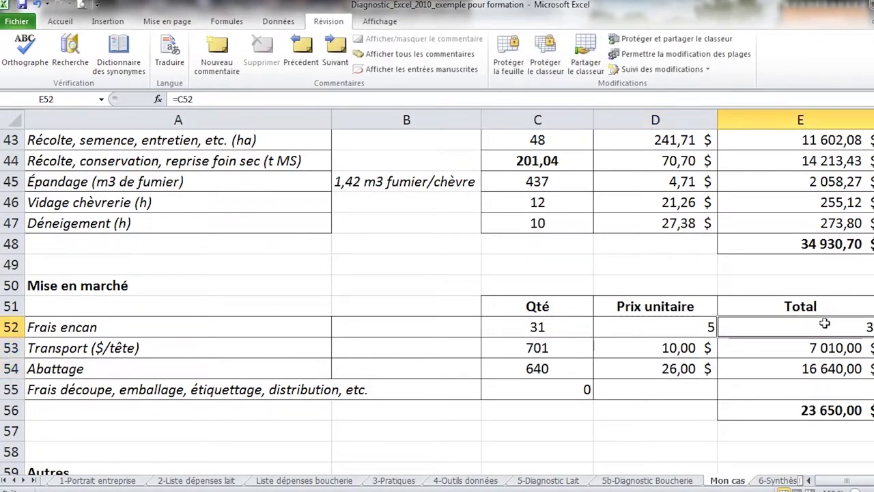
text(=)
click(542, 327)
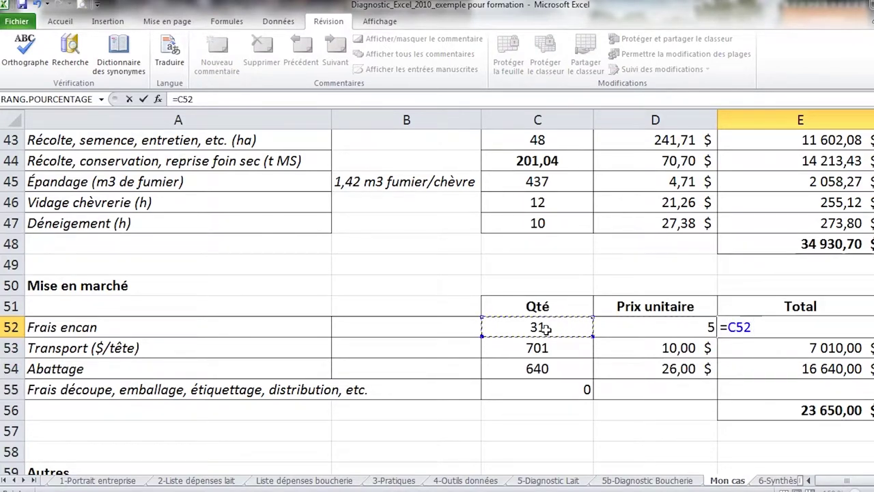
text(*)
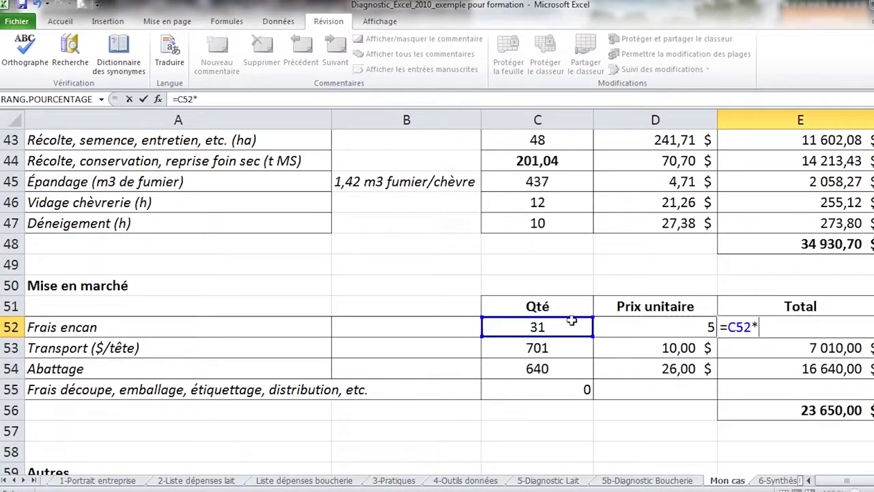
click(610, 322)
key(Return)
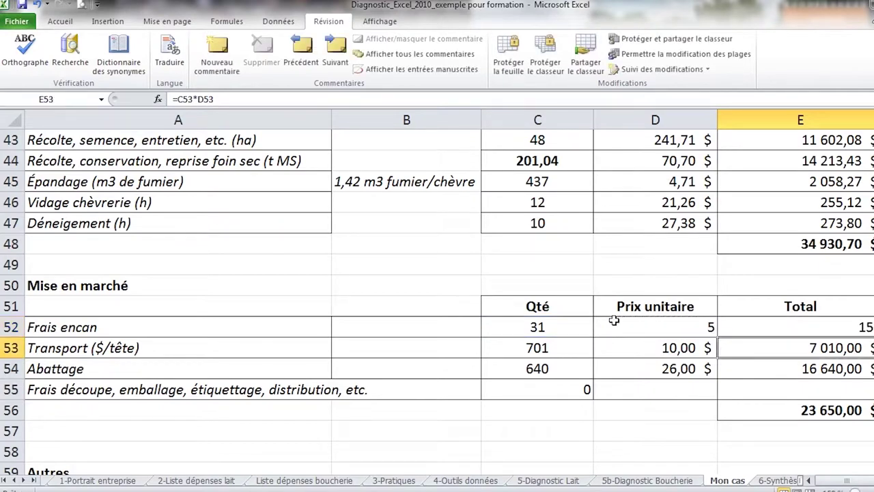
Set the Frais encan quantity to 640 head.
click(792, 330)
click(577, 332)
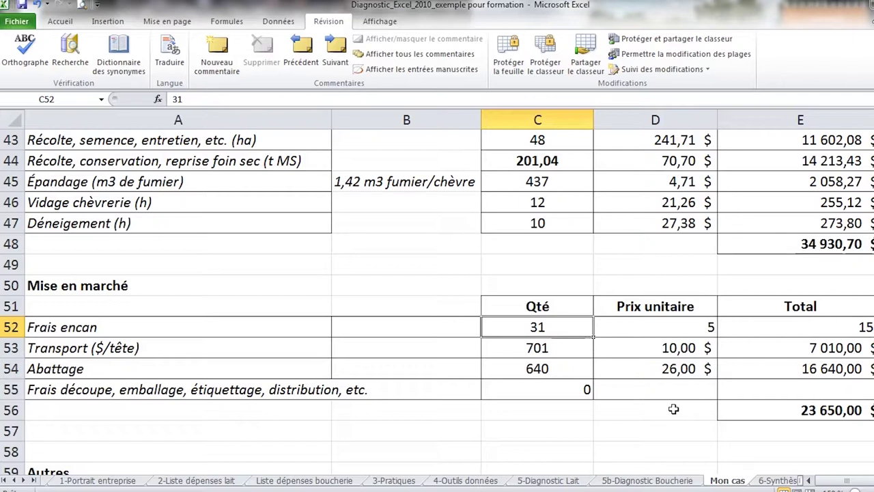
text(640)
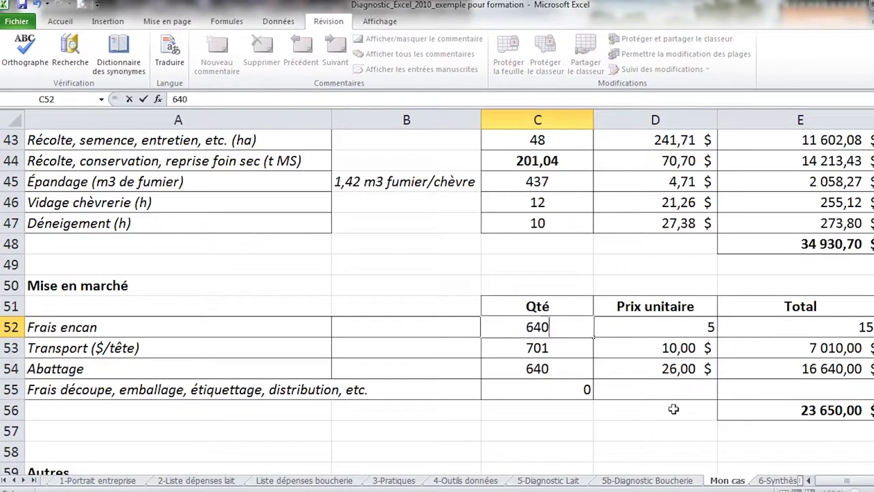
key(Return)
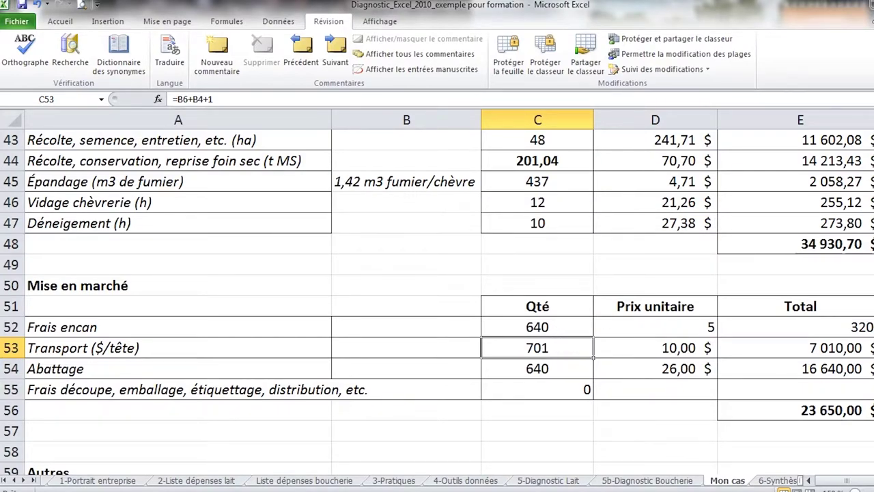
Check the Transport and Abattage quantities against the animal numbers in the herd table at the start of the sheet.
scroll(437, 293, up, 14)
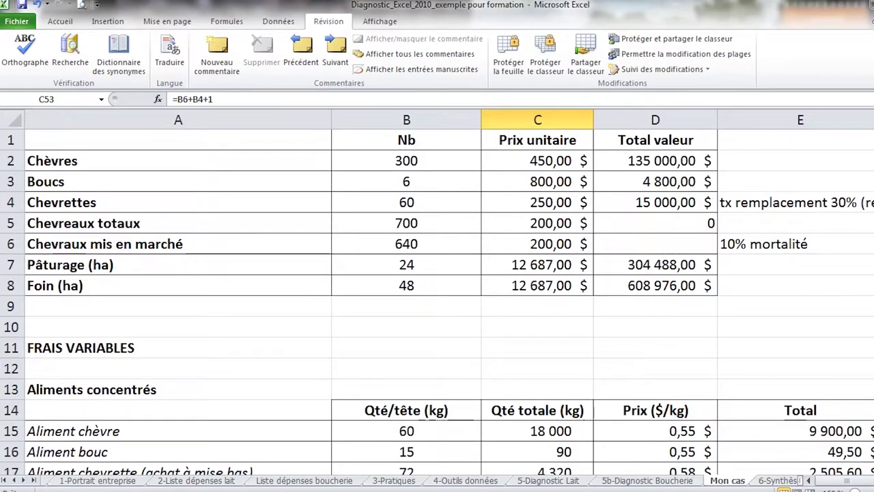
scroll(682, 355, down, 13)
scroll(868, 157, down, 1)
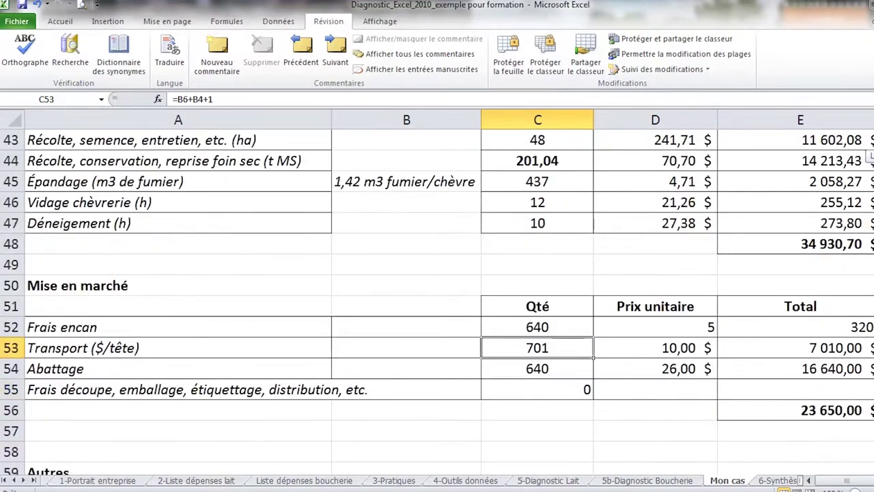
click(567, 358)
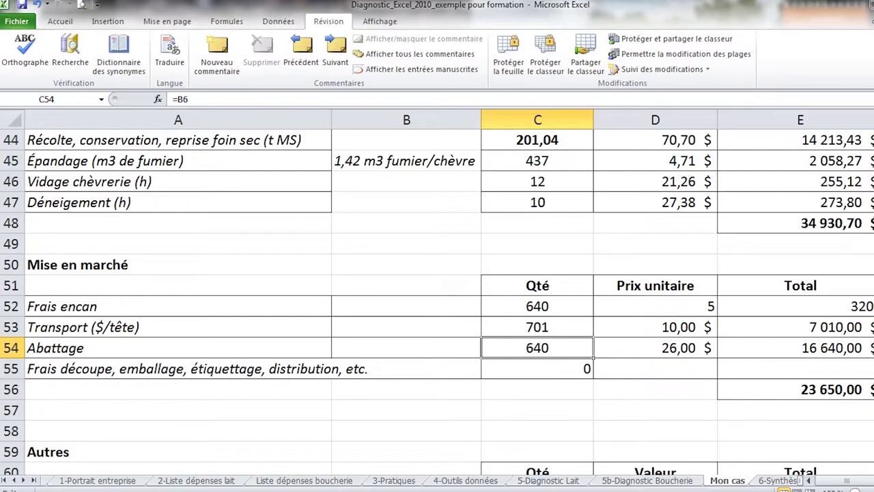
Review the Autres table, checking the formulas behind the Assurances animaux and Intérêt marge de crédit amounts.
scroll(437, 303, down, 1)
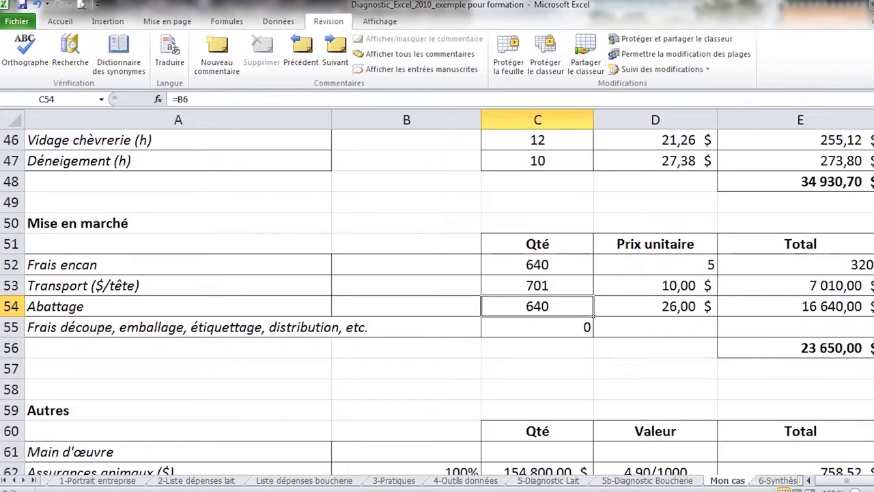
scroll(437, 301, down, 1)
scroll(437, 300, down, 1)
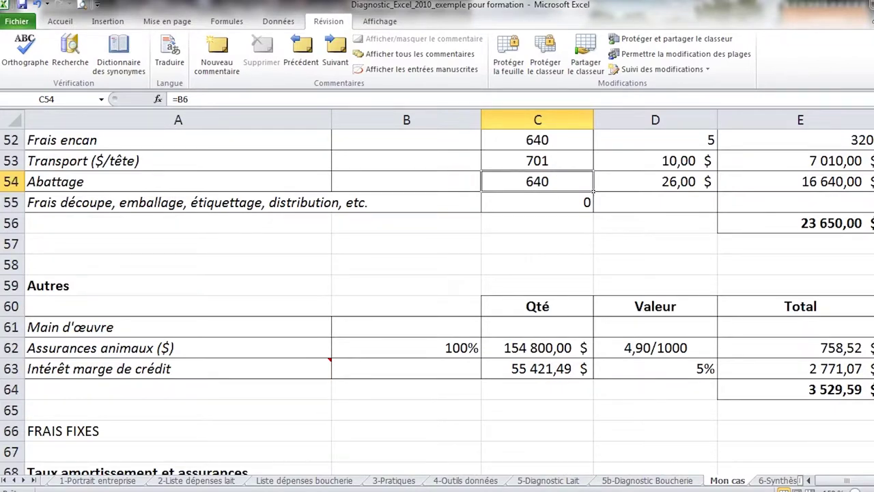
scroll(437, 300, down, 1)
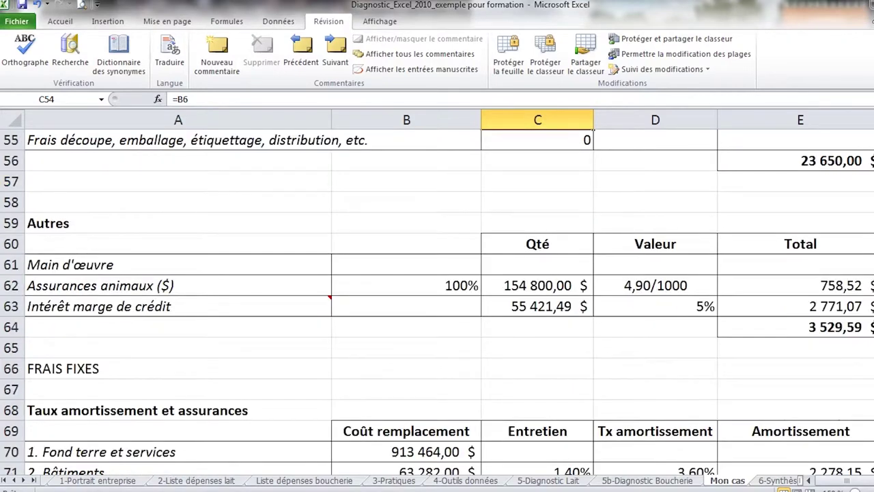
click(546, 287)
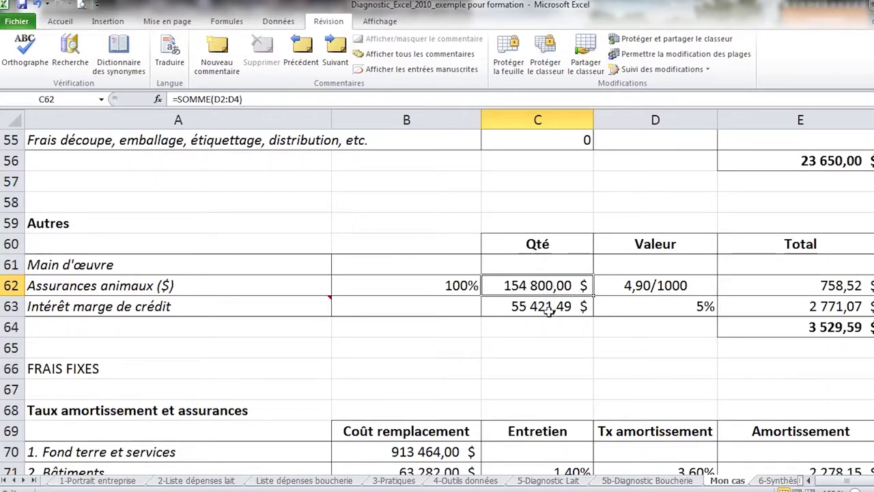
click(548, 311)
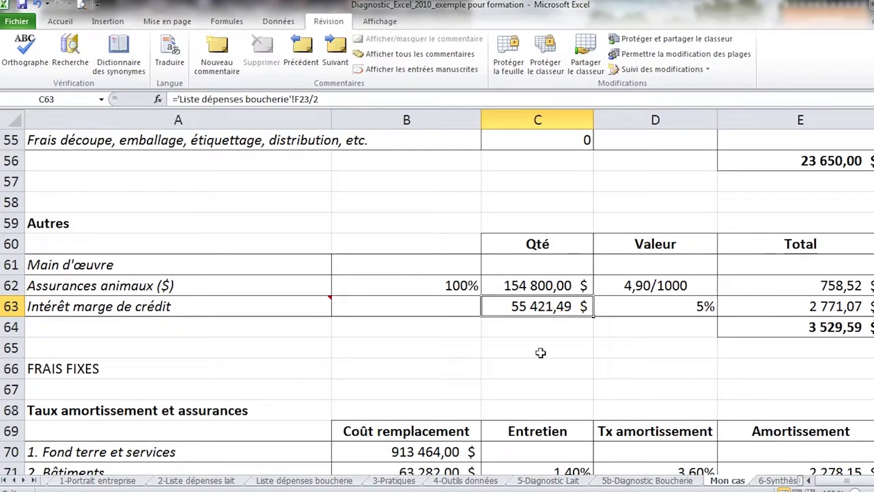
Examine the Coût remplacement entries for land, buildings, machinery, equipment and breeding animals under Taux amortissement et assurances.
scroll(828, 370, down, 1)
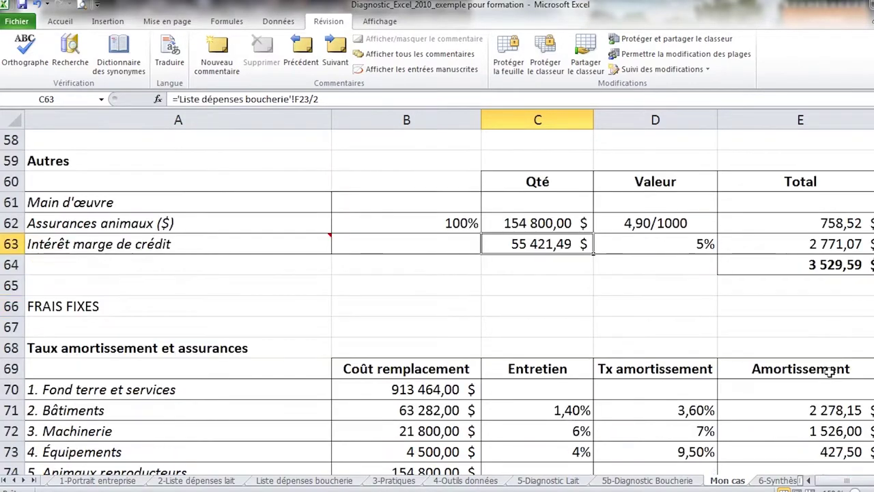
scroll(828, 370, down, 1)
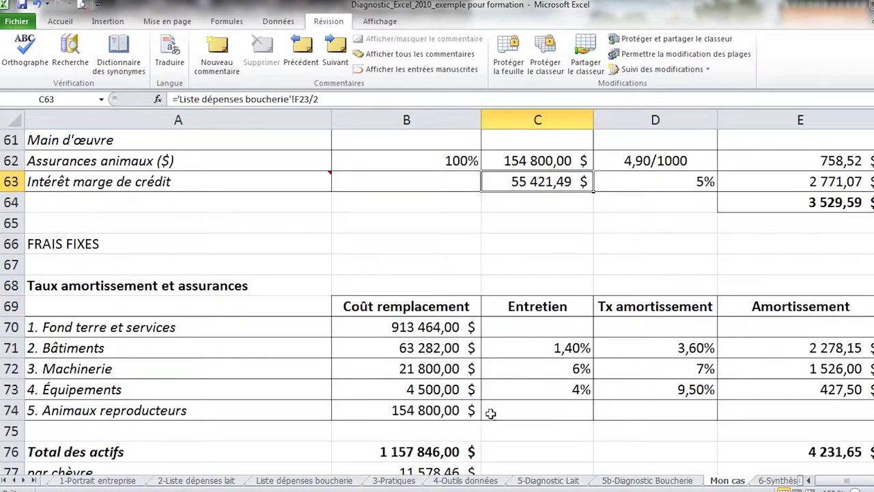
click(376, 318)
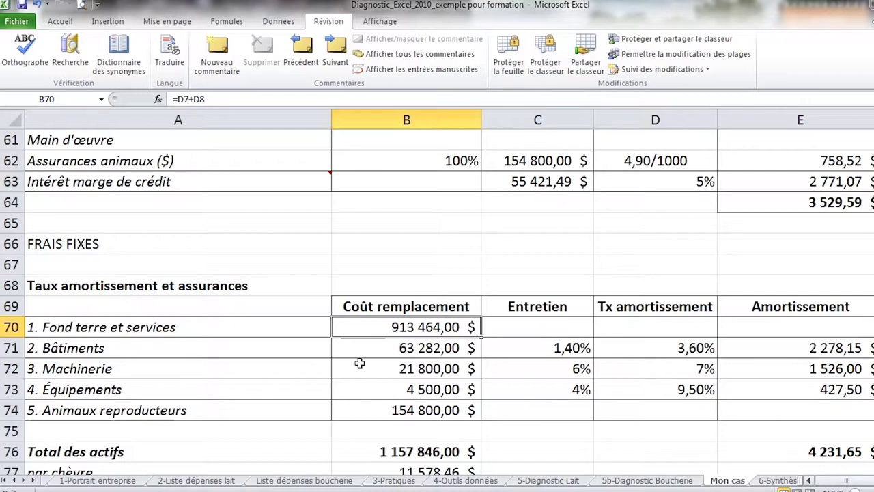
click(390, 351)
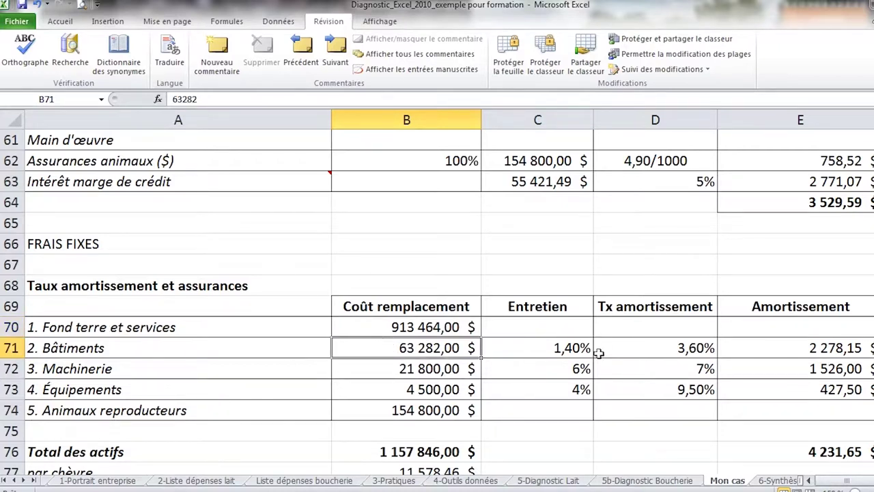
click(461, 366)
click(452, 389)
click(447, 407)
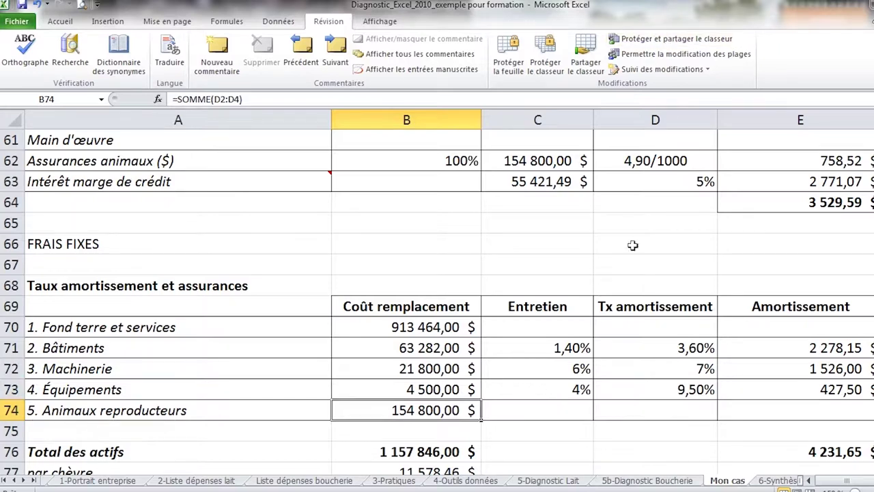
click(459, 349)
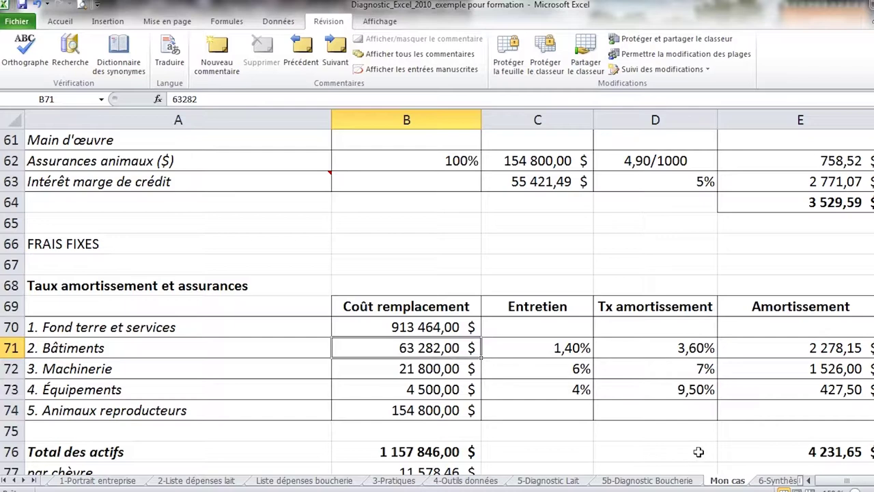
In the Revenus viande table, set the Chevreaux live sale weight to 45 kg and check their Rendement and Prix unitaire.
scroll(627, 404, down, 1)
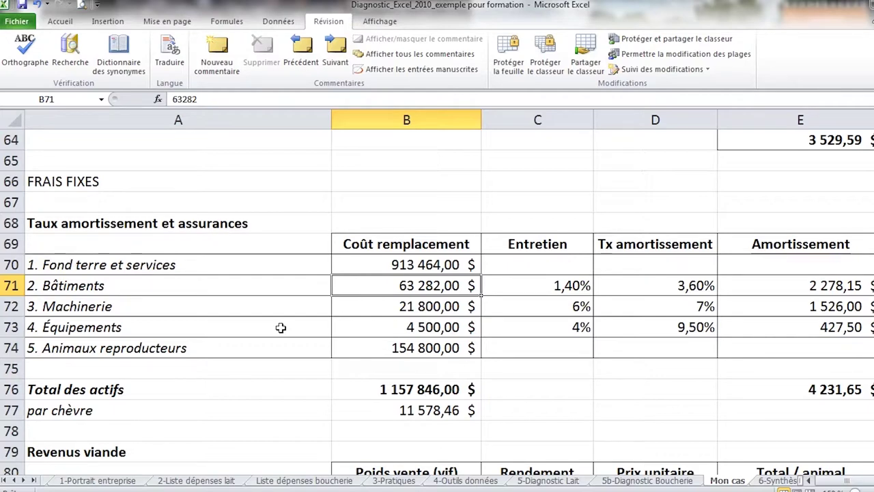
scroll(594, 388, down, 2)
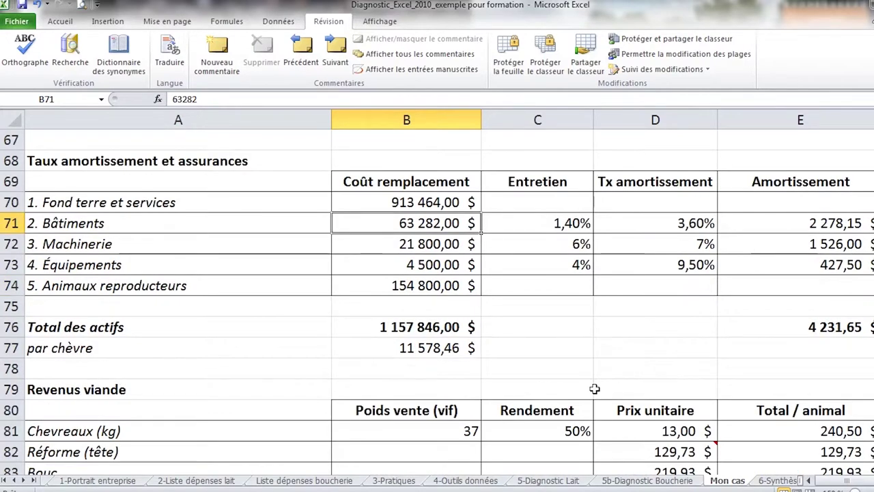
scroll(589, 400, down, 1)
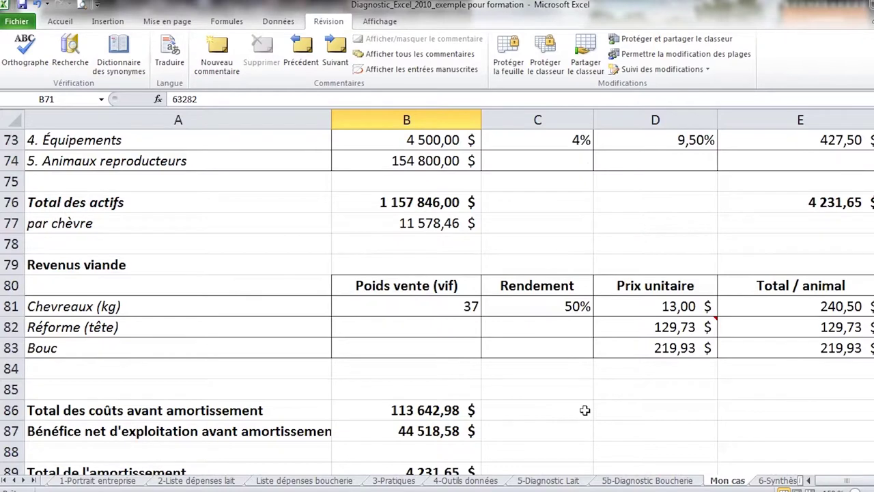
click(451, 310)
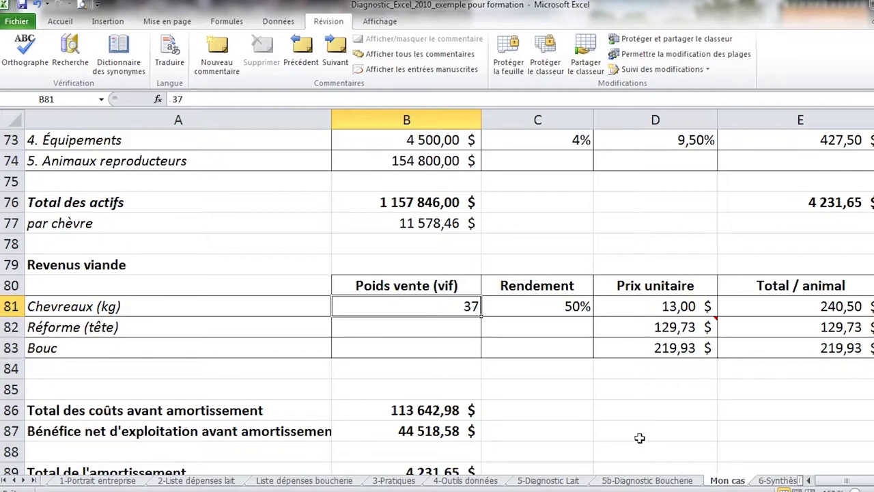
text(45)
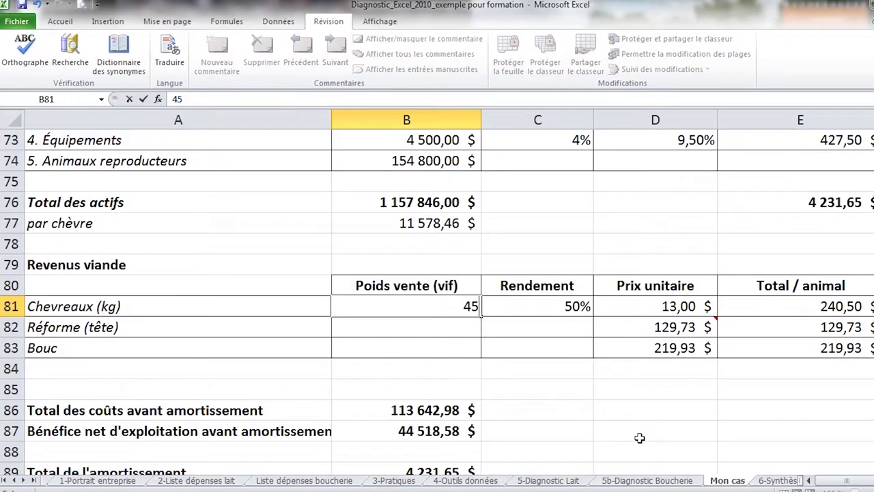
key(Tab)
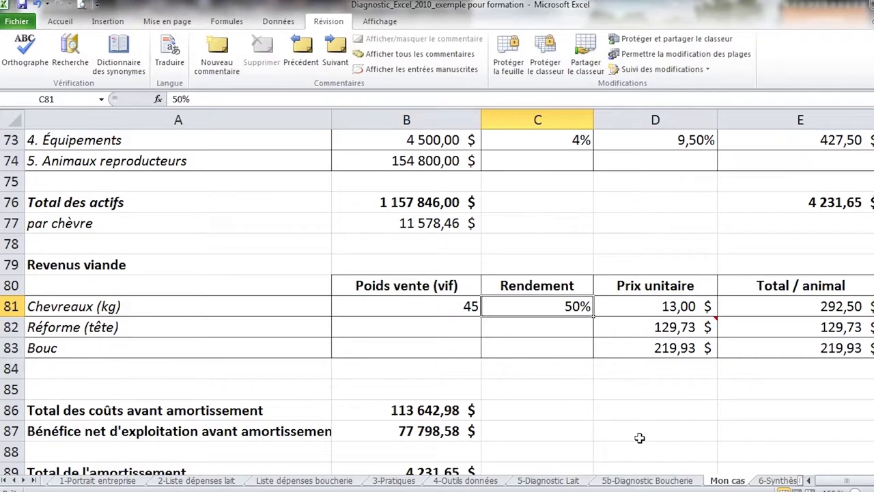
key(Left)
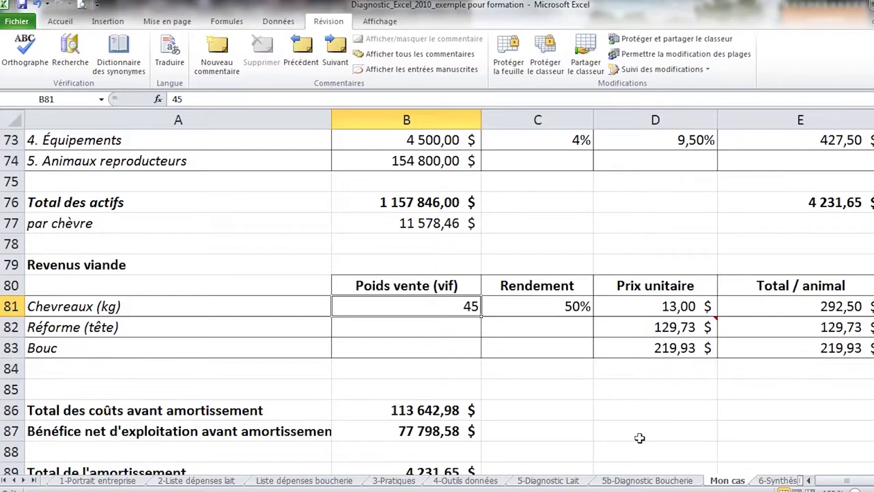
key(Right)
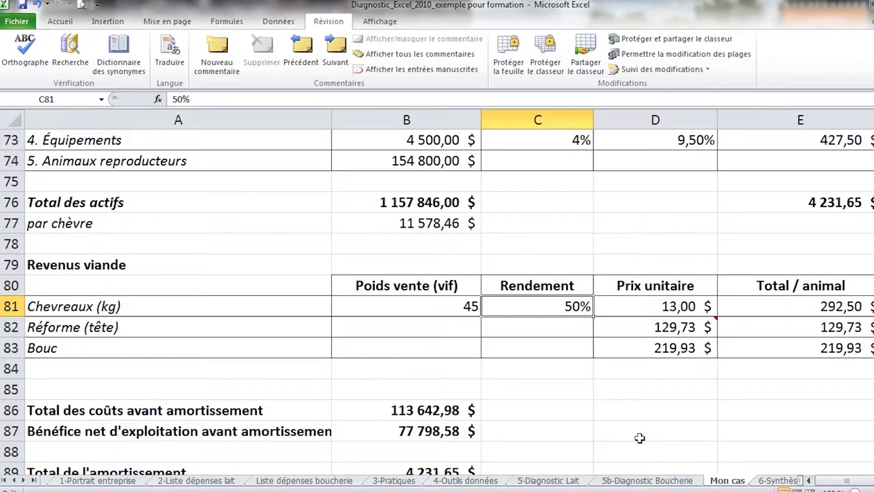
key(Right)
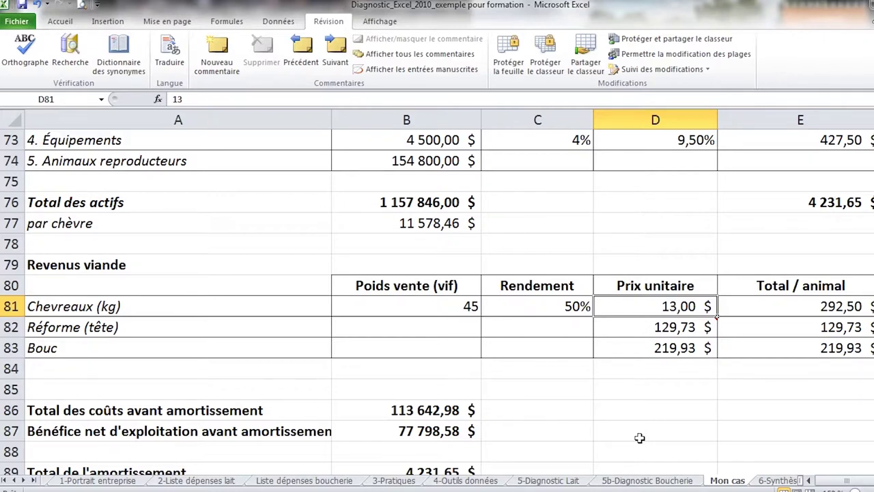
Set the Chevreaux Prix unitaire to 14,00 $ and widen the Total column of the Revenus viande table so its amounts fit.
text(14,00)
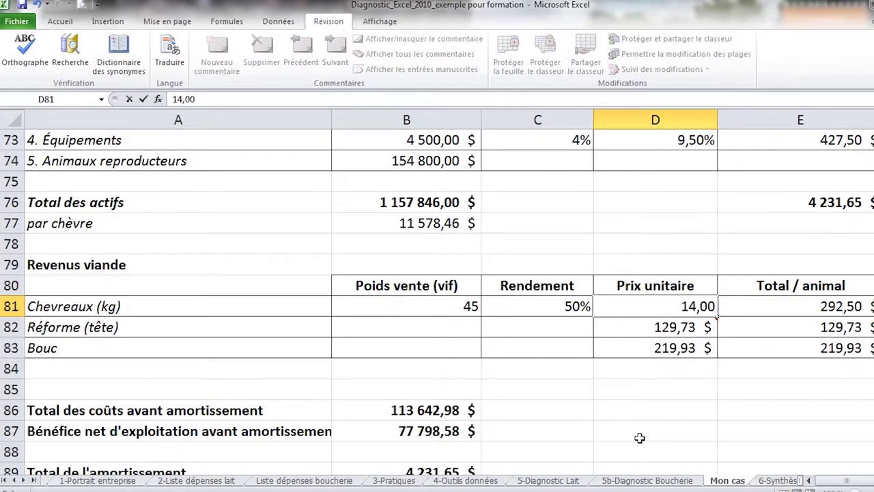
key(Return)
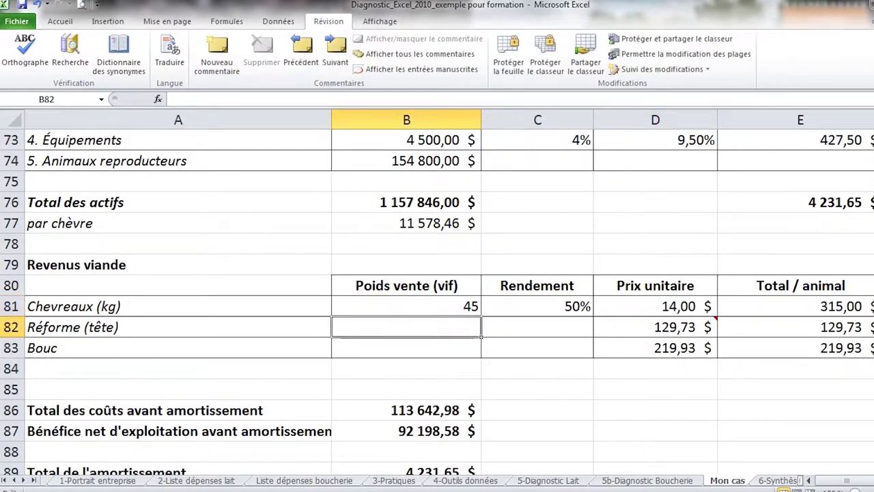
scroll(437, 294, right, 1)
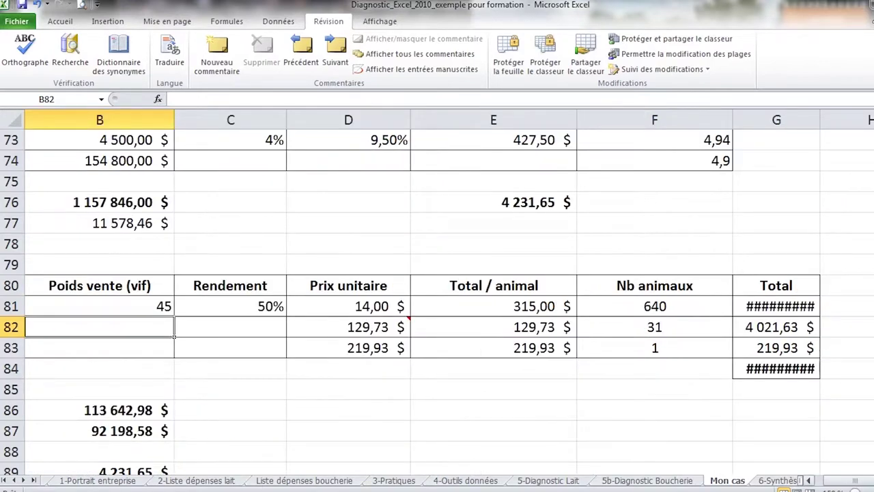
click(775, 304)
drag(820, 119, 851, 119)
click(532, 307)
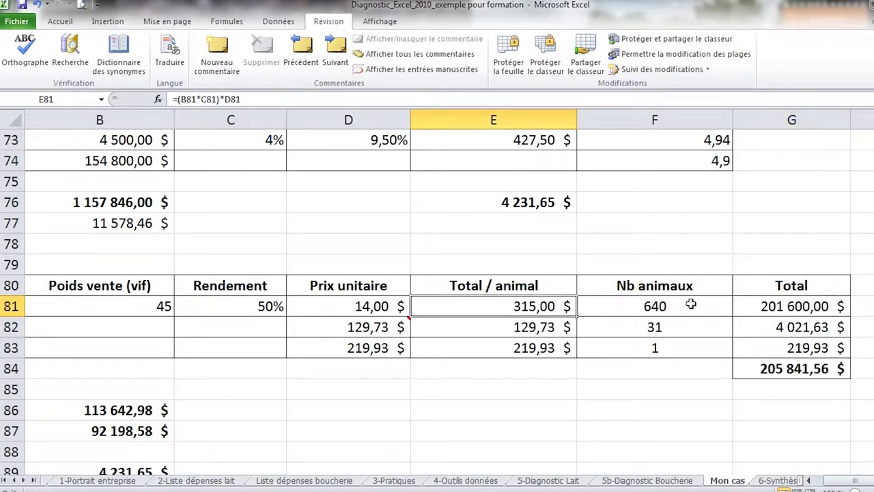
Raise the Chevreaux Prix unitaire to 14,50 $ in the Revenus viande table.
click(379, 304)
click(217, 99)
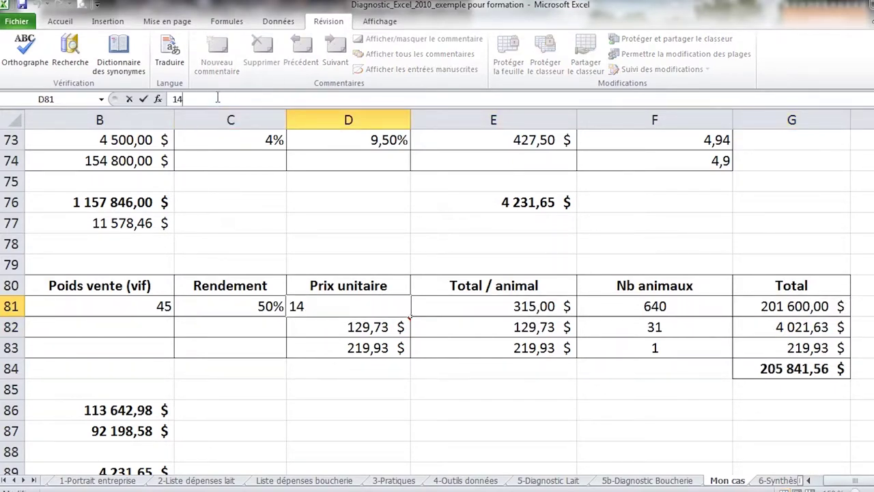
text(,50)
key(Return)
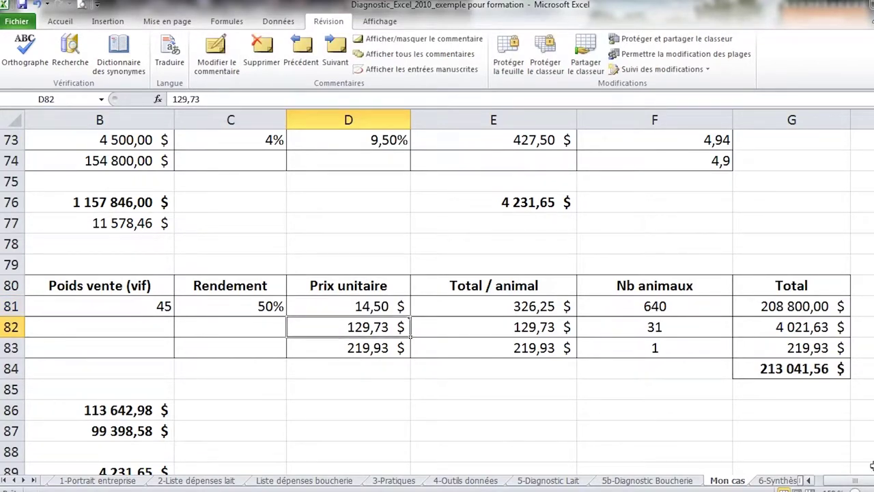
Set the Nb animaux of the Réforme row to 62 in the Revenus viande table.
scroll(869, 482, left, 1)
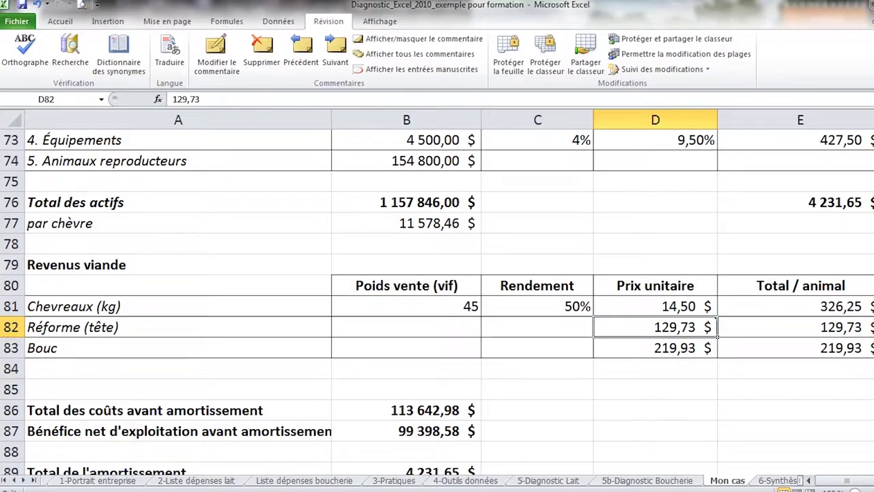
scroll(716, 332, right, 1)
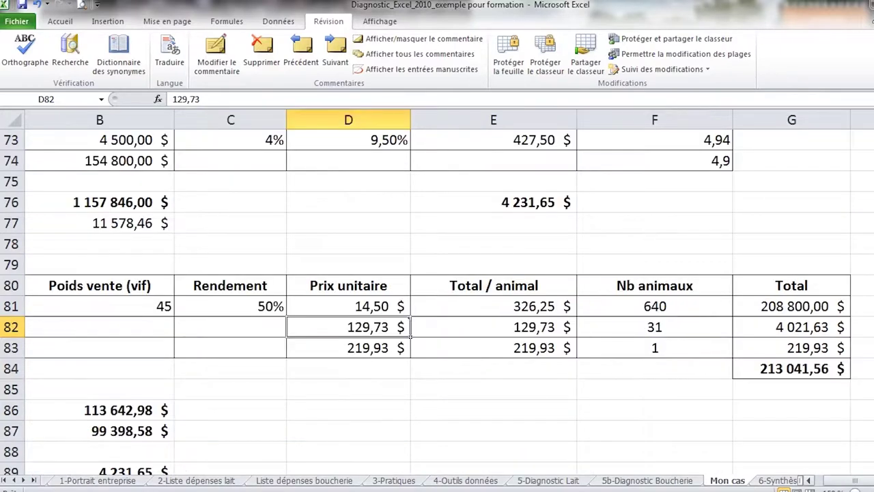
click(674, 326)
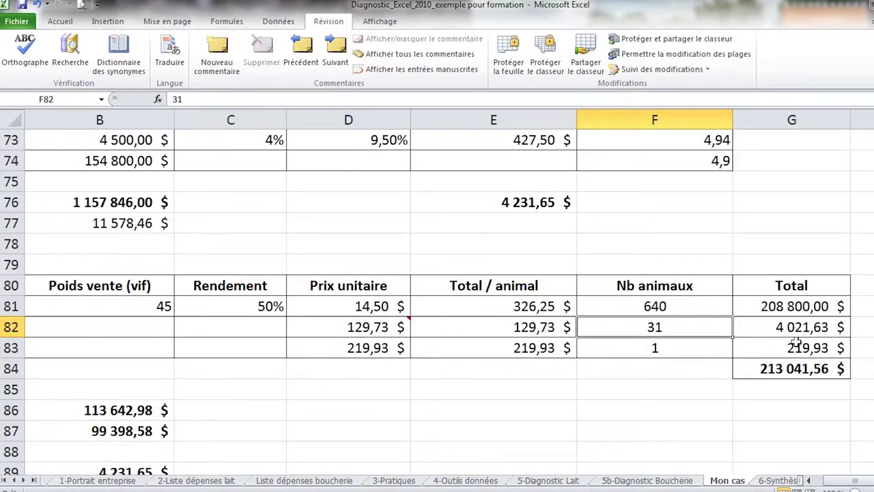
text(62)
key(Return)
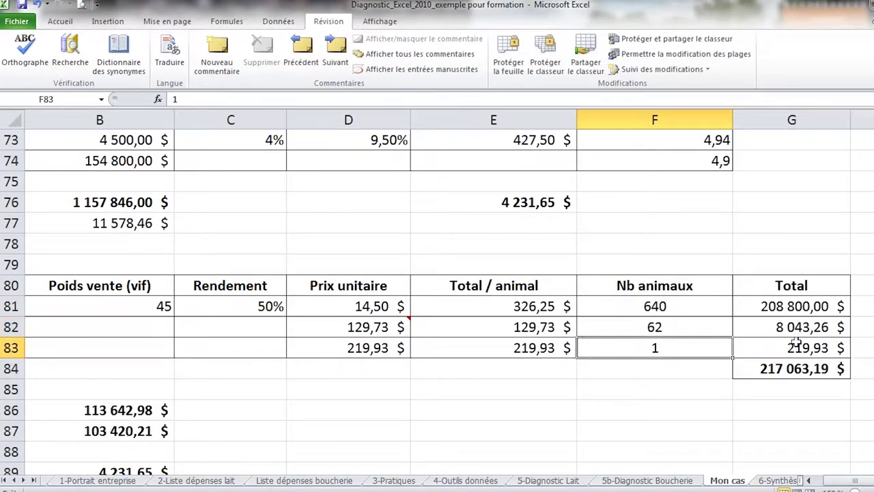
Set Nb animaux to 60 for Réforme and 2 for Bouc, and check the formula of the meat revenue total.
click(696, 325)
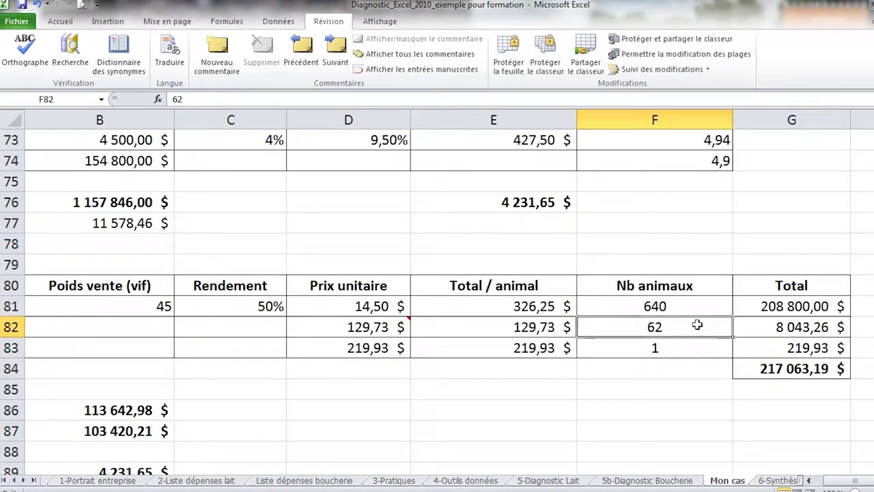
text(60)
key(Return)
text(2)
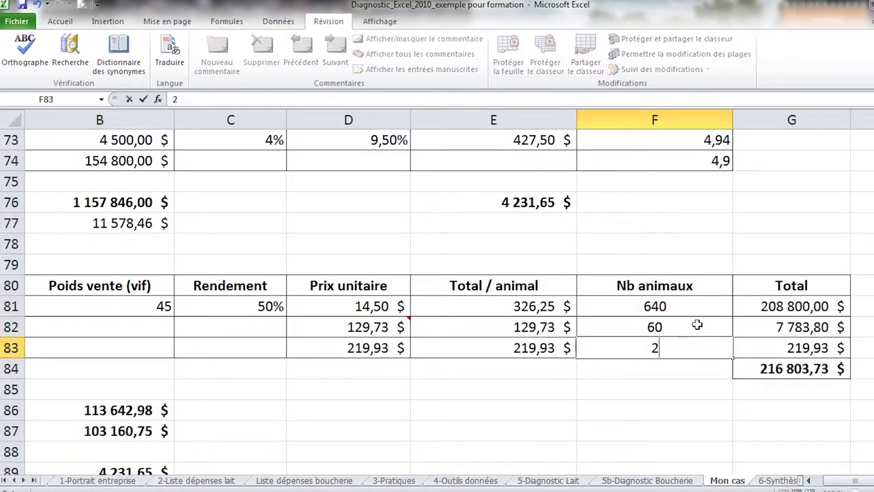
key(Return)
click(770, 373)
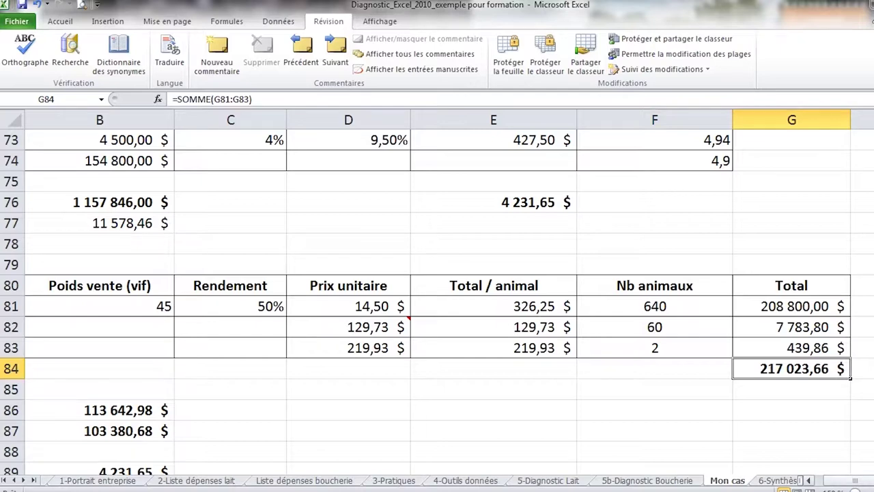
drag(859, 480, 854, 480)
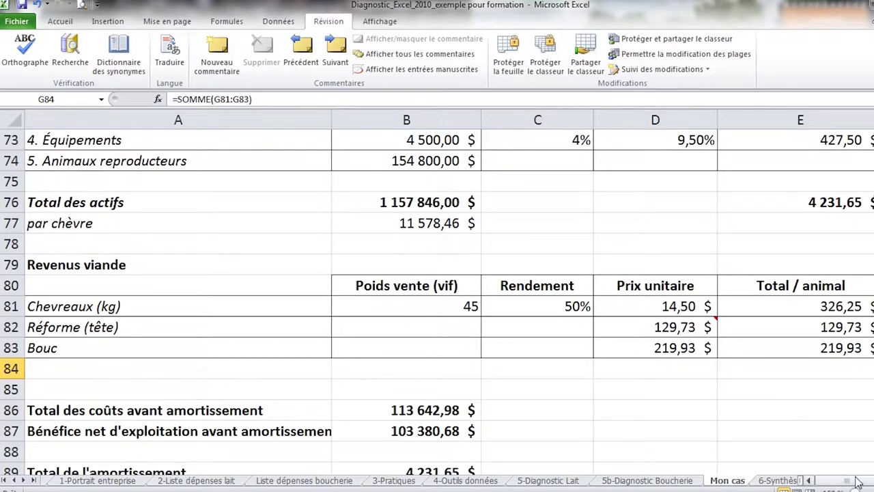
In the 5b-Diagnostic Boucherie sheet, enter 700 for Chevreaux nés totaux and correct it to 780.
click(655, 481)
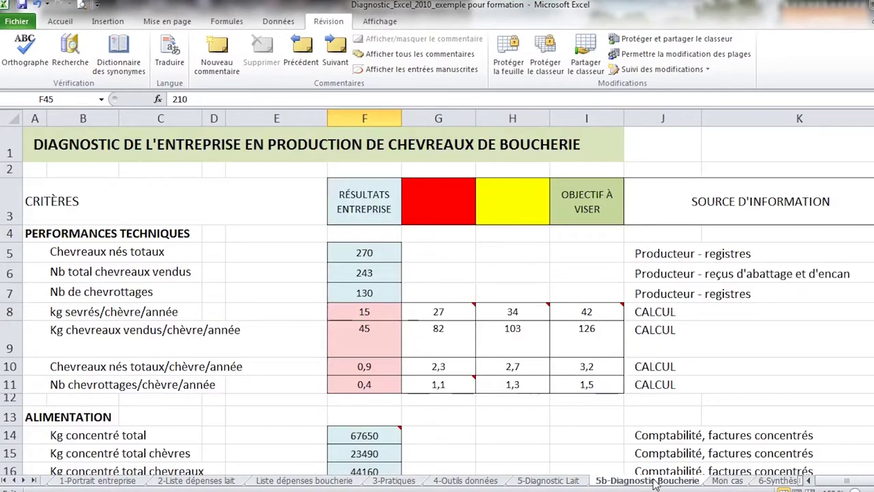
click(385, 251)
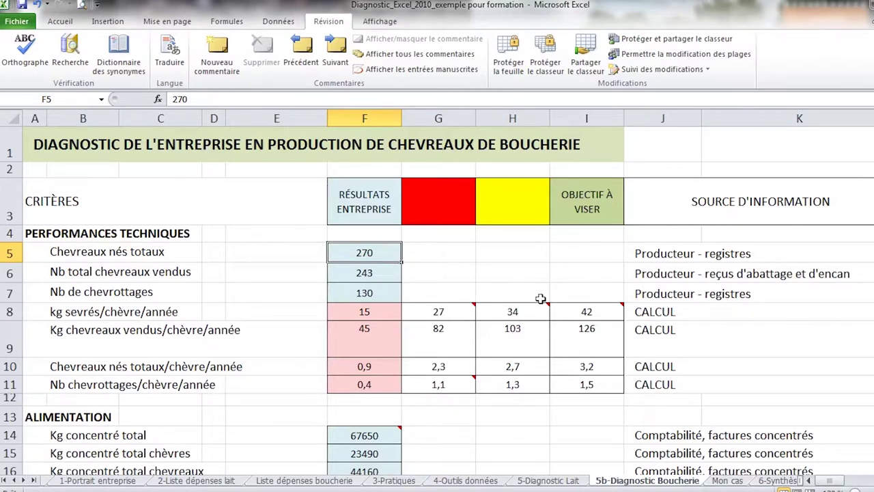
text(700)
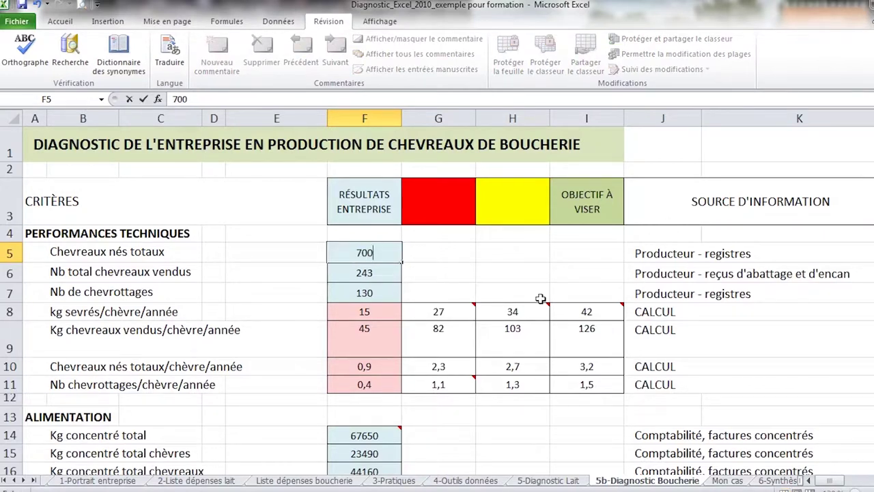
key(Return)
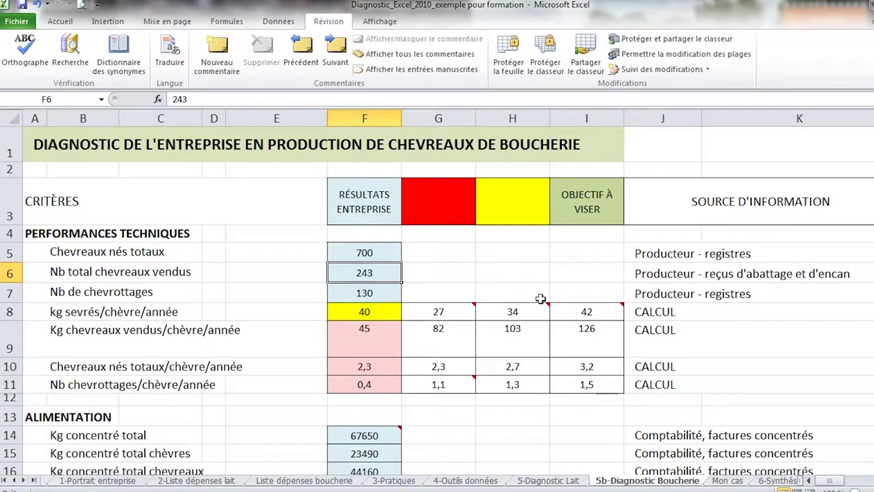
key(Up)
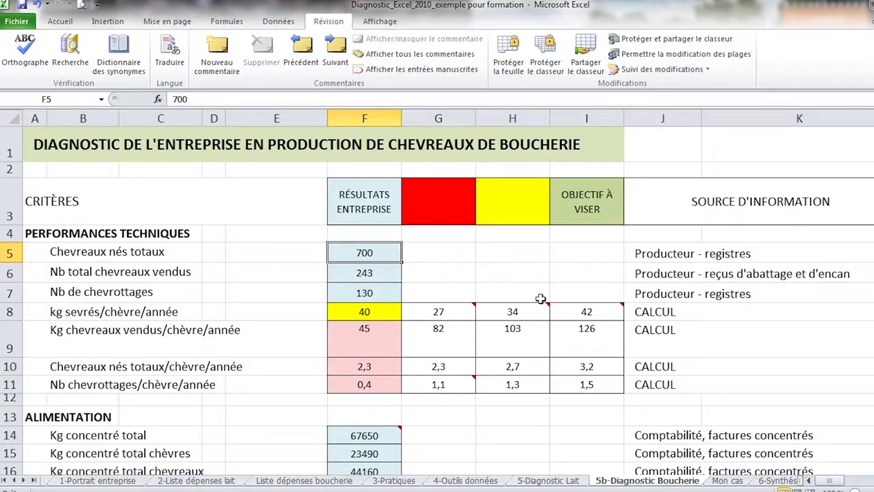
text(78)
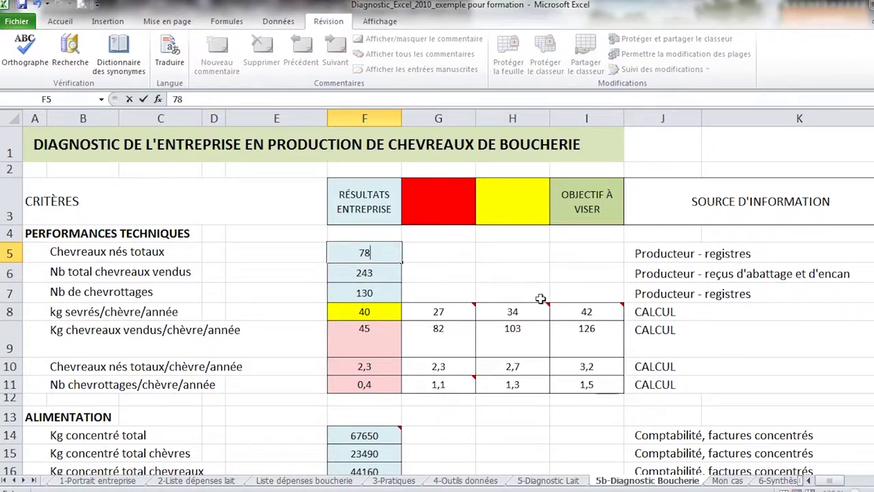
text(0)
key(Return)
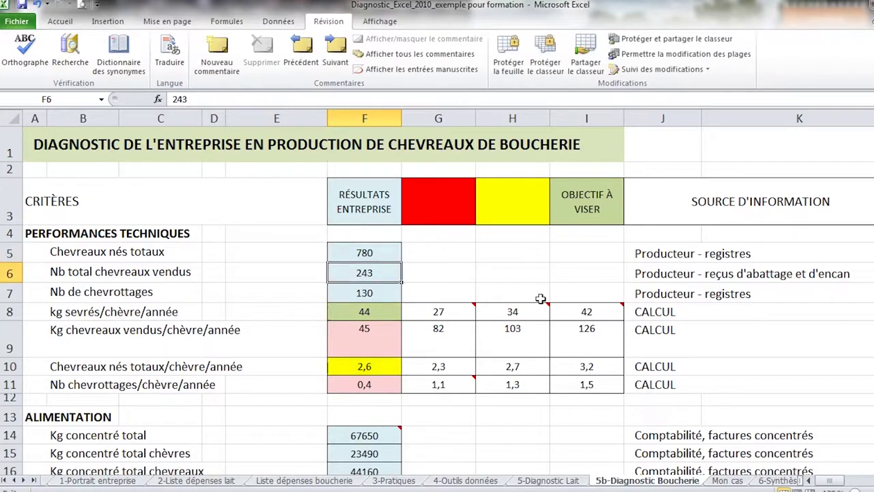
Set Nb total chevreaux vendus to 700 and Nb de chevrottages to 390 under Performances techniques.
text(700)
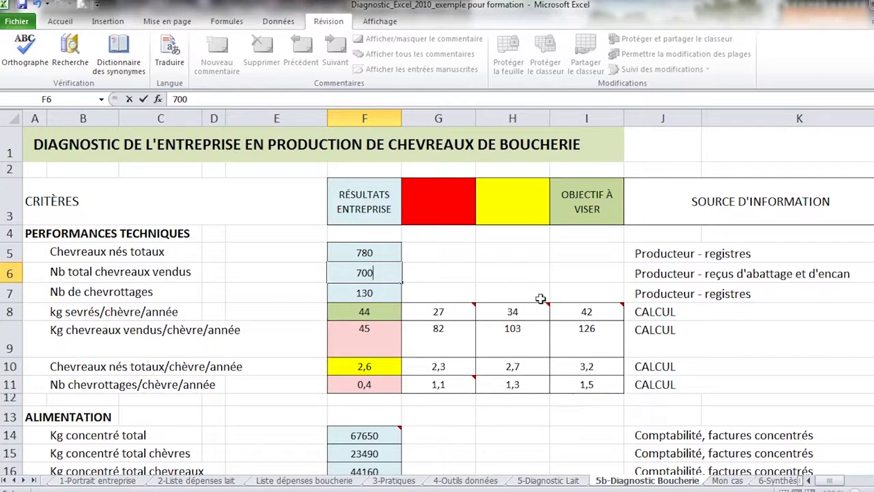
key(Return)
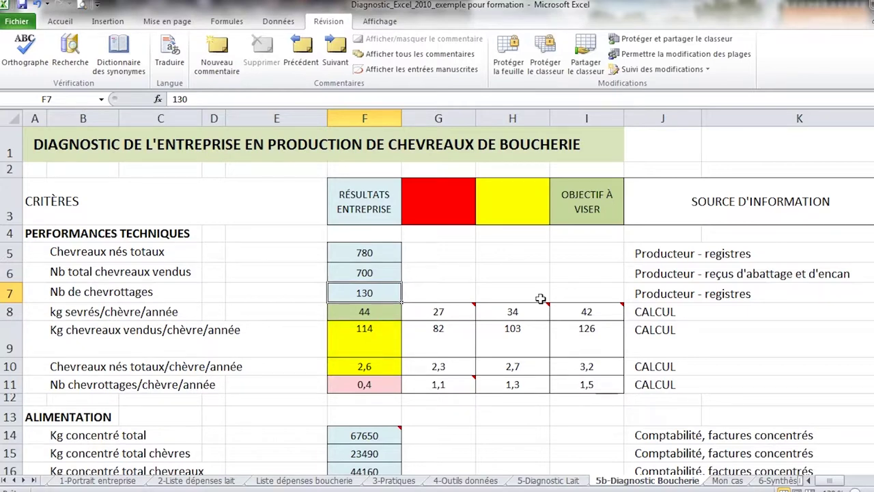
text(390)
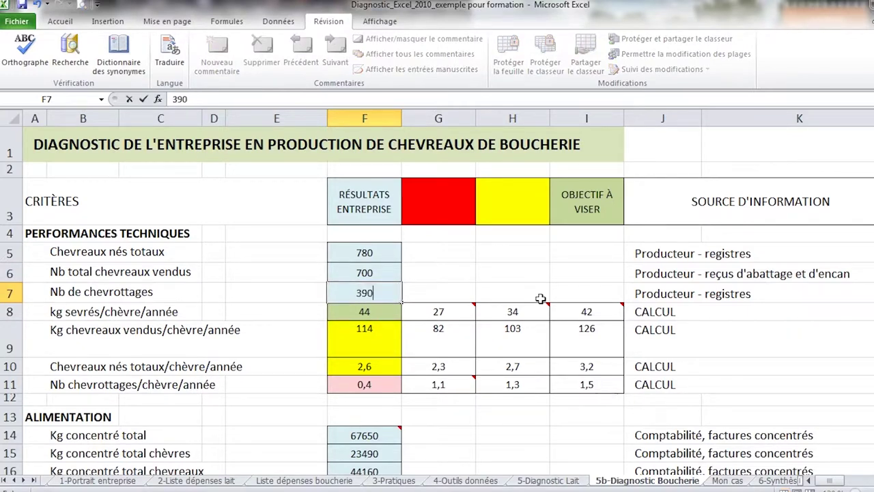
key(Return)
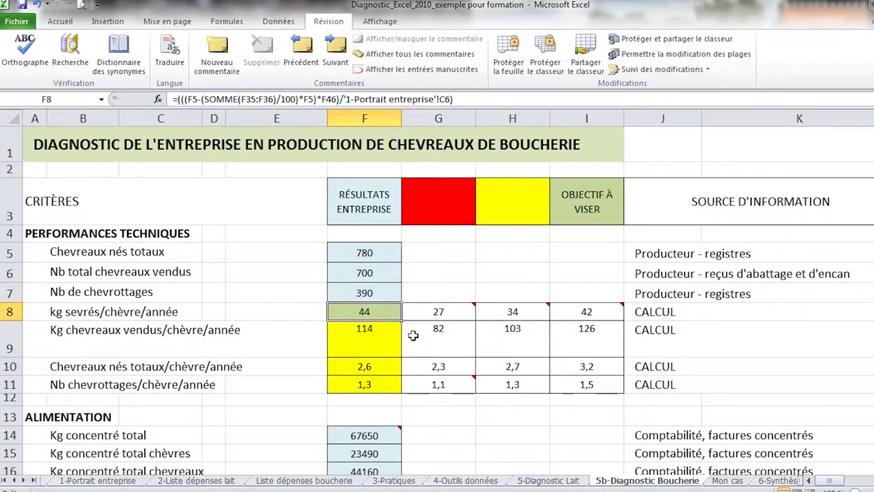
Examine the Kg concentré formulas linked to Mon cas, the calculated concentrate ratios under Alimentation and the Reproduction criteria.
scroll(436, 444, down, 1)
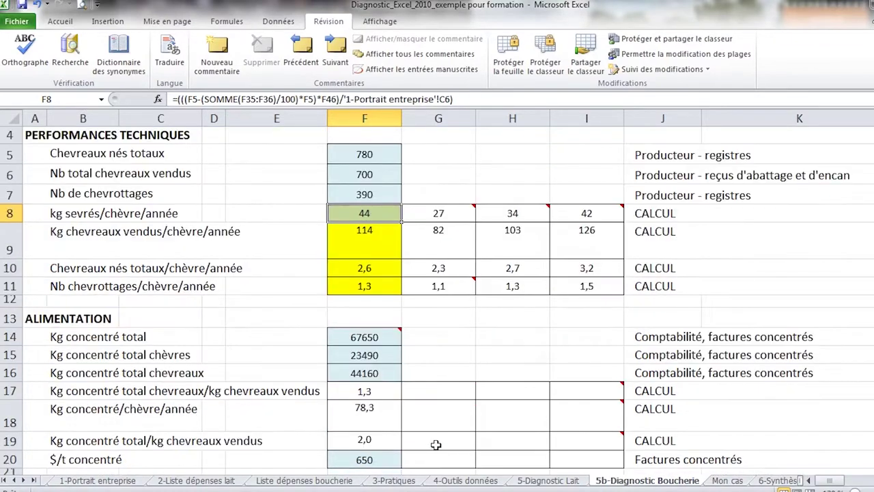
click(362, 335)
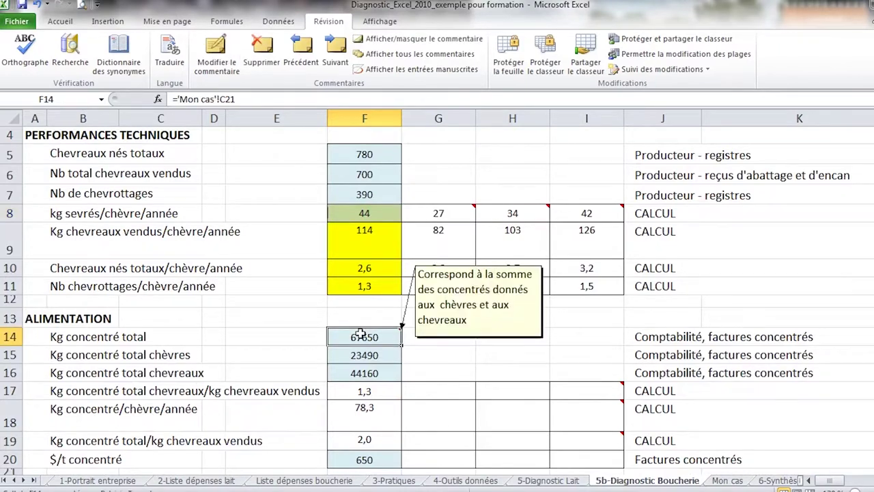
click(362, 355)
click(361, 373)
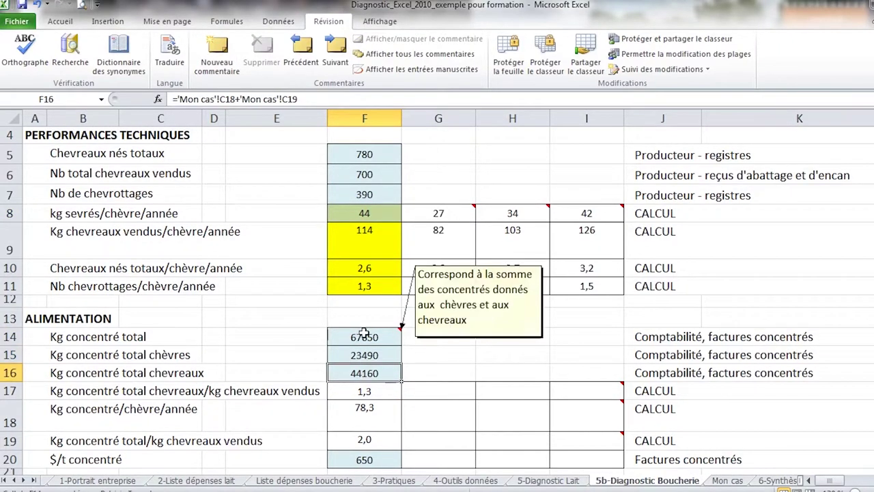
click(359, 342)
scroll(431, 383, down, 1)
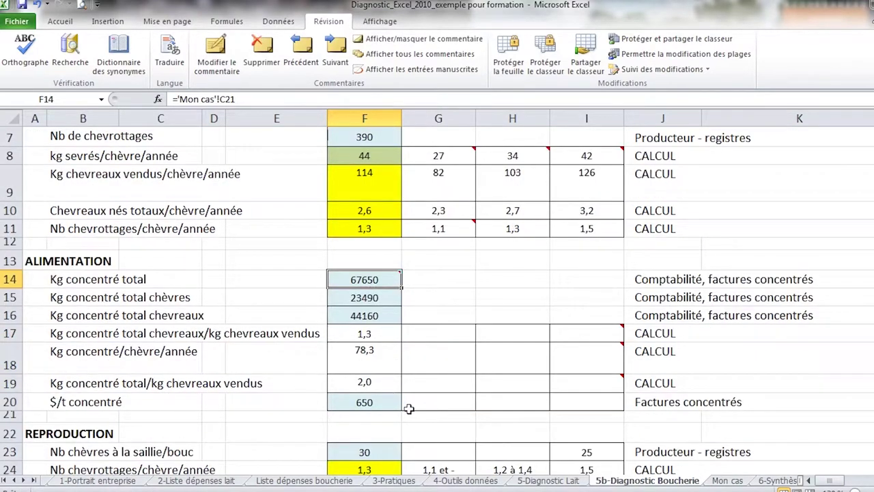
scroll(407, 408, down, 1)
scroll(429, 388, down, 1)
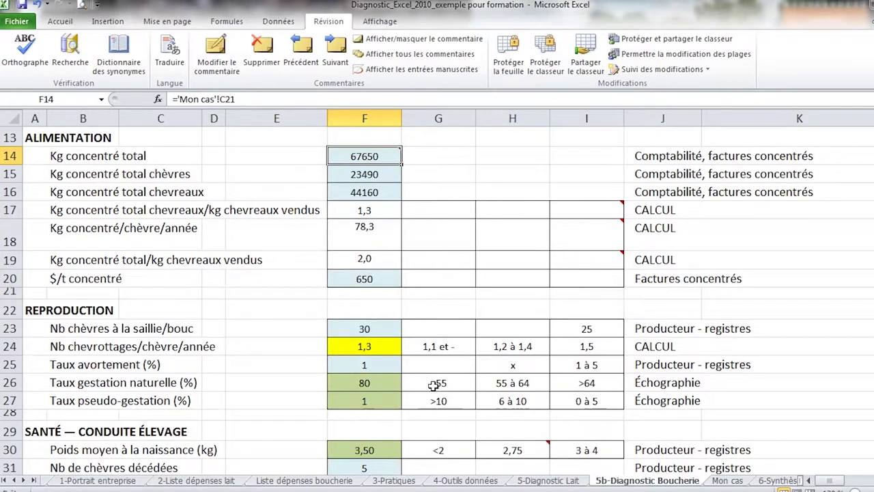
click(374, 329)
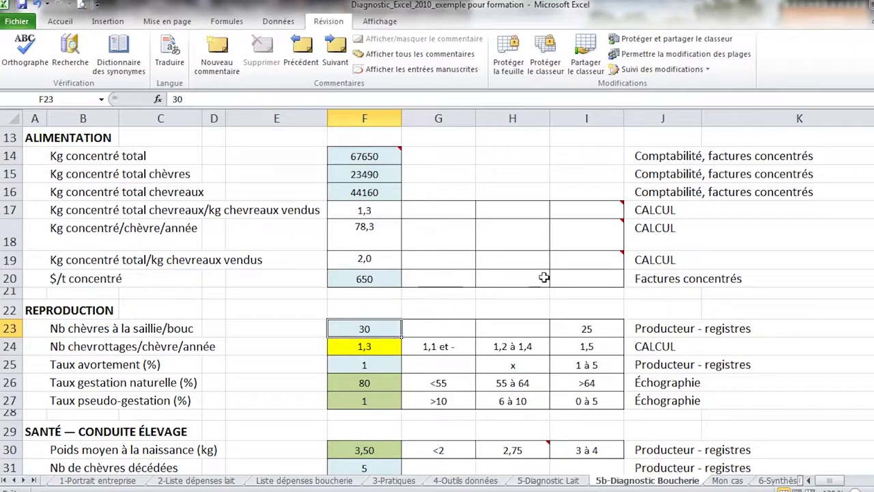
scroll(437, 304, up, 1)
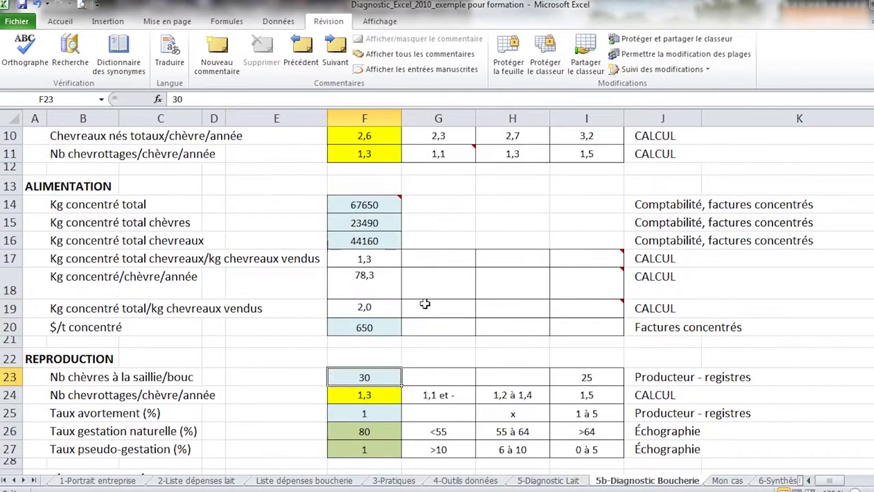
click(360, 265)
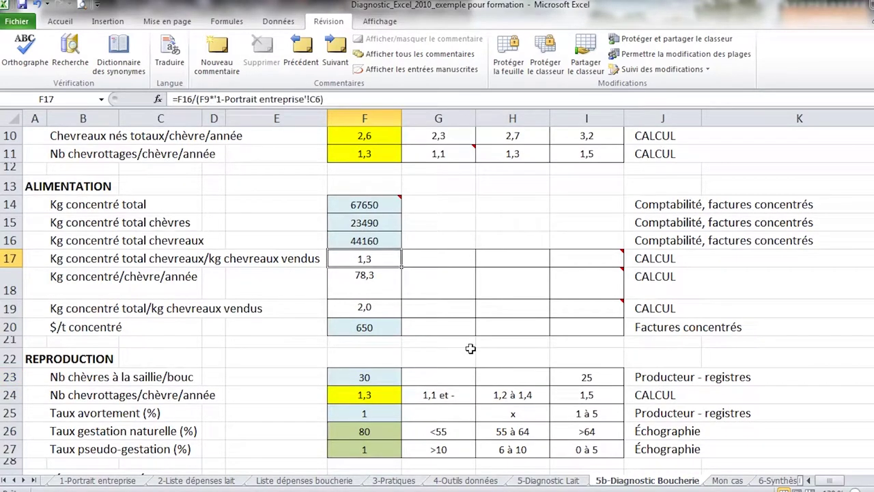
Set Nb chèvres à la saillie/bouc to 50 under Reproduction.
click(383, 377)
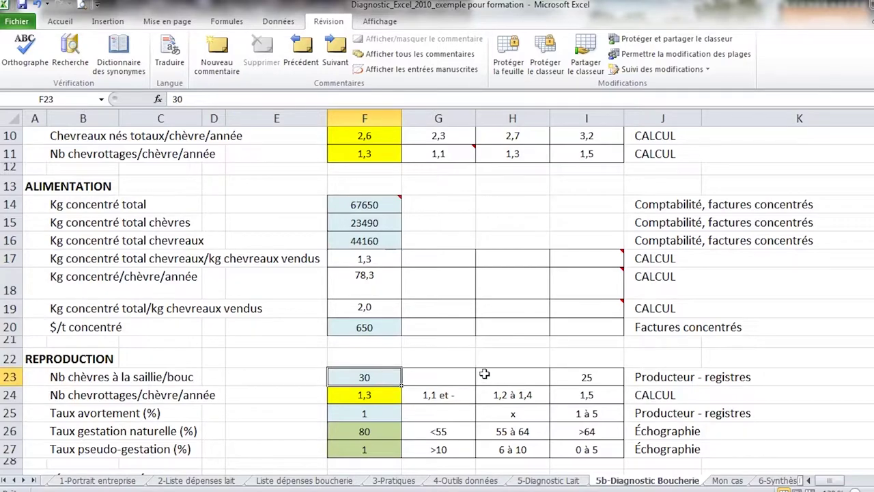
text(50)
key(Return)
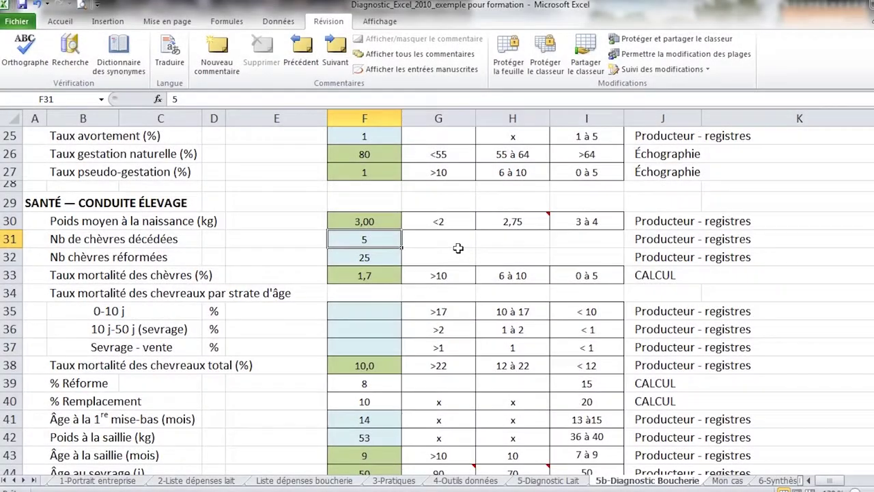
Set Nb de chèvres décédées to 10 and Nb chèvres réformées to 50 under Santé — Conduite élevage.
key(Return)
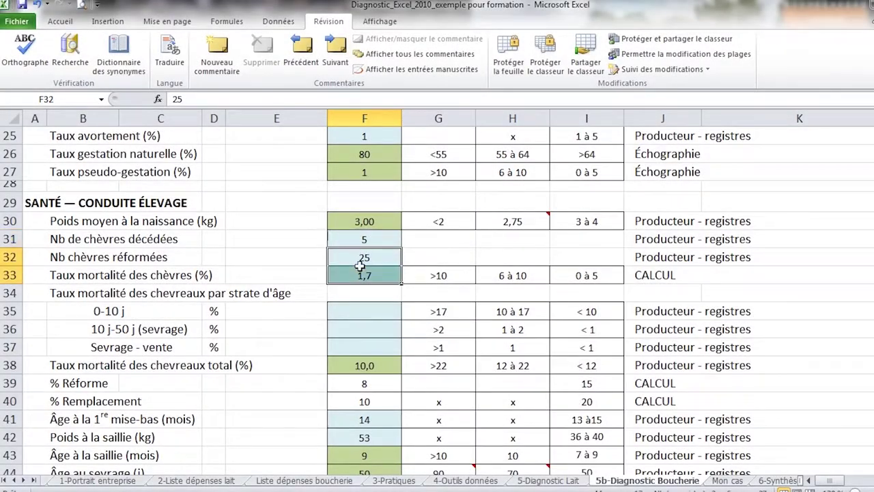
click(375, 243)
text(10)
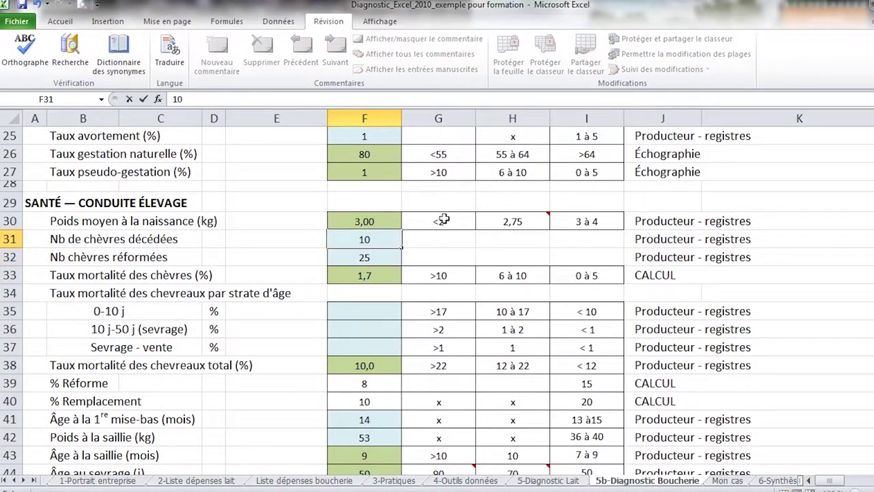
key(Return)
text(50)
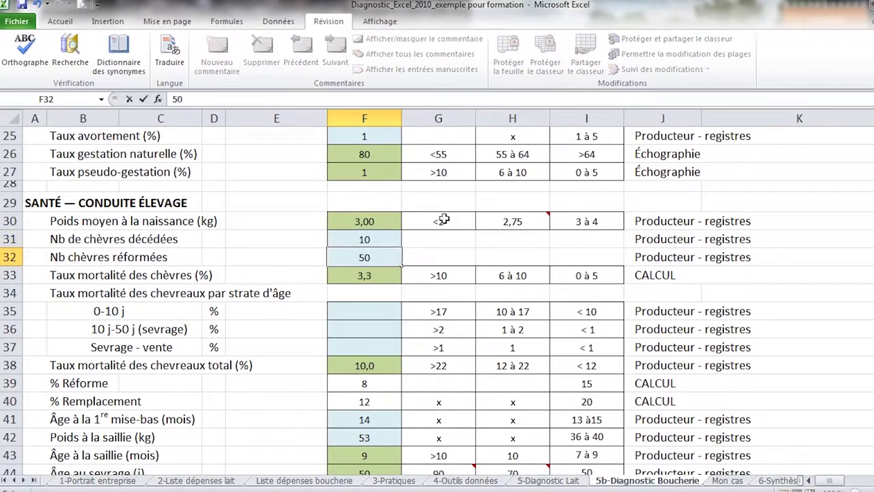
key(Return)
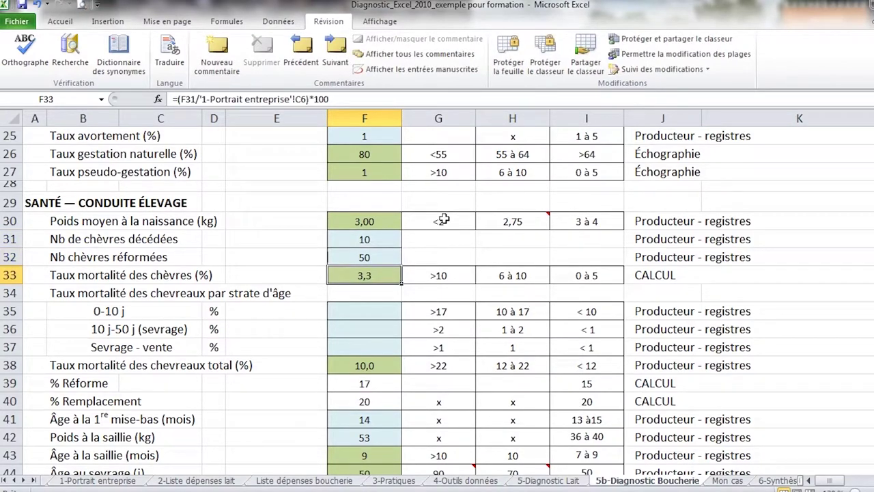
Examine the kid mortality, culling and replacement rates, and the ages and weights at breeding, weaning and sale against their target ranges.
scroll(412, 336, down, 1)
click(385, 305)
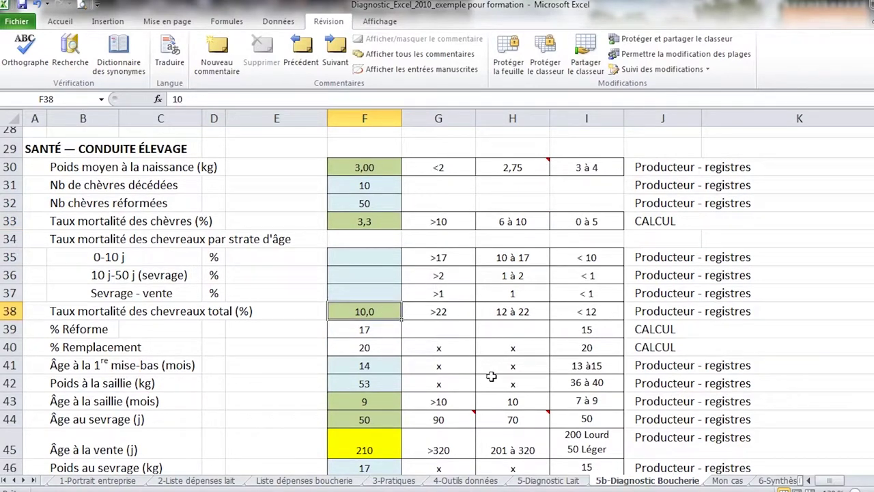
click(371, 331)
click(372, 348)
click(372, 367)
scroll(372, 374, down, 1)
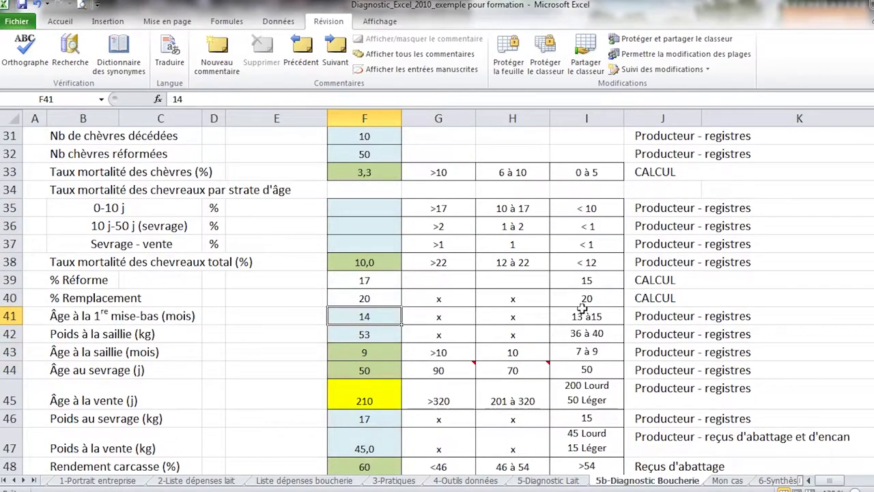
click(376, 334)
scroll(547, 346, down, 1)
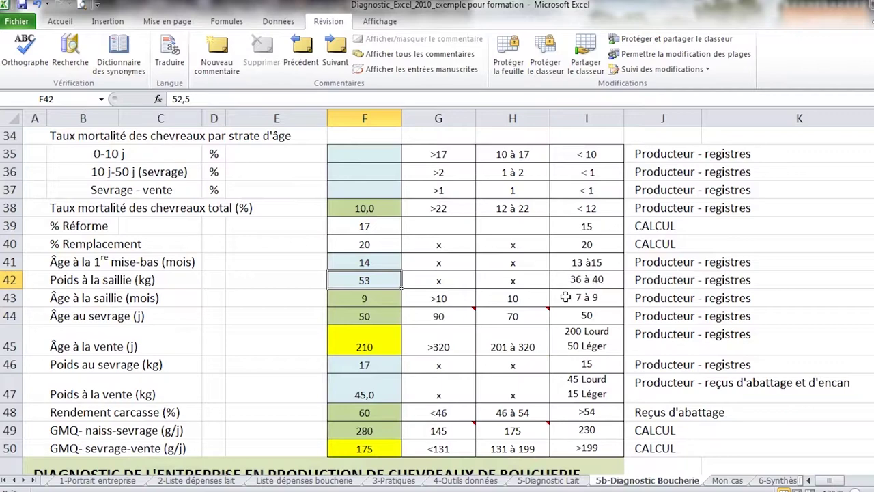
scroll(379, 315, down, 1)
click(369, 289)
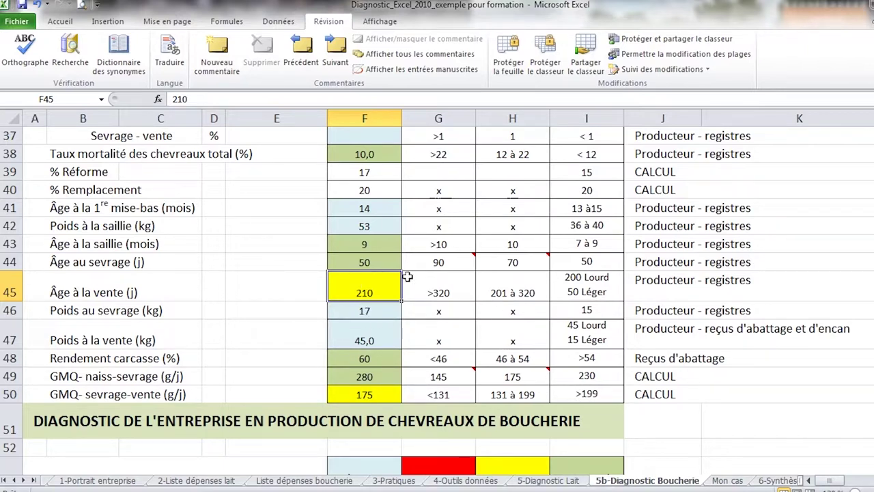
click(380, 316)
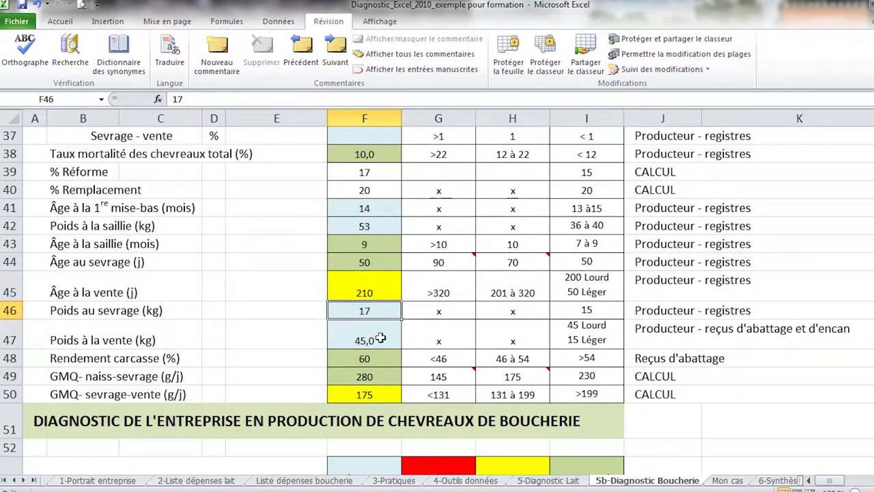
click(374, 337)
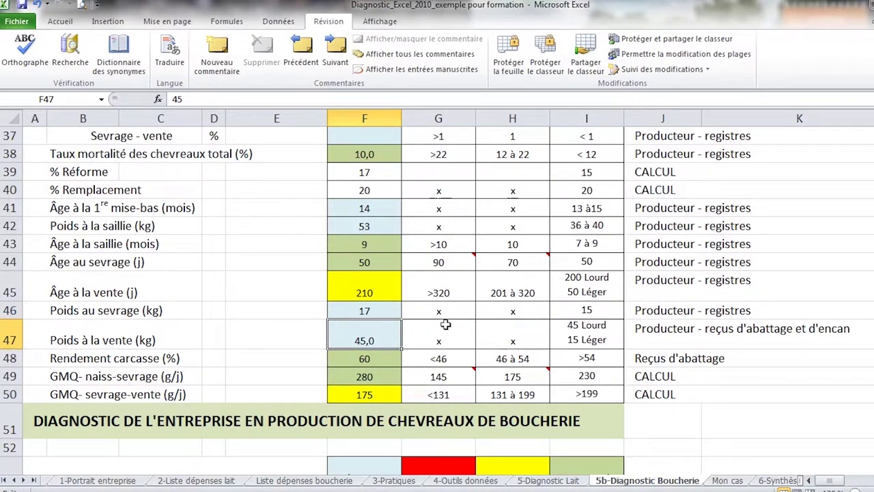
Set Rendement carcasse (%) to 50 under Santé — Conduite élevage.
click(375, 359)
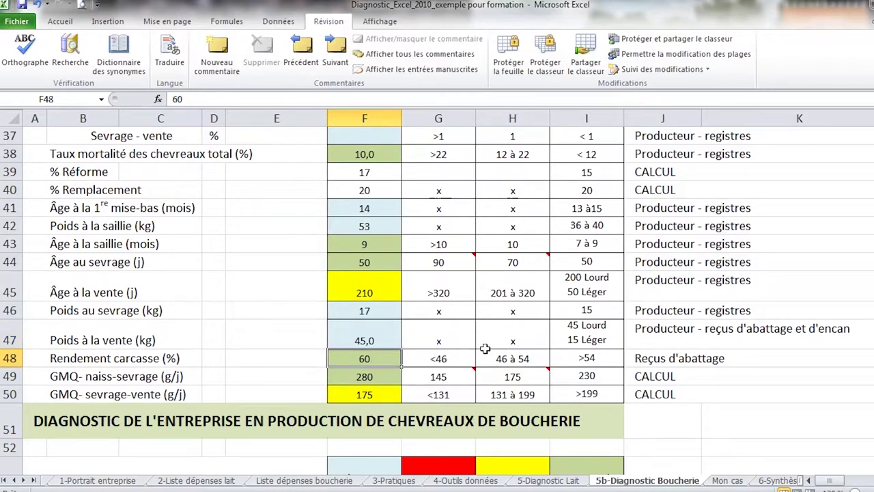
text(50)
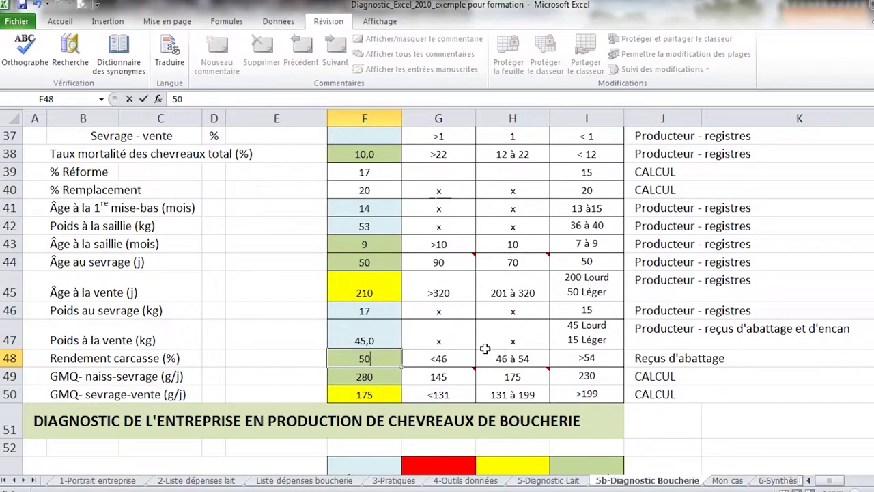
key(Return)
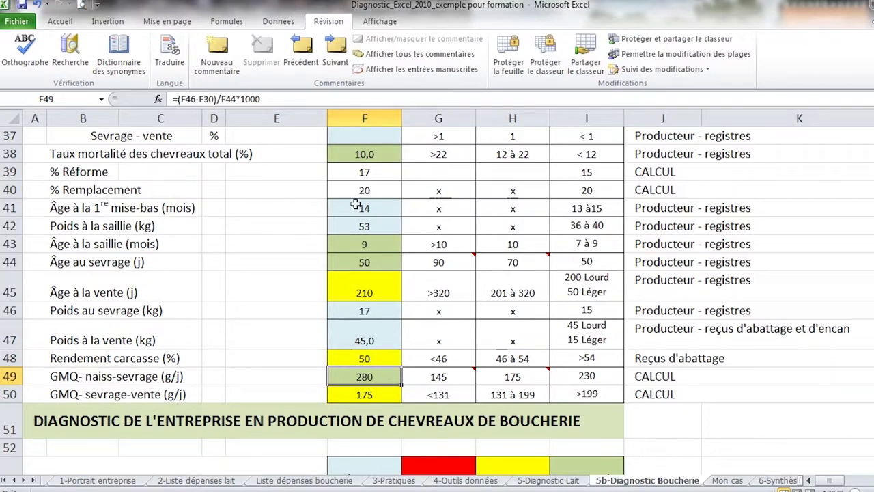
Examine the GMQ sevrage-vente formula and the Technico-économique revenues, expenses, operating margin and Solde.
click(393, 396)
scroll(498, 387, down, 10)
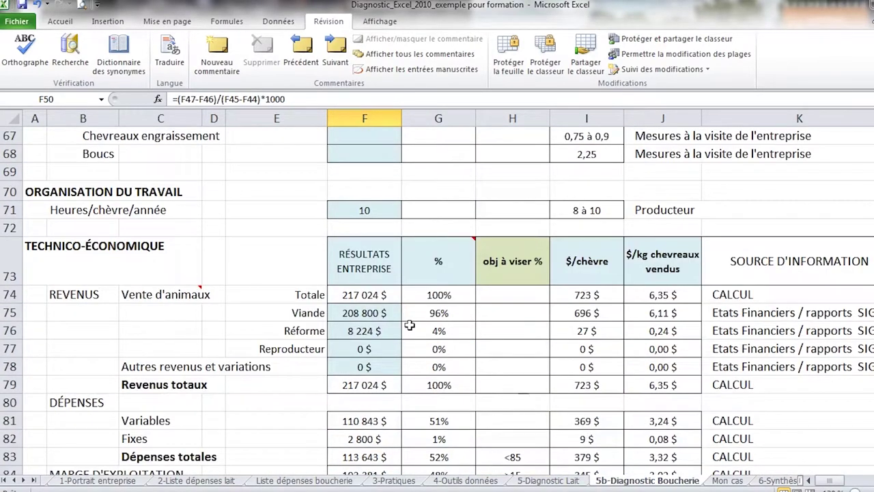
click(368, 298)
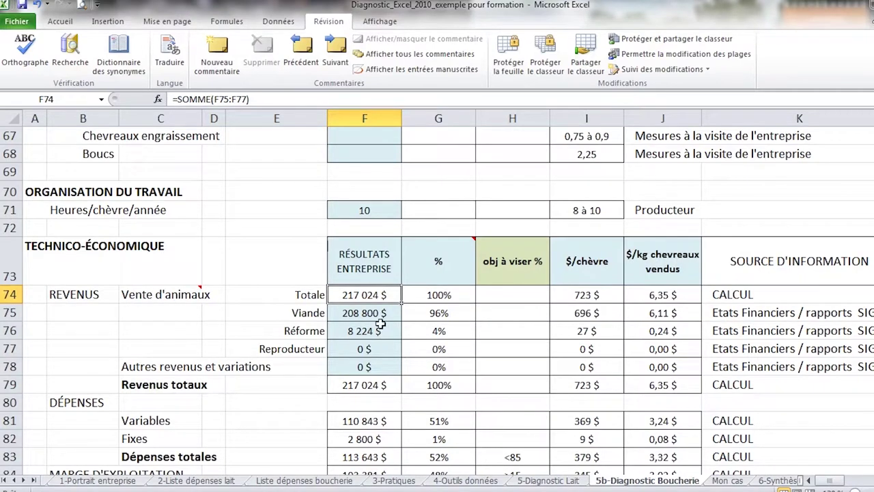
click(374, 390)
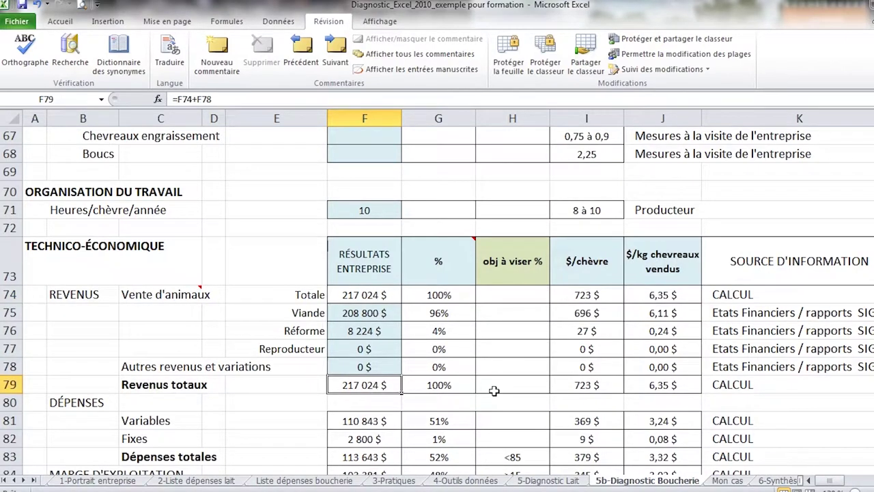
scroll(385, 433, down, 2)
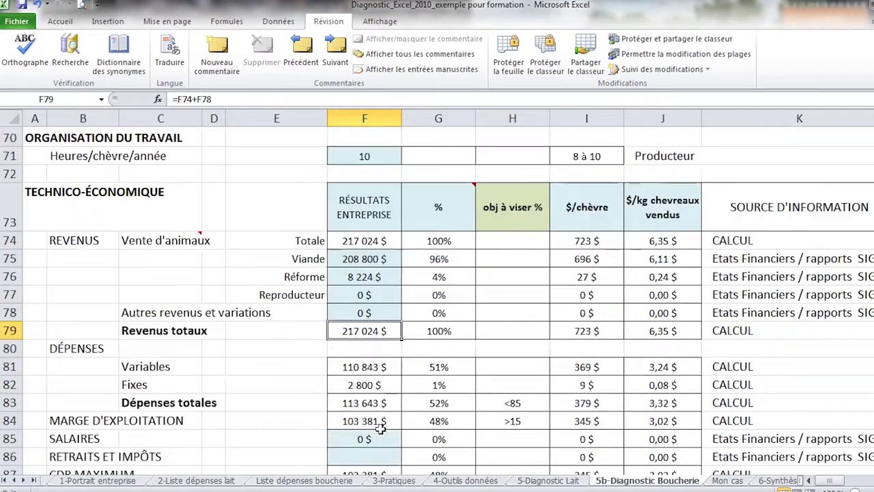
scroll(422, 442, down, 1)
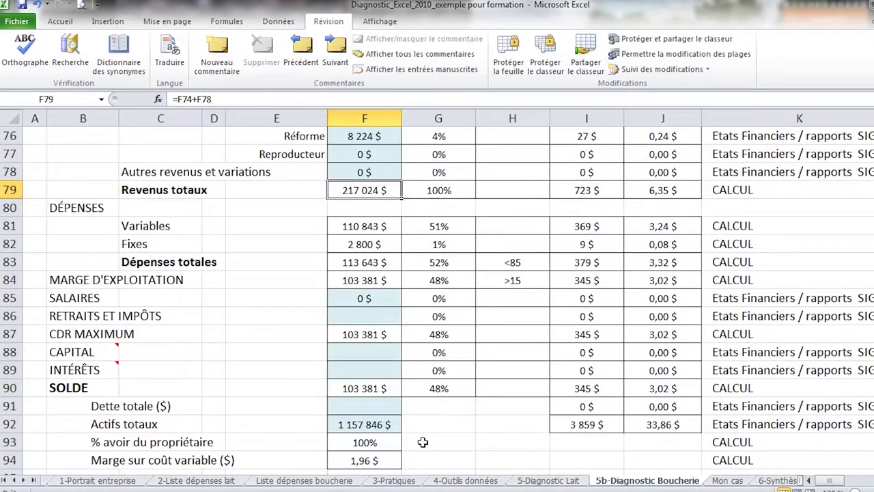
click(390, 389)
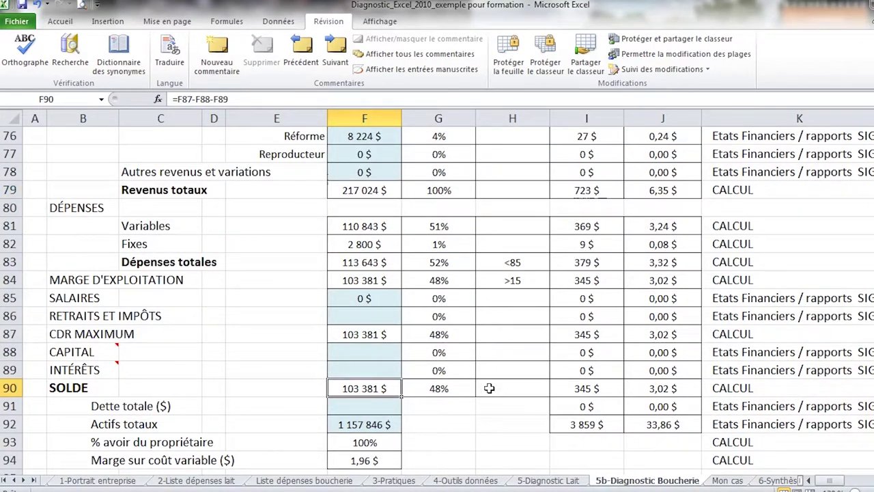
scroll(478, 410, up, 1)
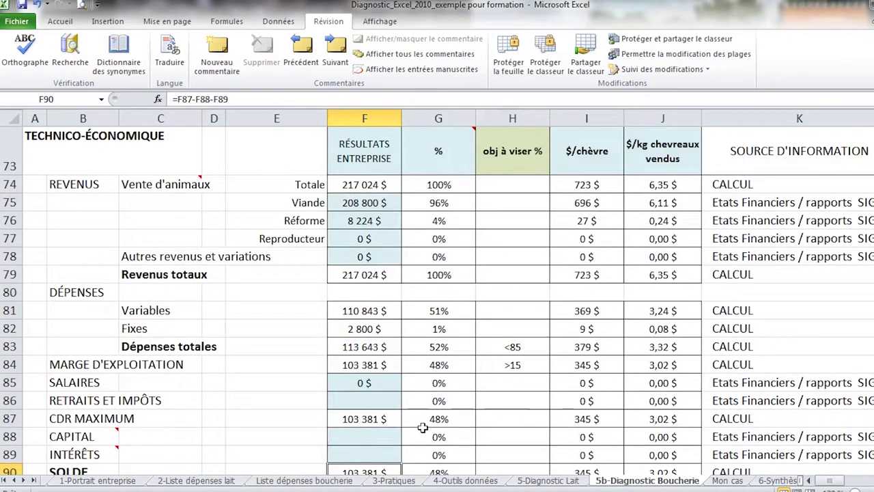
scroll(417, 427, down, 1)
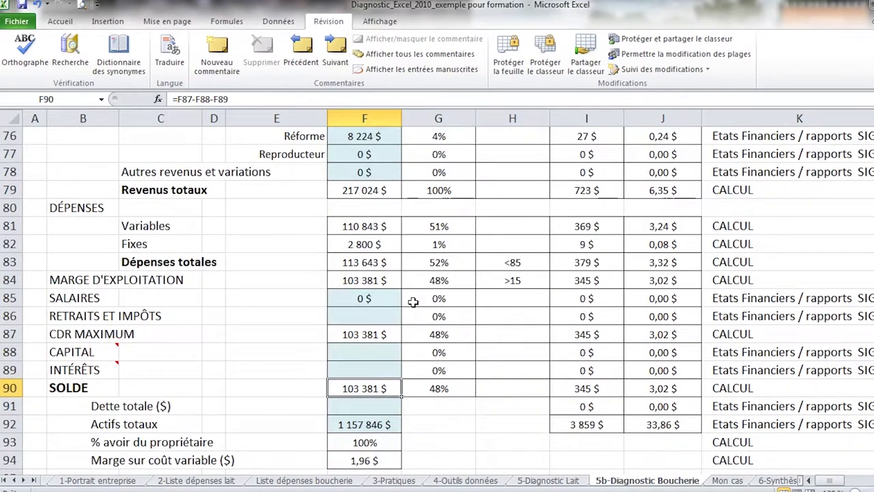
click(381, 318)
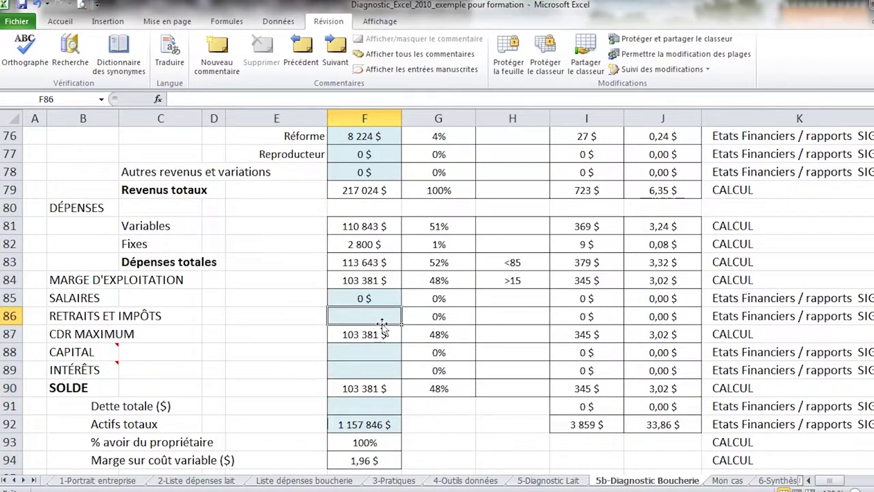
scroll(461, 382, up, 1)
scroll(471, 403, down, 1)
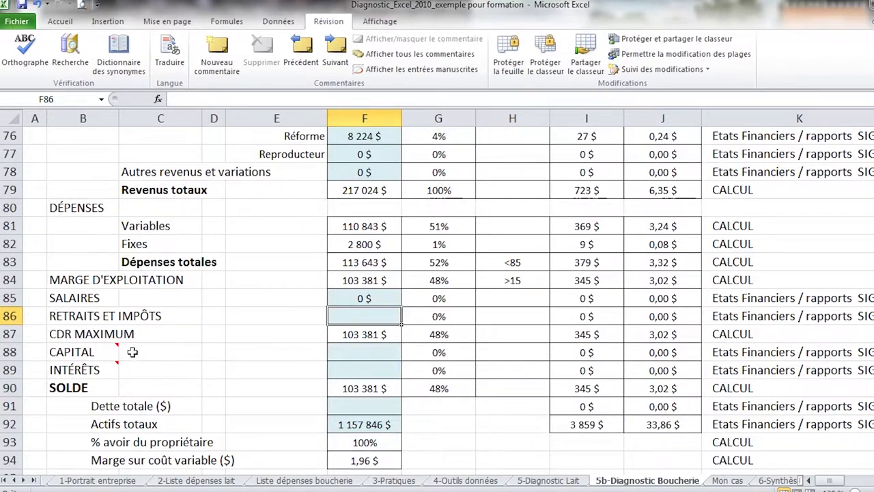
Examine the fixed costs, total assets, meat revenues and total depreciation in the Mon cas sheet.
click(728, 480)
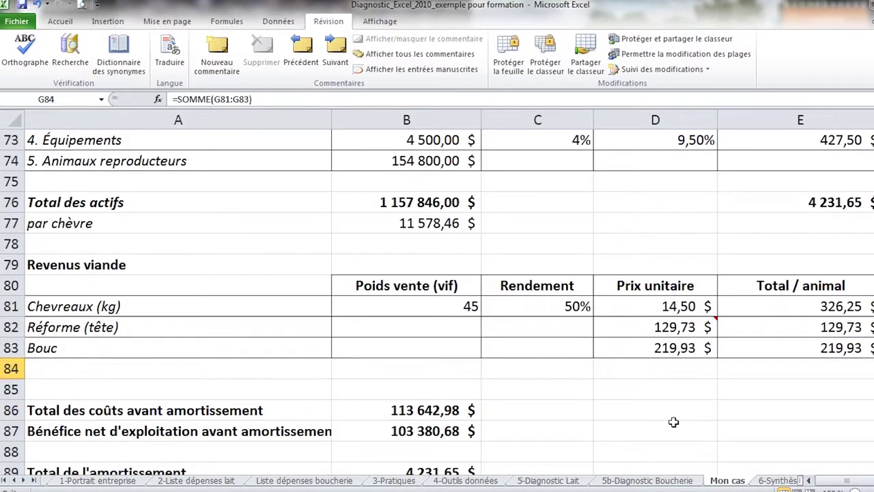
scroll(671, 422, down, 3)
scroll(635, 398, up, 2)
scroll(546, 427, up, 4)
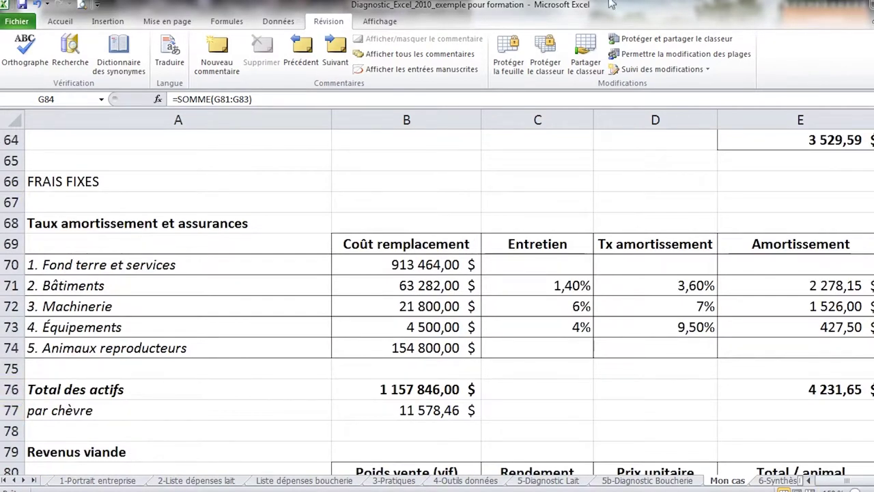
scroll(431, 380, down, 4)
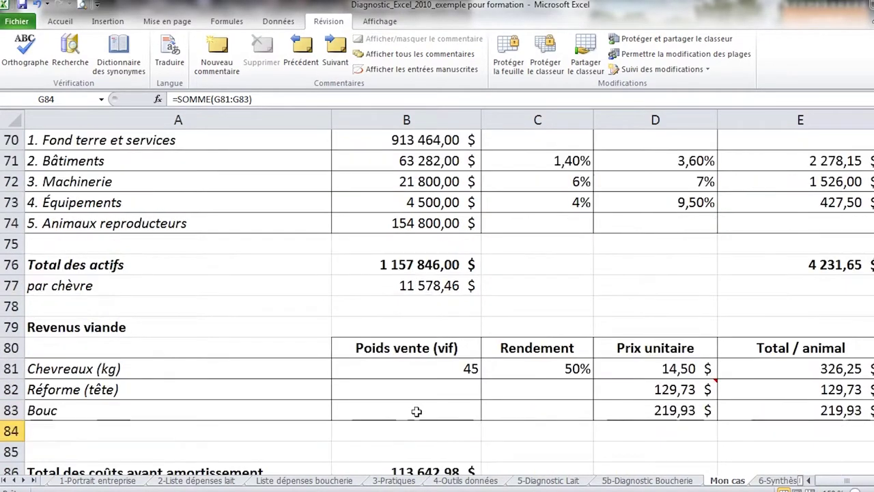
click(447, 412)
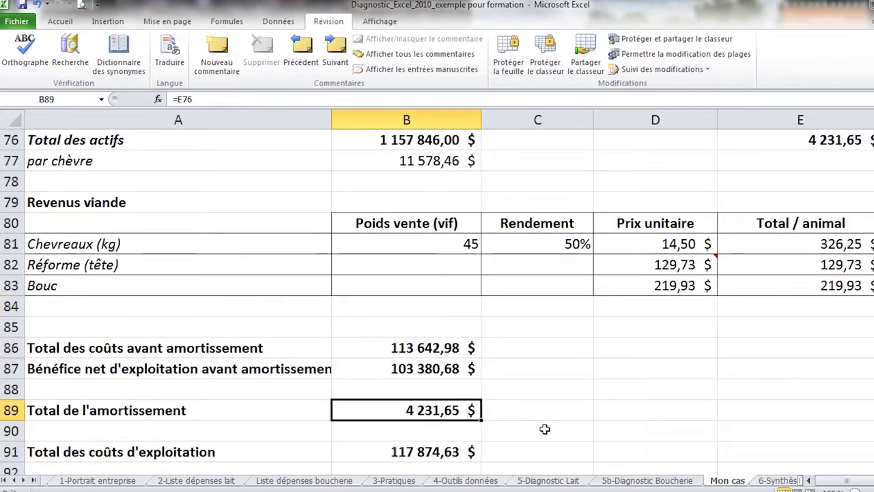
scroll(703, 378, up, 2)
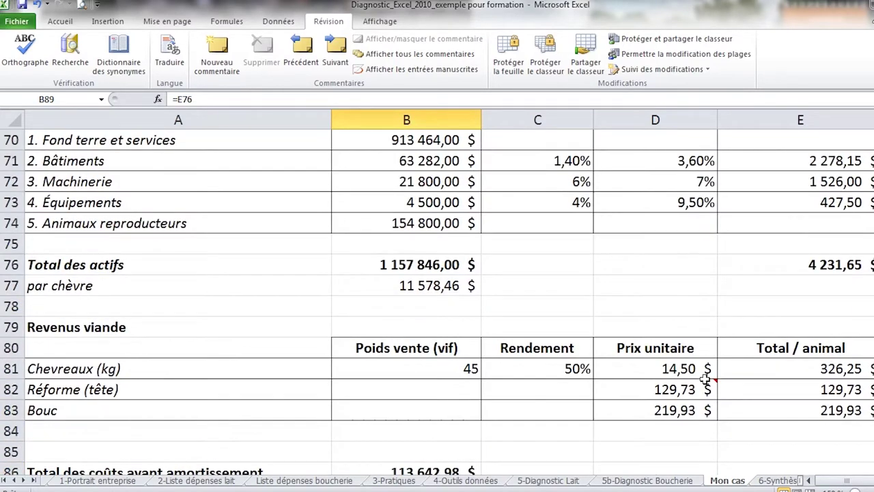
scroll(704, 377, up, 1)
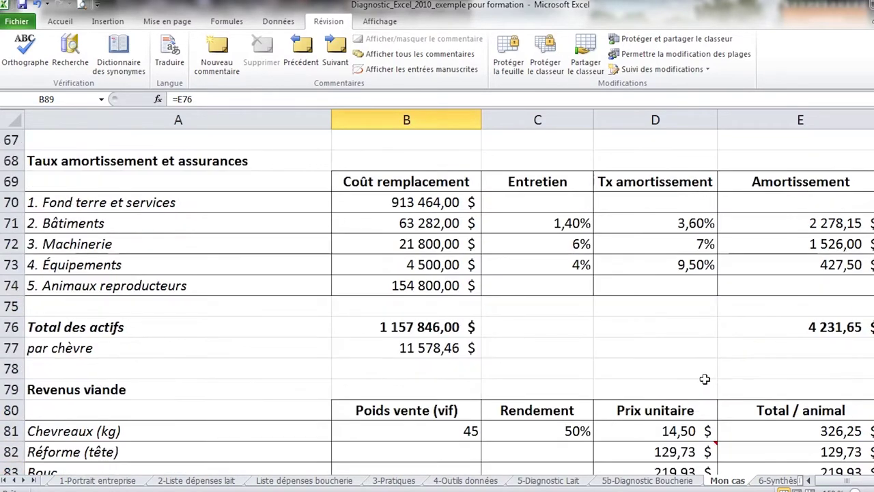
click(850, 484)
click(850, 484)
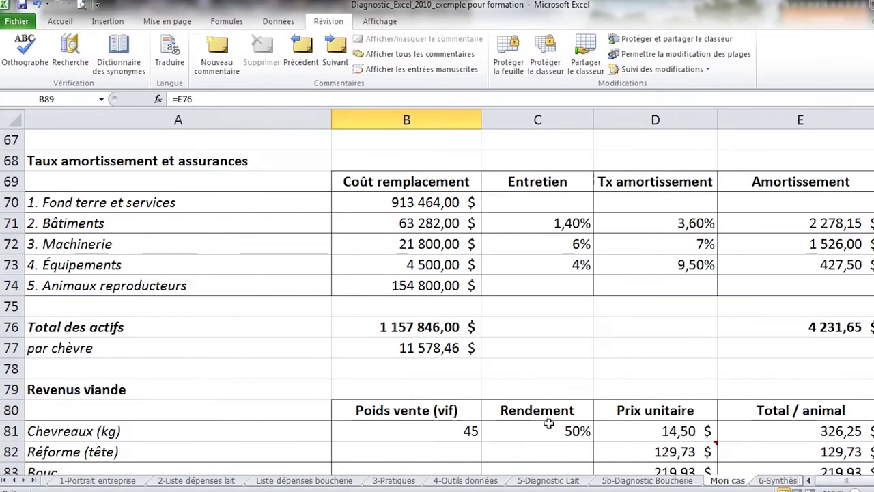
In the 5b-Diagnostic Boucherie sheet, set CAPITAL to 15000 and return to the empty RETRAITS ET IMPÔTS cell.
click(643, 481)
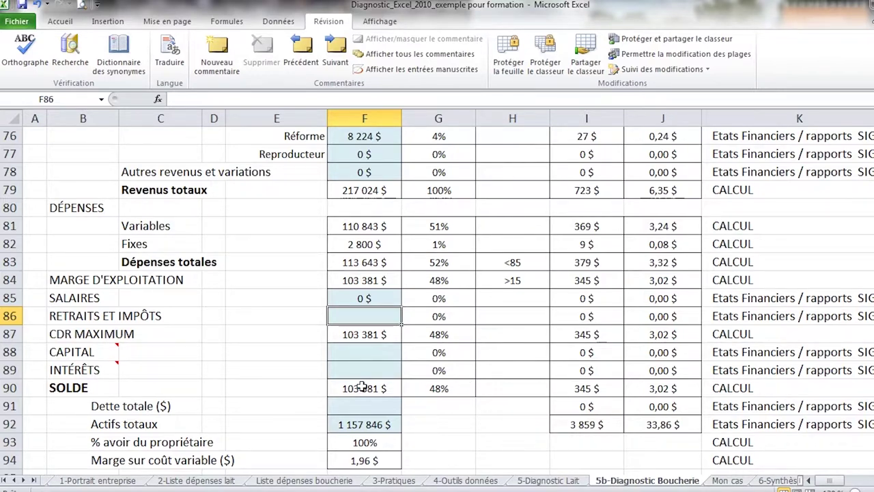
click(372, 355)
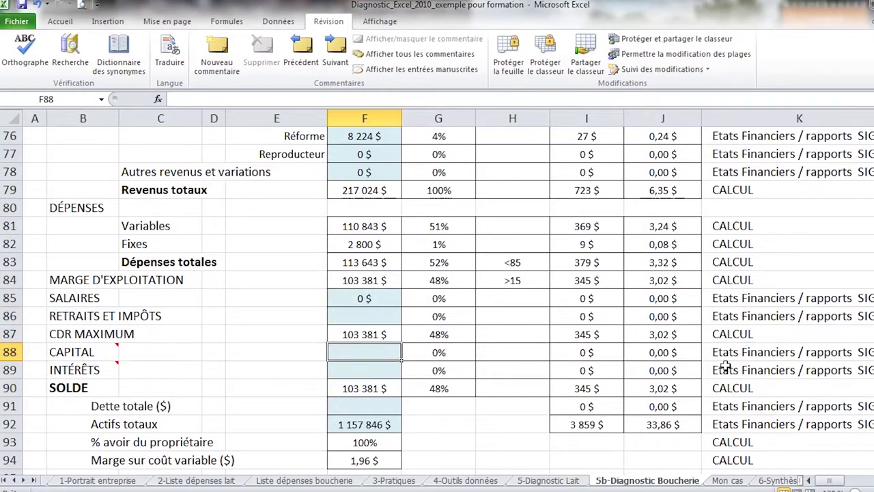
text(15000)
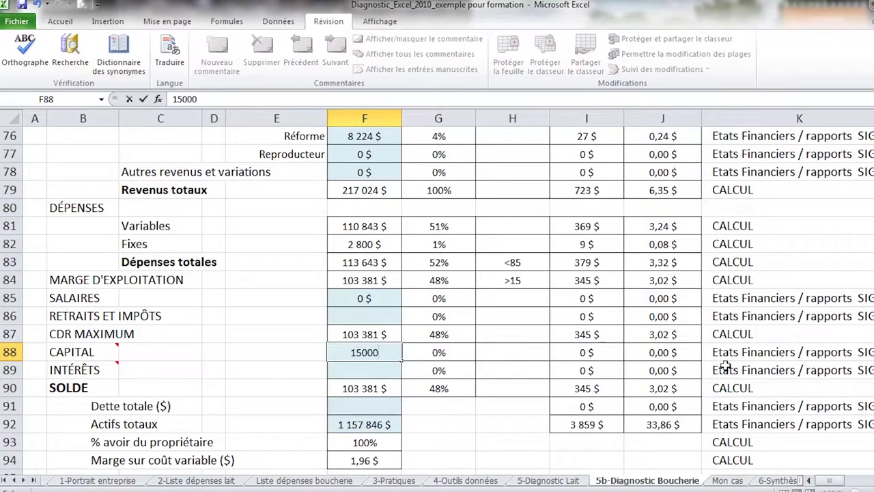
key(Return)
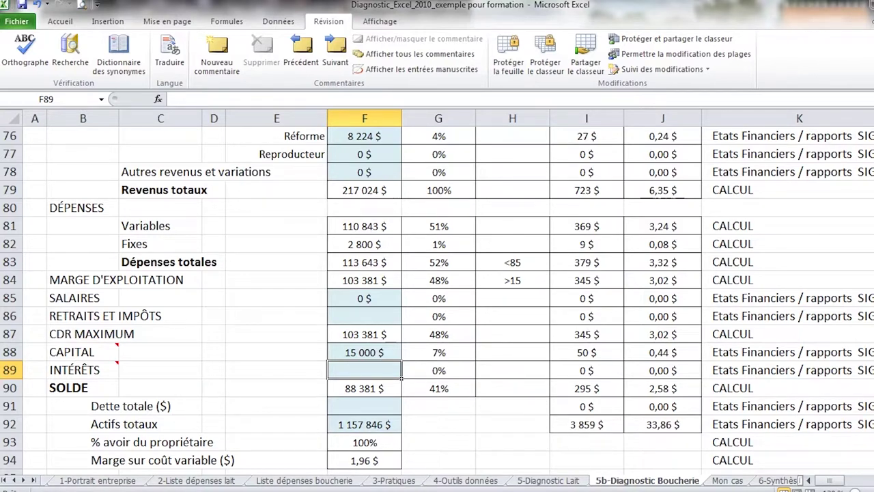
key(Up)
key(Up)
key(Up)
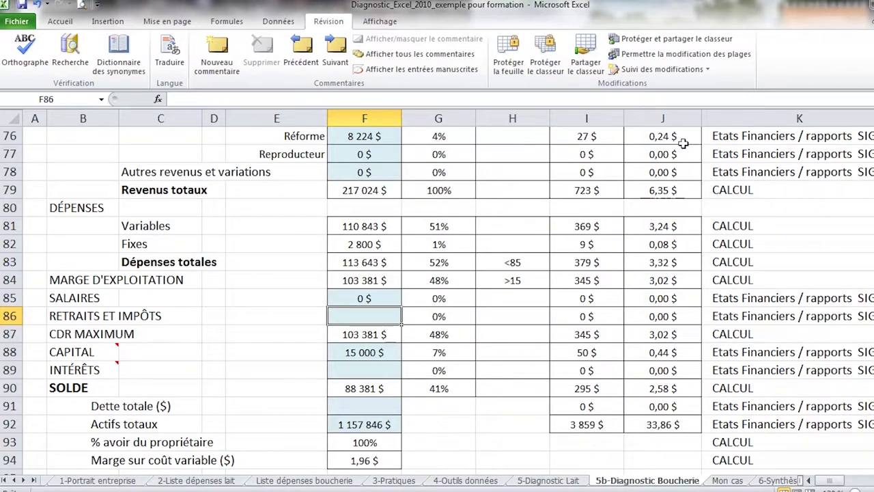
Set RETRAITS ET IMPÔTS to 50000 and check the CDR MAXIMUM formula below it.
text(50000)
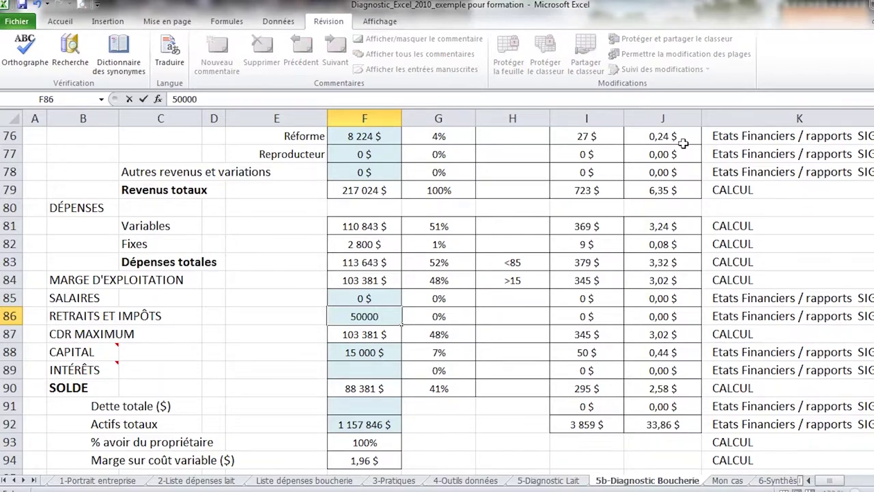
key(Return)
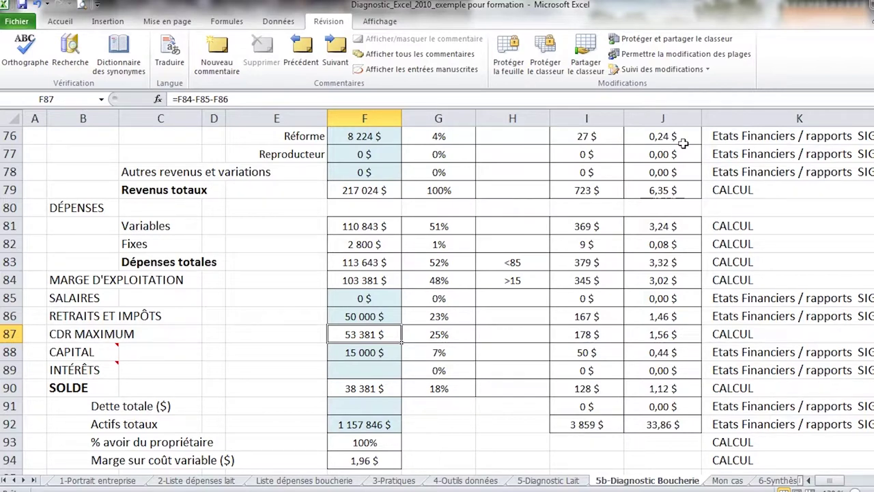
key(Up)
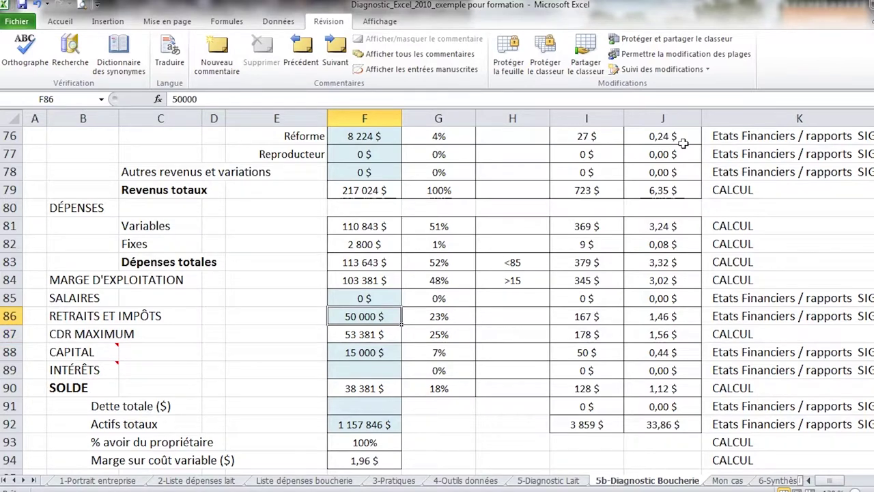
key(Down)
key(Up)
key(Down)
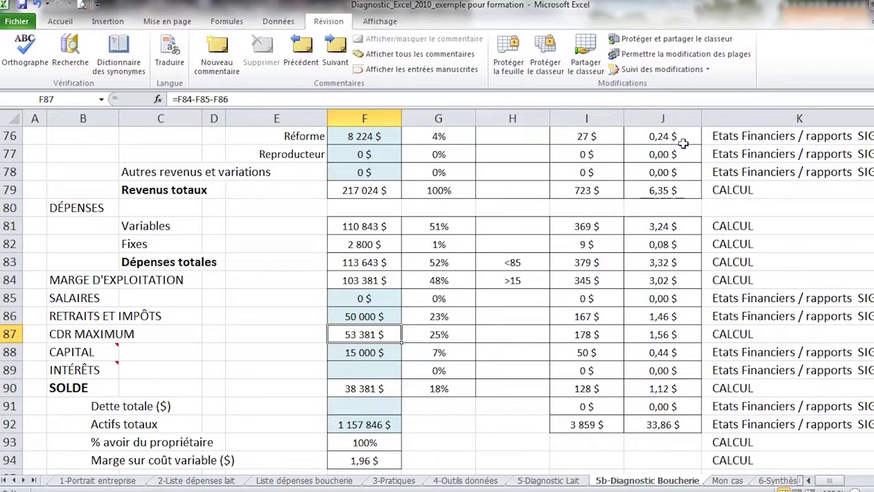
Set INTÉRÊTS to 1000 in the Technico-économique results.
key(Down)
key(Down)
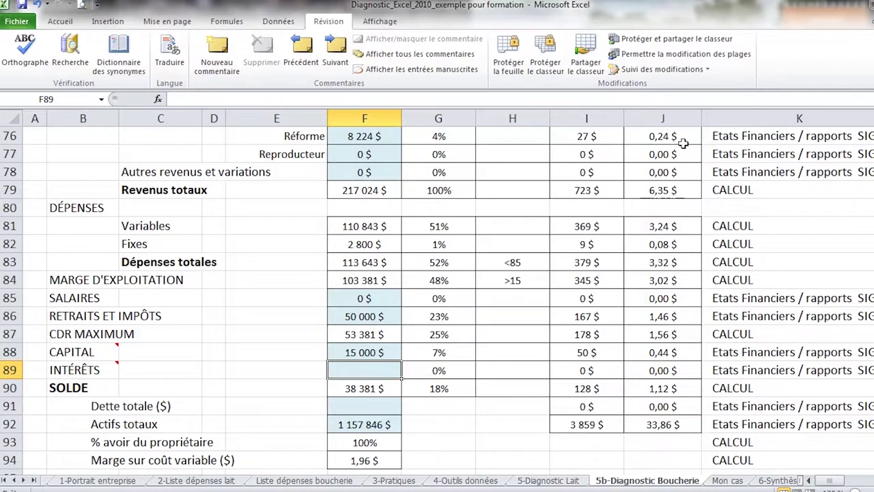
text(1000)
key(Return)
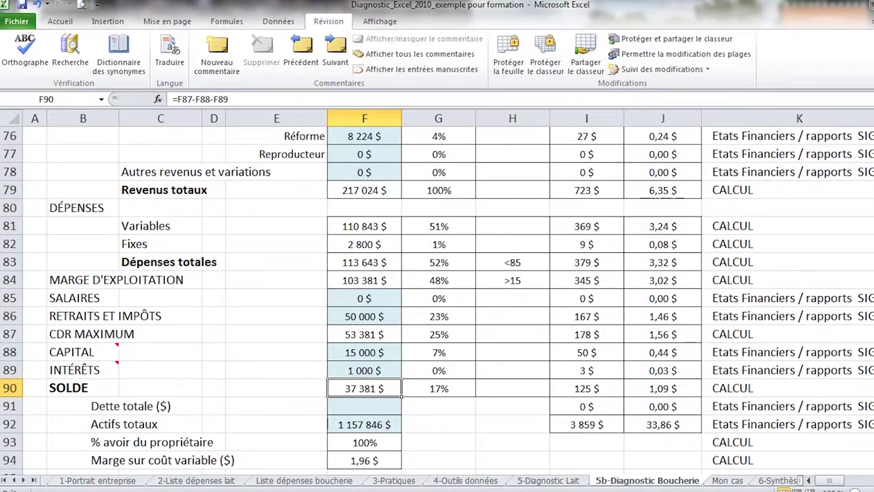
In the Liste dépenses boucherie sheet, set the Vétérinaire expense to 1950.
scroll(430, 312, up, 2)
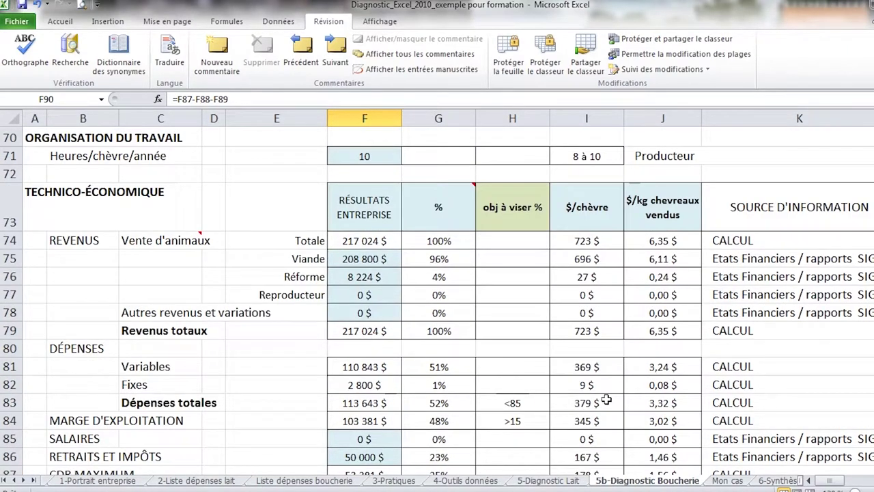
click(268, 482)
scroll(565, 304, up, 1)
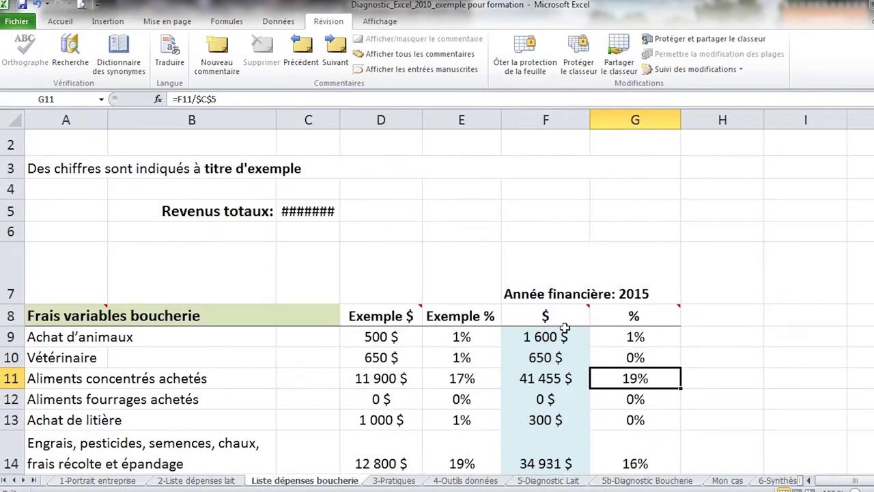
click(550, 267)
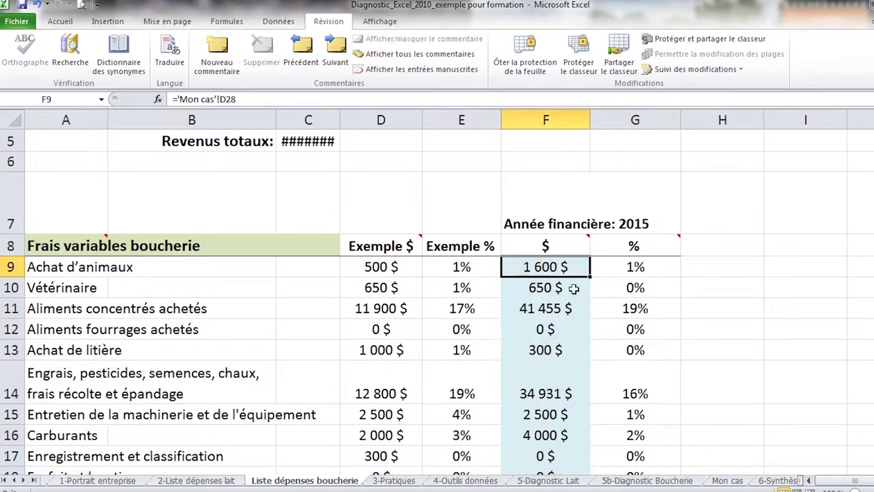
click(573, 289)
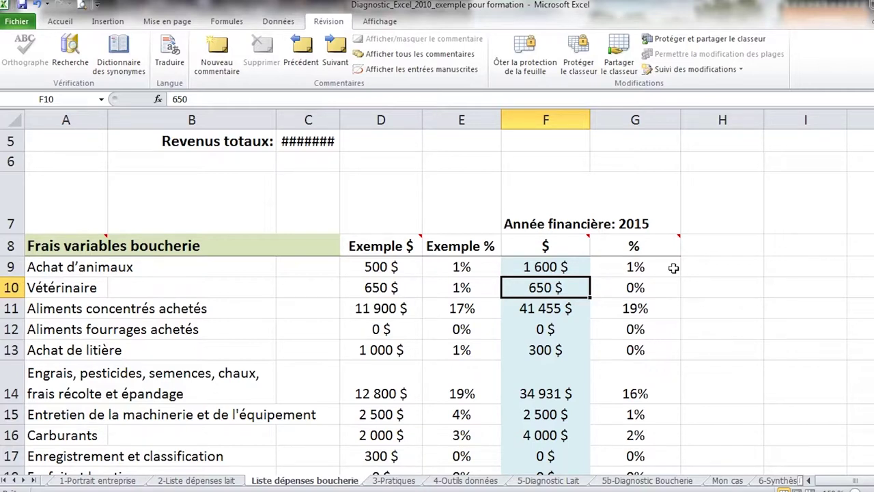
text(1950)
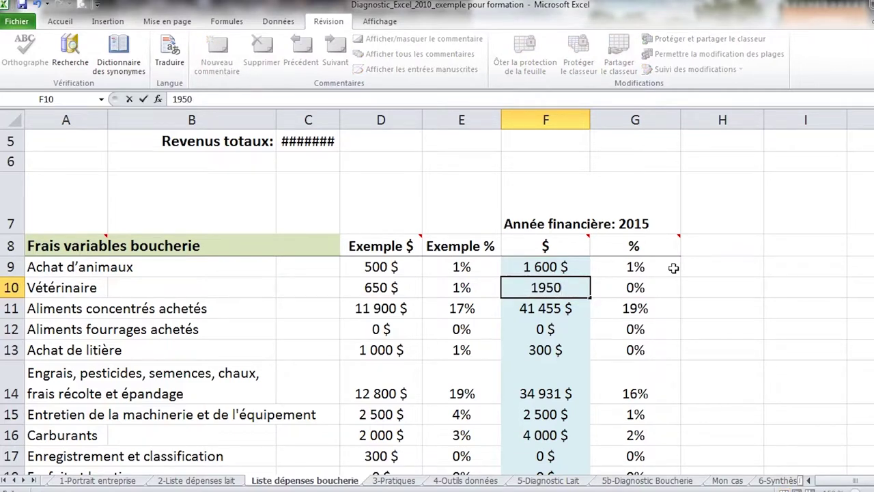
key(Return)
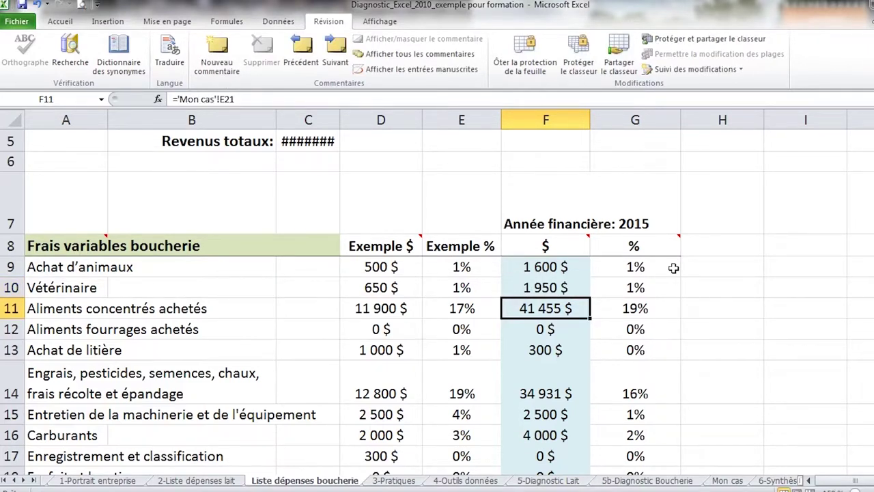
Set the Achat de litière expense to 1000, leaving the purchased concentrates and forages as they are.
key(Return)
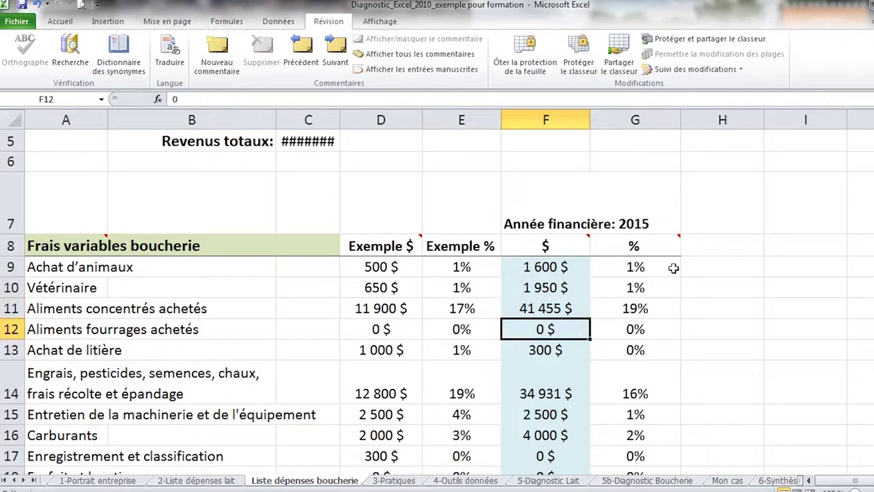
key(Return)
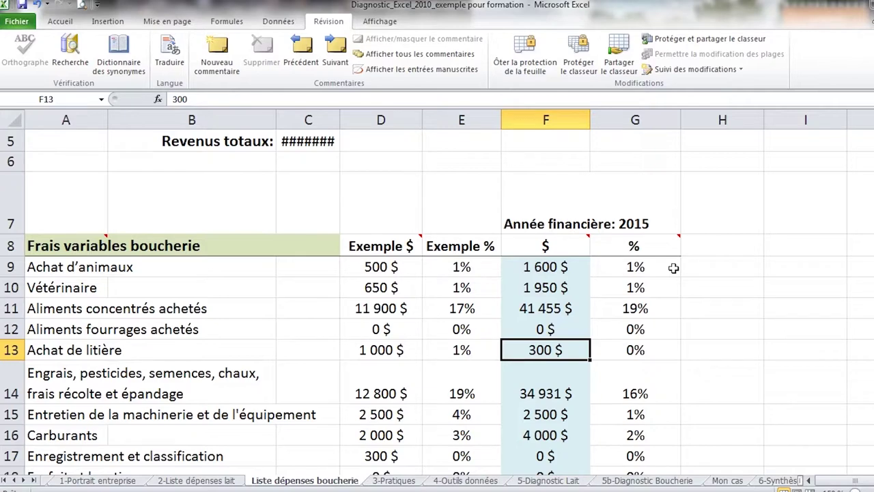
text(1000)
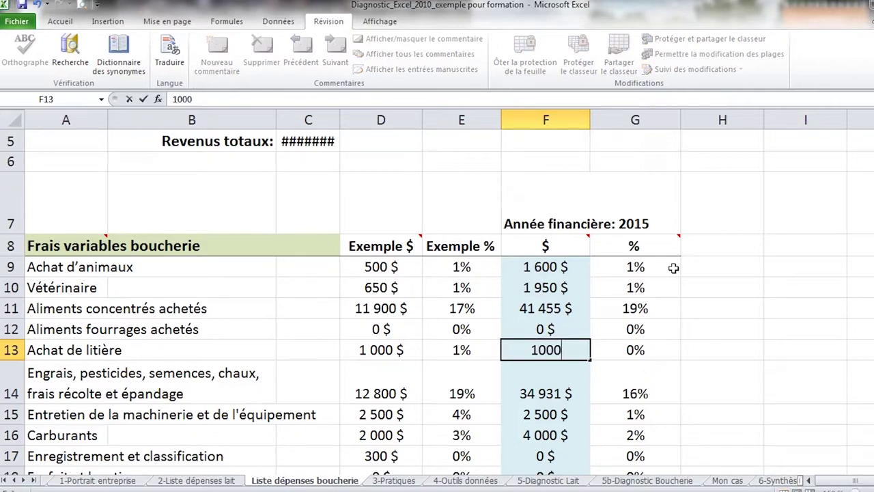
key(Return)
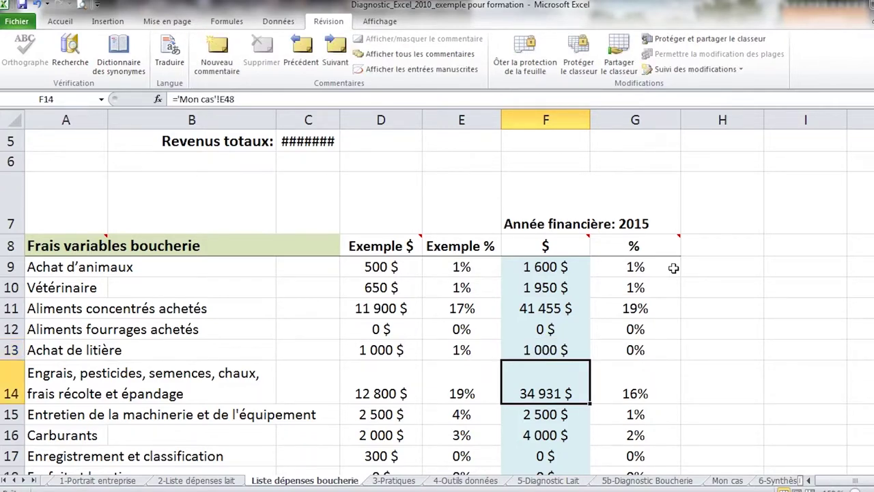
Examine the machinery maintenance expense, then the machinery Entretien and Assurances ($/1 000$) rates in the Mon cas sheet.
scroll(725, 273, down, 1)
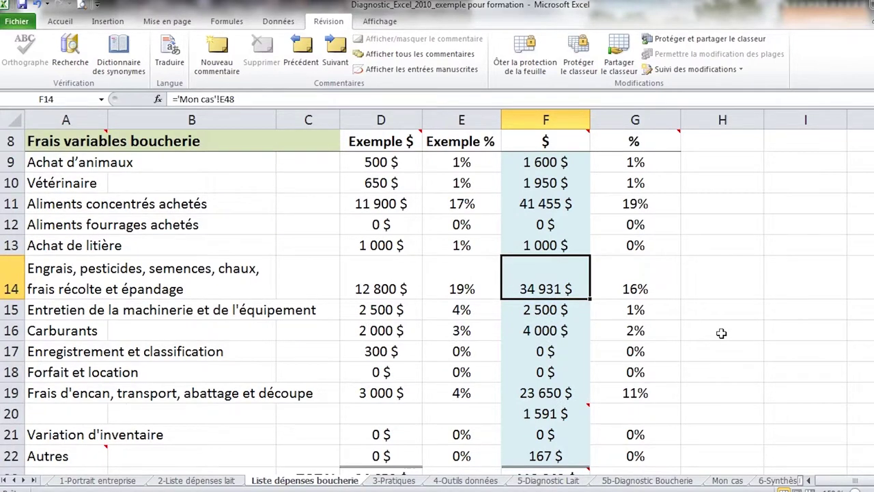
key(Return)
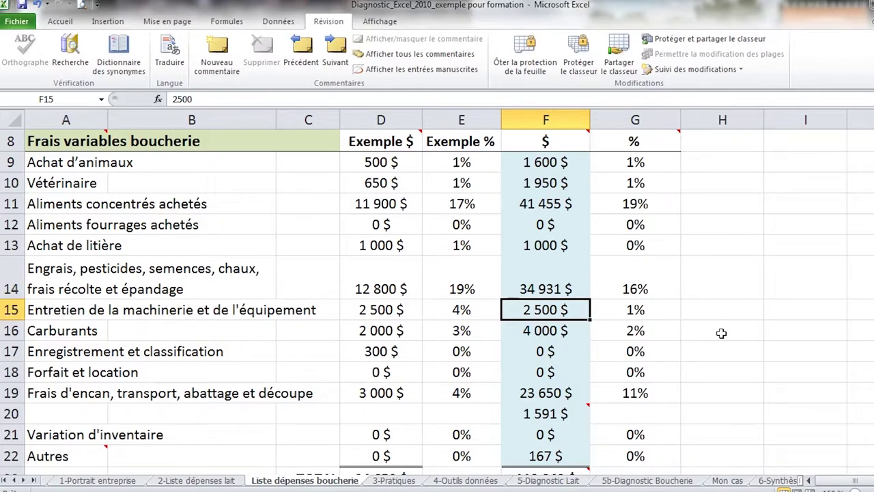
click(726, 480)
click(571, 239)
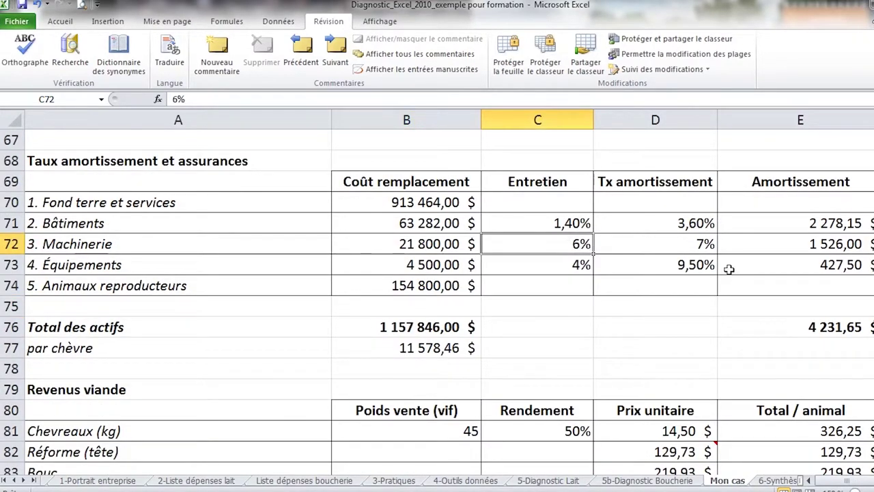
scroll(809, 480, right, 2)
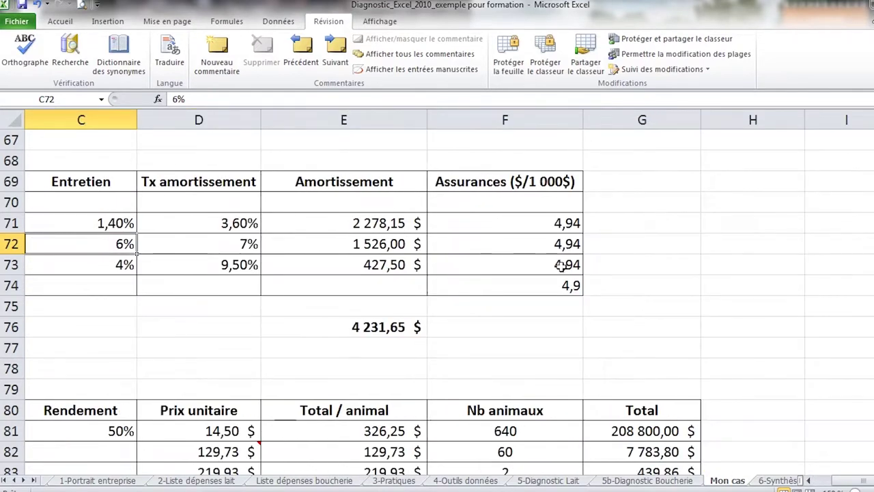
click(513, 244)
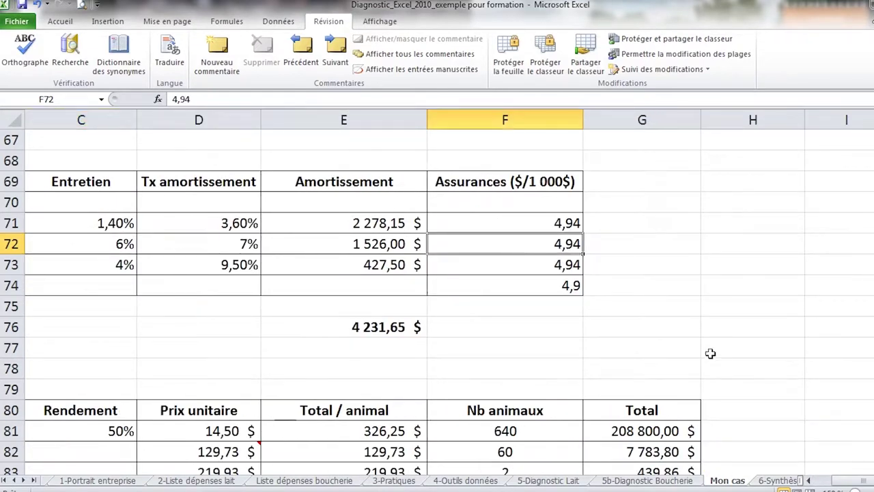
scroll(809, 480, left, 2)
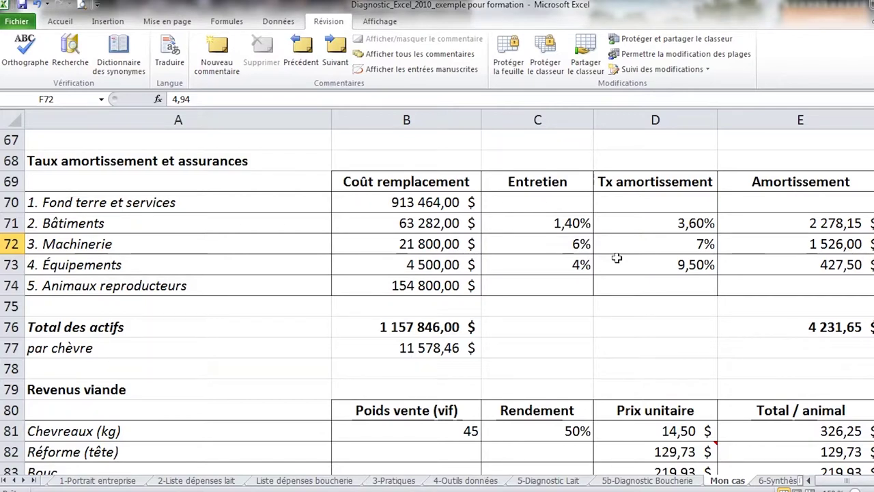
Compare the maintenance expense with the Entretien rates and replacement costs of Bâtiments, Machinerie and Équipements in Mon cas.
click(323, 481)
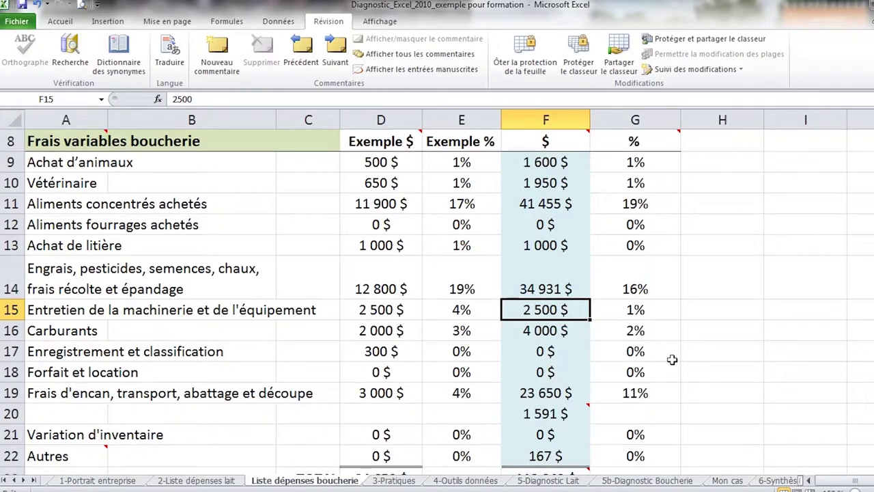
click(725, 481)
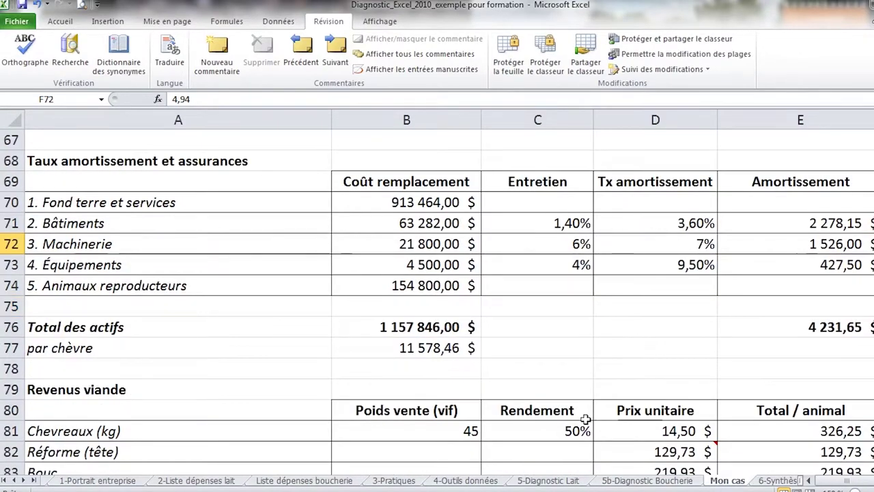
click(591, 271)
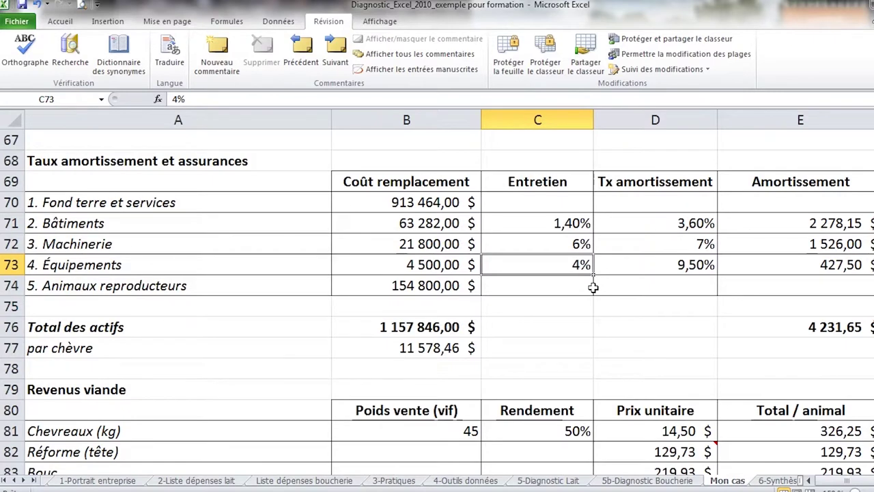
click(568, 222)
drag(568, 222, 566, 267)
drag(426, 220, 426, 269)
click(582, 221)
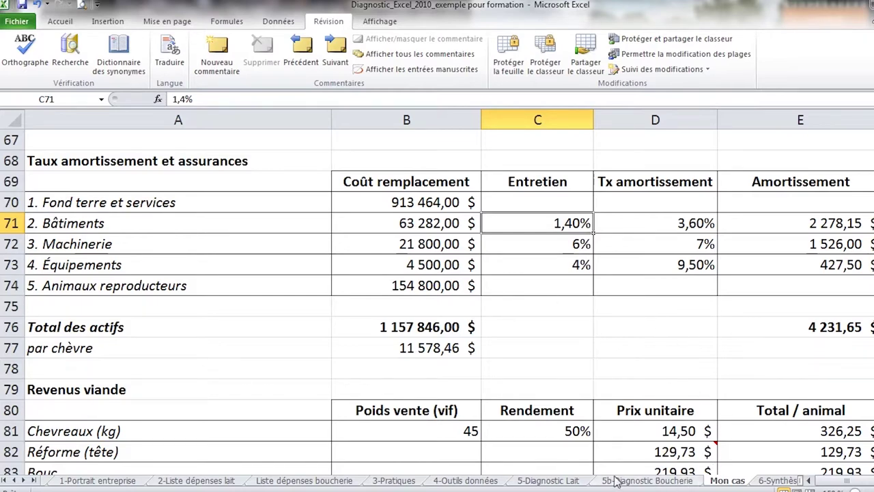
In the Liste dépenses boucherie sheet, set the Carburants expense to 6000.
click(276, 482)
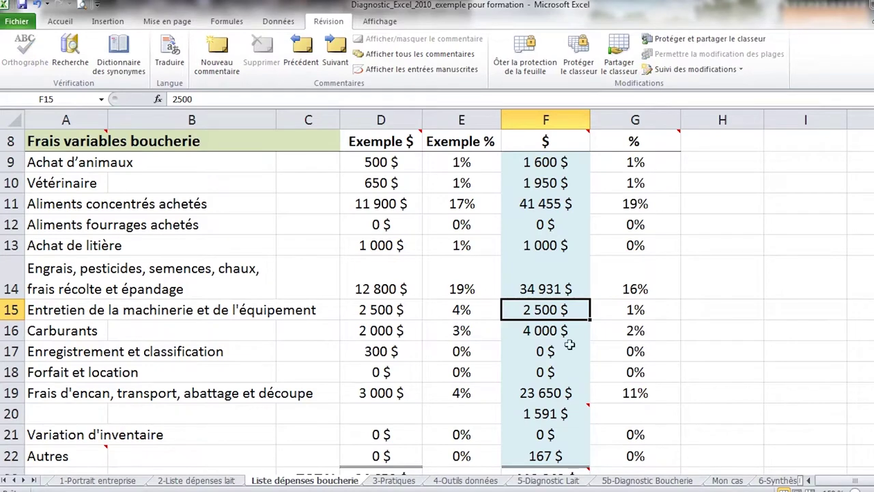
click(546, 328)
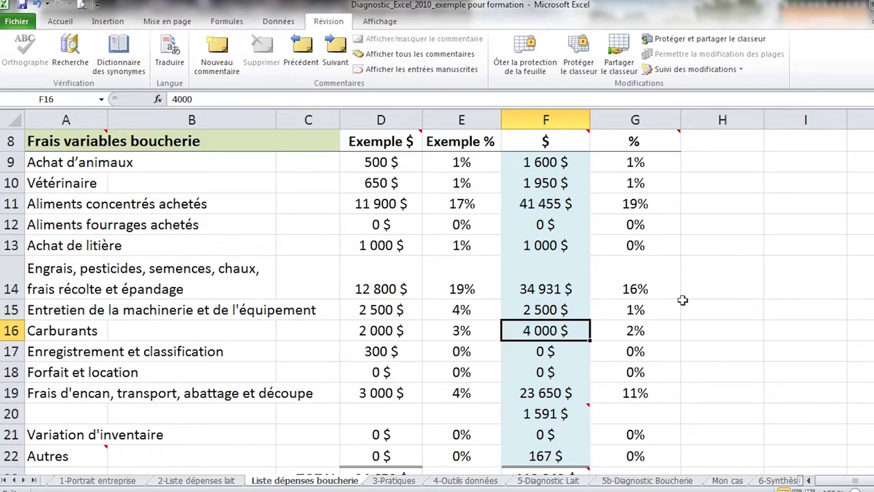
text(6000)
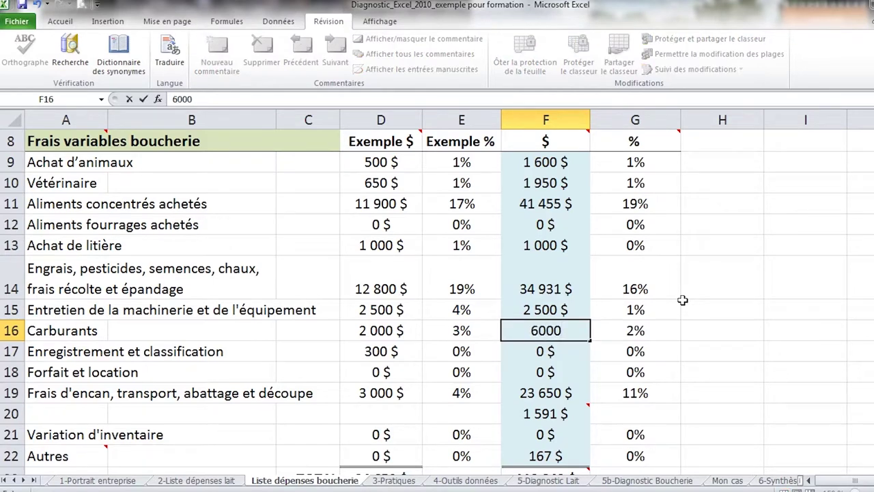
key(Return)
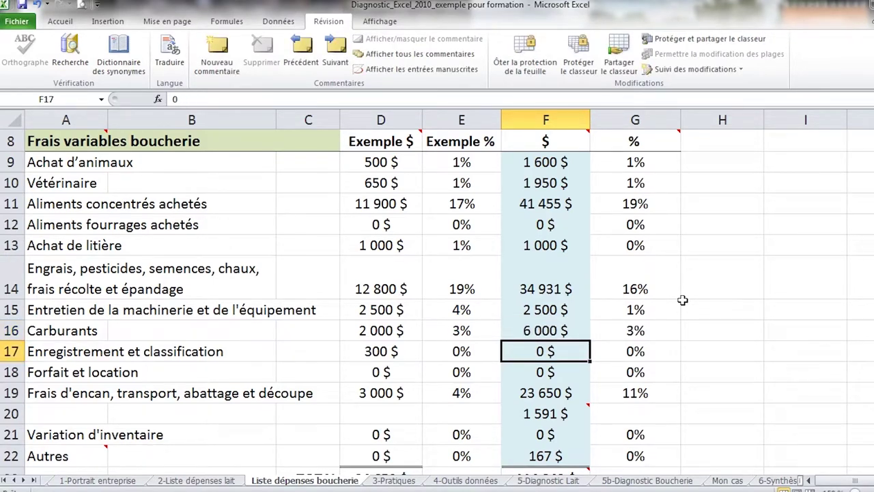
Review the Enregistrement et classification, Forfait et location and Frais d'encan expenses, then the unlabelled expense formula in F20.
key(Return)
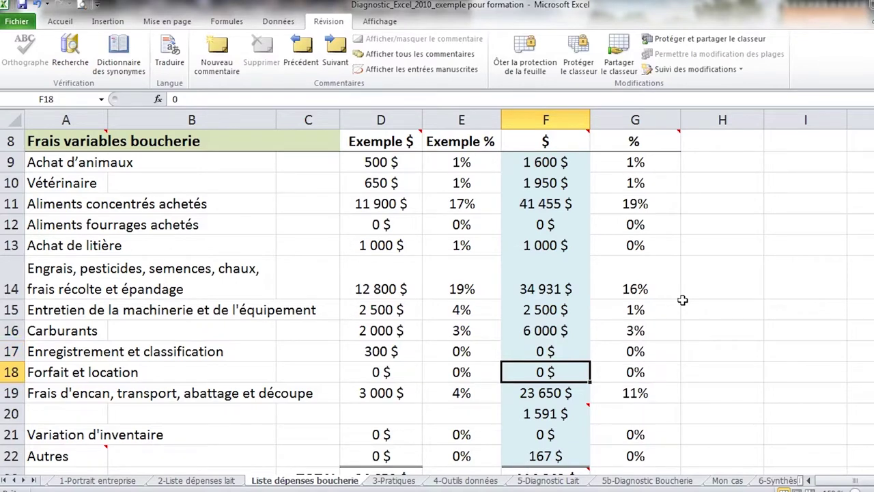
key(Up)
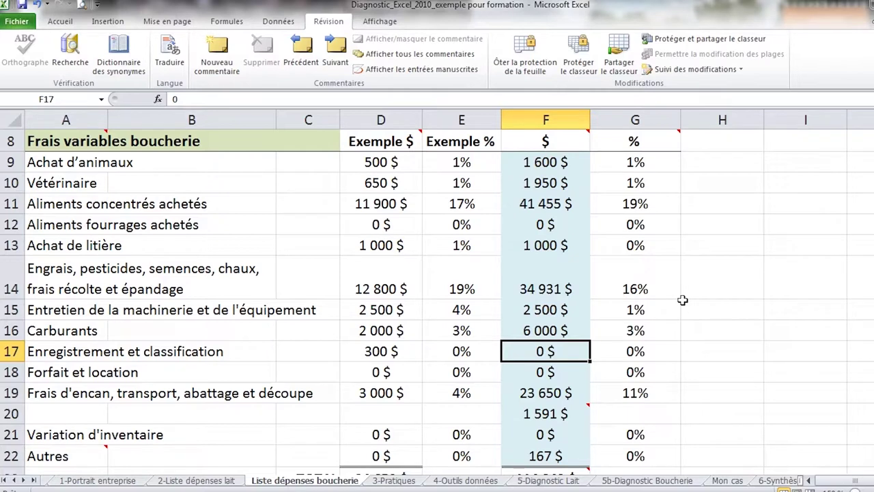
key(Down)
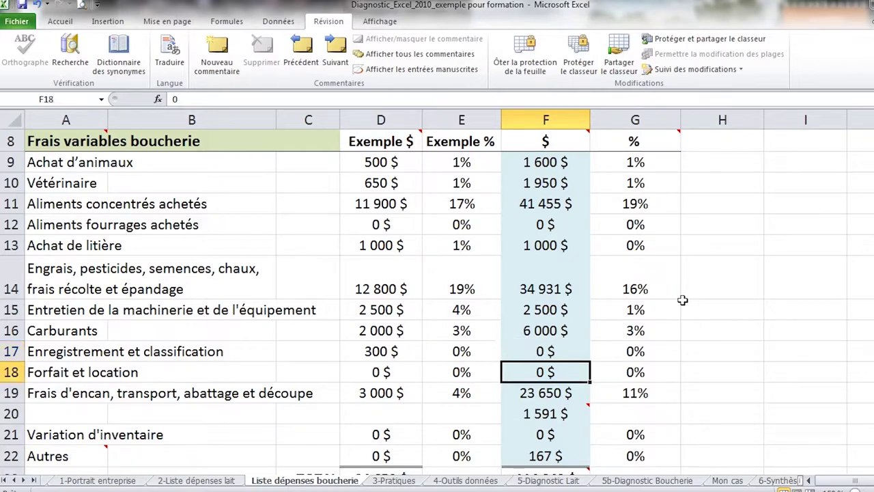
key(Down)
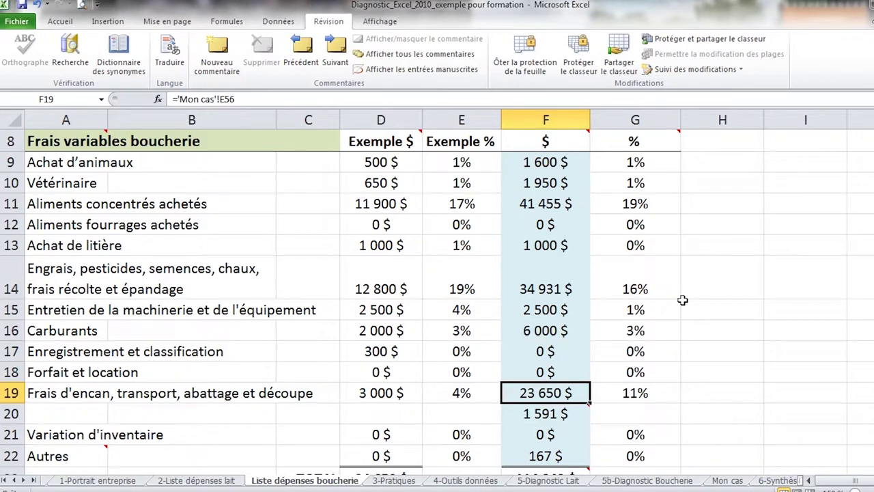
key(Down)
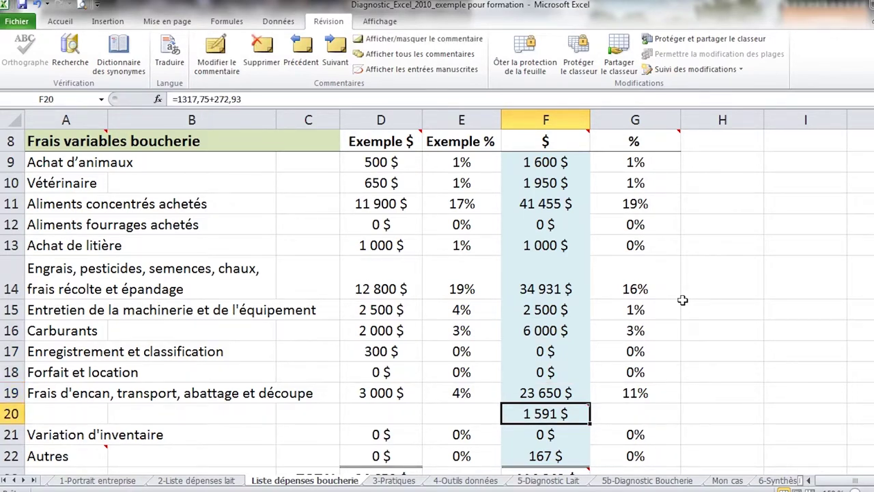
In Mon cas, examine the total values of Chèvres, Boucs and Chevrettes, then the replacement cost and insurance rate of Animaux reproducteurs.
mouse_move(566, 413)
click(726, 482)
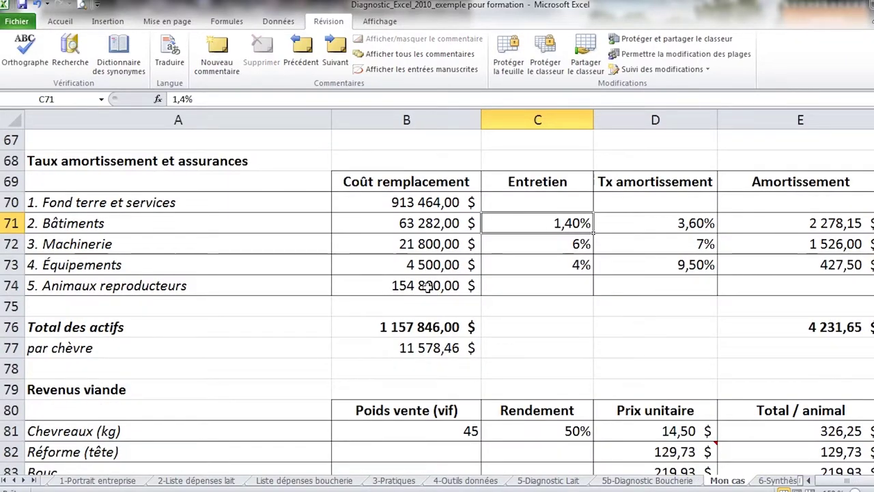
scroll(535, 294, up, 5)
scroll(534, 292, up, 17)
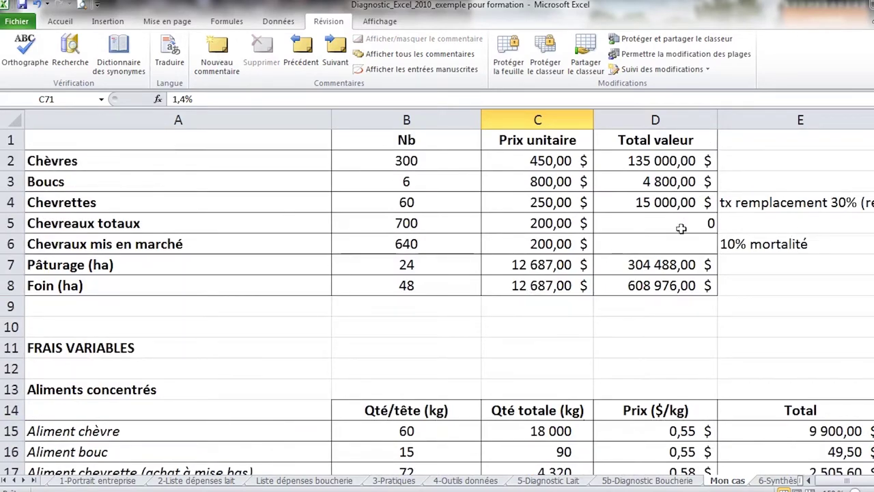
drag(624, 158, 627, 202)
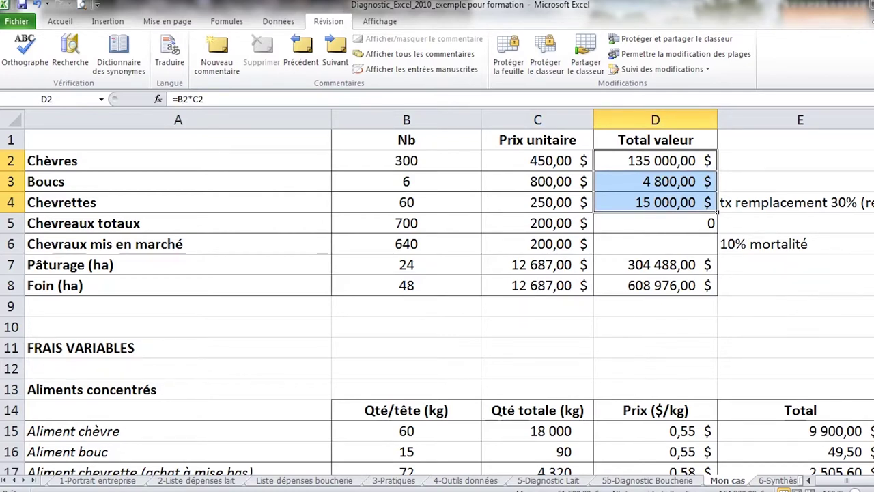
scroll(743, 422, down, 8)
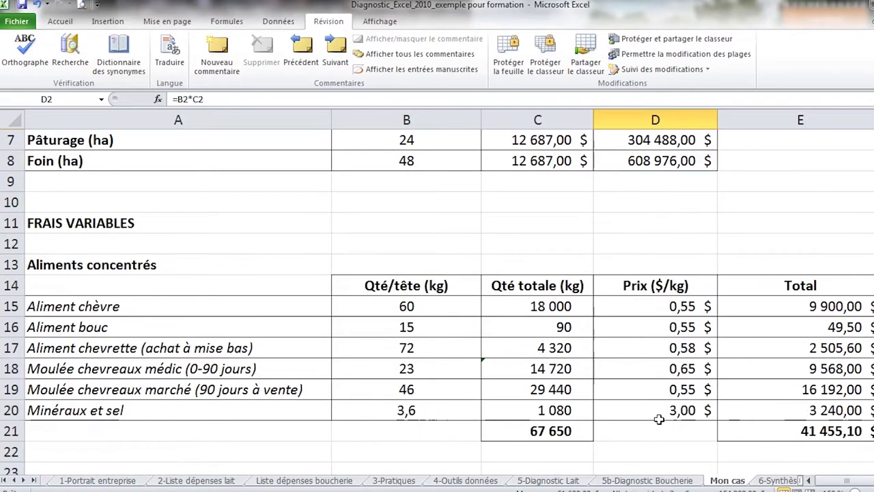
scroll(668, 431, down, 6)
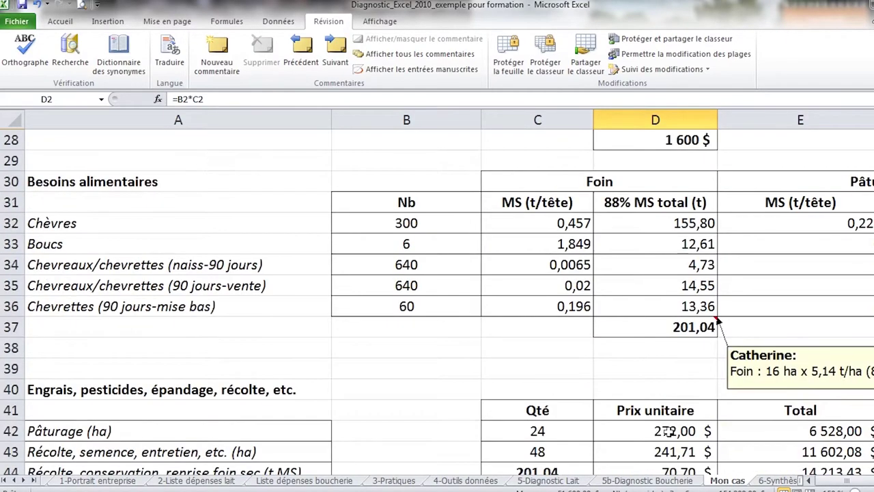
scroll(669, 431, down, 6)
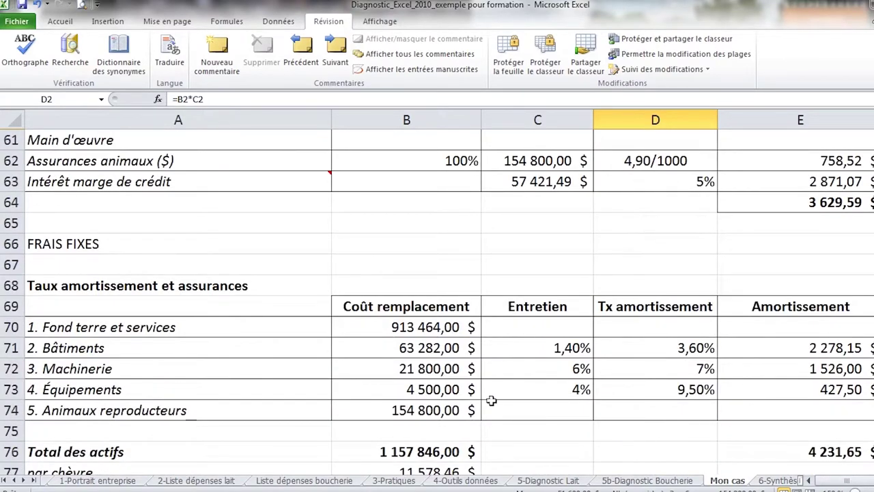
click(416, 408)
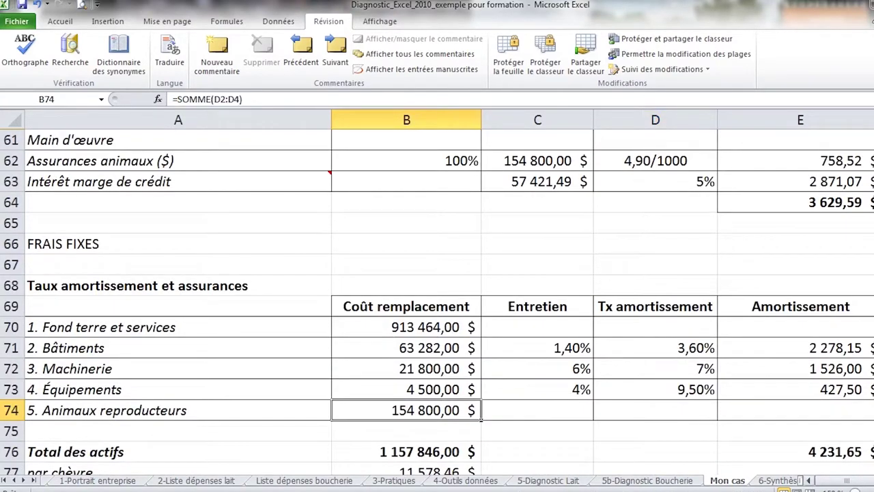
scroll(809, 480, right, 2)
click(536, 409)
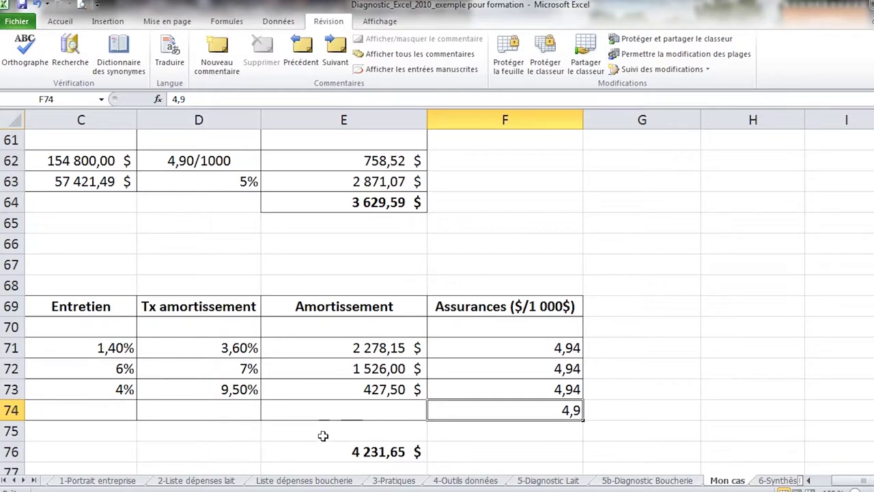
In Liste dépenses boucherie, show the comment on cell F20 and replace its insurance line with 758,00.
click(307, 481)
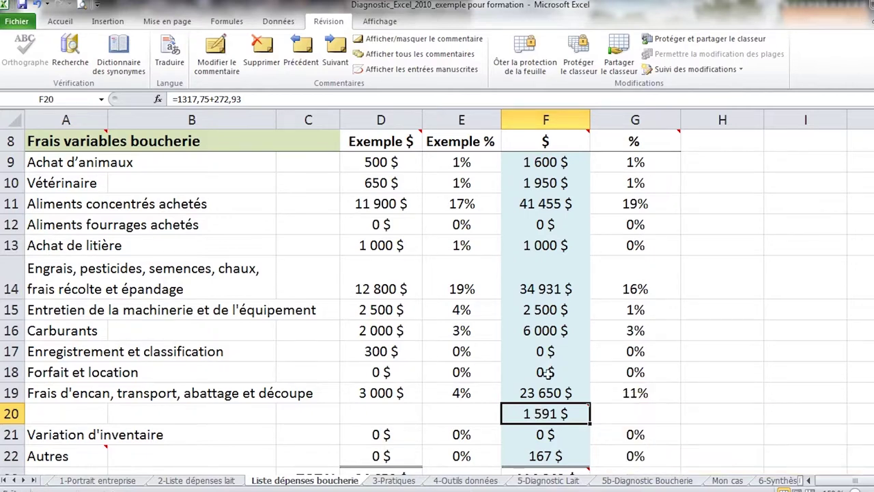
click(395, 43)
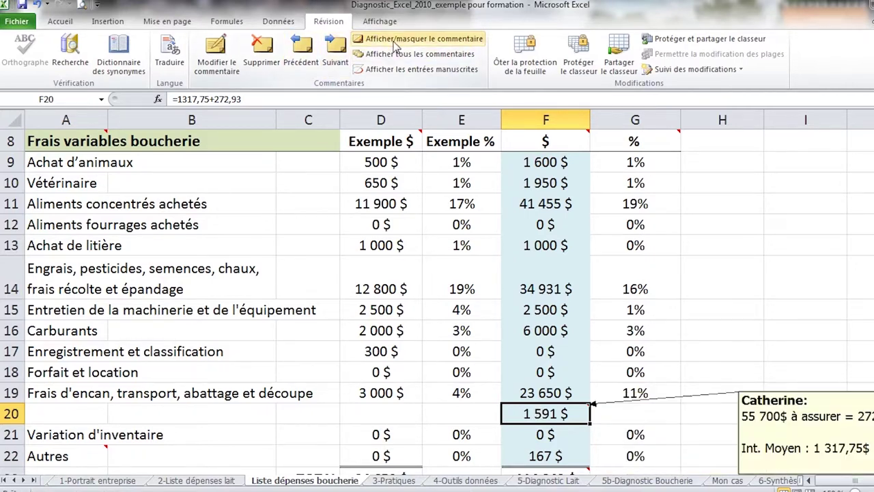
click(852, 433)
double_click(862, 415)
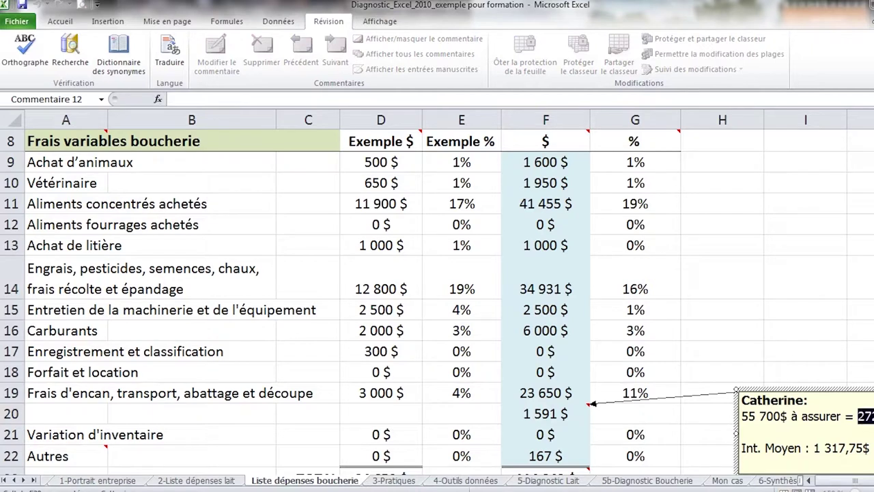
text(758)
scroll(558, 374, down, 2)
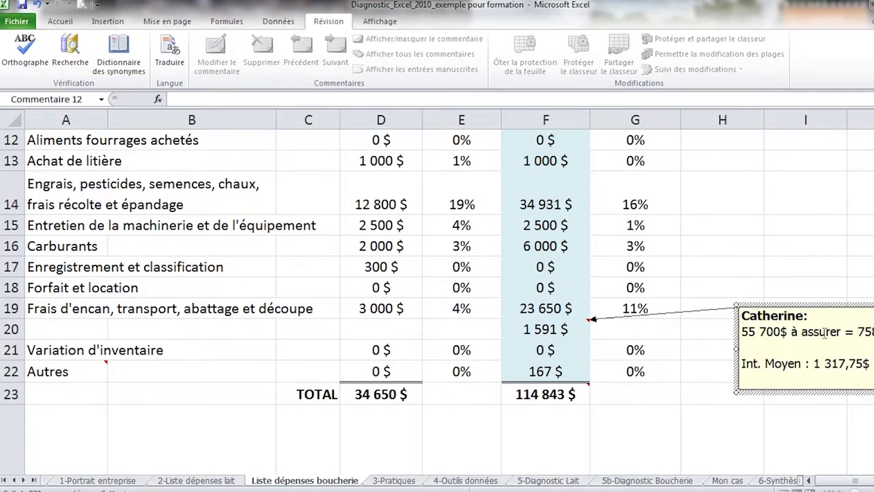
drag(845, 329, 744, 333)
key(Delete)
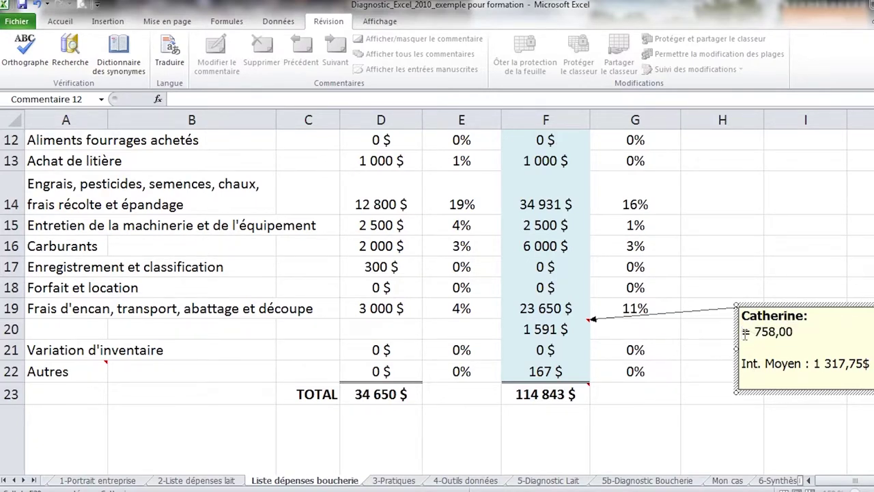
key(Delete)
key(Delete)
key(Delete)
text(7)
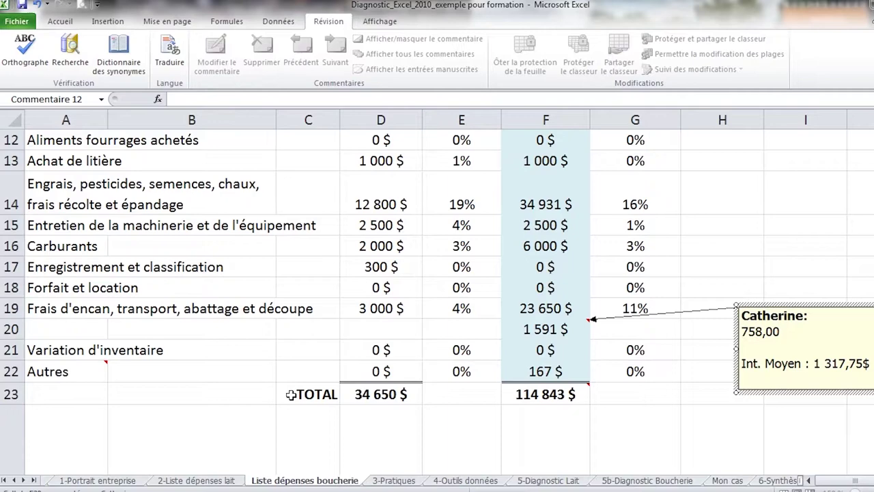
Check Intérêt marge de crédit in Mon cas, and set the Int. Moyen amount in the F20 comment to 2871$.
click(727, 480)
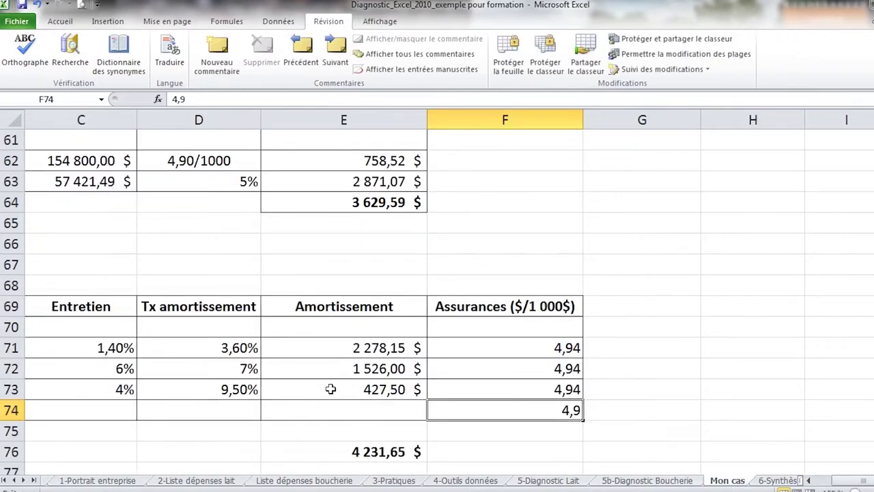
drag(858, 484, 805, 481)
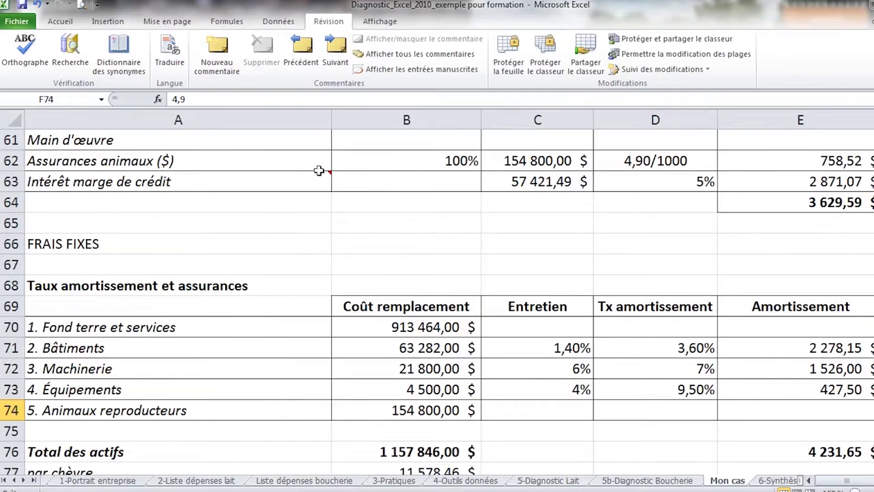
mouse_move(291, 181)
click(289, 482)
click(541, 402)
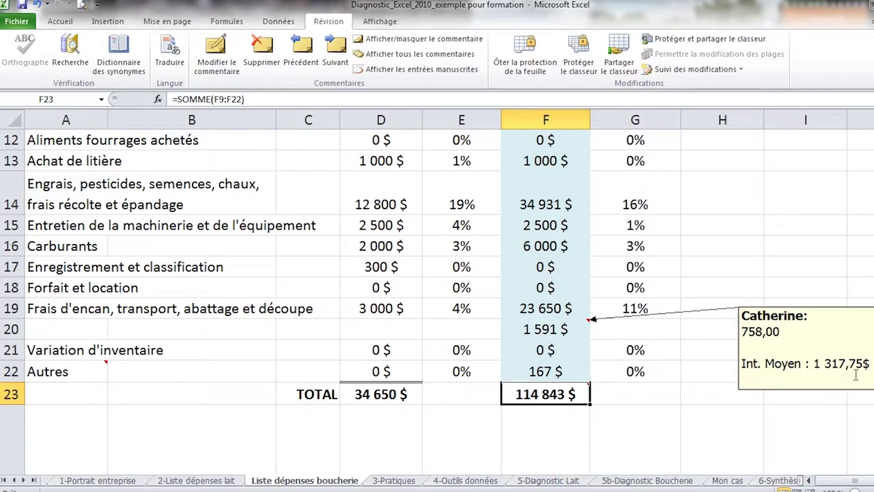
click(817, 362)
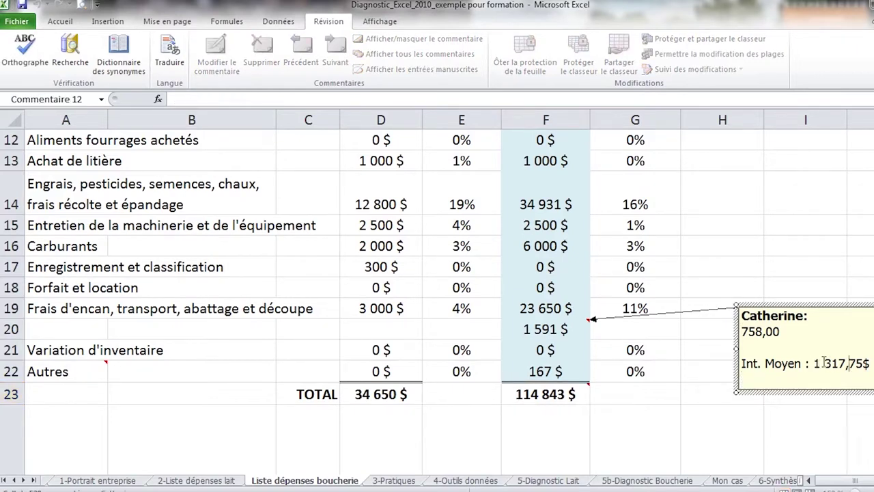
drag(814, 363, 864, 364)
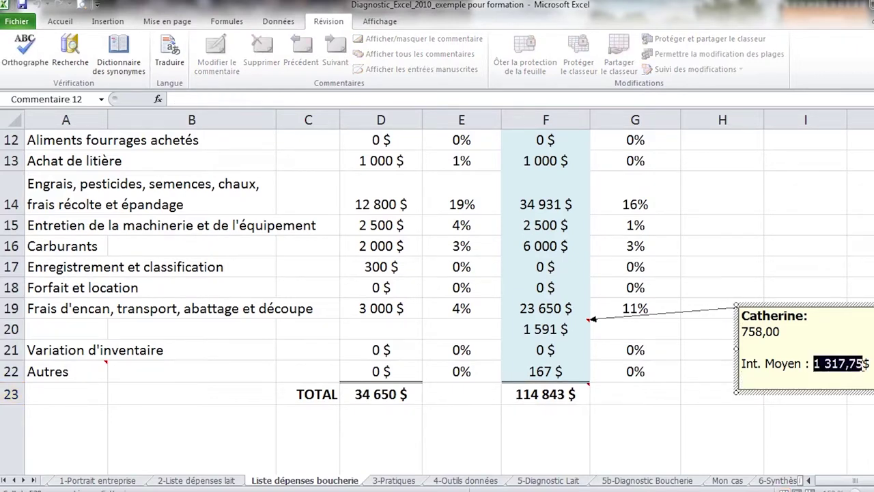
text(2871)
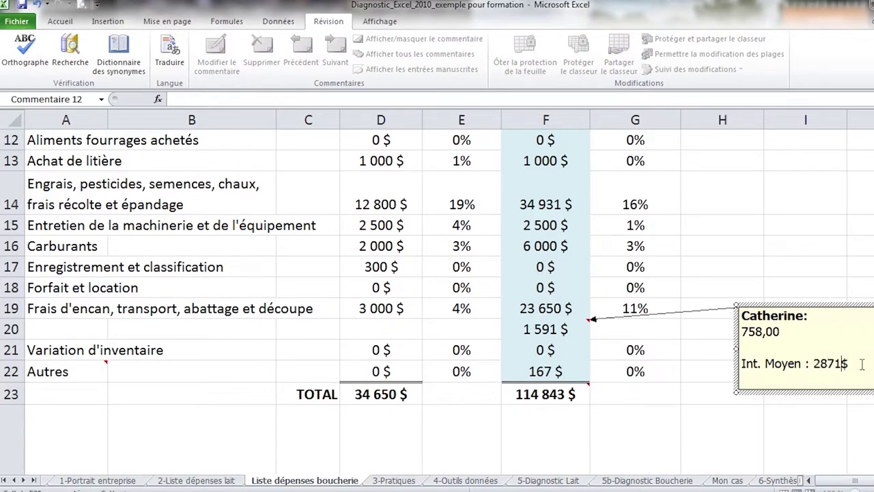
key(Return)
key(BackSpace)
key(shift+Right)
Set the insurance and interest expense in cell F20 to 3629.
click(545, 329)
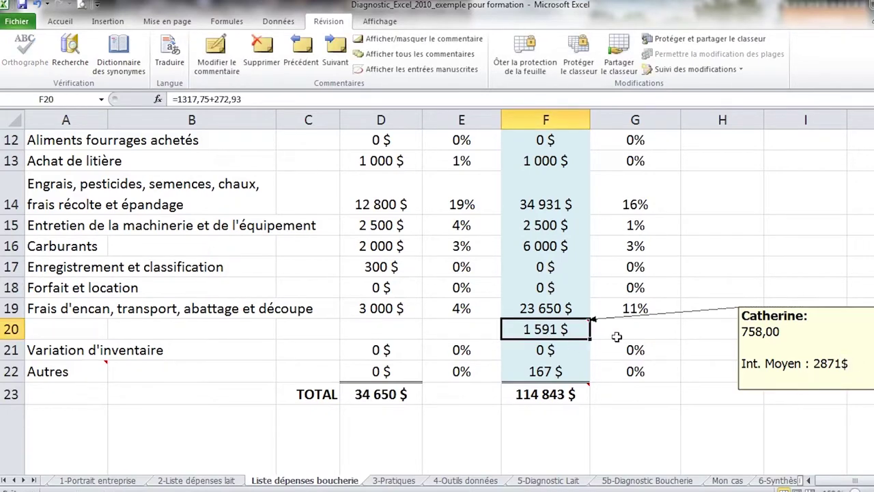
text(3629)
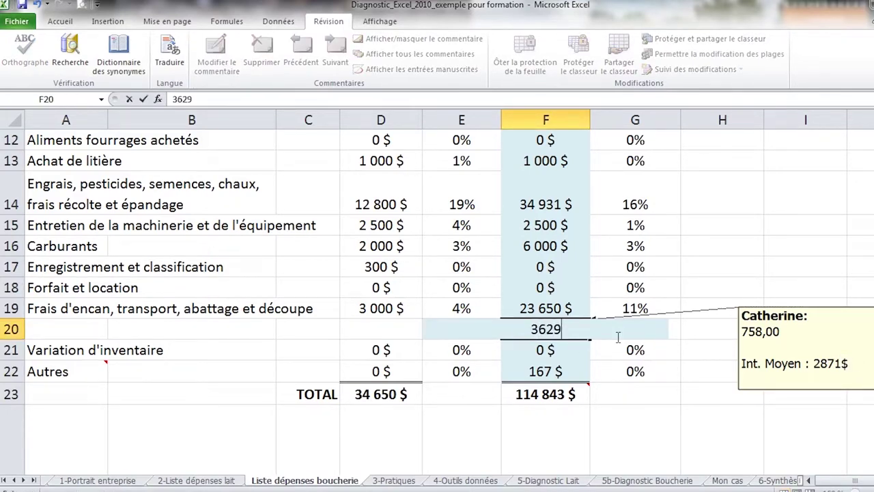
key(Return)
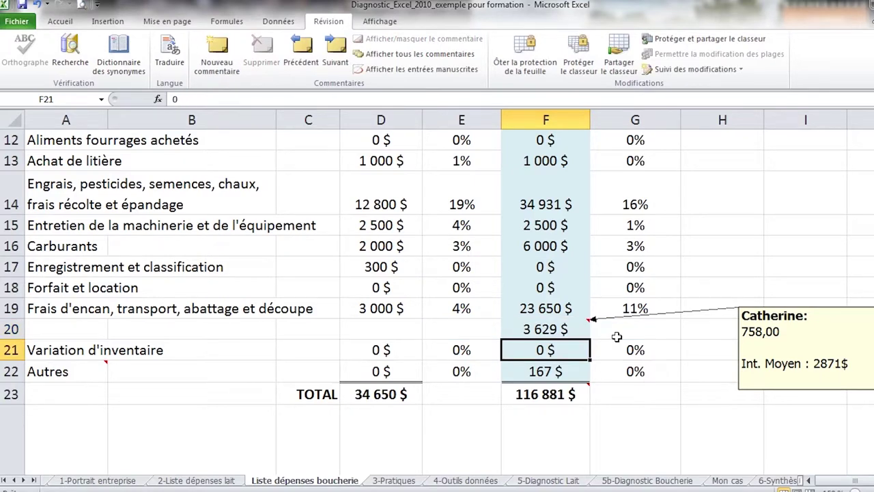
Display all comments on the sheet, including the tags note attached to Autres.
mouse_move(49, 375)
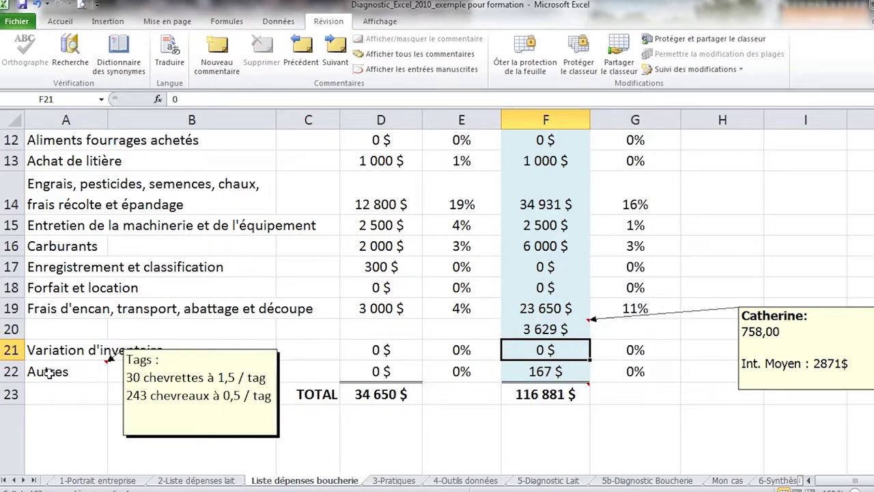
click(97, 373)
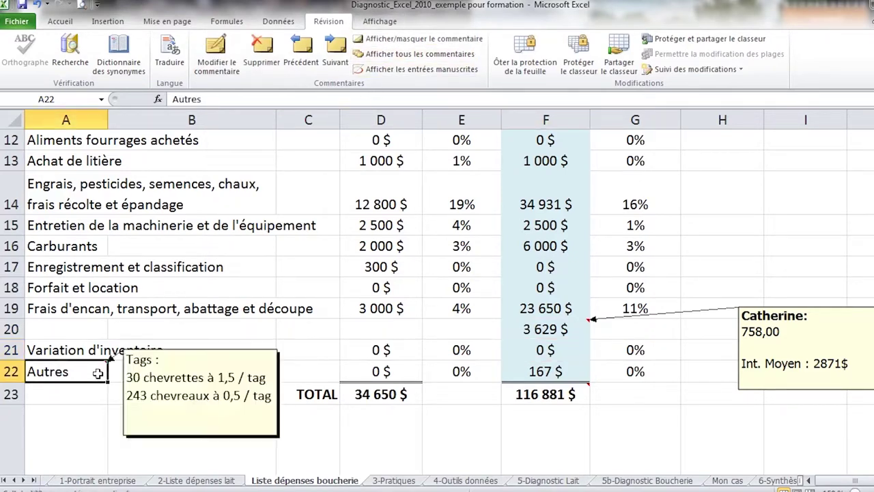
click(415, 53)
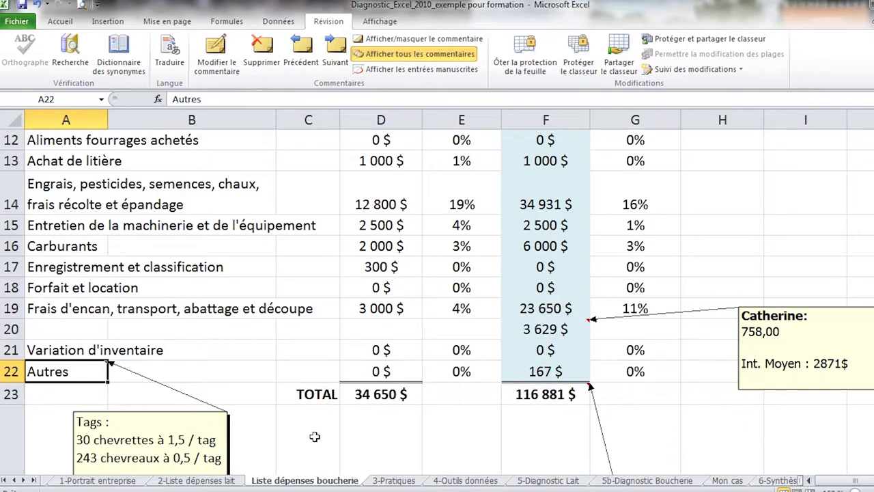
Update the Autres tag cost formula in F22 to 60 chevrettes at 1,5 plus 780 chevreaux at 0,5.
click(560, 369)
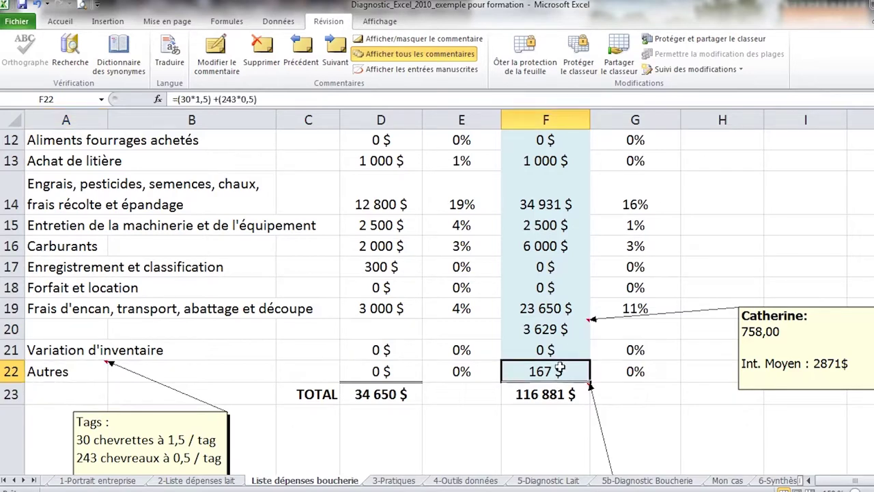
click(187, 100)
double_click(185, 99)
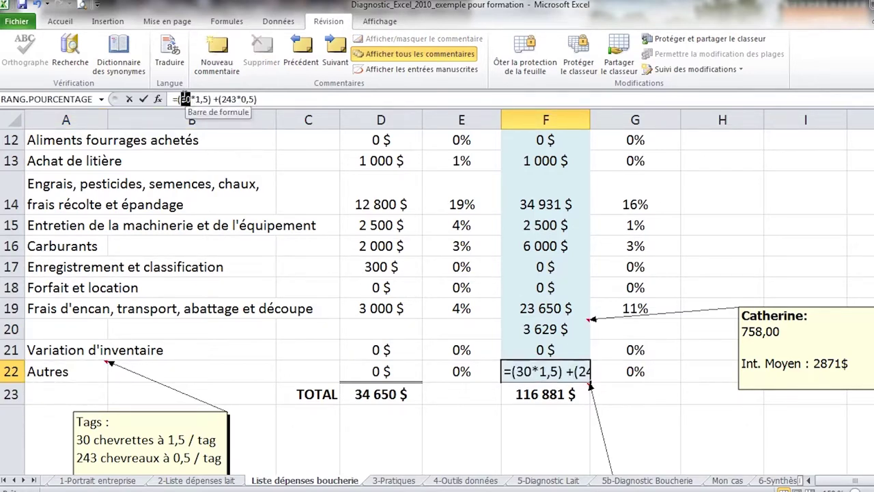
text(60)
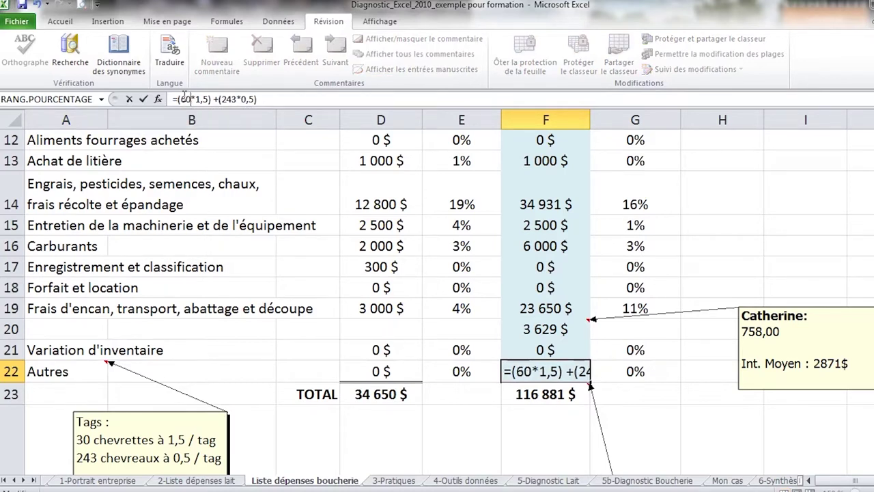
double_click(225, 100)
text(758,0)
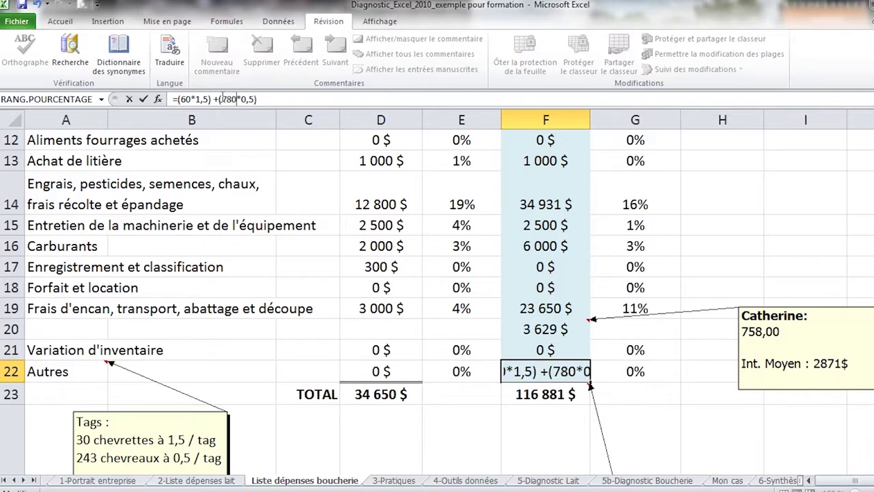
key(Return)
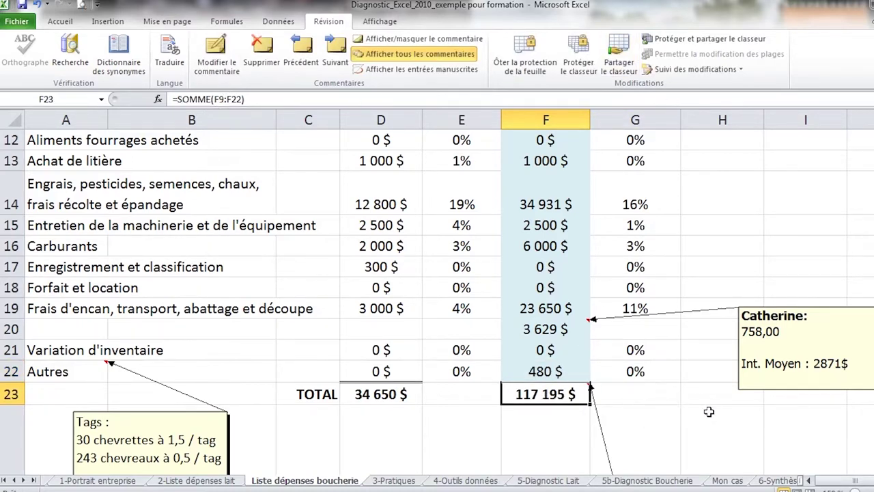
Hide all comments on the sheet to clear the view of the Frais fixes boucherie section.
scroll(691, 396, down, 2)
scroll(690, 390, down, 1)
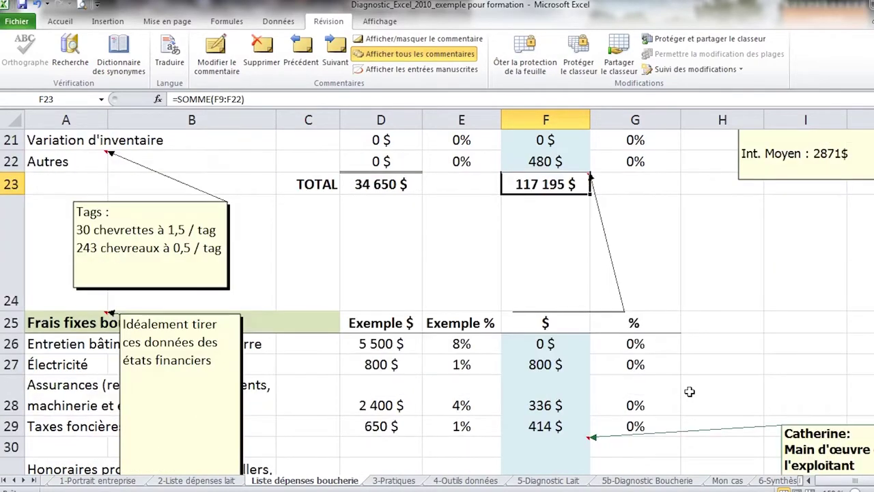
scroll(659, 391, down, 1)
click(452, 54)
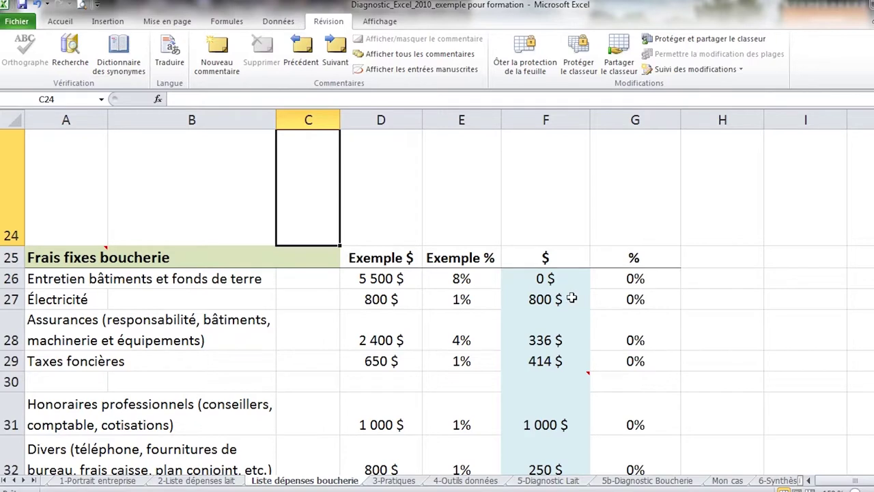
Consult the fixed-cost and other expense tables in Mon cas, and set Taxes foncières in Liste dépenses boucherie to 1242.
click(548, 365)
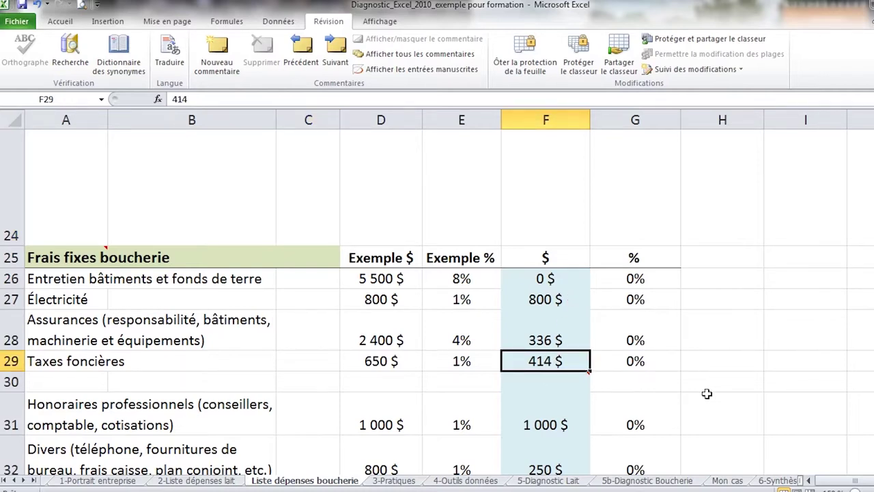
click(743, 482)
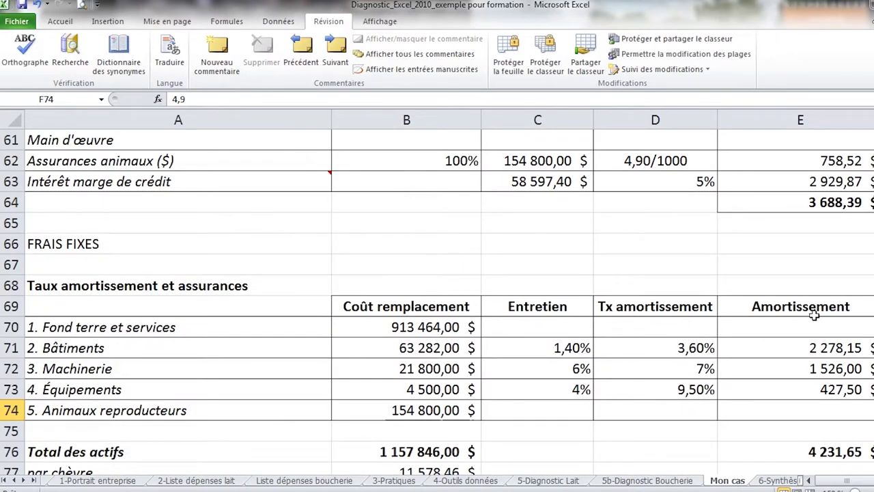
scroll(809, 480, right, 1)
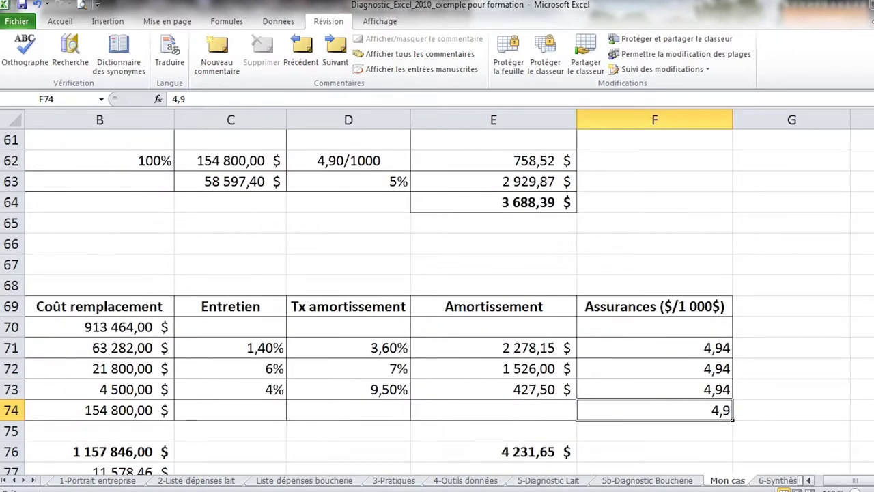
scroll(809, 480, left, 1)
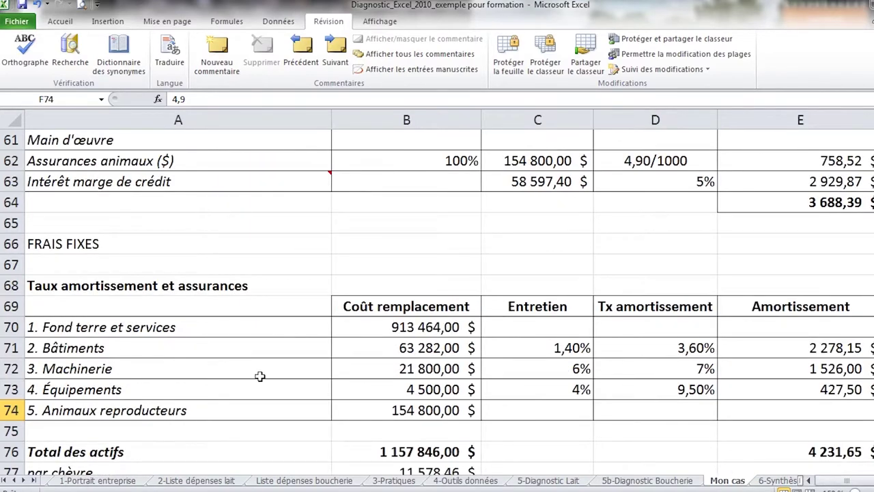
scroll(317, 403, up, 4)
scroll(330, 407, up, 4)
scroll(469, 422, down, 3)
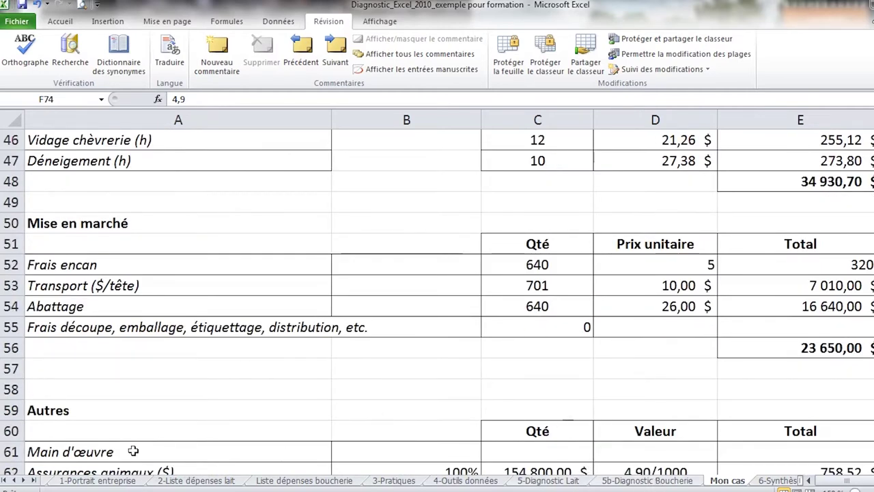
click(300, 480)
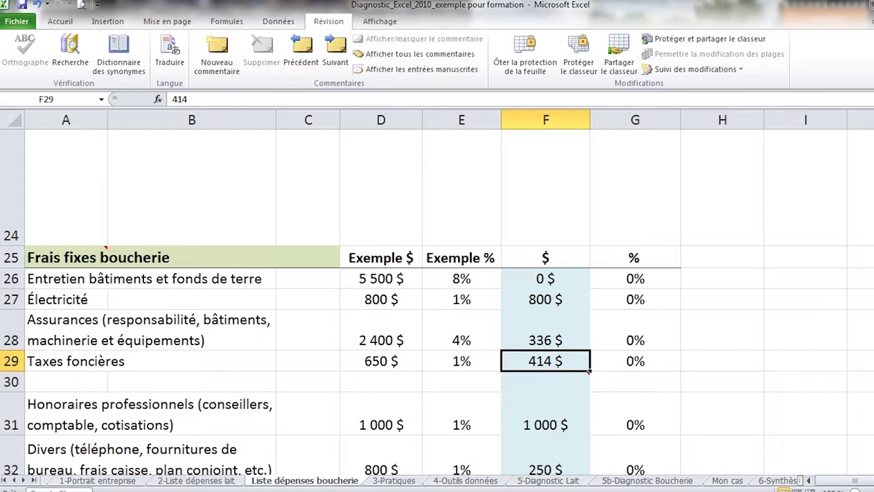
text(1242)
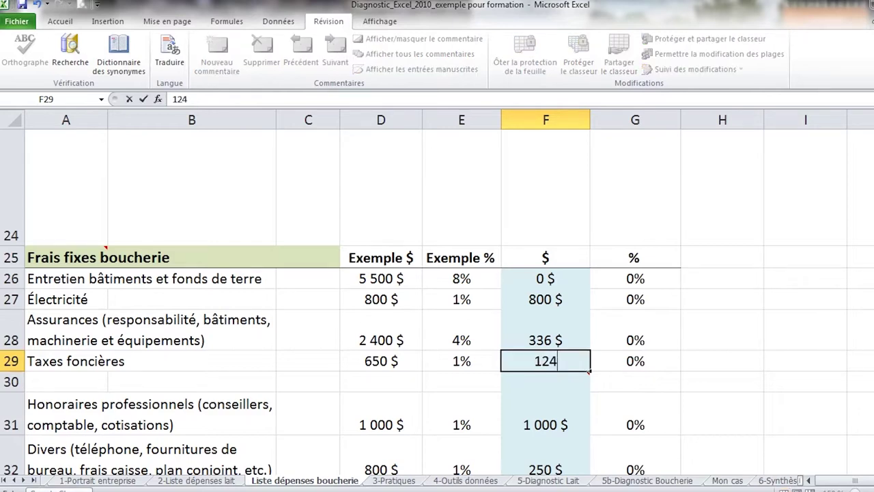
key(Return)
Set the Honoraires professionnels amount in the fixed meat expenses to 2100.
scroll(720, 298, down, 1)
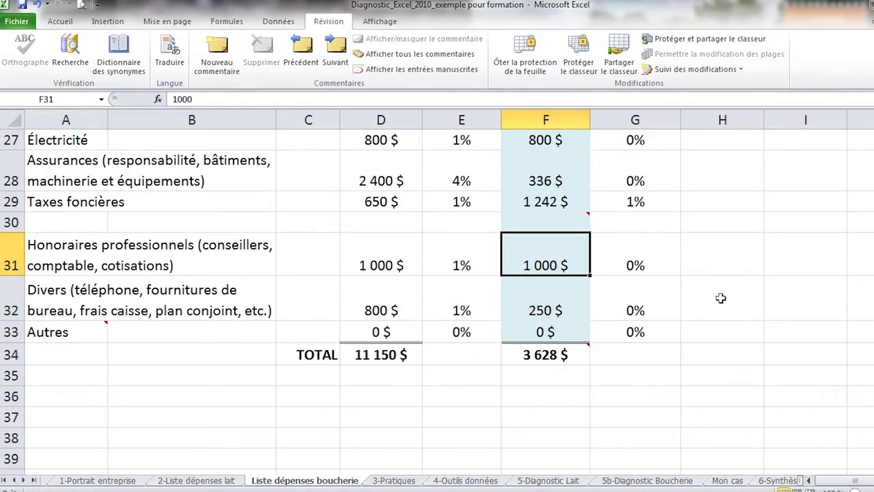
text(1700)
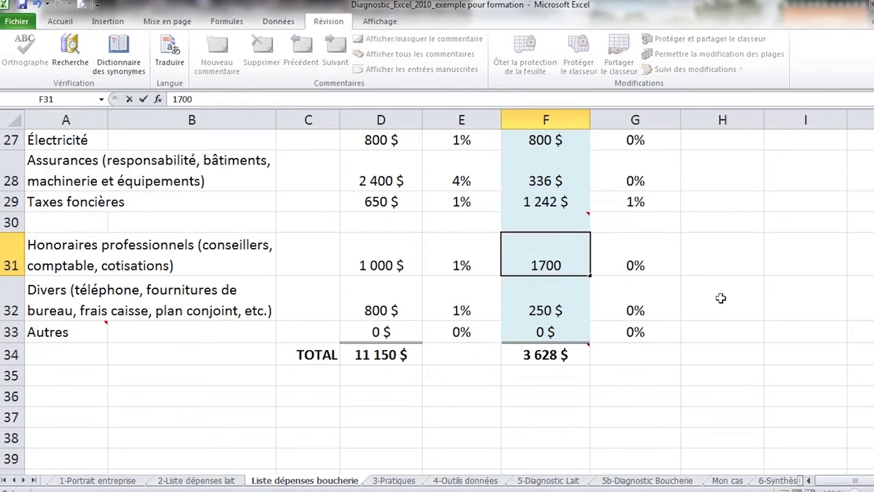
key(Return)
key(Up)
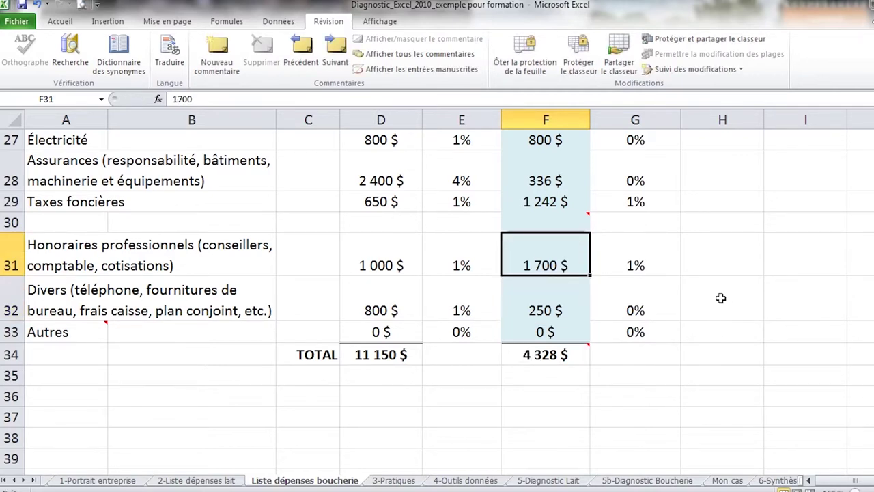
text(2 100)
key(Return)
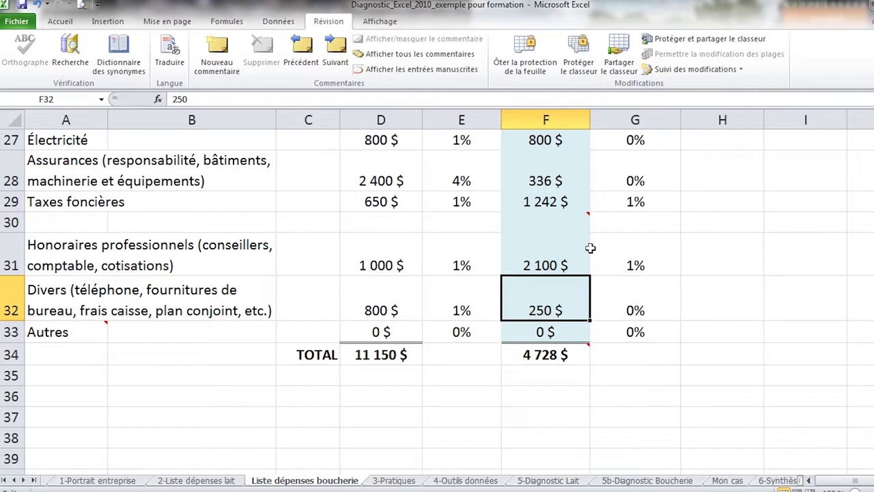
click(588, 248)
key(Return)
click(588, 249)
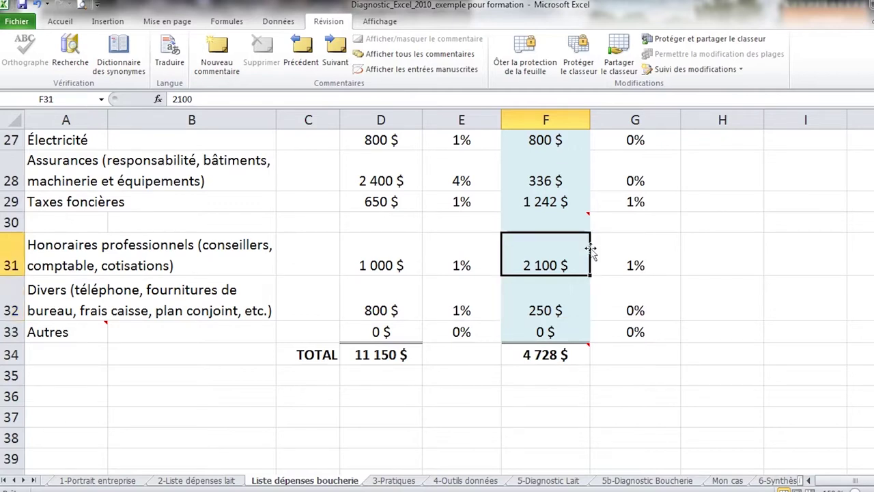
key(Return)
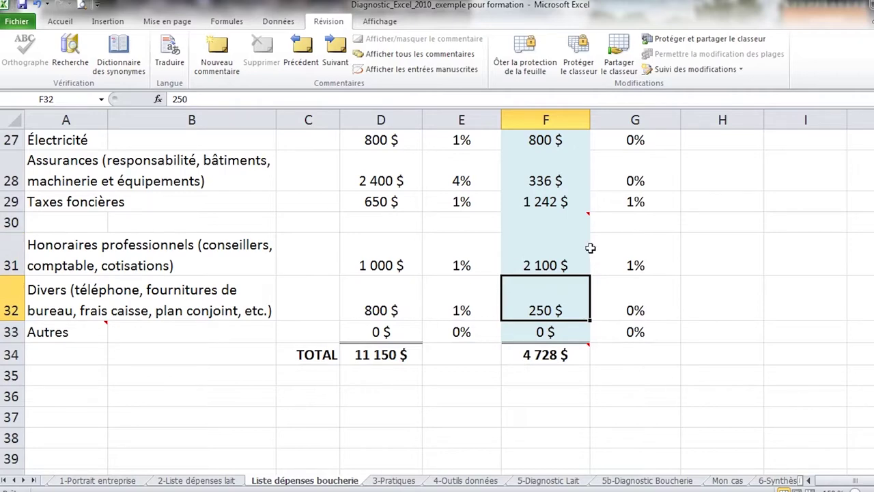
In the economic section of 5b-Diagnostic Boucherie, set RETRAITS ET IMPÔTS to 65000.
scroll(686, 311, up, 3)
scroll(673, 321, up, 5)
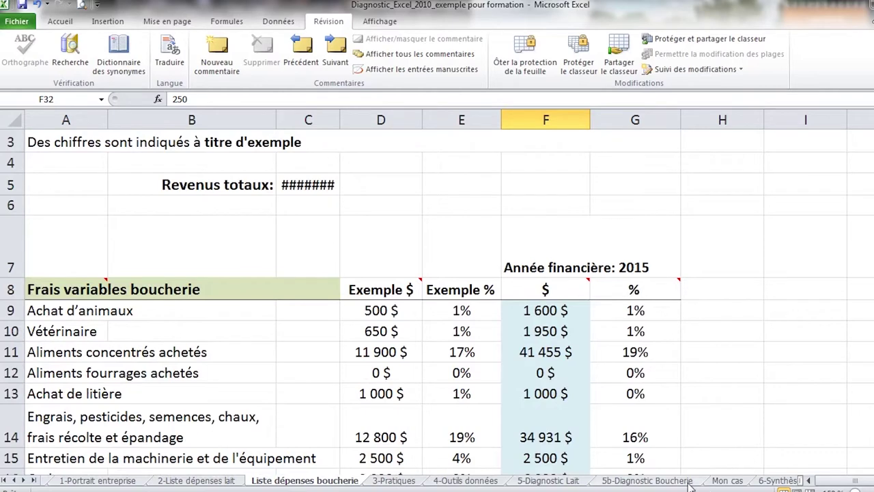
click(690, 483)
scroll(472, 351, down, 2)
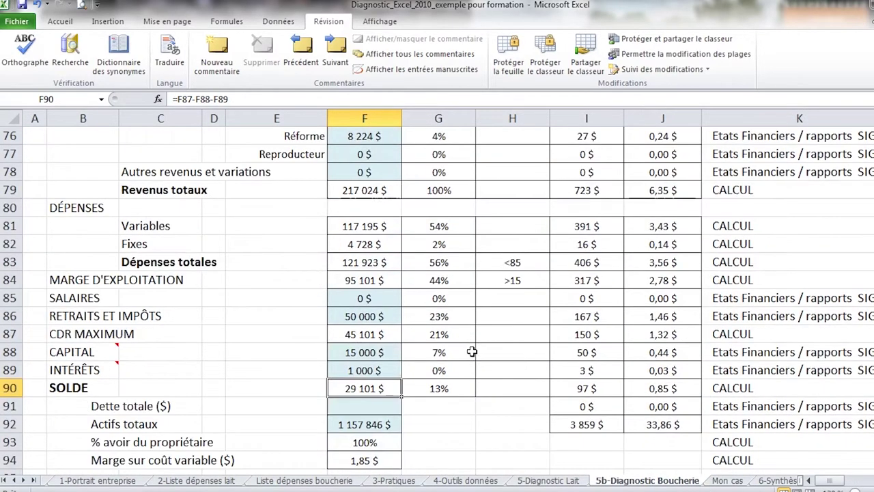
scroll(472, 351, down, 1)
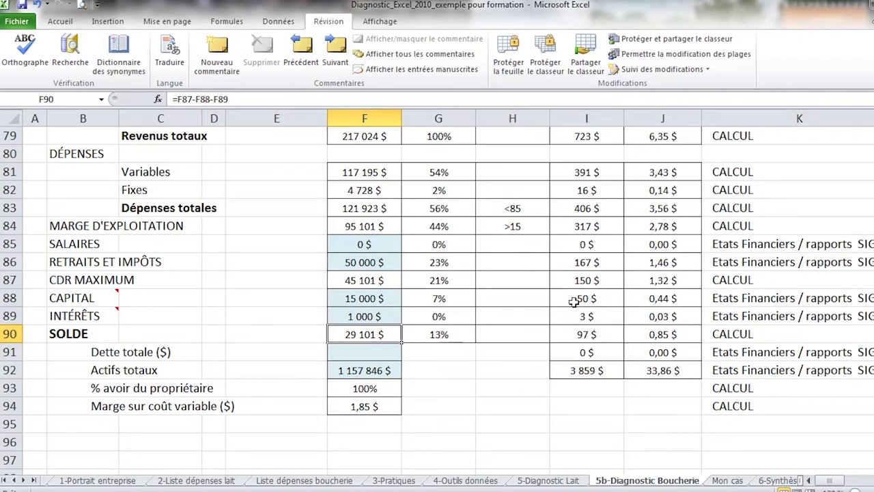
click(352, 265)
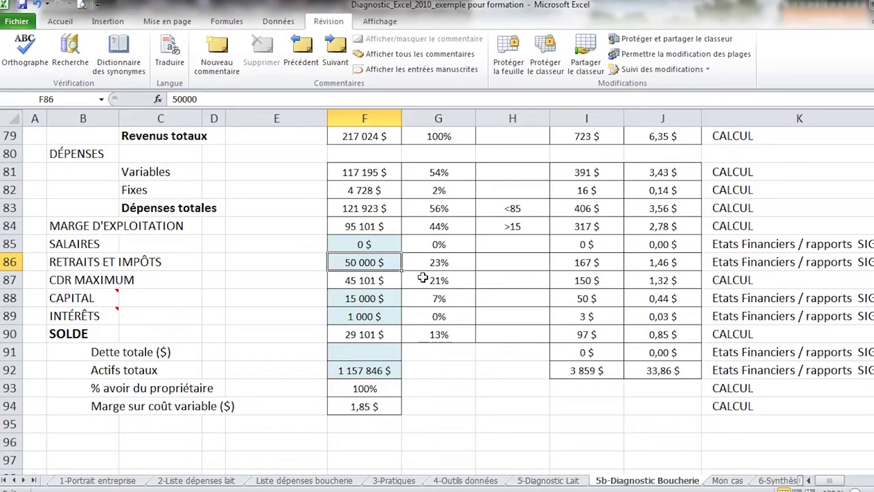
text(65 0)
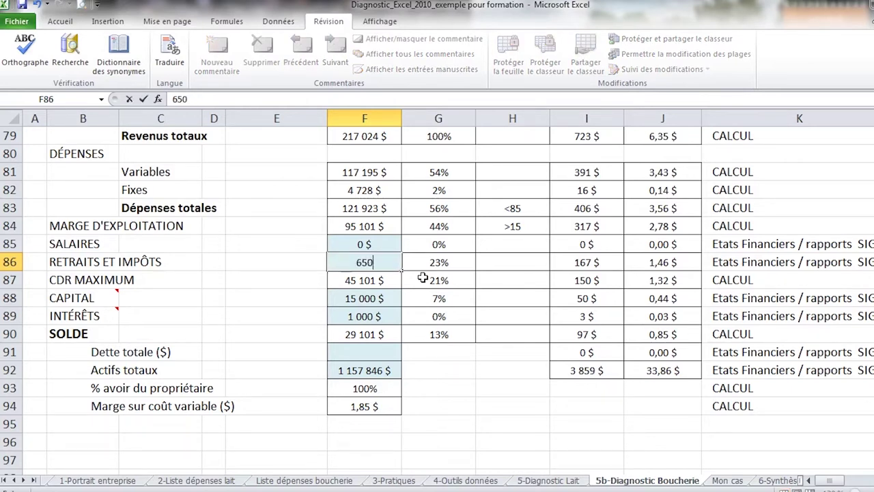
text(00)
key(Return)
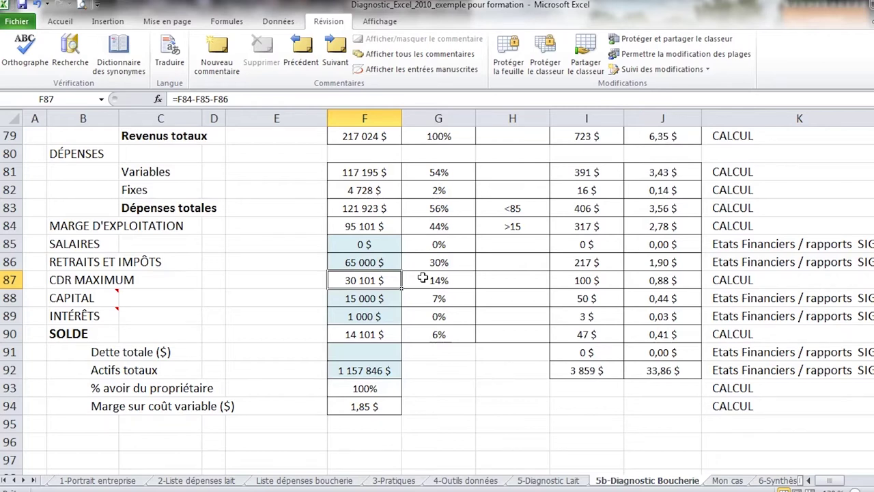
Examine the SOLDE result, and the chevrottages and chevreaux nés totaux per goat under PERFORMANCES TECHNIQUES.
click(354, 335)
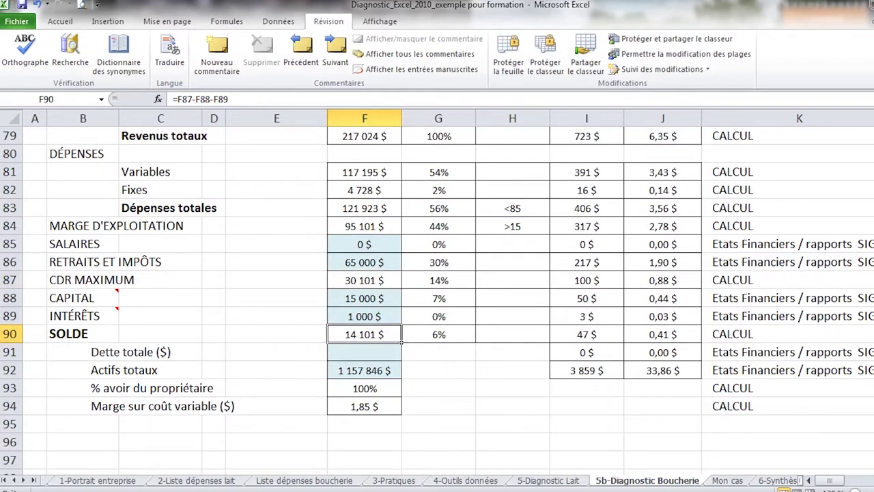
scroll(403, 348, up, 20)
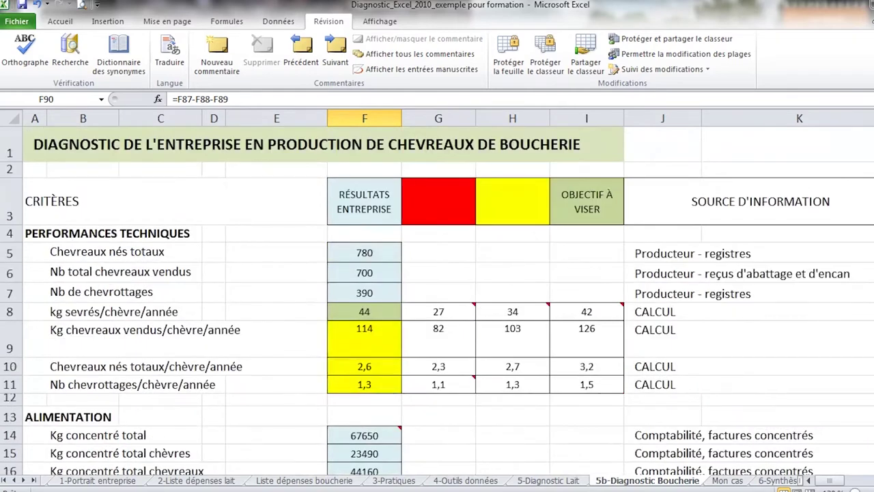
click(362, 384)
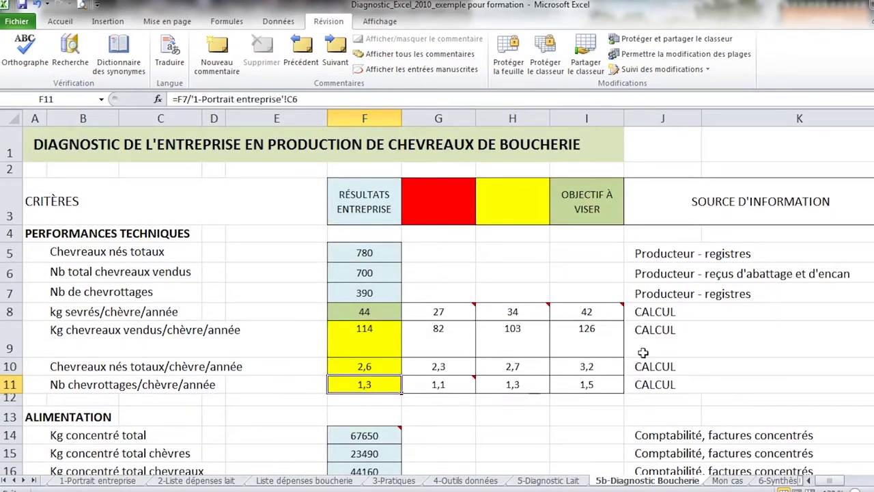
click(377, 360)
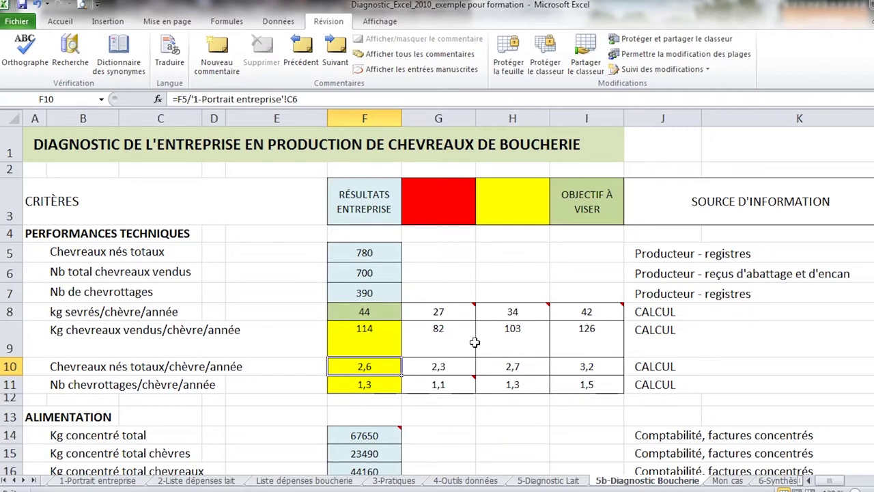
Under SANTÉ — CONDUITE ÉLEVAGE, set the kid mortality rates for 0-10 j and 10 j-50 j (sevrage) to 5 each.
scroll(474, 341, down, 8)
click(389, 334)
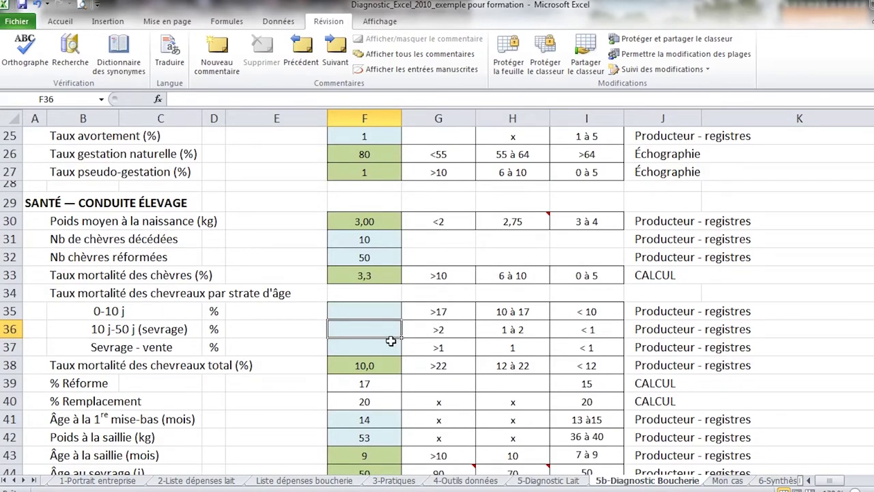
key(Up)
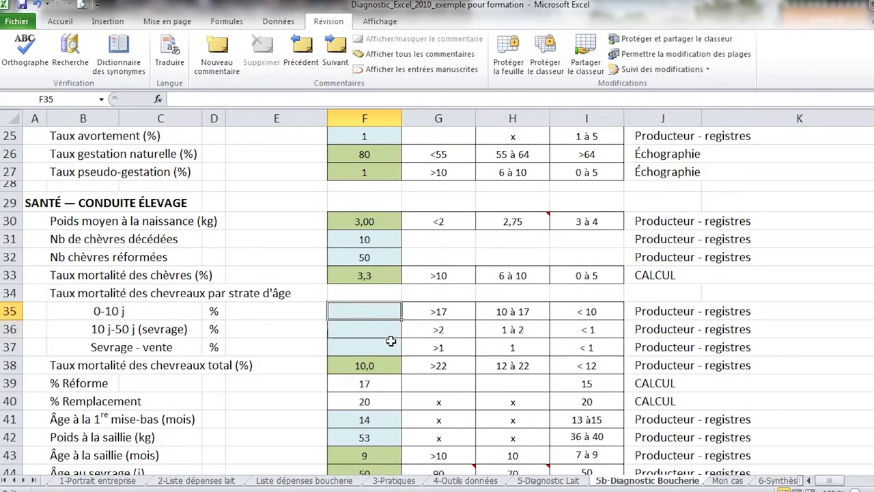
text(5)
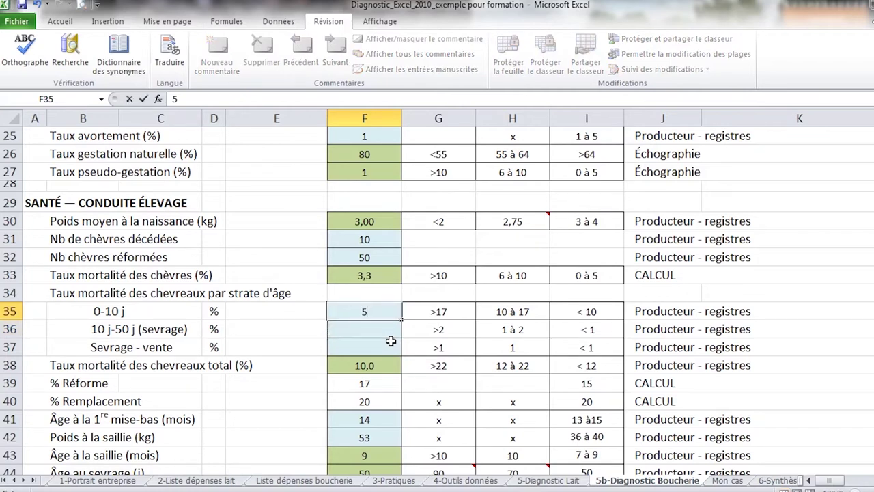
key(Return)
text(5)
key(Return)
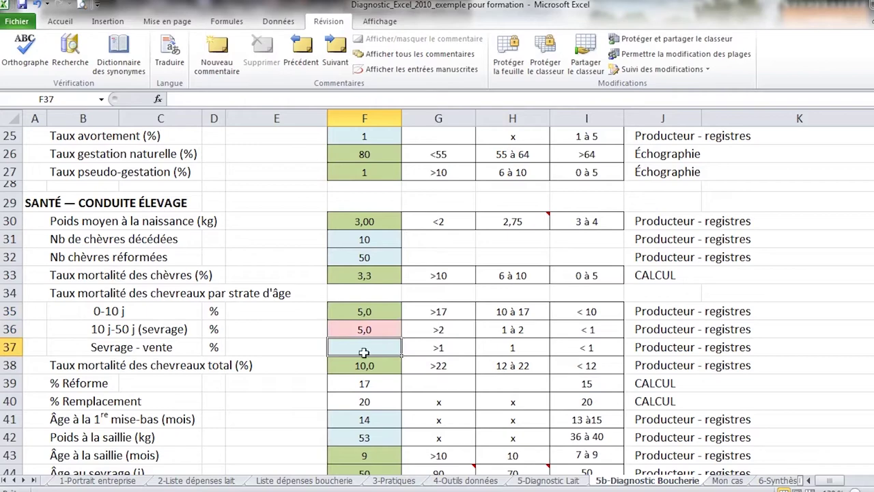
Check the 10 j-50 j mortality entry against the kg sevrés/chèvre/année result and its formula.
click(362, 333)
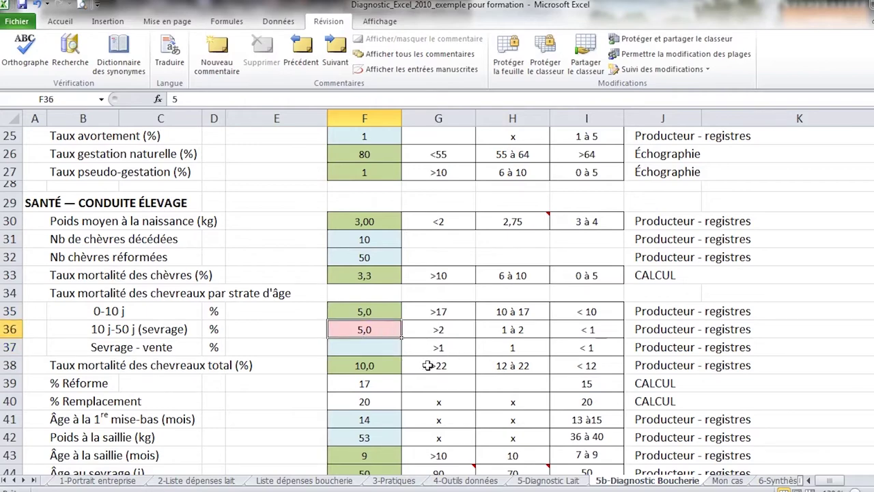
scroll(384, 381, up, 8)
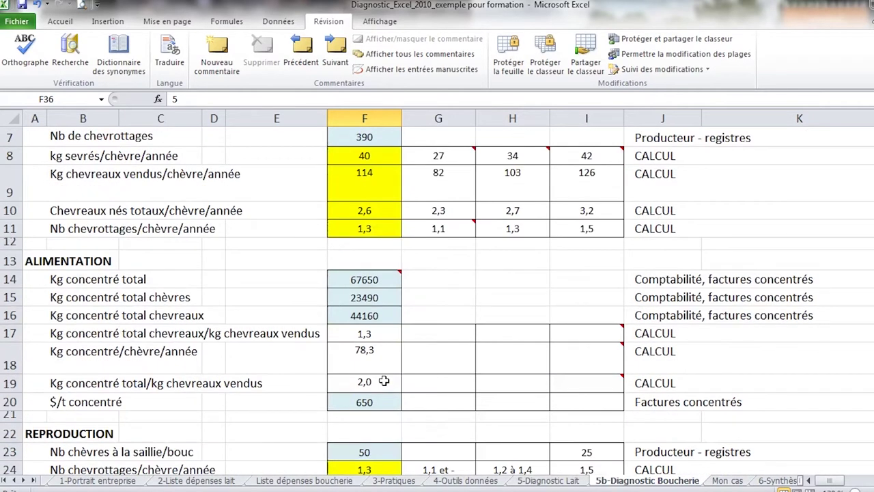
click(371, 313)
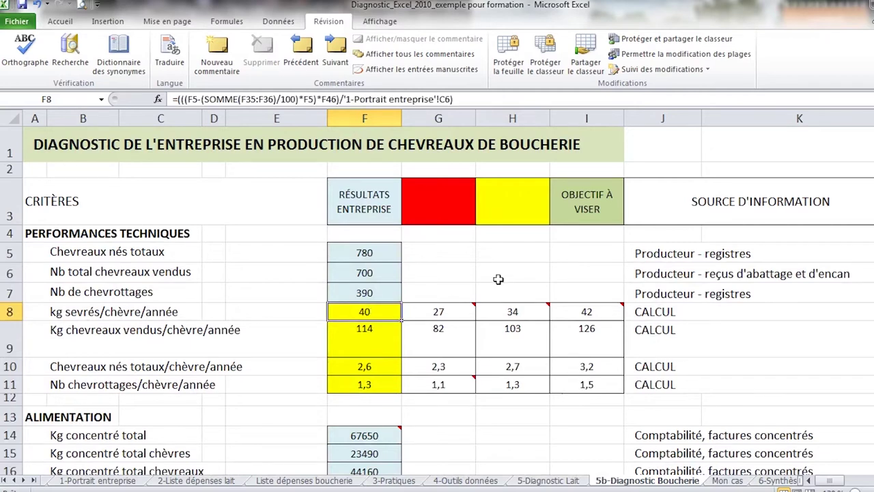